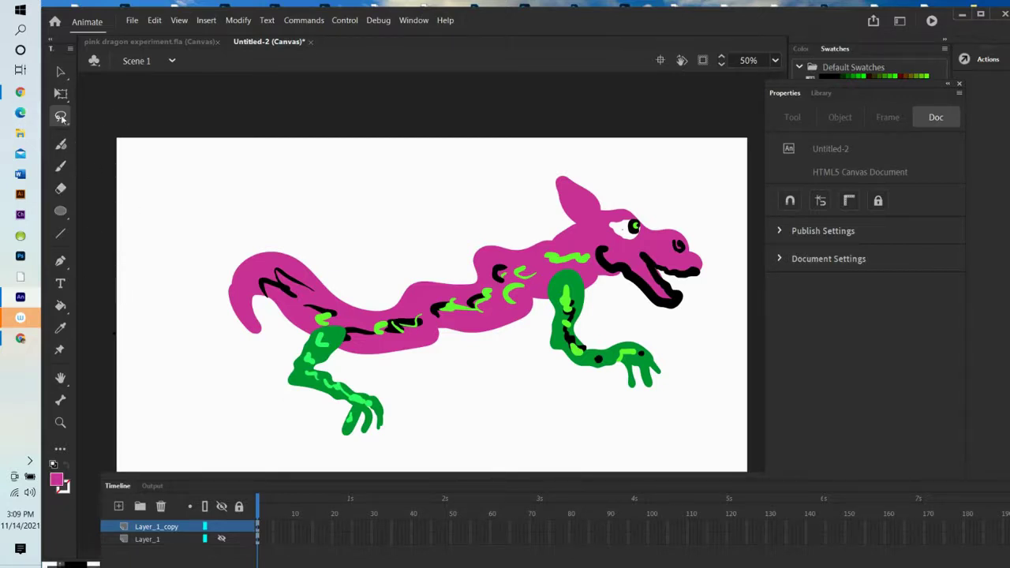
Outline the dragon's whole head, including ear and jaws, with the Lasso and cut it from Layer_1_copy.
{"action": "mouse_move", "coordinate": [592, 167]}
{"action": "left_mouse_down"}
{"action": "mouse_move", "coordinate": [532, 171]}
{"action": "mouse_move", "coordinate": [547, 226]}
{"action": "mouse_move", "coordinate": [565, 225]}
{"action": "left_mouse_up"}
{"action": "mouse_move", "coordinate": [594, 266]}
{"action": "left_mouse_down"}
{"action": "mouse_move", "coordinate": [606, 291]}
{"action": "mouse_move", "coordinate": [649, 322]}
{"action": "mouse_move", "coordinate": [710, 335]}
{"action": "mouse_move", "coordinate": [733, 314]}
{"action": "mouse_move", "coordinate": [734, 287]}
{"action": "mouse_move", "coordinate": [705, 221]}
{"action": "mouse_move", "coordinate": [665, 188]}
{"action": "mouse_move", "coordinate": [593, 171]}
{"action": "left_mouse_up"}
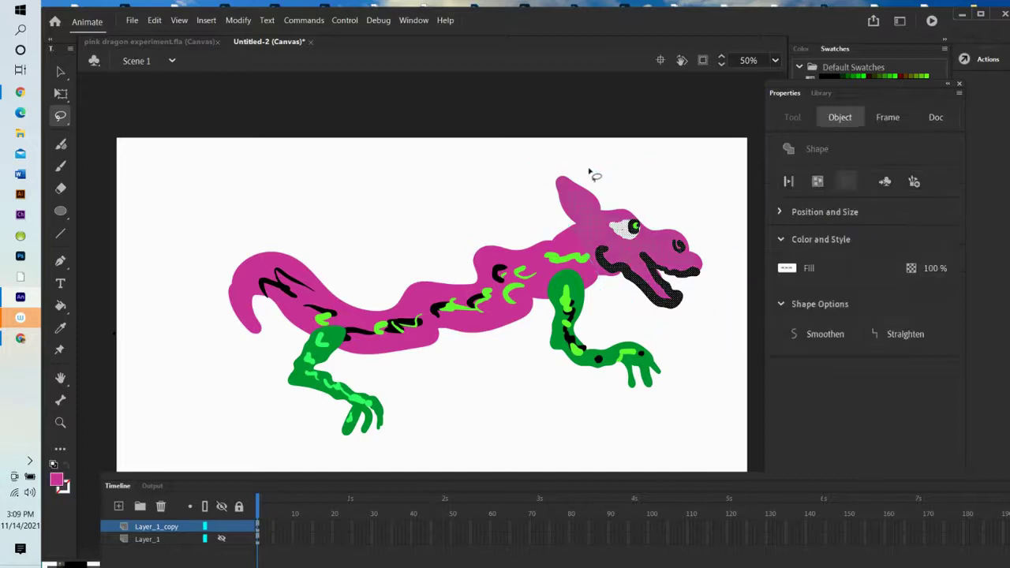
{"action": "left_click", "coordinate": [154, 20]}
{"action": "left_click", "coordinate": [183, 63]}
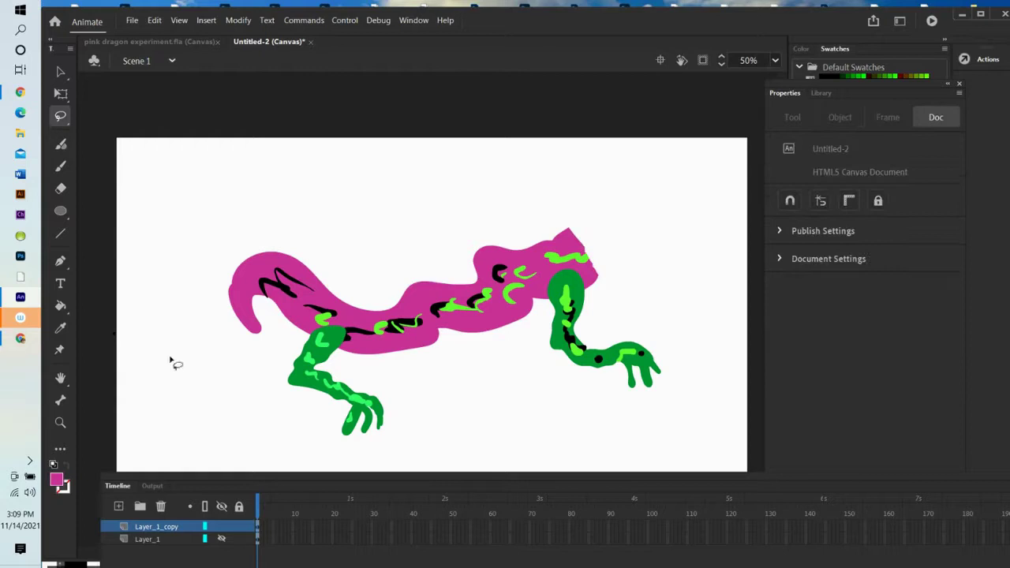
Add a new layer with the body layer hidden and paste the cut head in place on it.
{"action": "left_click", "coordinate": [119, 507]}
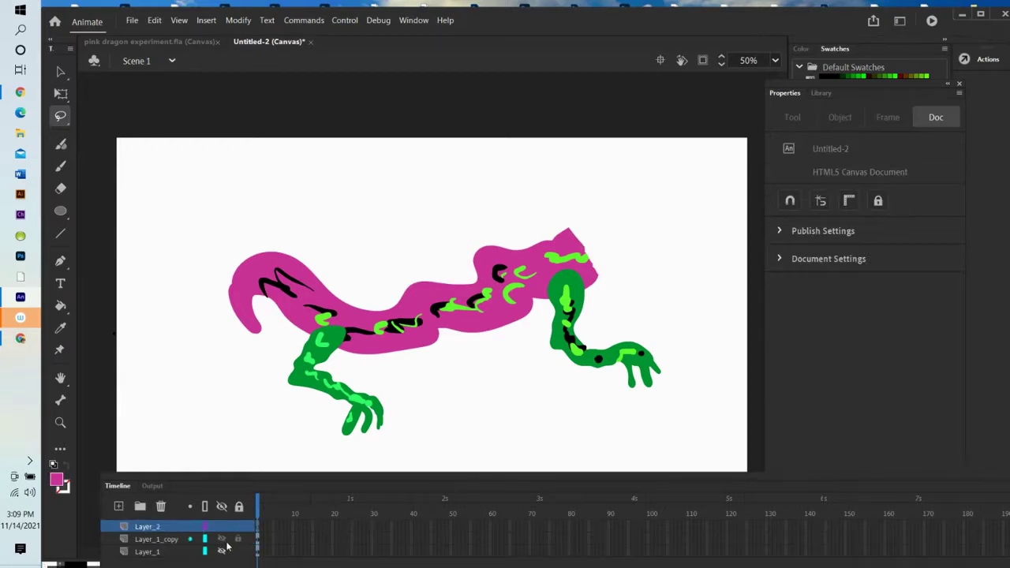
{"action": "left_click_drag", "start_coordinate": [226, 546], "coordinate": [222, 526]}
{"action": "left_click", "coordinate": [153, 20]}
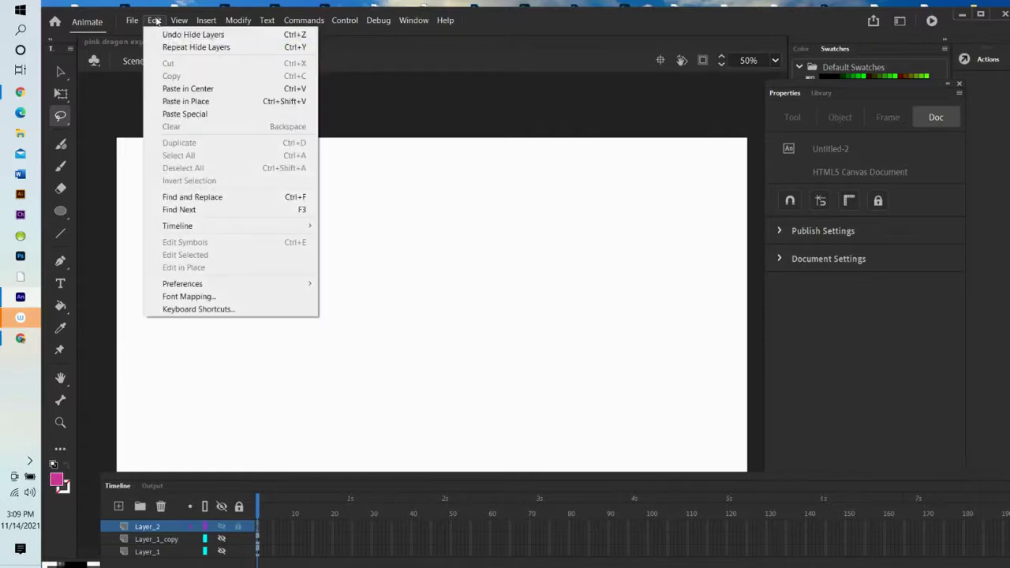
{"action": "left_click", "coordinate": [187, 101]}
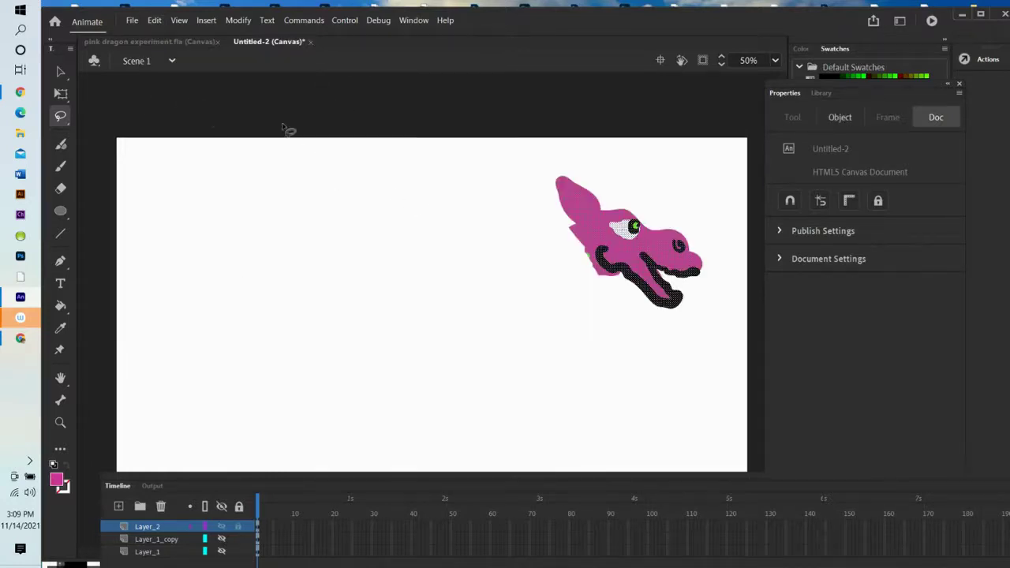
{"action": "left_click", "coordinate": [290, 130]}
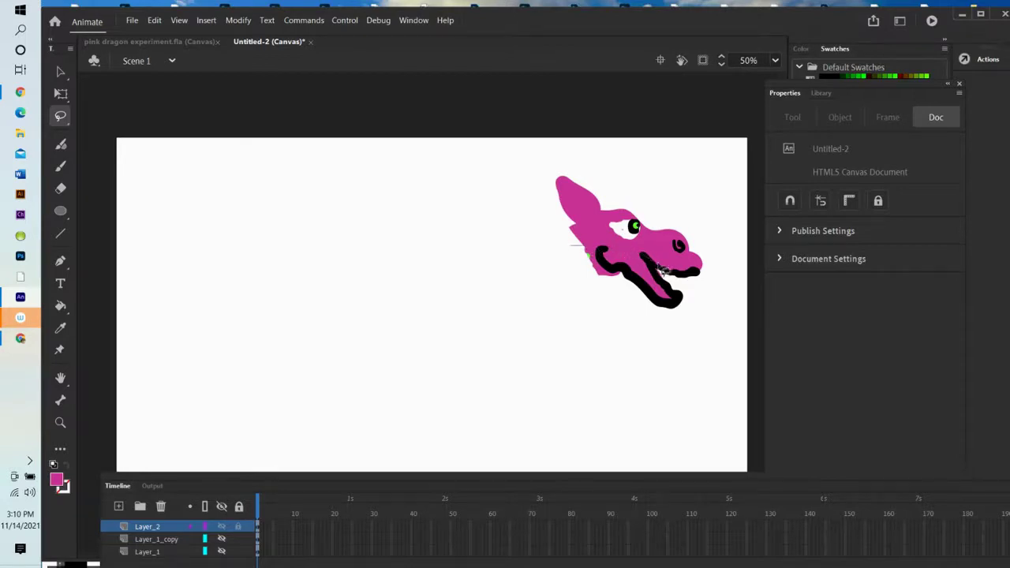
Lasso the dragon's lower jaw and move it down and away from the rest of the head.
{"action": "mouse_move", "coordinate": [663, 273]}
{"action": "left_mouse_down"}
{"action": "mouse_move", "coordinate": [693, 299]}
{"action": "mouse_move", "coordinate": [648, 333]}
{"action": "mouse_move", "coordinate": [583, 285]}
{"action": "mouse_move", "coordinate": [585, 246]}
{"action": "left_mouse_up"}
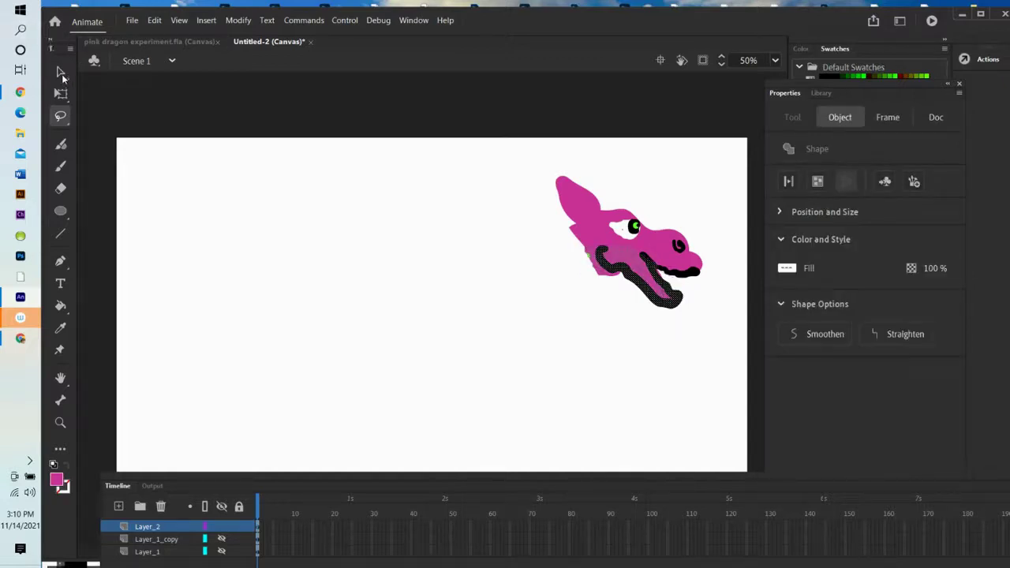
{"action": "left_click", "coordinate": [61, 73]}
{"action": "left_click_drag", "start_coordinate": [610, 294], "coordinate": [525, 357]}
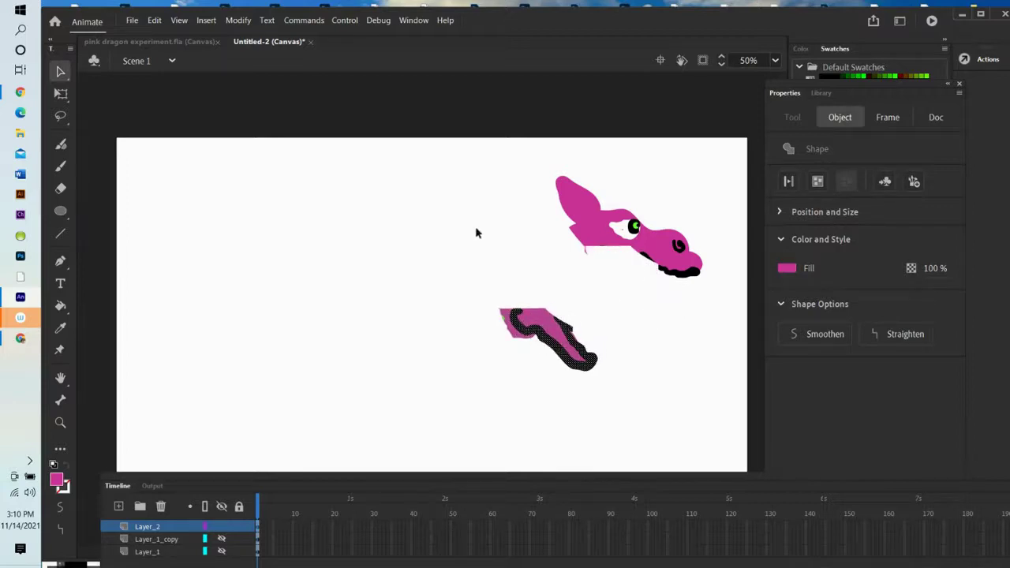
Convert the separated lower jaw to a movie clip symbol named "bottom jaw".
{"action": "right_click", "coordinate": [547, 331]}
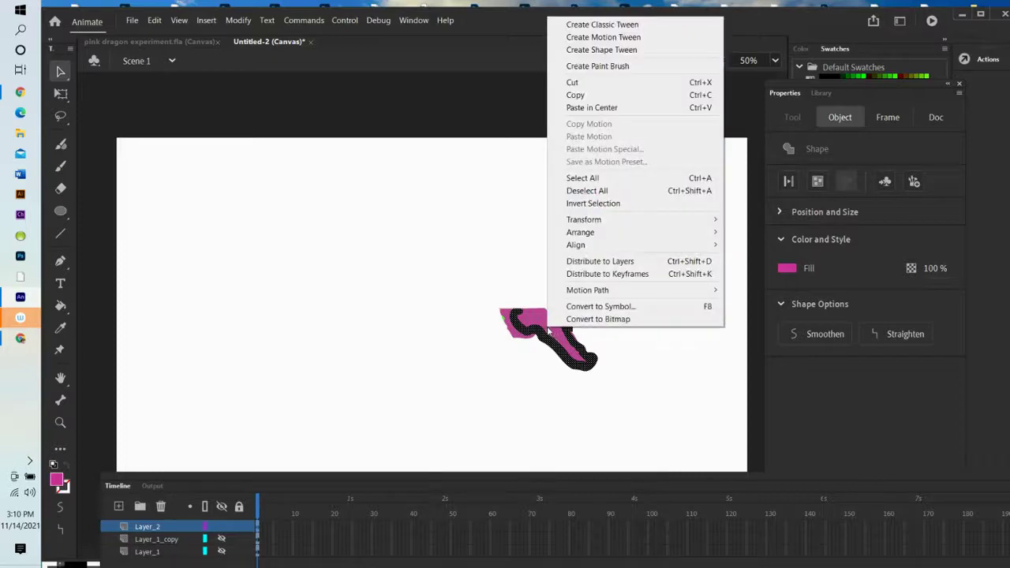
{"action": "left_click", "coordinate": [589, 308]}
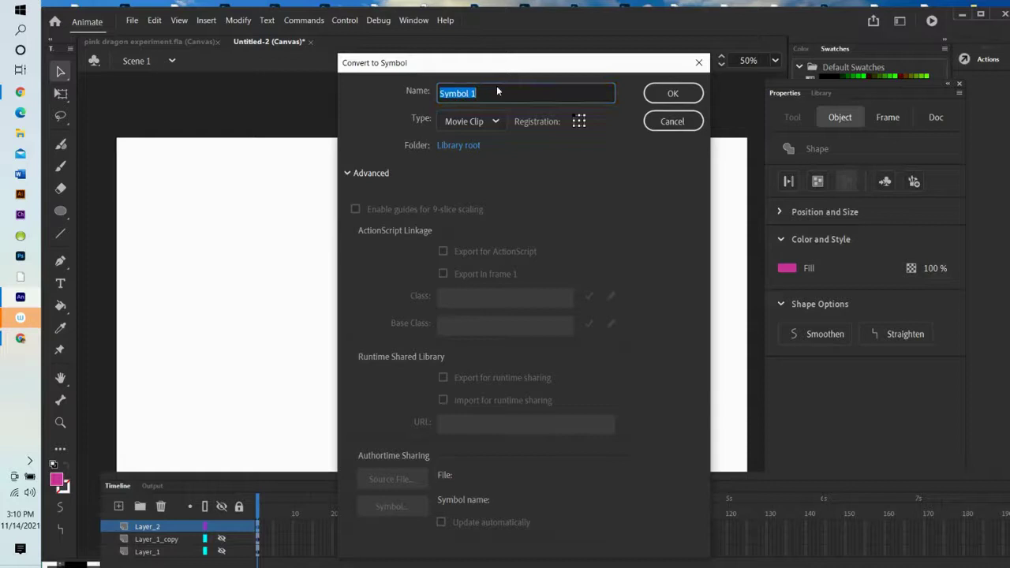
{"action": "type", "text": "bottom jaw"}
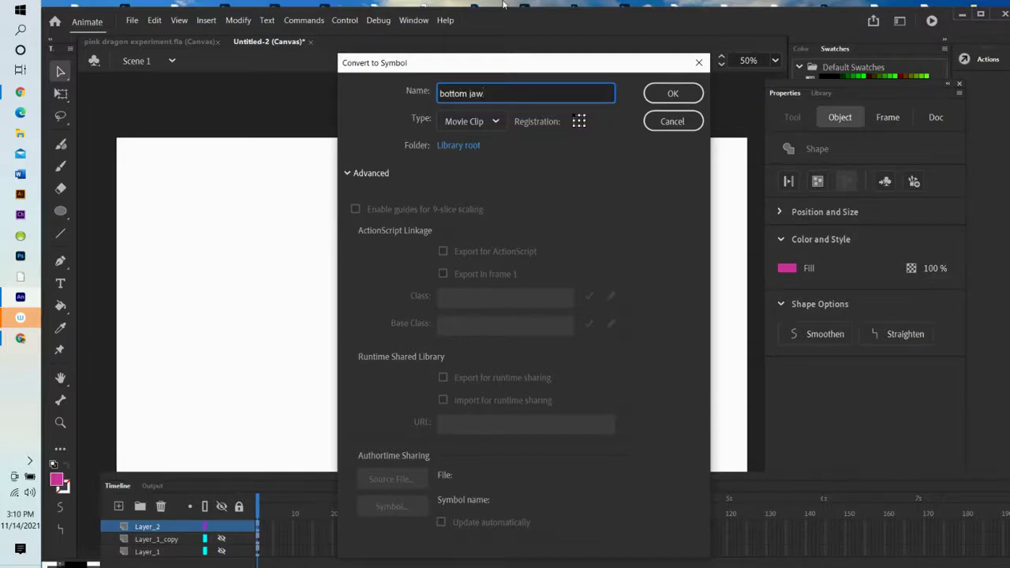
{"action": "left_click", "coordinate": [687, 93]}
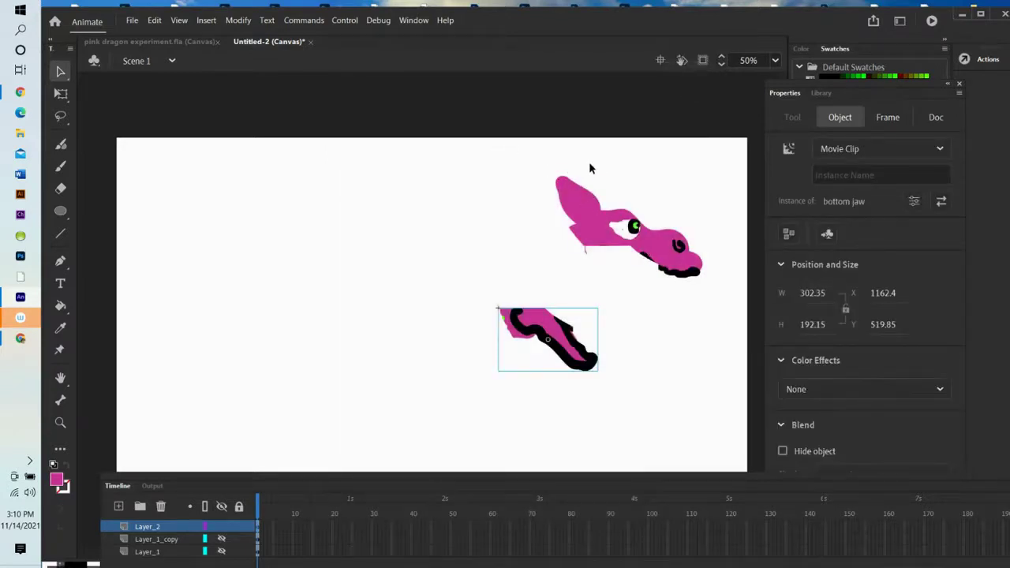
Lasso the upper part of the head and convert it to a movie clip symbol named "top jaw".
{"action": "left_click", "coordinate": [60, 116]}
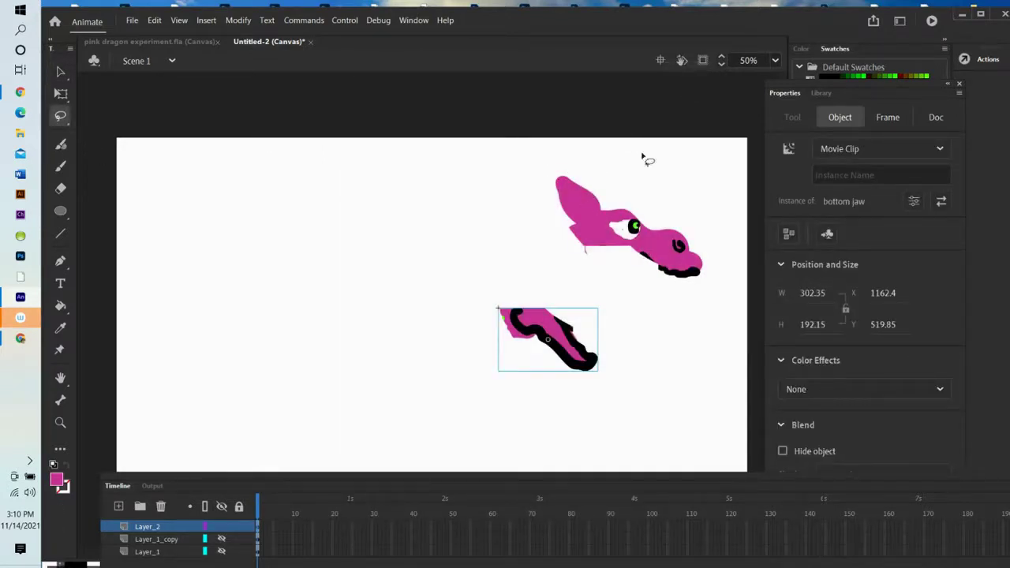
{"action": "mouse_move", "coordinate": [611, 184]}
{"action": "left_mouse_down"}
{"action": "mouse_move", "coordinate": [561, 161]}
{"action": "mouse_move", "coordinate": [530, 190]}
{"action": "mouse_move", "coordinate": [546, 236]}
{"action": "mouse_move", "coordinate": [578, 262]}
{"action": "mouse_move", "coordinate": [699, 302]}
{"action": "mouse_move", "coordinate": [730, 276]}
{"action": "mouse_move", "coordinate": [712, 242]}
{"action": "mouse_move", "coordinate": [601, 176]}
{"action": "left_mouse_up"}
{"action": "right_click", "coordinate": [634, 235]}
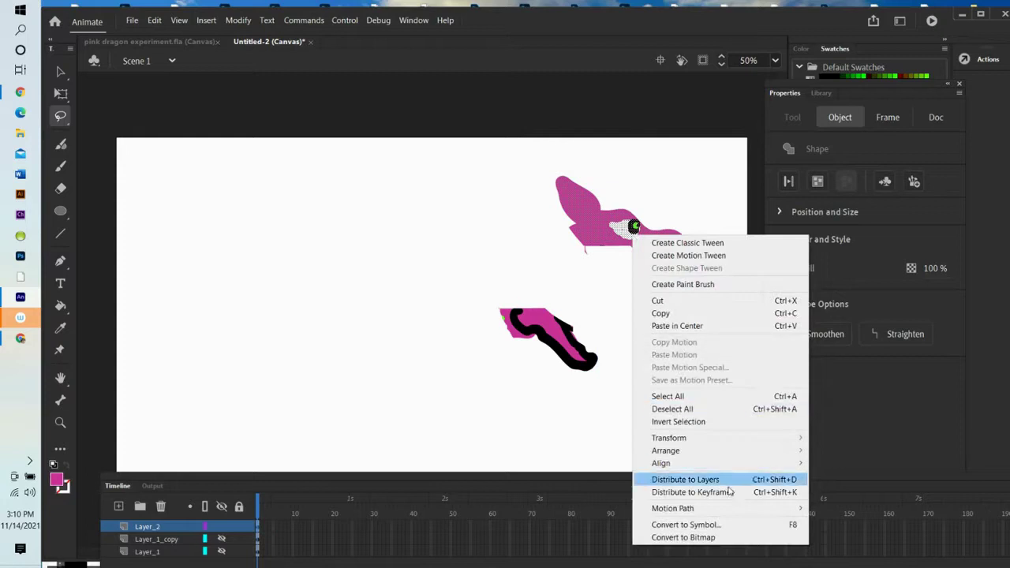
{"action": "left_click", "coordinate": [721, 526]}
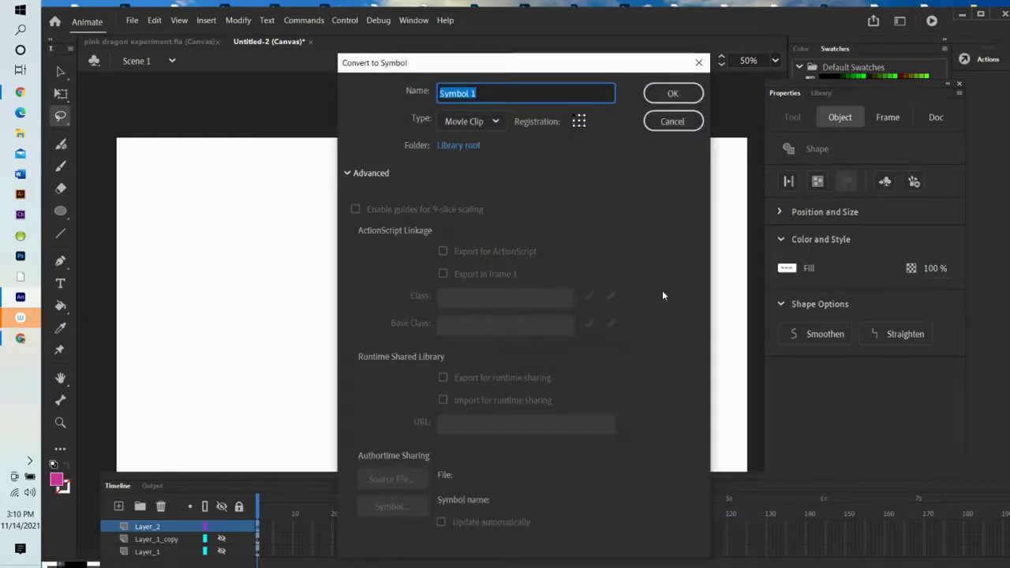
{"action": "type", "text": "top jaw"}
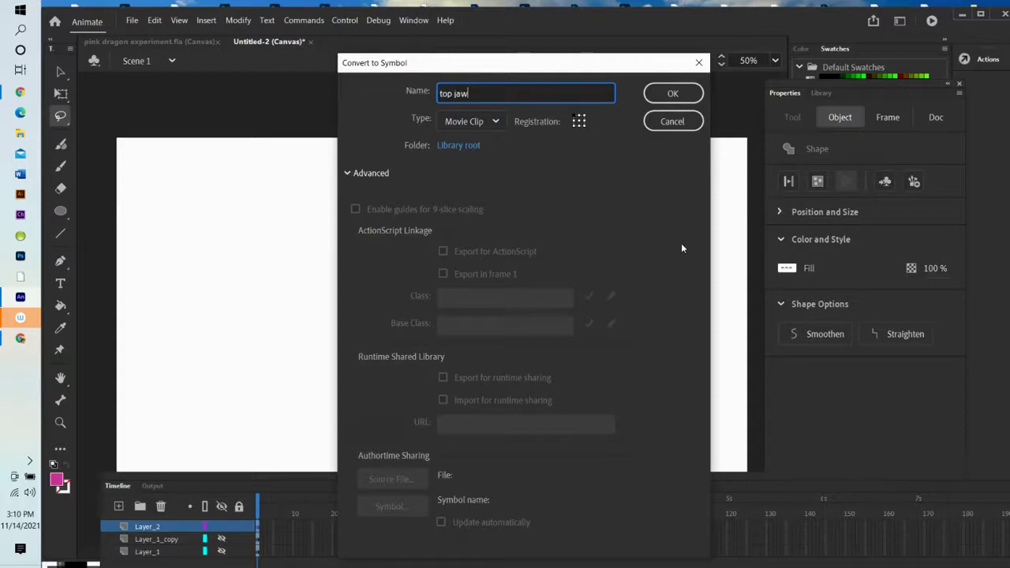
{"action": "left_click", "coordinate": [673, 93]}
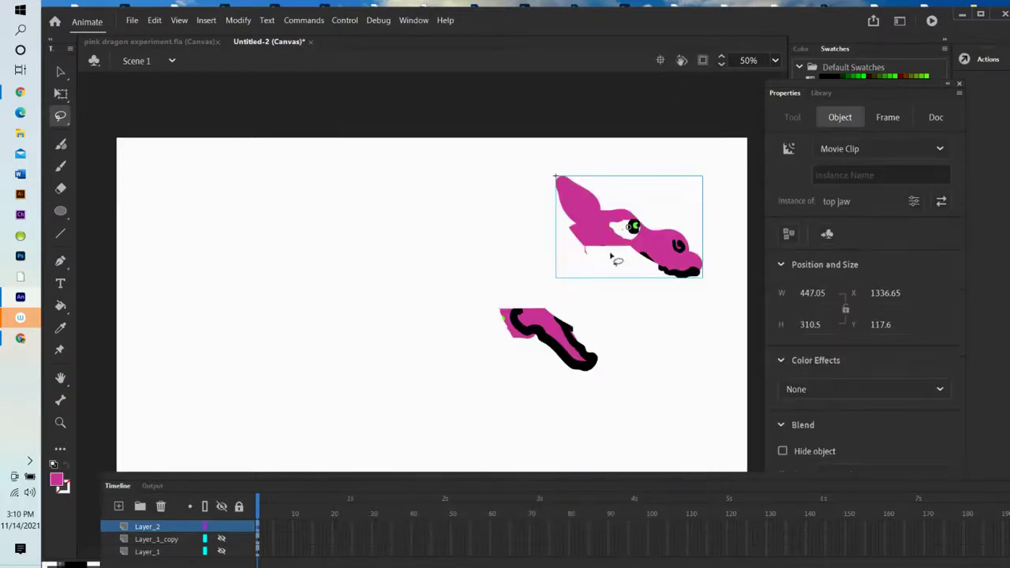
Fit the bottom jaw back against the top jaw and link them with a bone running from top jaw to bottom jaw.
{"action": "left_click", "coordinate": [61, 72]}
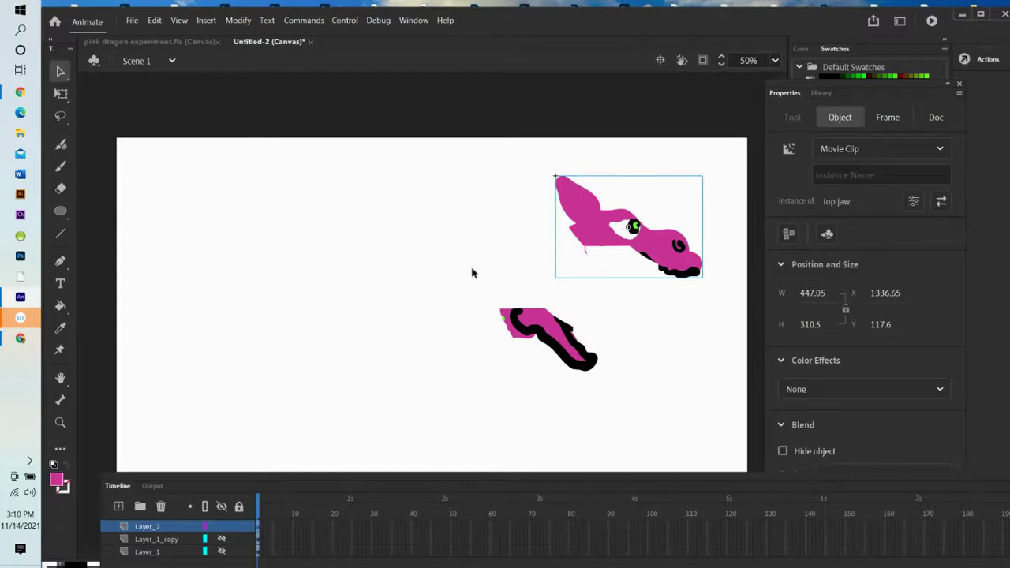
{"action": "left_click_drag", "start_coordinate": [549, 332], "coordinate": [635, 269]}
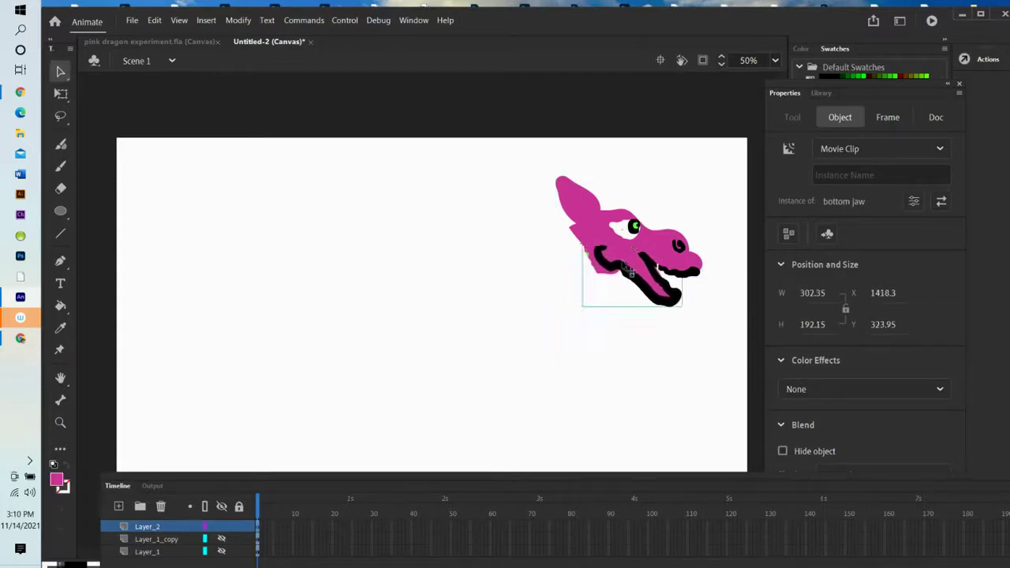
{"action": "left_click", "coordinate": [61, 401]}
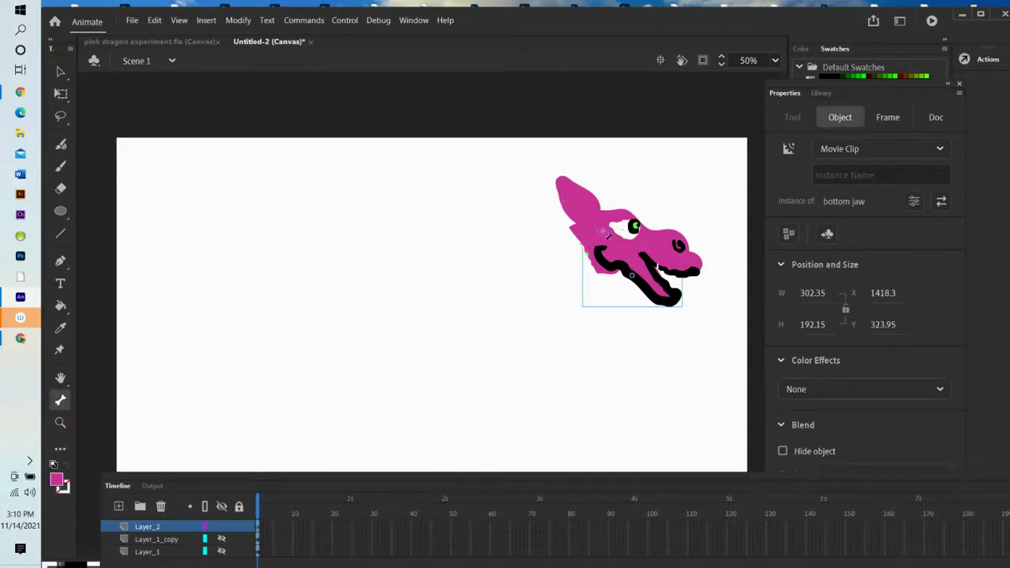
{"action": "left_click_drag", "start_coordinate": [603, 229], "coordinate": [610, 256]}
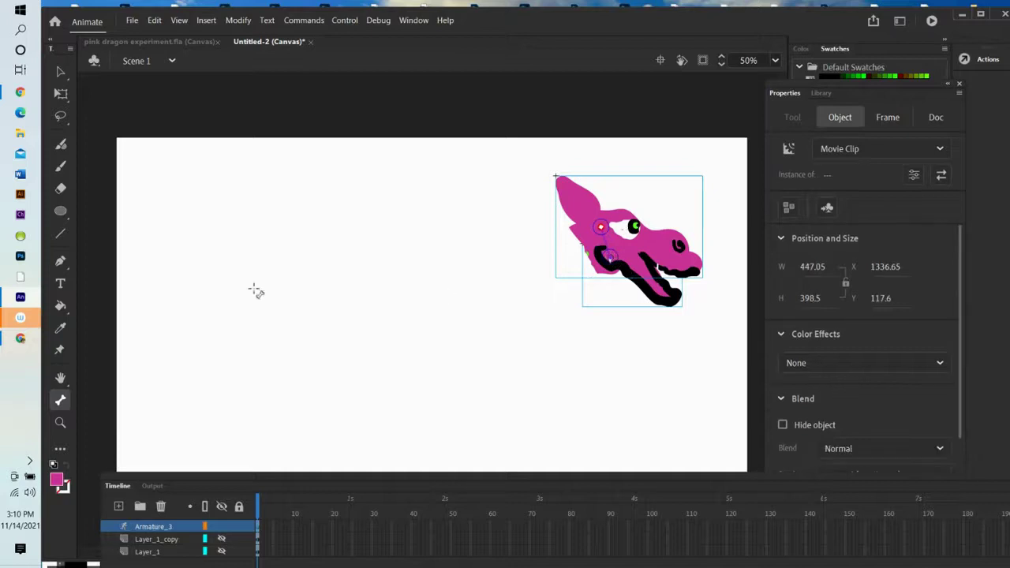
Swing the boned head to try out its armature, and rename the armature layer "head".
{"action": "left_click", "coordinate": [63, 73]}
{"action": "mouse_move", "coordinate": [659, 294]}
{"action": "left_mouse_down"}
{"action": "mouse_move", "coordinate": [658, 314]}
{"action": "mouse_move", "coordinate": [640, 305]}
{"action": "mouse_move", "coordinate": [654, 279]}
{"action": "left_mouse_up"}
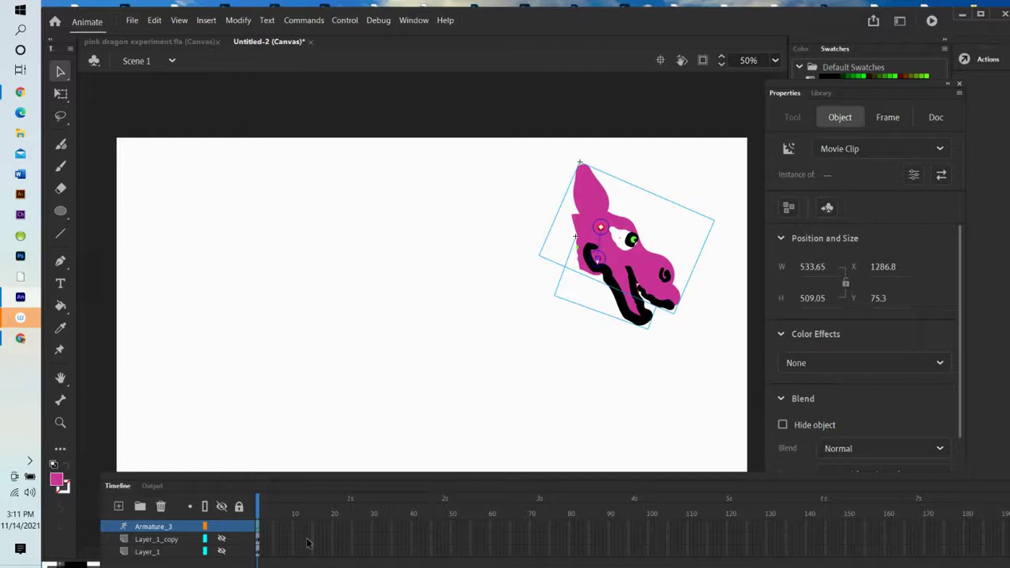
{"action": "left_click", "coordinate": [158, 526]}
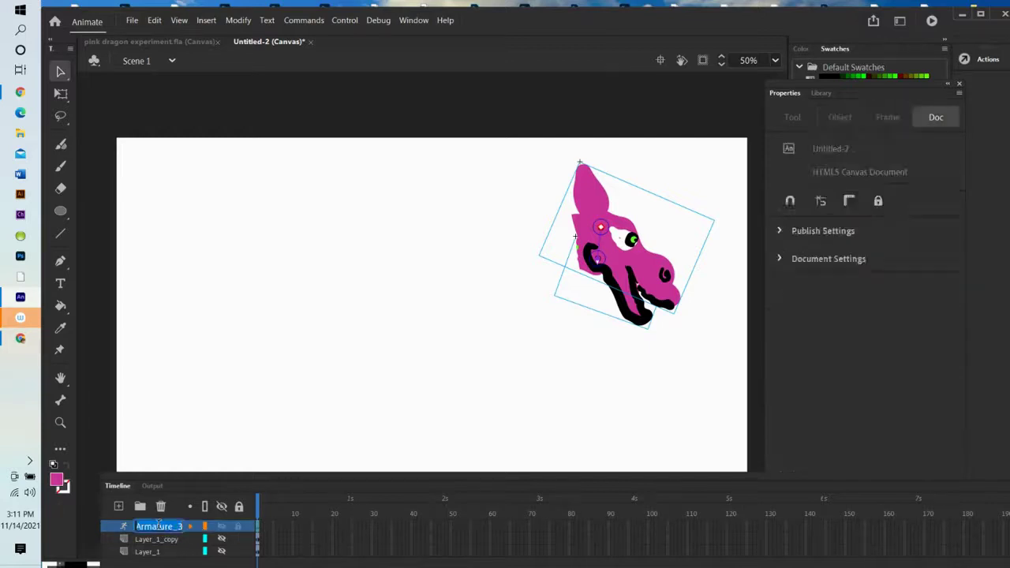
{"action": "double_click", "coordinate": [156, 527]}
{"action": "type", "text": "head"}
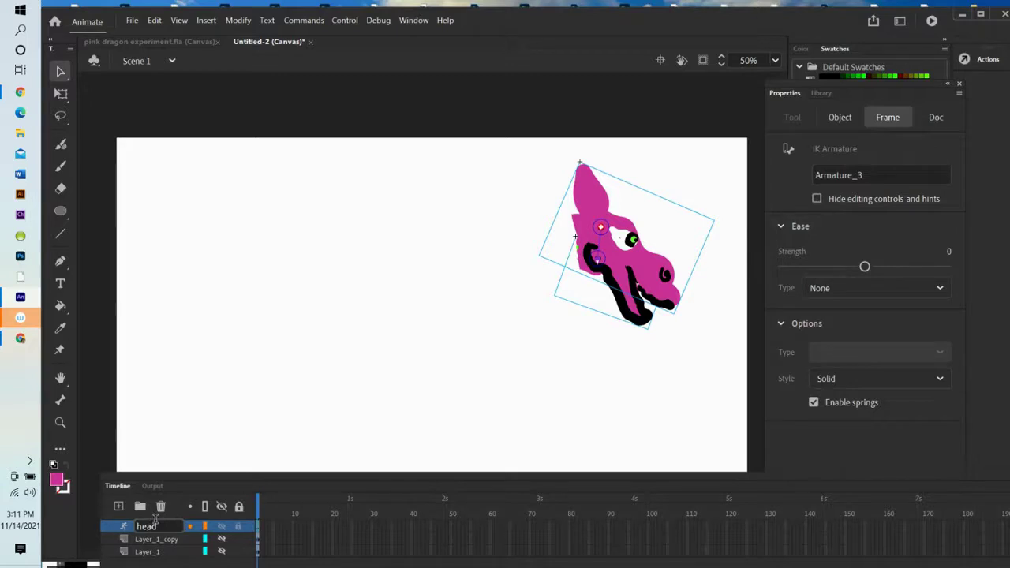
{"action": "key", "text": "Return"}
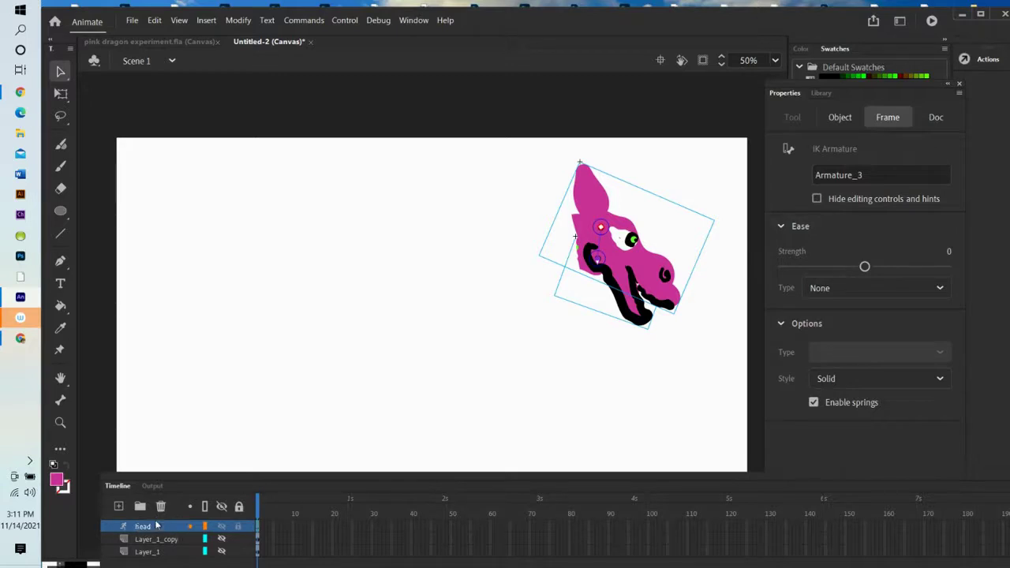
Hide the head layer, show Layer_1_copy and make it the active layer for lasso selection.
{"action": "left_click", "coordinate": [224, 528]}
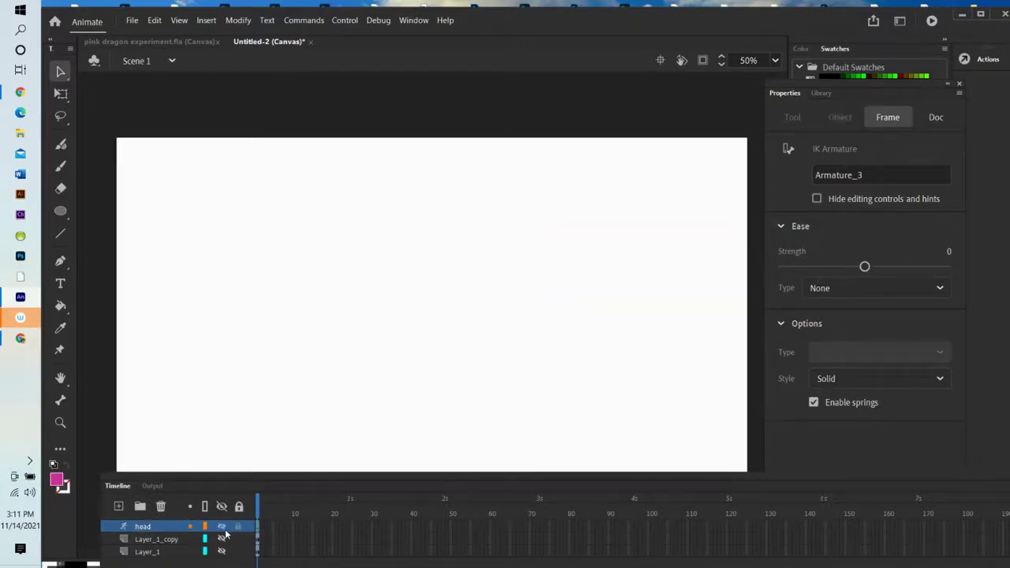
{"action": "left_click", "coordinate": [222, 539]}
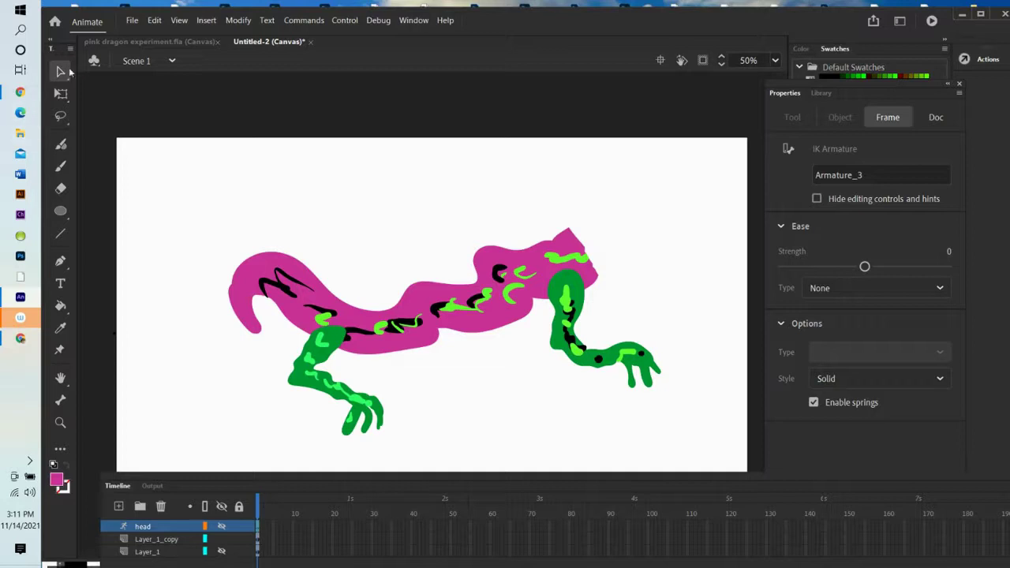
{"action": "left_click", "coordinate": [61, 116]}
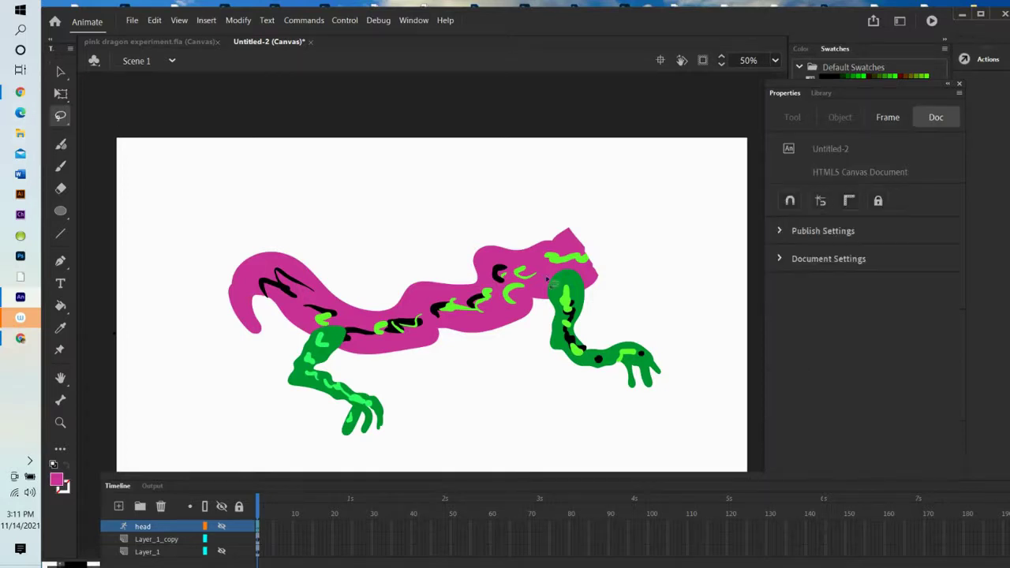
{"action": "left_click", "coordinate": [587, 292]}
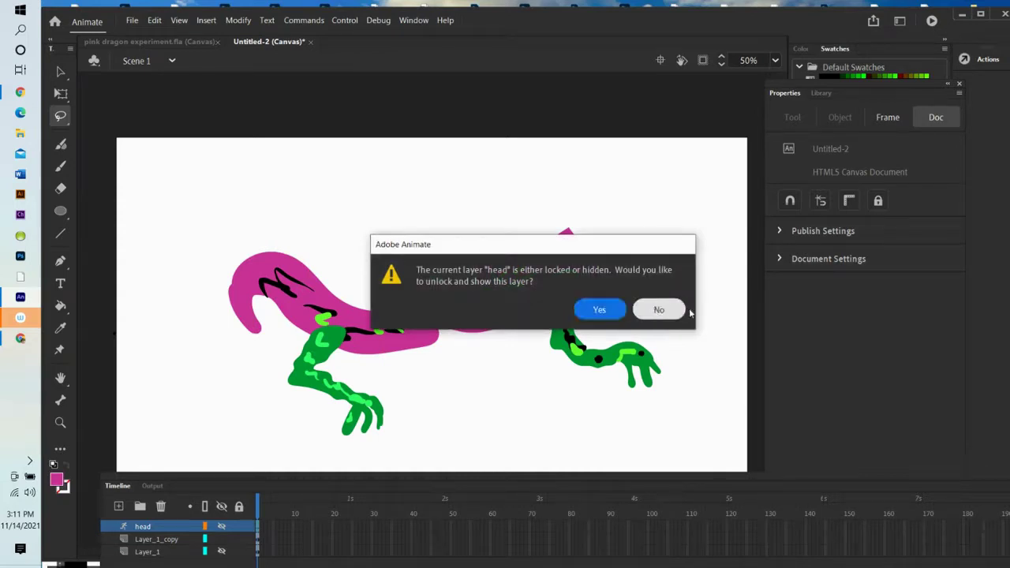
{"action": "left_click", "coordinate": [659, 309]}
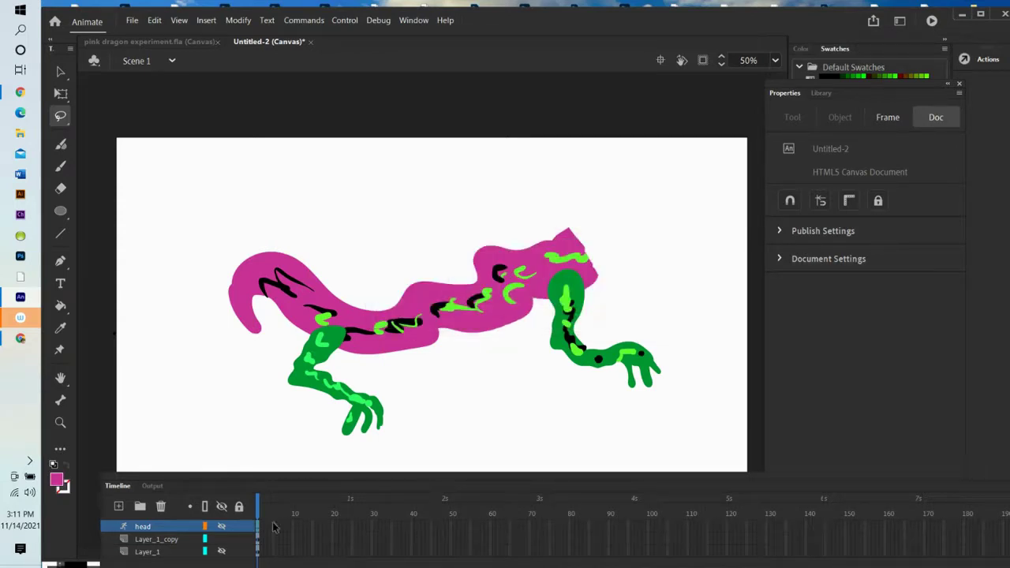
{"action": "left_click", "coordinate": [172, 543]}
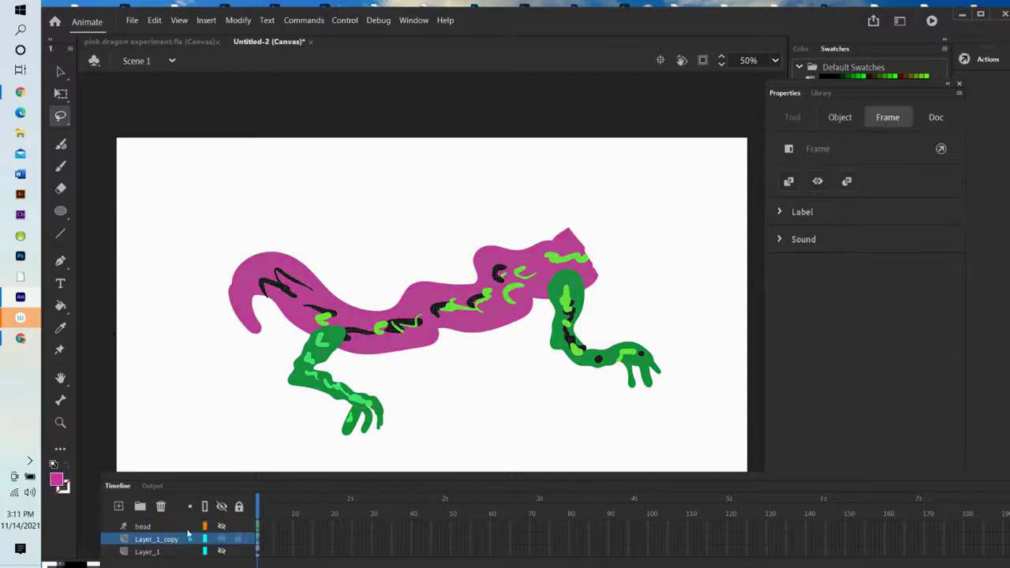
Clear the selection, lasso the dragon's entire green front leg and cut it from Layer_1_copy.
{"action": "left_click", "coordinate": [592, 308]}
{"action": "left_click", "coordinate": [590, 304]}
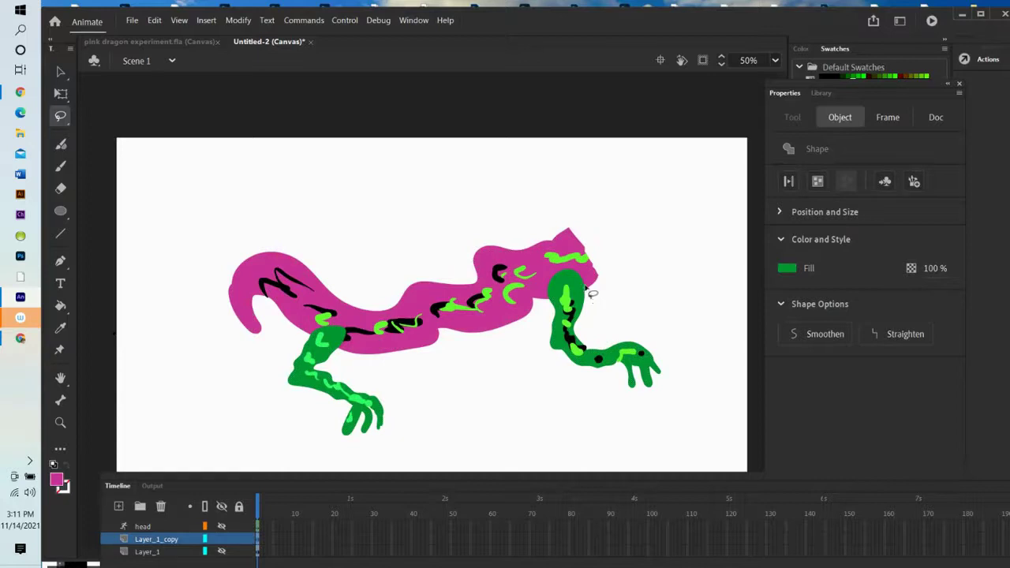
{"action": "mouse_move", "coordinate": [569, 272]}
{"action": "left_mouse_down"}
{"action": "mouse_move", "coordinate": [540, 277]}
{"action": "mouse_move", "coordinate": [548, 381]}
{"action": "mouse_move", "coordinate": [612, 403]}
{"action": "mouse_move", "coordinate": [676, 398]}
{"action": "mouse_move", "coordinate": [686, 356]}
{"action": "mouse_move", "coordinate": [668, 335]}
{"action": "mouse_move", "coordinate": [589, 294]}
{"action": "left_mouse_up"}
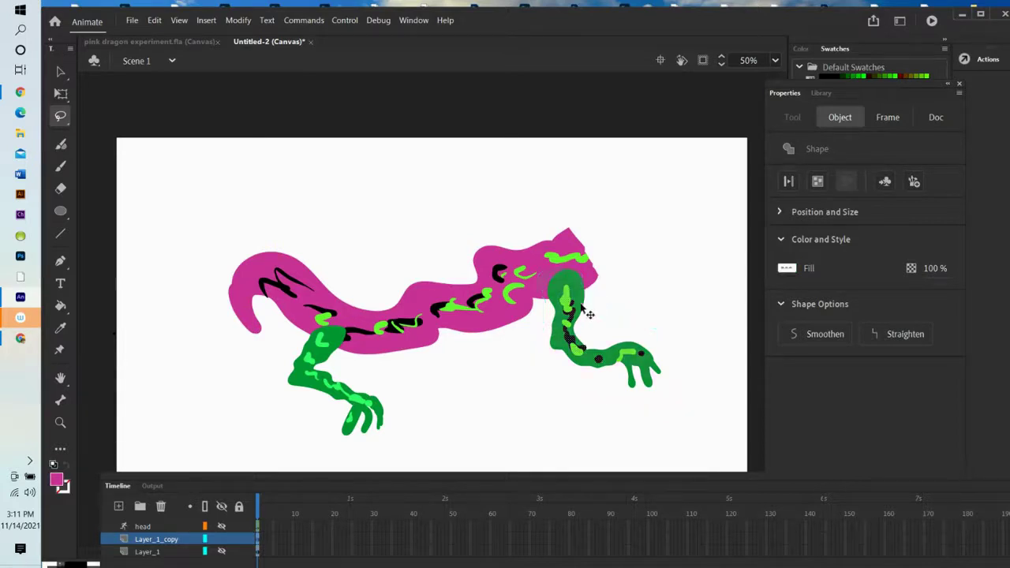
{"action": "left_click", "coordinate": [155, 20]}
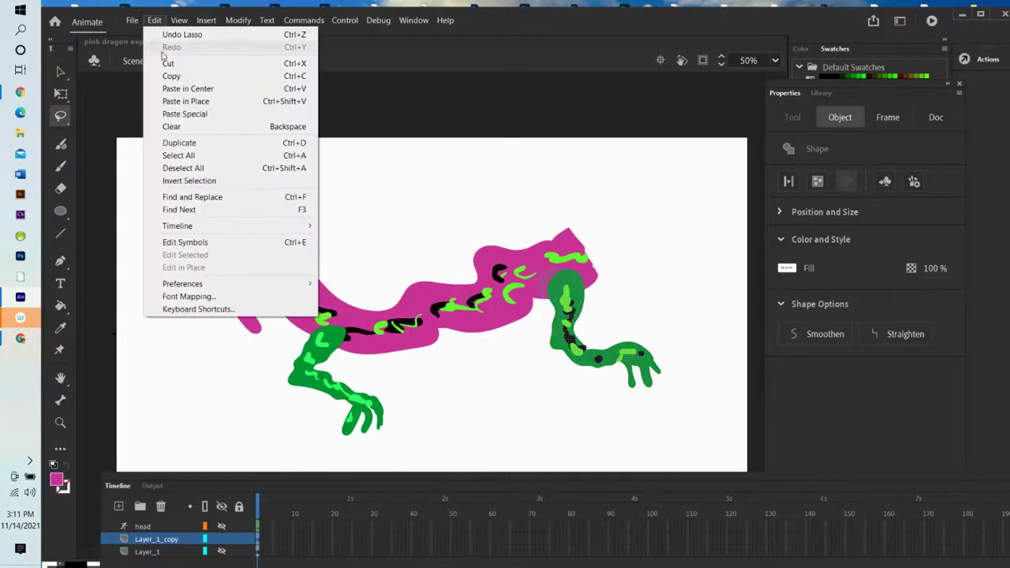
{"action": "left_click", "coordinate": [170, 62]}
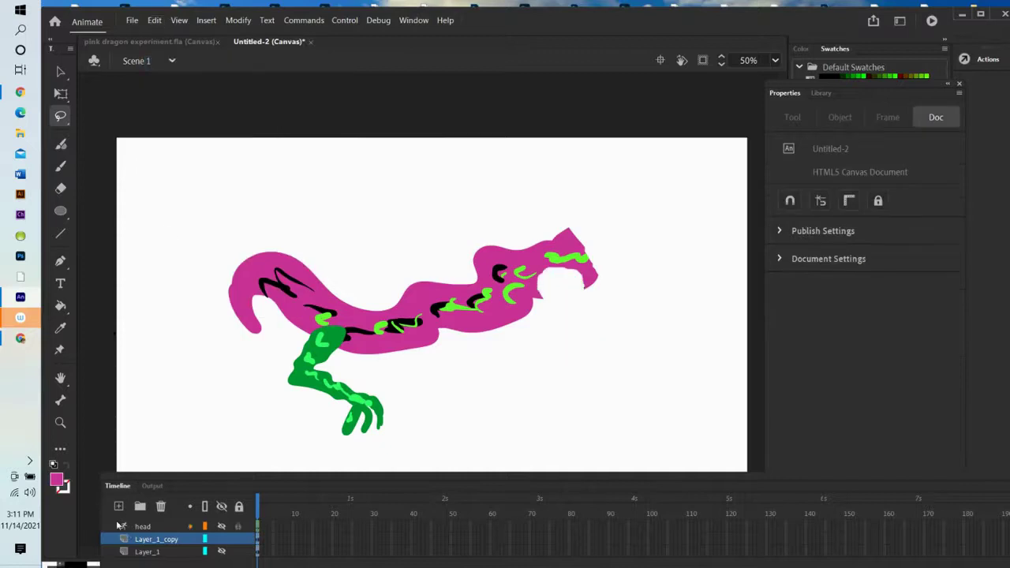
Paste the cut front leg in place on a new layer and hide Layer_1_copy.
{"action": "left_click", "coordinate": [118, 508]}
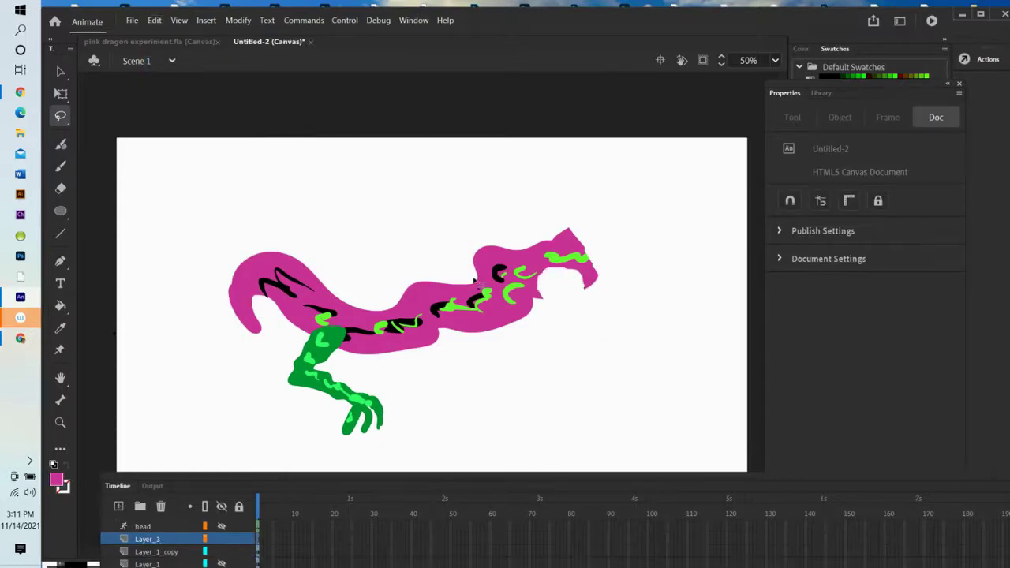
{"action": "left_click", "coordinate": [155, 20]}
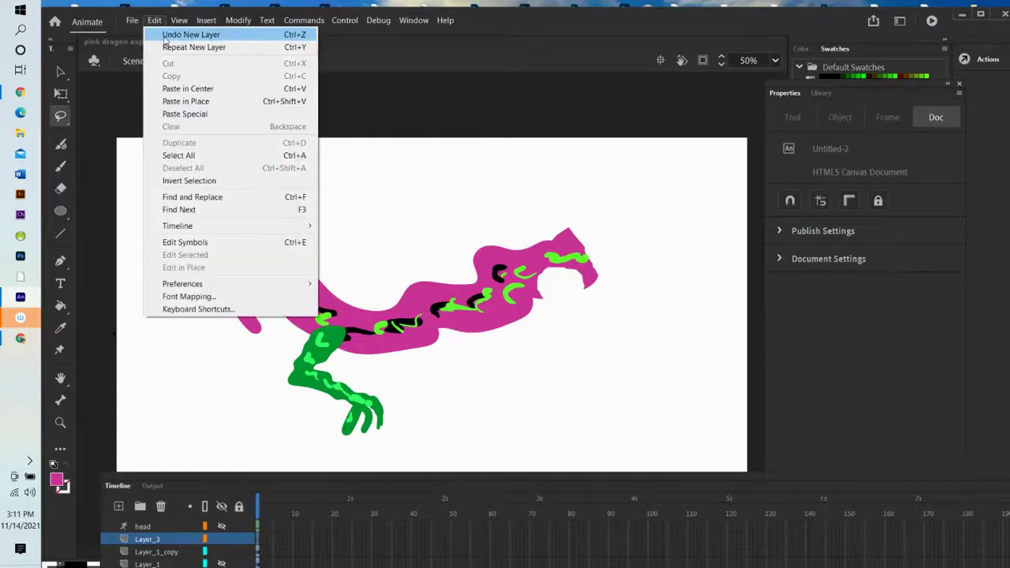
{"action": "left_click", "coordinate": [189, 101]}
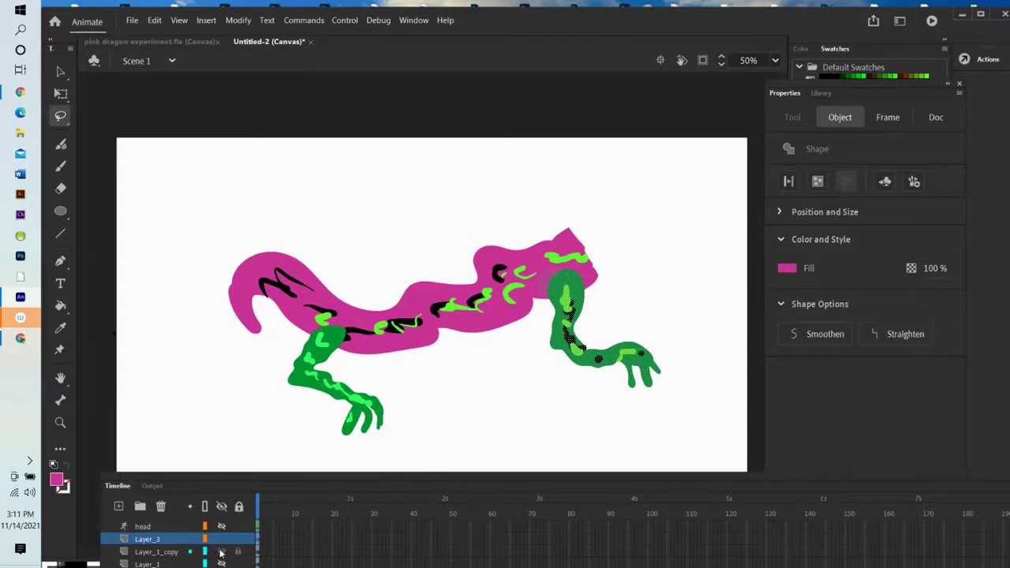
{"action": "left_click", "coordinate": [179, 553]}
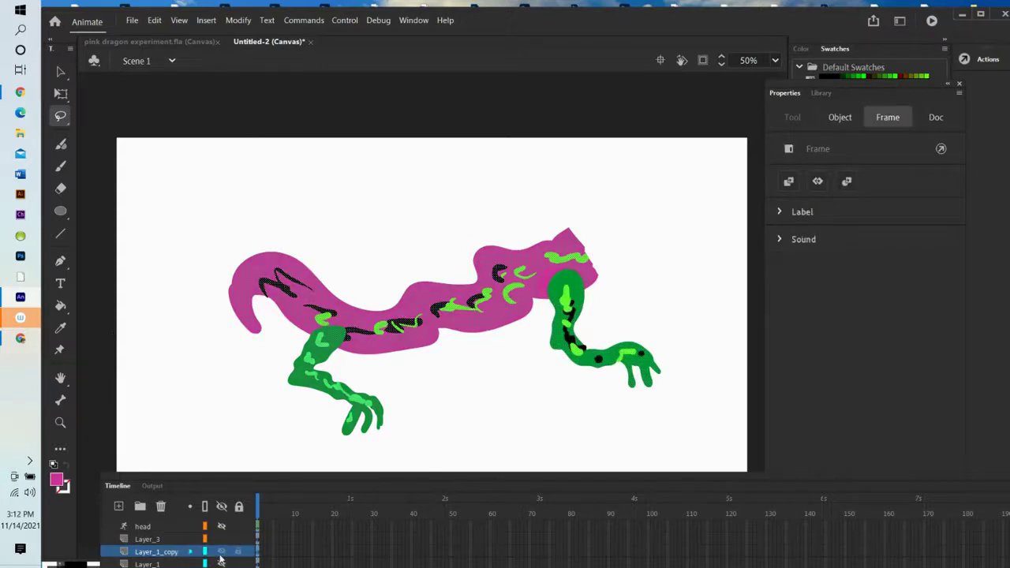
{"action": "left_click", "coordinate": [221, 562]}
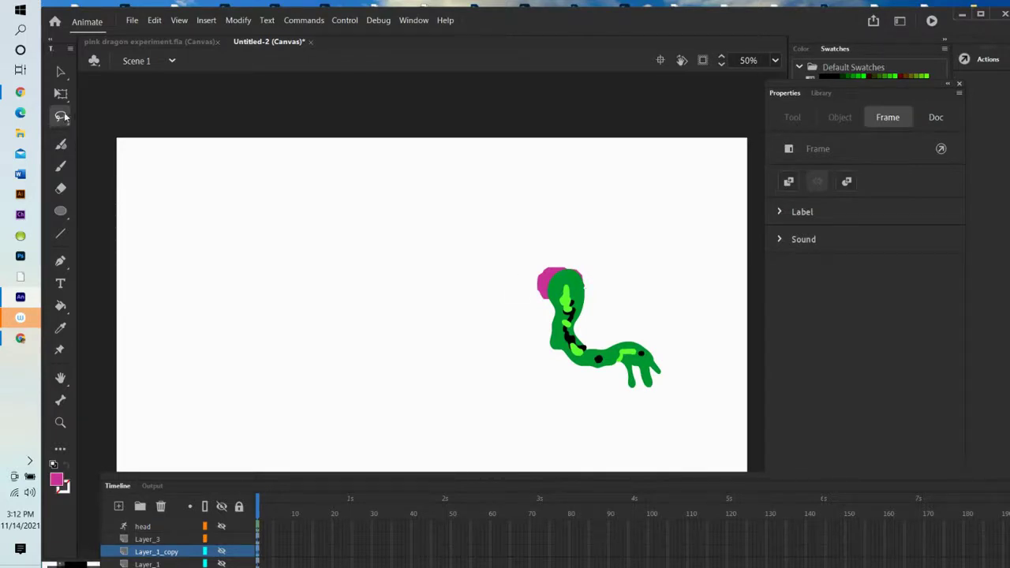
On Layer_3, lasso the front leg's upper section including the shoulder and move it up, away from the forearm.
{"action": "left_click", "coordinate": [574, 261]}
{"action": "left_click", "coordinate": [620, 308]}
{"action": "left_click", "coordinate": [173, 541]}
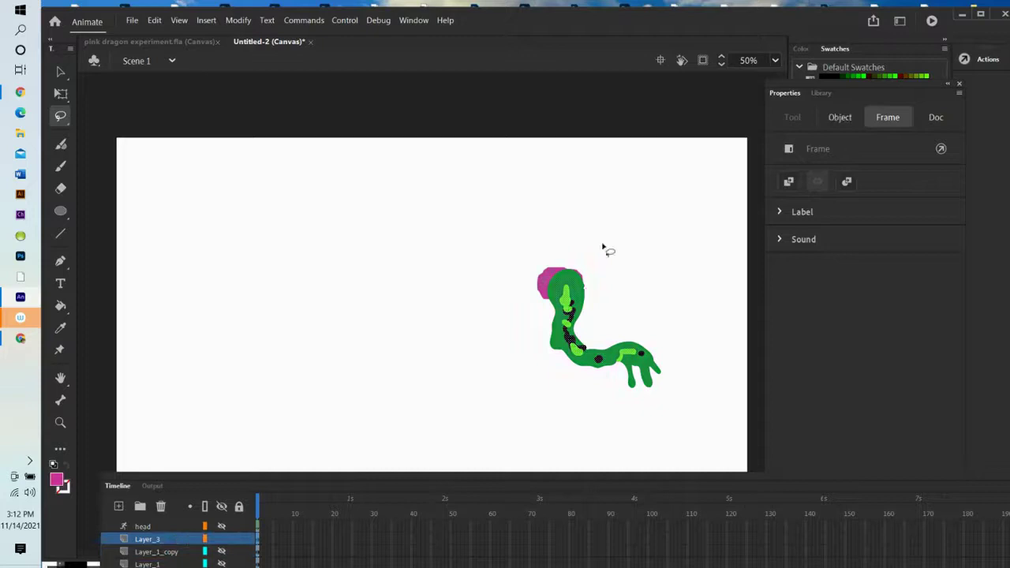
{"action": "mouse_move", "coordinate": [577, 255]}
{"action": "left_mouse_down"}
{"action": "mouse_move", "coordinate": [590, 278]}
{"action": "mouse_move", "coordinate": [583, 323]}
{"action": "mouse_move", "coordinate": [562, 350]}
{"action": "mouse_move", "coordinate": [516, 358]}
{"action": "mouse_move", "coordinate": [501, 294]}
{"action": "mouse_move", "coordinate": [515, 249]}
{"action": "mouse_move", "coordinate": [574, 254]}
{"action": "left_mouse_up"}
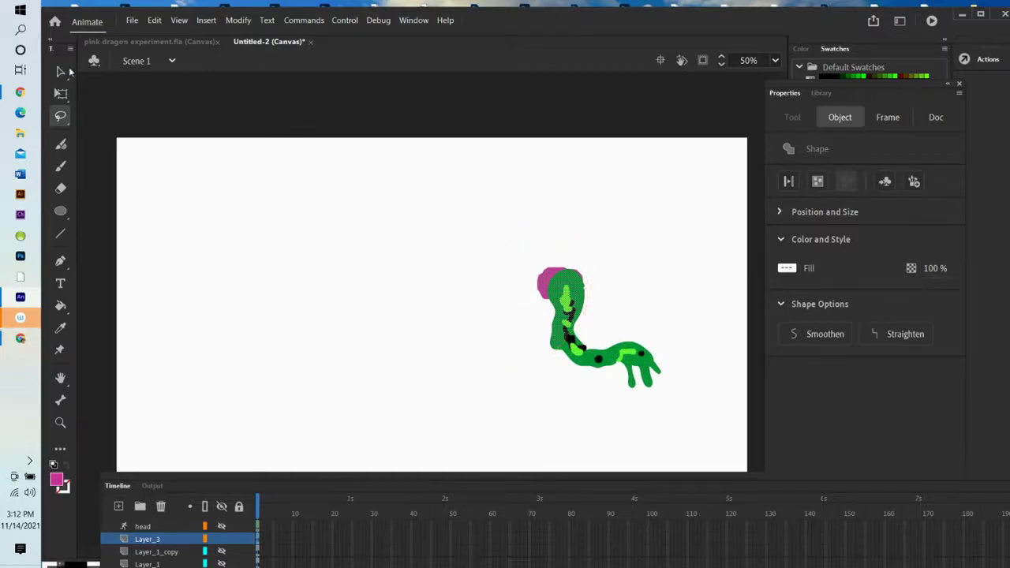
{"action": "left_click", "coordinate": [61, 72]}
{"action": "left_click_drag", "start_coordinate": [583, 308], "coordinate": [526, 225]}
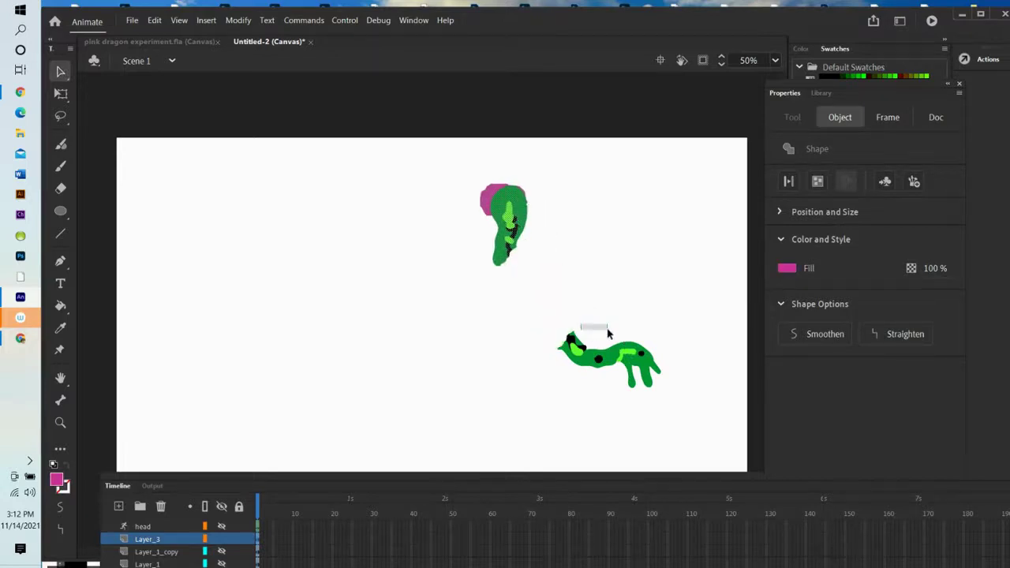
{"action": "left_click", "coordinate": [201, 217]}
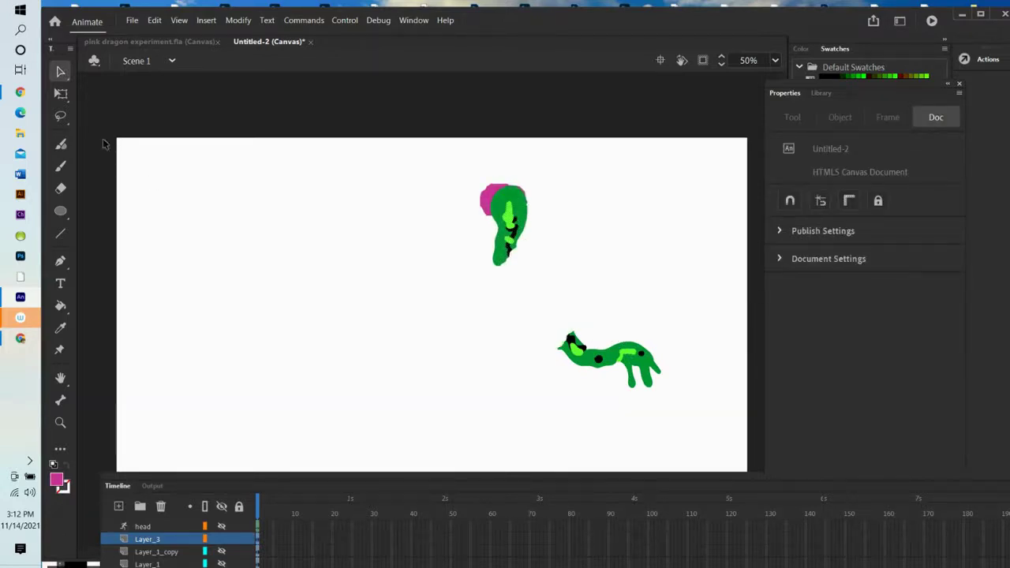
Lasso the forearm section and move it away from the claw so the leg is in three separate pieces.
{"action": "left_click", "coordinate": [61, 115]}
{"action": "mouse_move", "coordinate": [560, 314]}
{"action": "left_mouse_down"}
{"action": "mouse_move", "coordinate": [609, 336]}
{"action": "mouse_move", "coordinate": [615, 366]}
{"action": "mouse_move", "coordinate": [554, 381]}
{"action": "mouse_move", "coordinate": [538, 352]}
{"action": "mouse_move", "coordinate": [552, 310]}
{"action": "mouse_move", "coordinate": [577, 318]}
{"action": "mouse_move", "coordinate": [537, 349]}
{"action": "mouse_move", "coordinate": [512, 316]}
{"action": "left_mouse_up"}
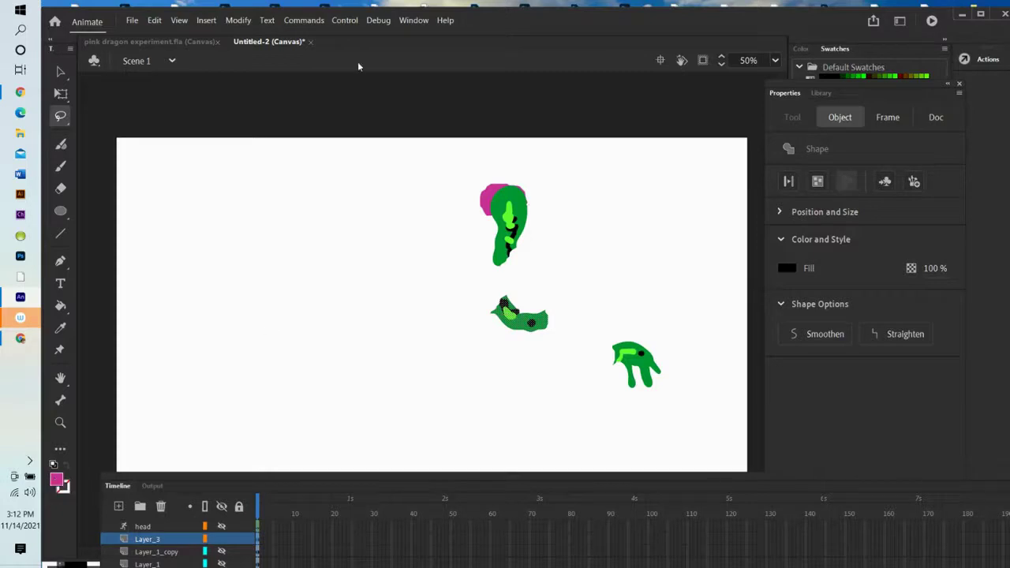
{"action": "left_click", "coordinate": [352, 100]}
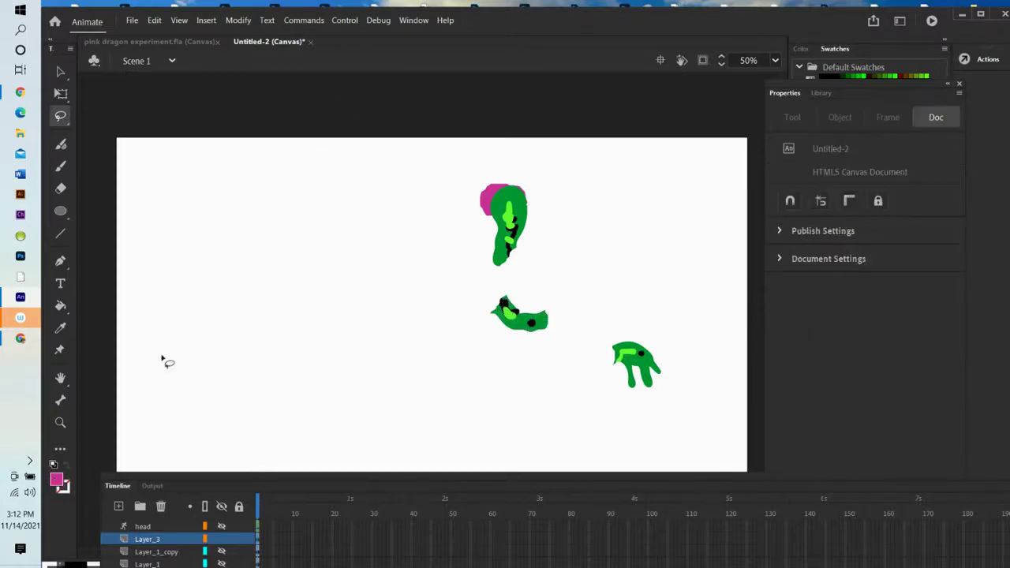
Set the fill to the leg's dark green and draw small ovals rounding off the cut elbow and wrist ends.
{"action": "left_click", "coordinate": [59, 482]}
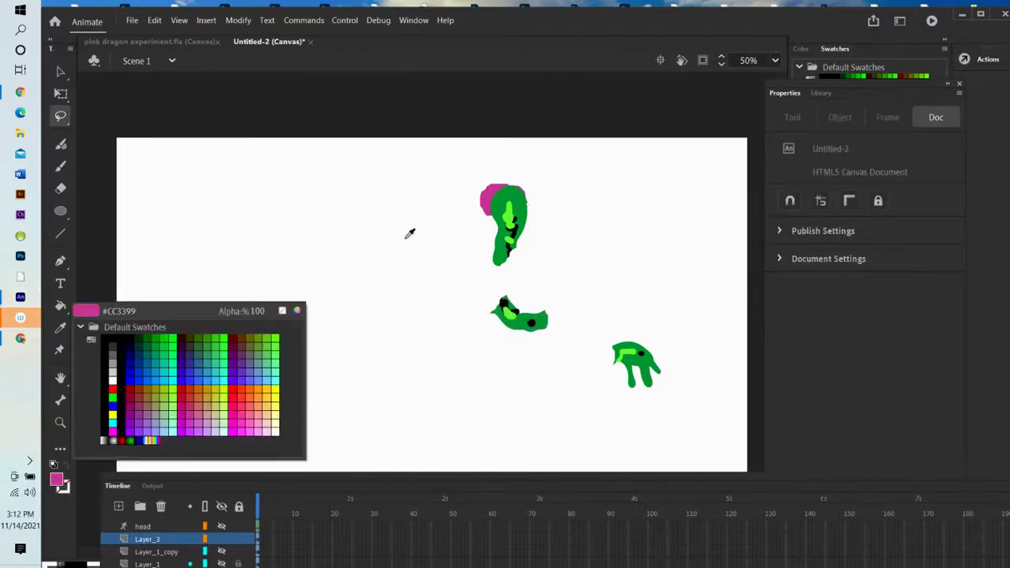
{"action": "left_click", "coordinate": [507, 193]}
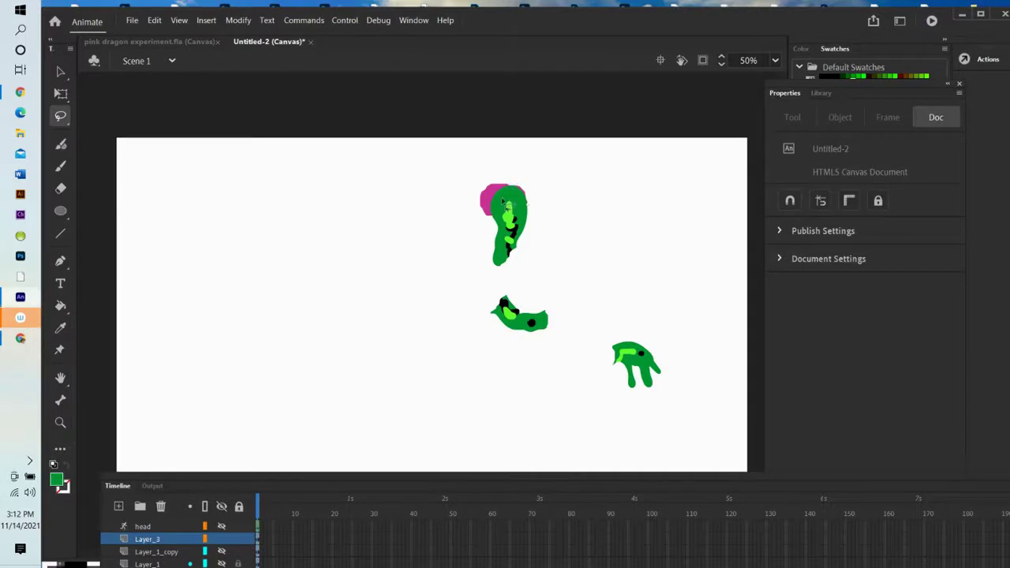
{"action": "left_click", "coordinate": [61, 211]}
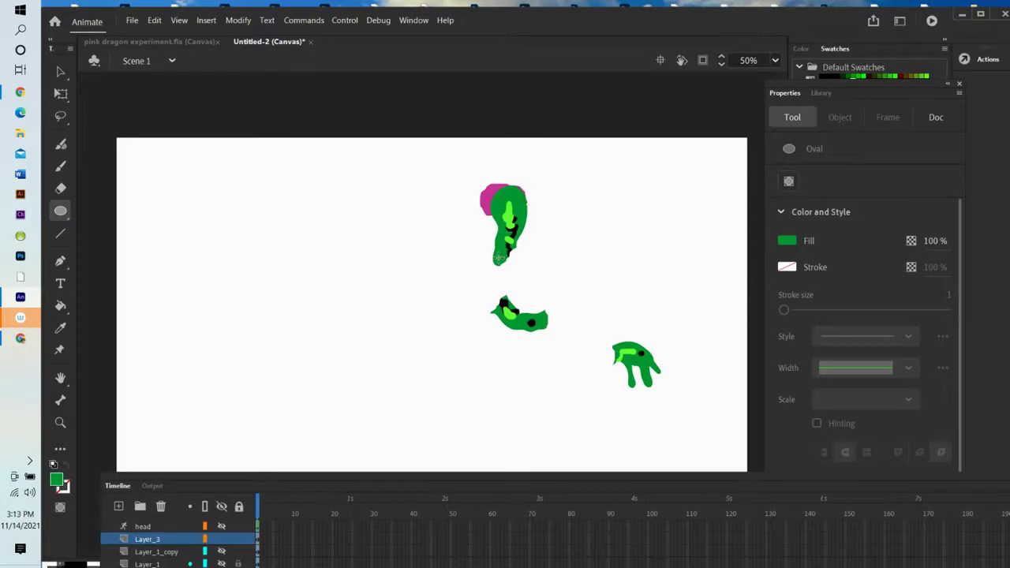
{"action": "left_click_drag", "start_coordinate": [507, 275], "coordinate": [507, 312]}
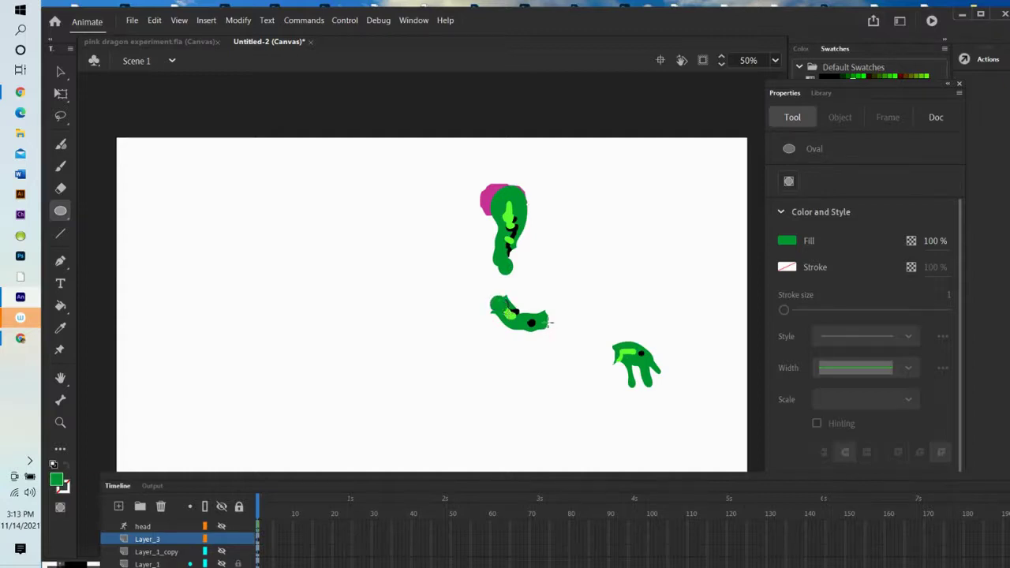
{"action": "left_click_drag", "start_coordinate": [553, 328], "coordinate": [620, 366]}
Lasso the upper leg piece and convert it to a movie clip symbol named "front shoulder".
{"action": "left_click", "coordinate": [60, 116]}
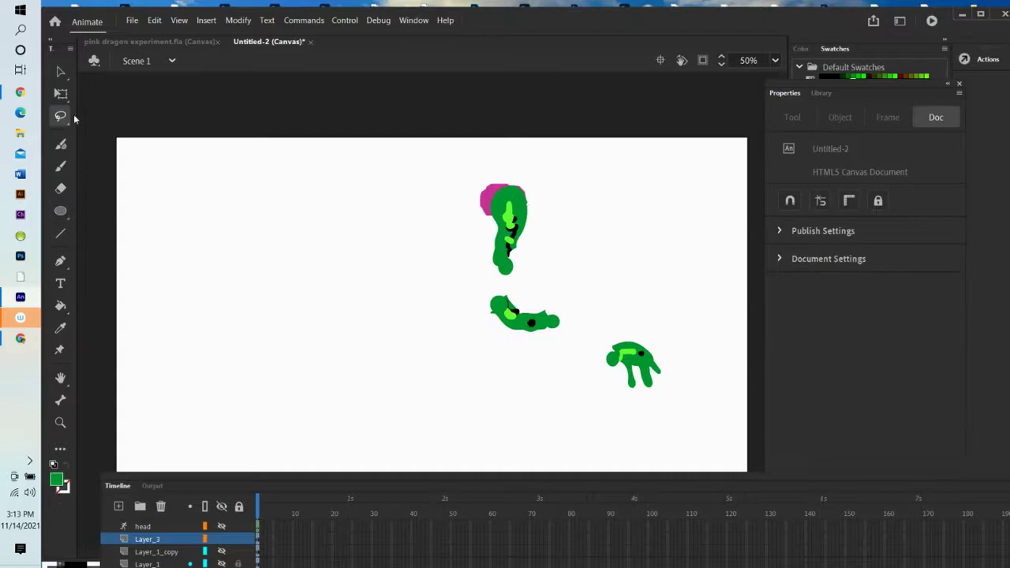
{"action": "mouse_move", "coordinate": [462, 168]}
{"action": "left_mouse_down"}
{"action": "mouse_move", "coordinate": [531, 172]}
{"action": "mouse_move", "coordinate": [554, 225]}
{"action": "mouse_move", "coordinate": [541, 274]}
{"action": "mouse_move", "coordinate": [498, 285]}
{"action": "mouse_move", "coordinate": [476, 269]}
{"action": "mouse_move", "coordinate": [464, 167]}
{"action": "left_mouse_up"}
{"action": "right_click", "coordinate": [504, 213]}
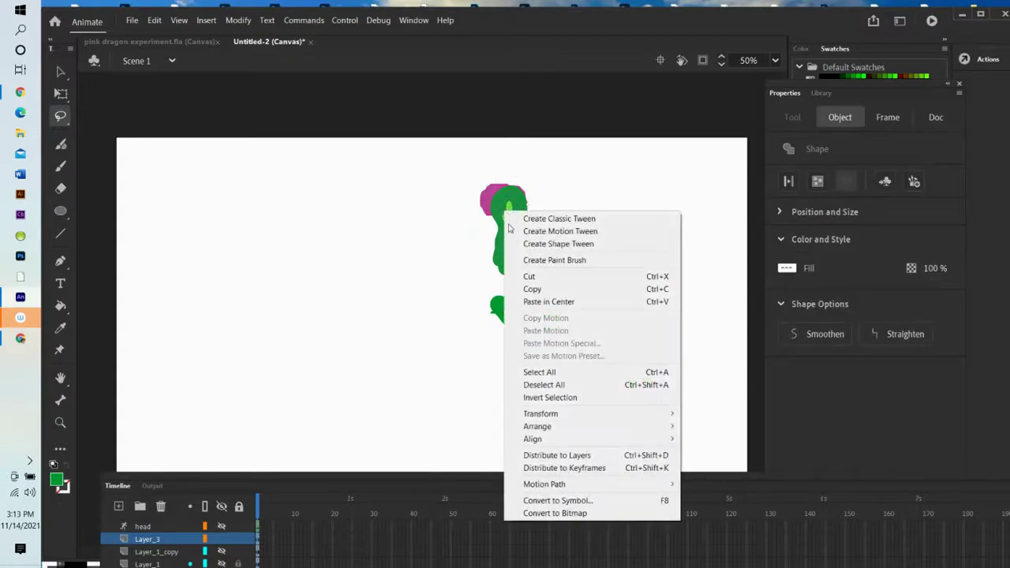
{"action": "left_click", "coordinate": [558, 500]}
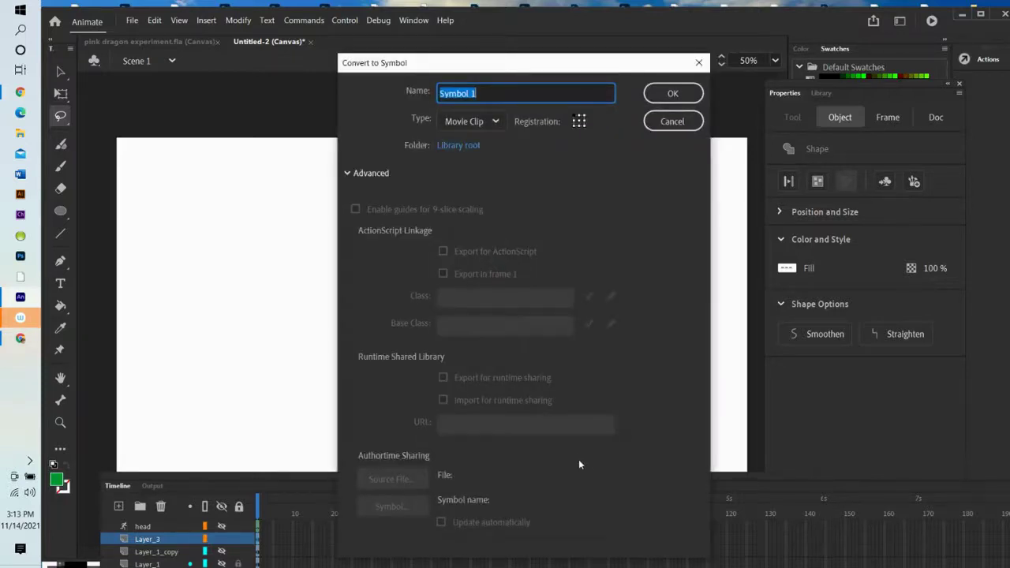
{"action": "type", "text": "sho"}
{"action": "key", "text": "BackSpace"}
{"action": "key", "text": "BackSpace"}
{"action": "left_click", "coordinate": [684, 94]}
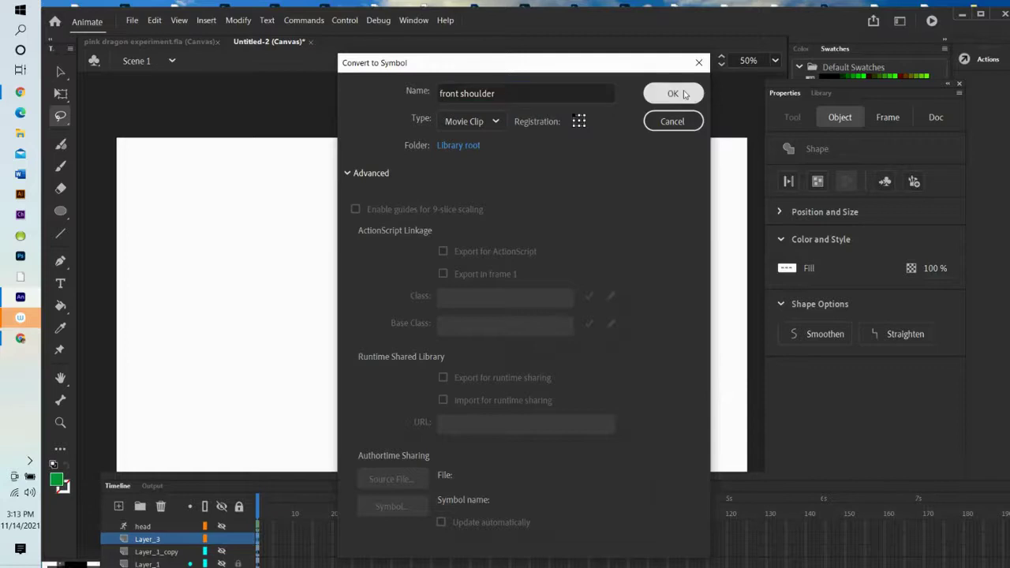
Lasso the forearm piece and convert it to a movie clip symbol named "front arm".
{"action": "mouse_move", "coordinate": [488, 282]}
{"action": "left_mouse_down"}
{"action": "mouse_move", "coordinate": [466, 301]}
{"action": "mouse_move", "coordinate": [508, 351]}
{"action": "mouse_move", "coordinate": [566, 340]}
{"action": "mouse_move", "coordinate": [577, 311]}
{"action": "mouse_move", "coordinate": [561, 297]}
{"action": "mouse_move", "coordinate": [478, 291]}
{"action": "left_mouse_up"}
{"action": "right_click", "coordinate": [522, 317]}
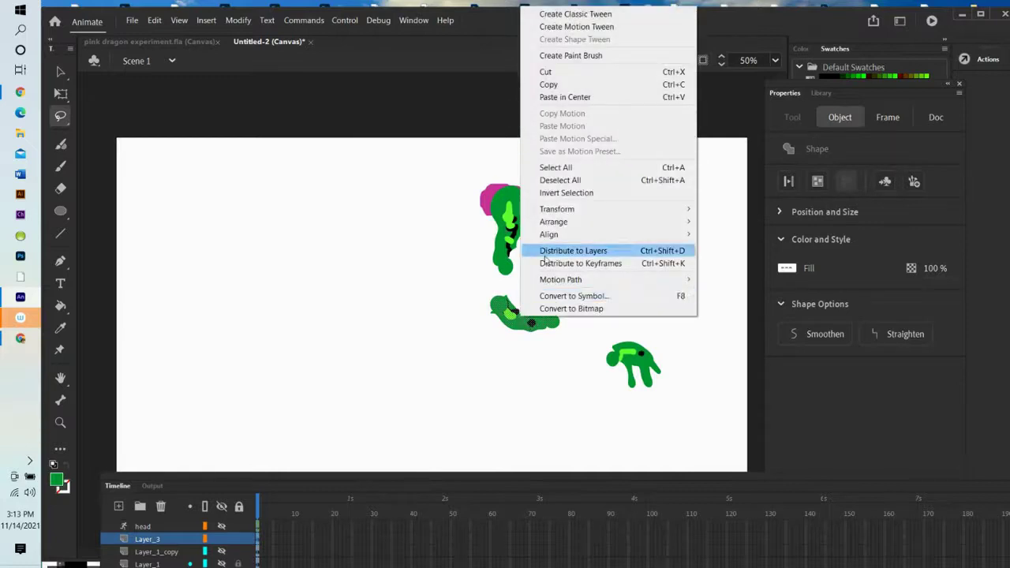
{"action": "left_click", "coordinate": [565, 297]}
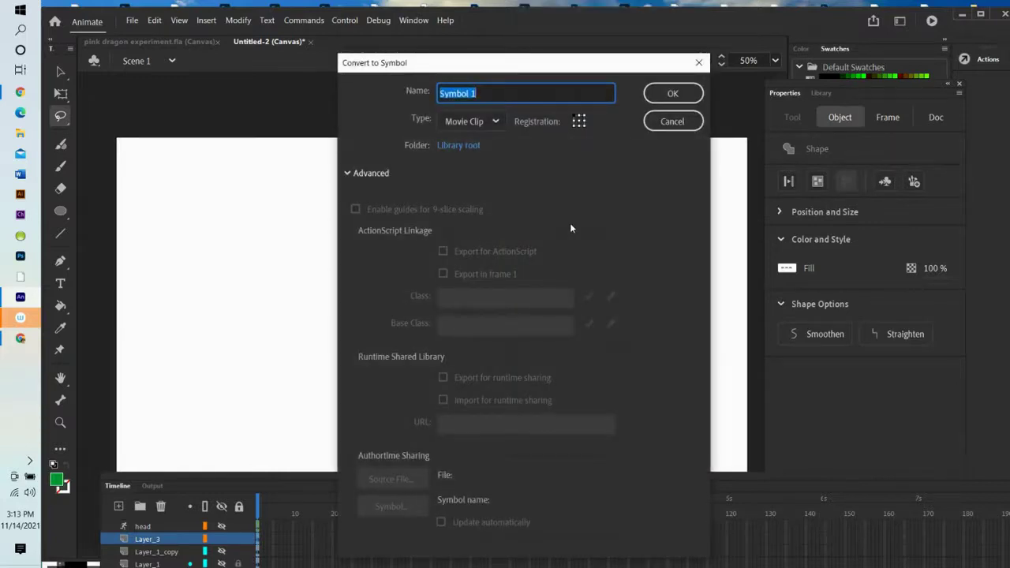
{"action": "type", "text": "front arm"}
{"action": "left_click", "coordinate": [655, 96]}
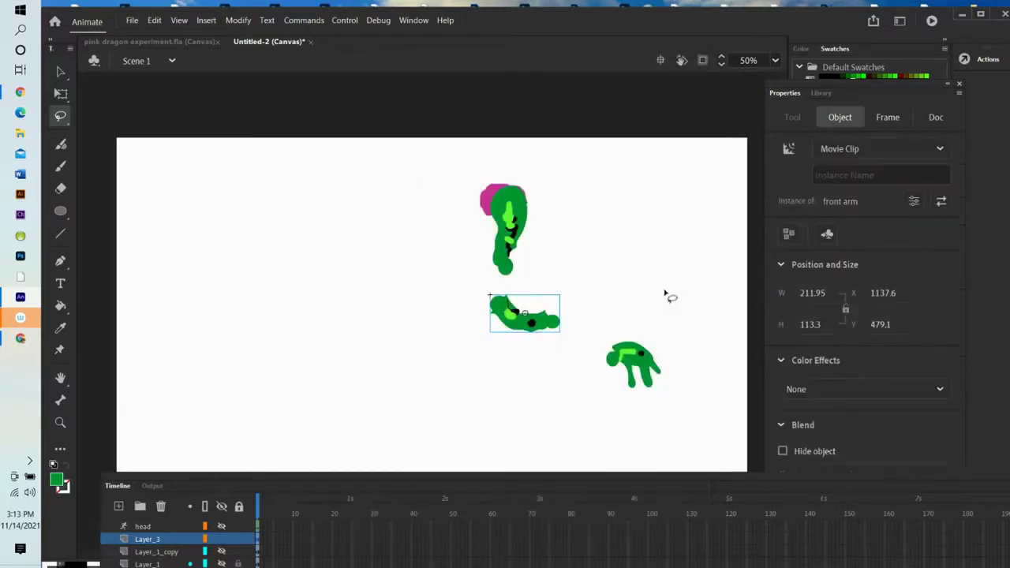
Lasso the claw piece and convert it to a movie clip symbol named "front claw".
{"action": "mouse_move", "coordinate": [649, 323]}
{"action": "left_mouse_down"}
{"action": "mouse_move", "coordinate": [581, 330]}
{"action": "mouse_move", "coordinate": [574, 366]}
{"action": "mouse_move", "coordinate": [606, 410]}
{"action": "mouse_move", "coordinate": [693, 415]}
{"action": "mouse_move", "coordinate": [682, 343]}
{"action": "mouse_move", "coordinate": [643, 328]}
{"action": "left_mouse_up"}
{"action": "right_click", "coordinate": [635, 363]}
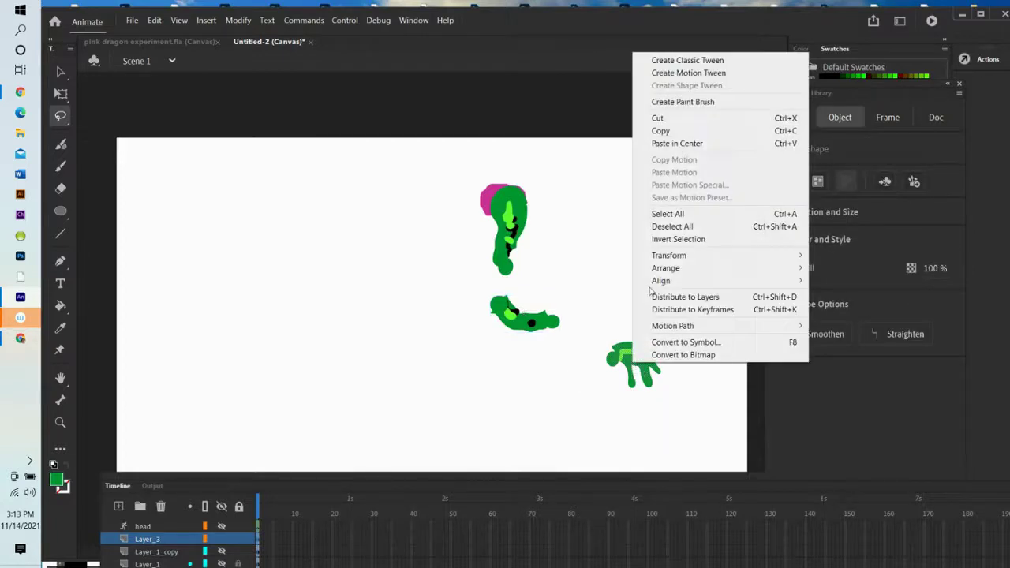
{"action": "left_click", "coordinate": [721, 343]}
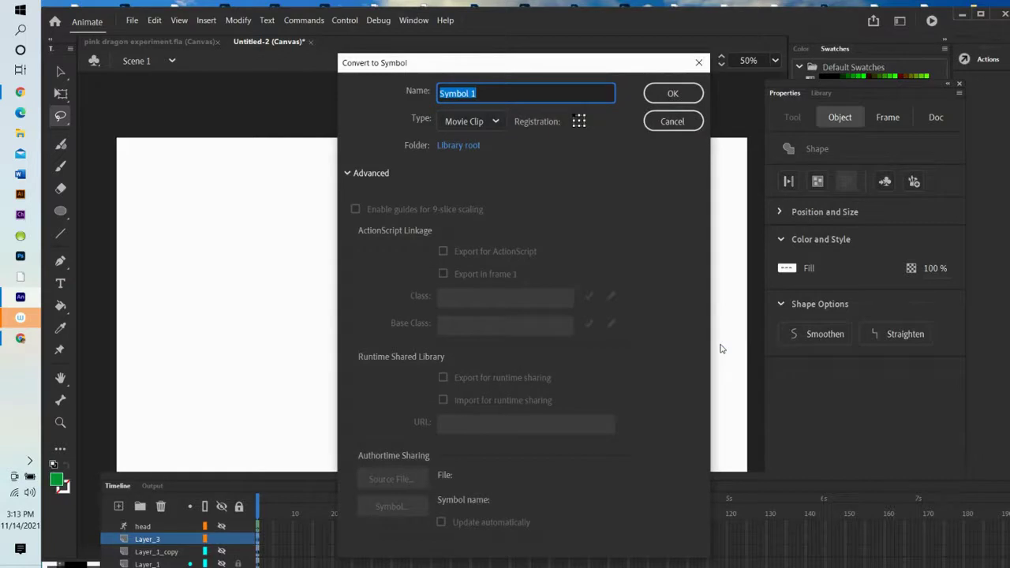
{"action": "type", "text": "front claw"}
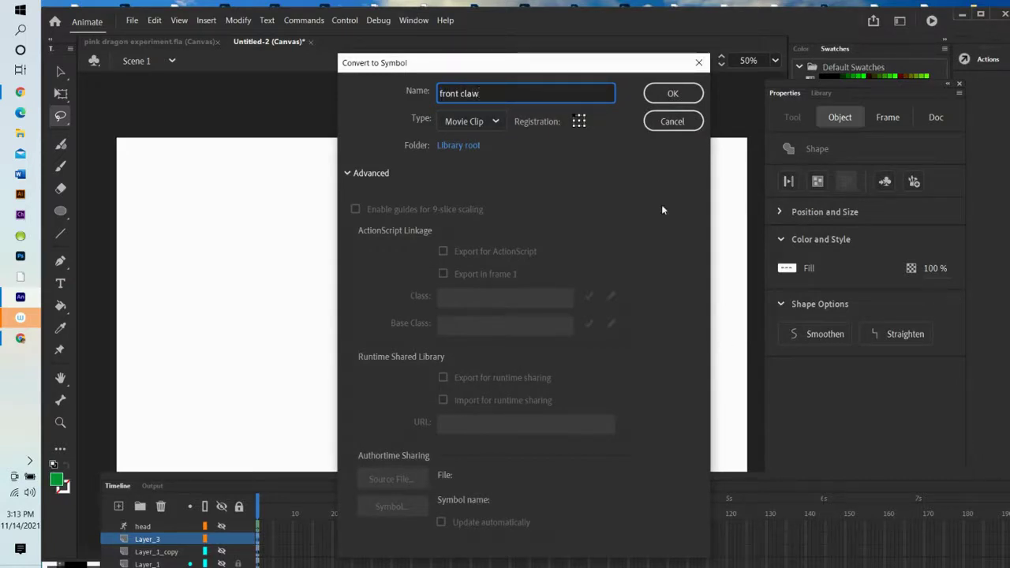
{"action": "left_click", "coordinate": [652, 98]}
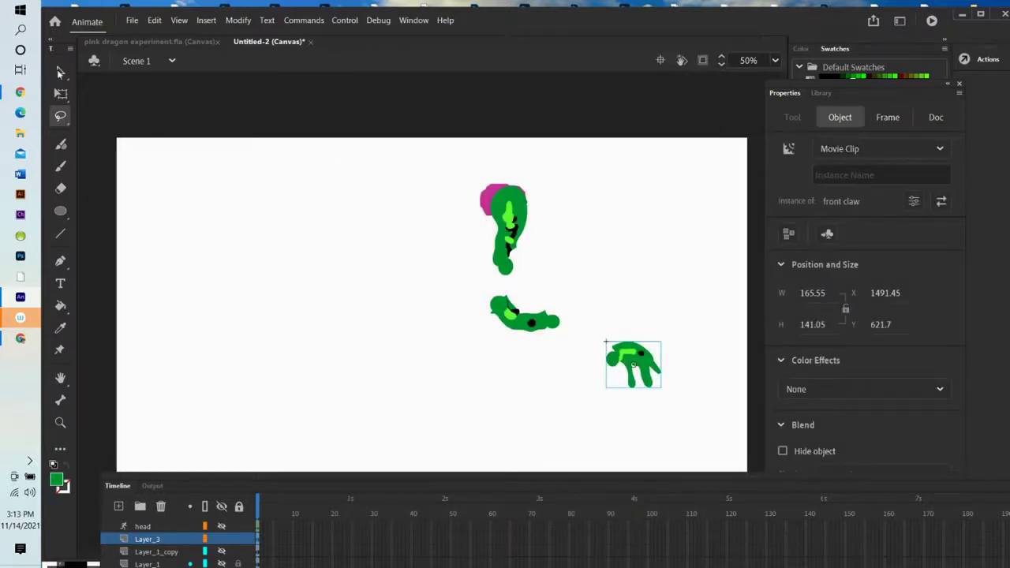
Move the forearm and claw symbols back so they overlap the shoulder piece at the elbow and wrist.
{"action": "left_click", "coordinate": [60, 72]}
{"action": "left_click_drag", "start_coordinate": [536, 322], "coordinate": [540, 283]}
{"action": "left_click_drag", "start_coordinate": [649, 371], "coordinate": [590, 298]}
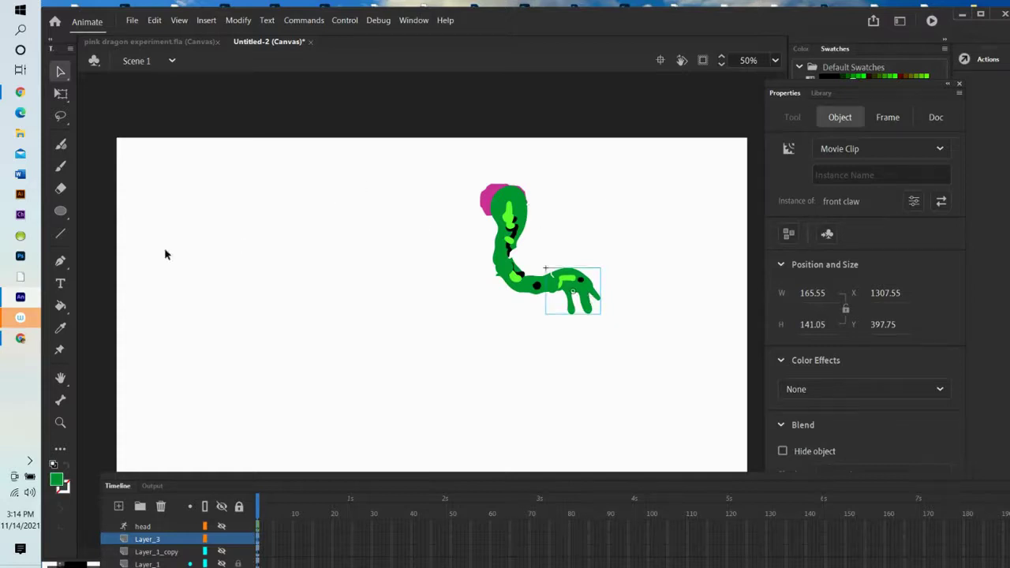
Link the pieces with bones from shoulder to forearm to claw, and swing the leg to try out its armature.
{"action": "left_click", "coordinate": [61, 400]}
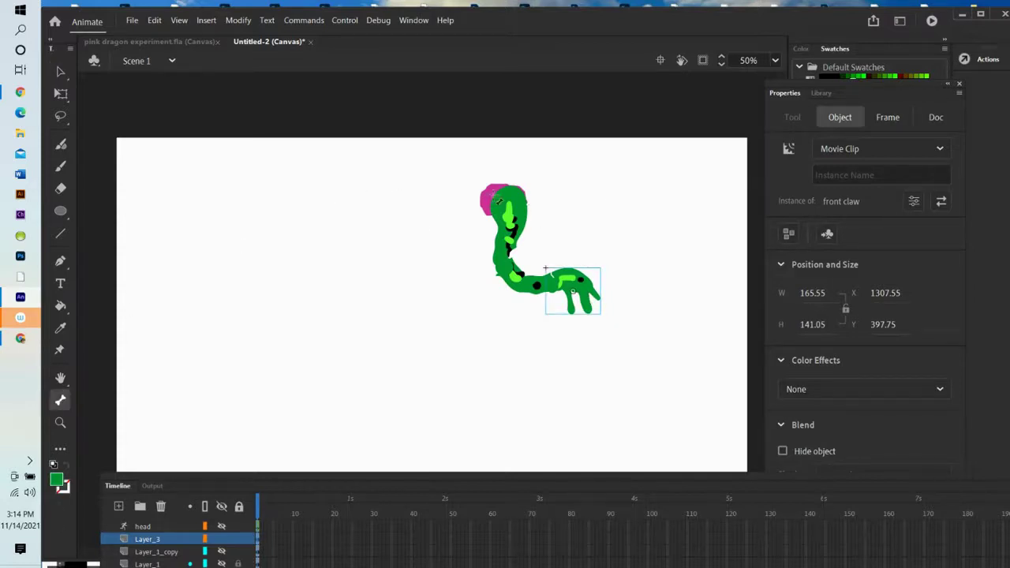
{"action": "left_click_drag", "start_coordinate": [504, 195], "coordinate": [567, 278]}
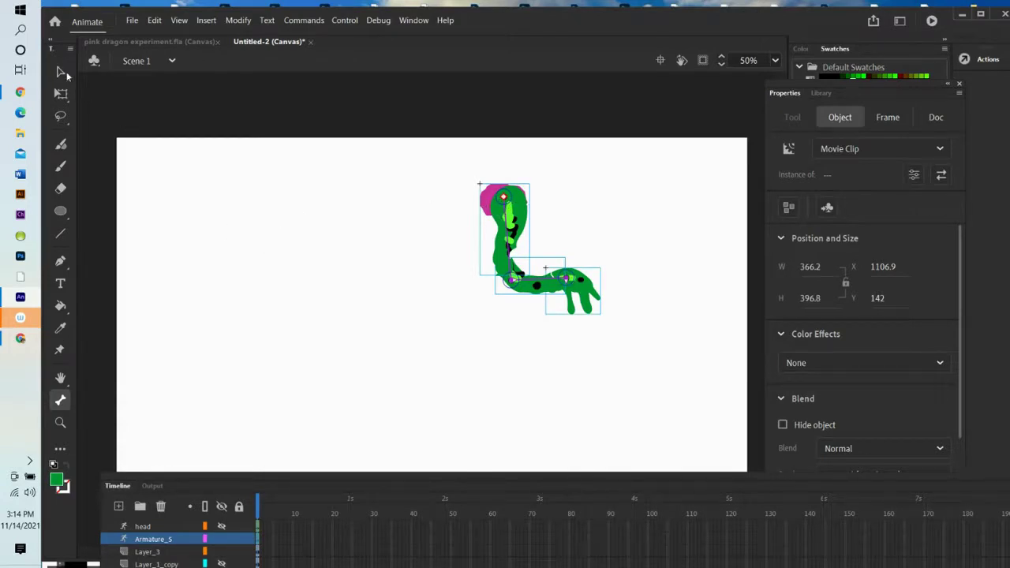
{"action": "left_click", "coordinate": [63, 72]}
{"action": "left_click_drag", "start_coordinate": [566, 280], "coordinate": [517, 272]}
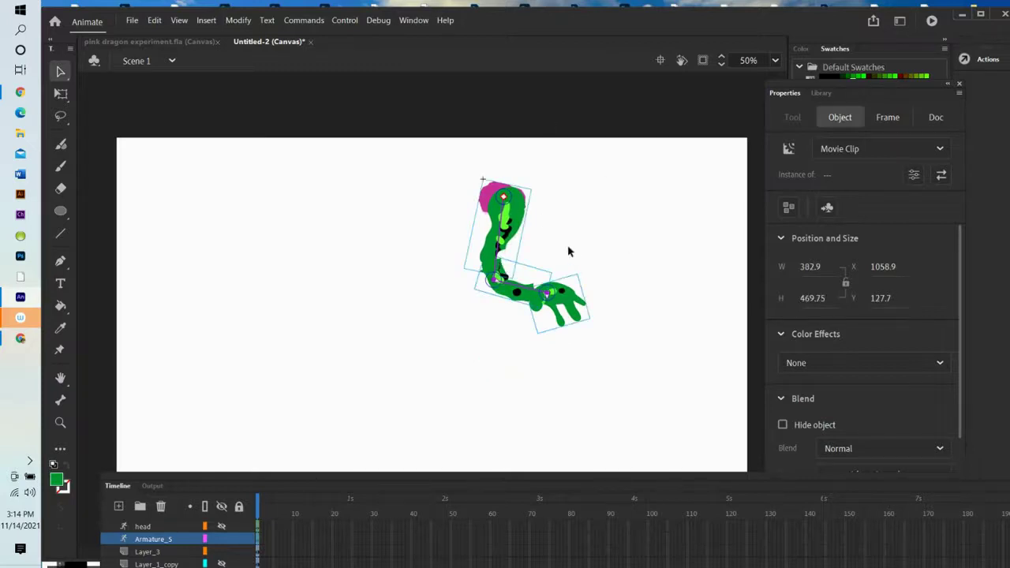
Rename the leg's armature layer "front arm" and accept the name adjusted to the layer naming rules.
{"action": "double_click", "coordinate": [159, 539]}
{"action": "type", "text": "front arm"}
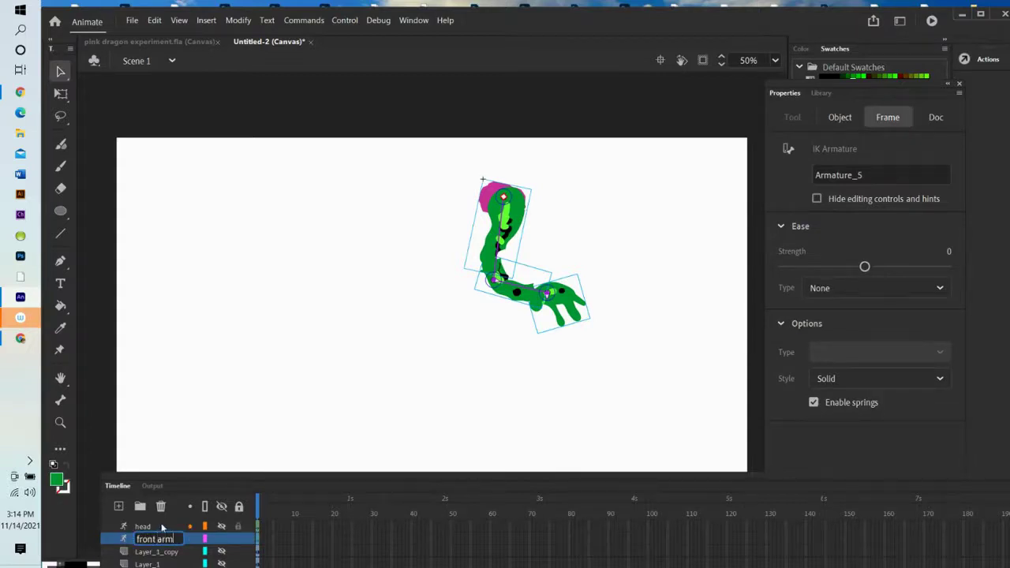
{"action": "key", "text": "Return"}
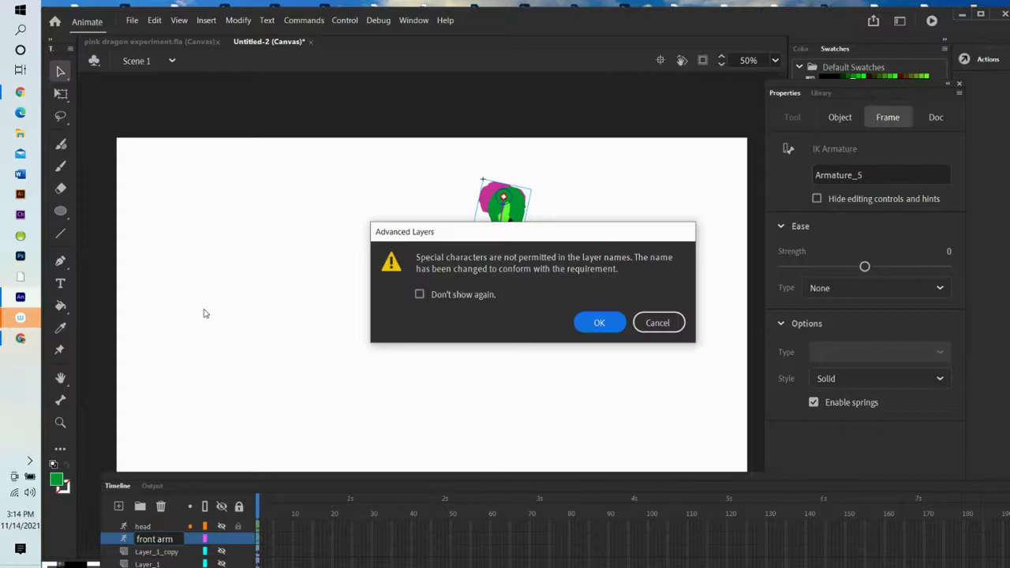
{"action": "left_click", "coordinate": [608, 328]}
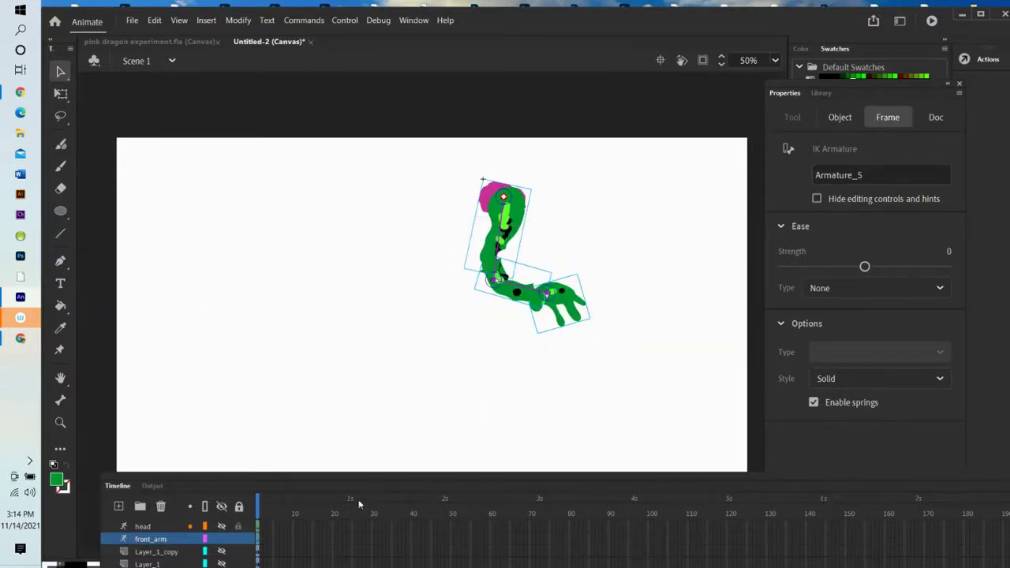
Duplicate the front_arm layer and enlarge the timeline area to show all layers.
{"action": "right_click", "coordinate": [115, 539]}
{"action": "left_click", "coordinate": [158, 350]}
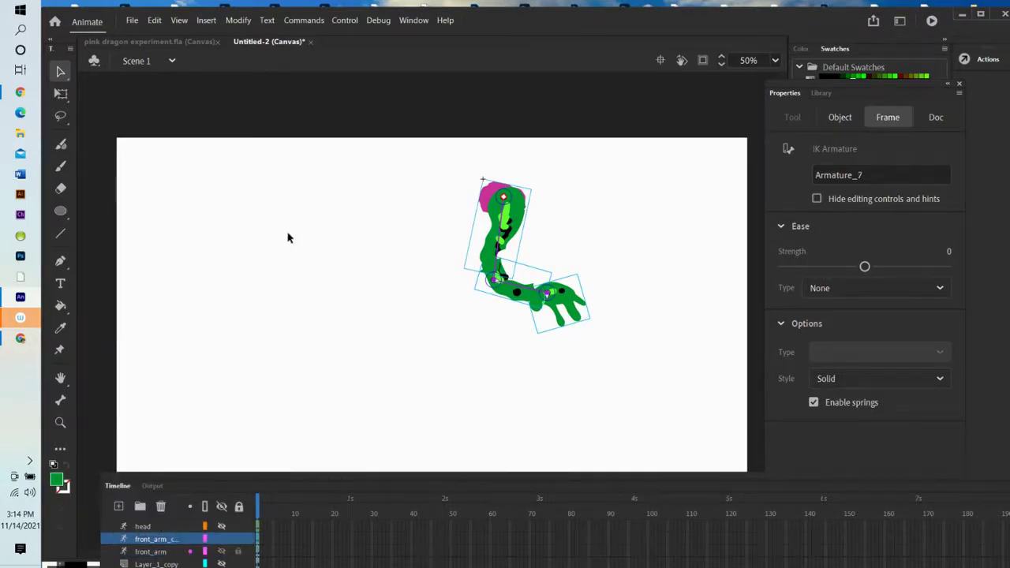
{"action": "left_click_drag", "start_coordinate": [284, 479], "coordinate": [278, 439]}
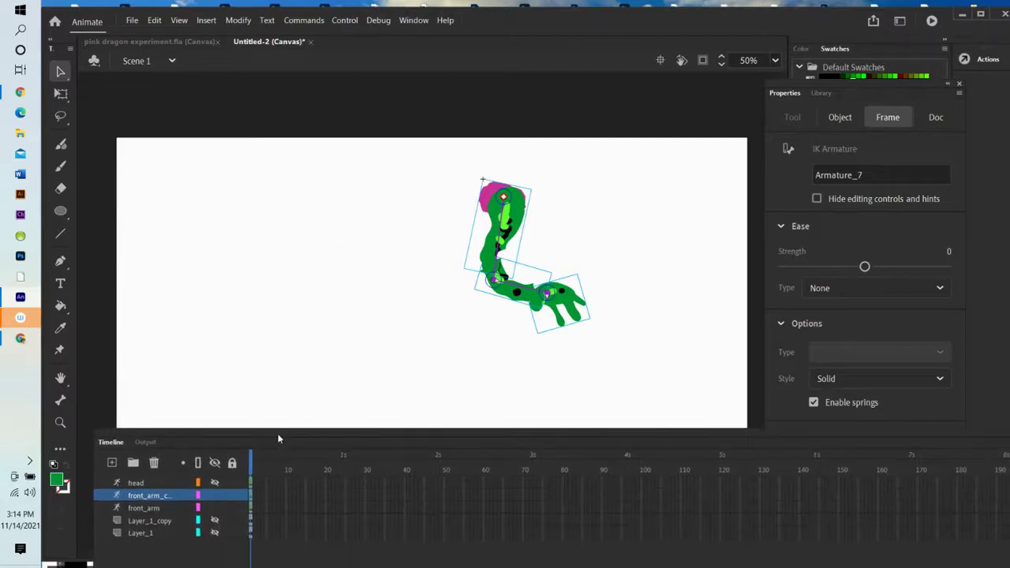
Hide both front arm layers, show Layer_1_copy with the remaining body, and lower the timeline area to reveal the whole hind leg.
{"action": "left_click", "coordinate": [214, 495]}
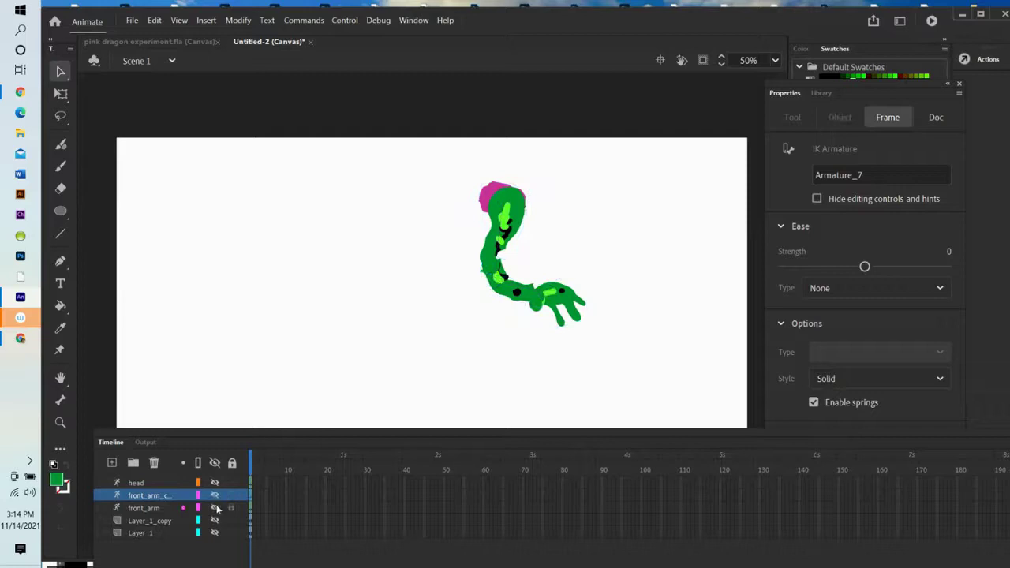
{"action": "left_click", "coordinate": [216, 509]}
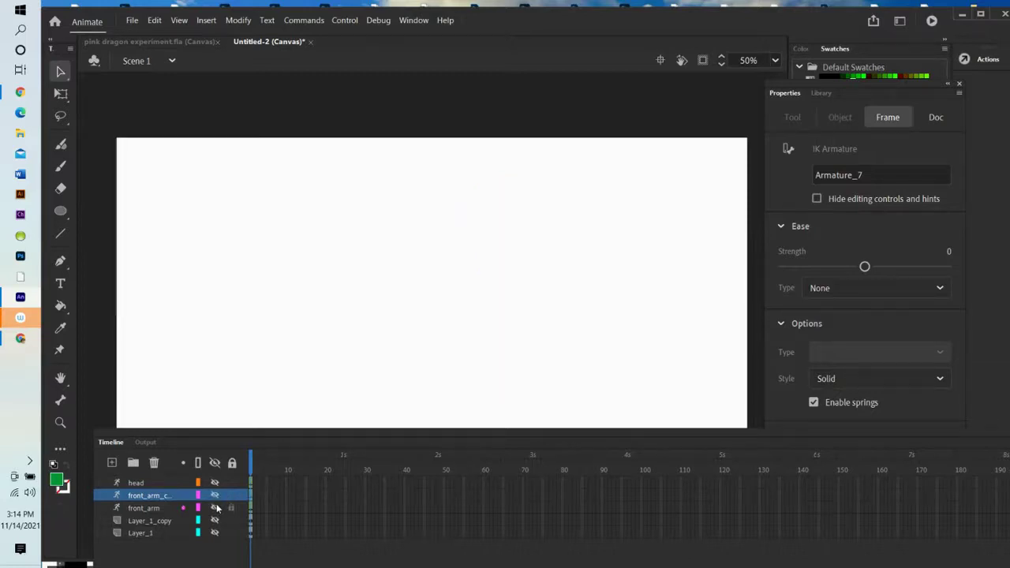
{"action": "left_click", "coordinate": [150, 521]}
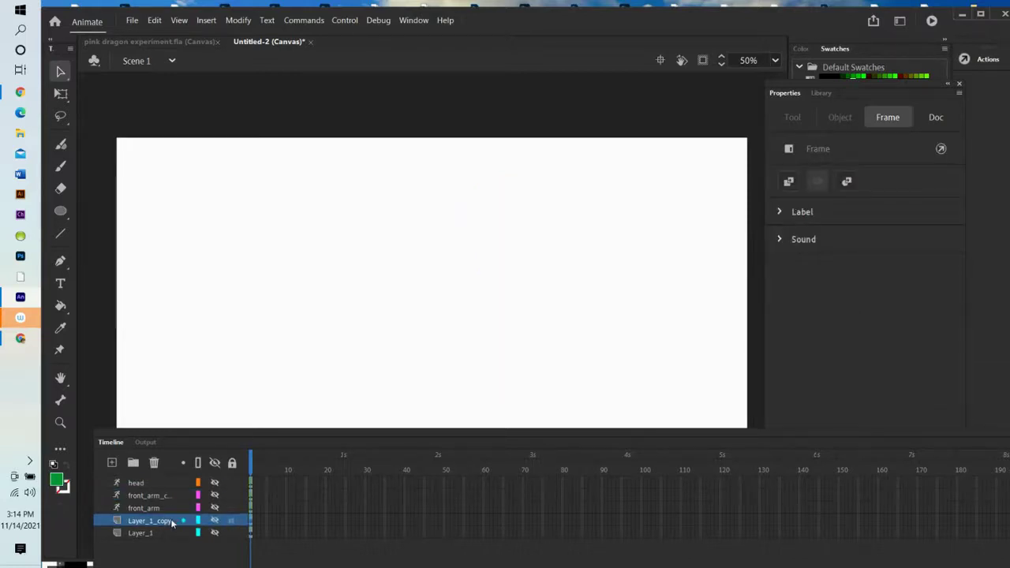
{"action": "left_click", "coordinate": [214, 522]}
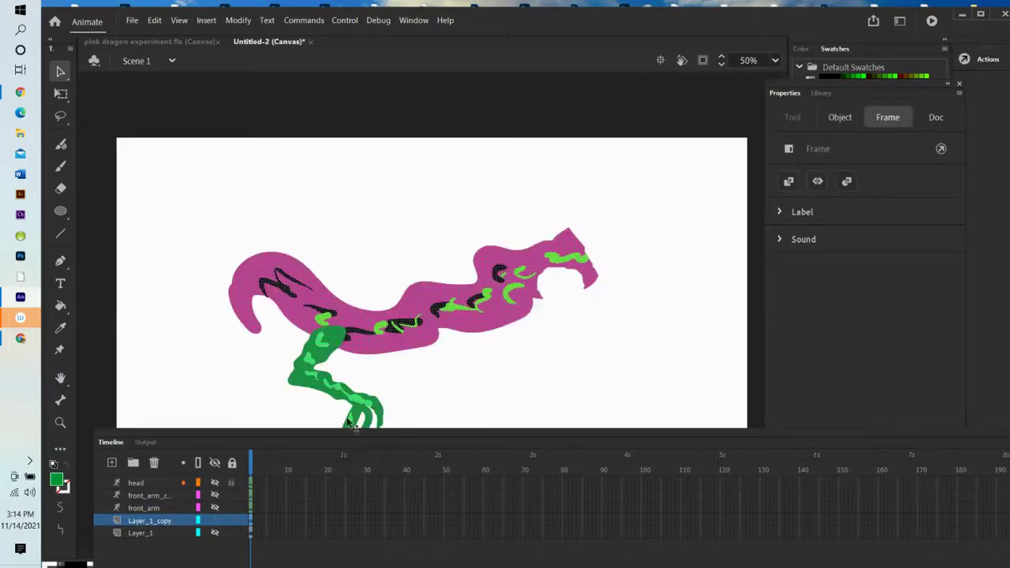
{"action": "left_click_drag", "start_coordinate": [391, 429], "coordinate": [382, 453]}
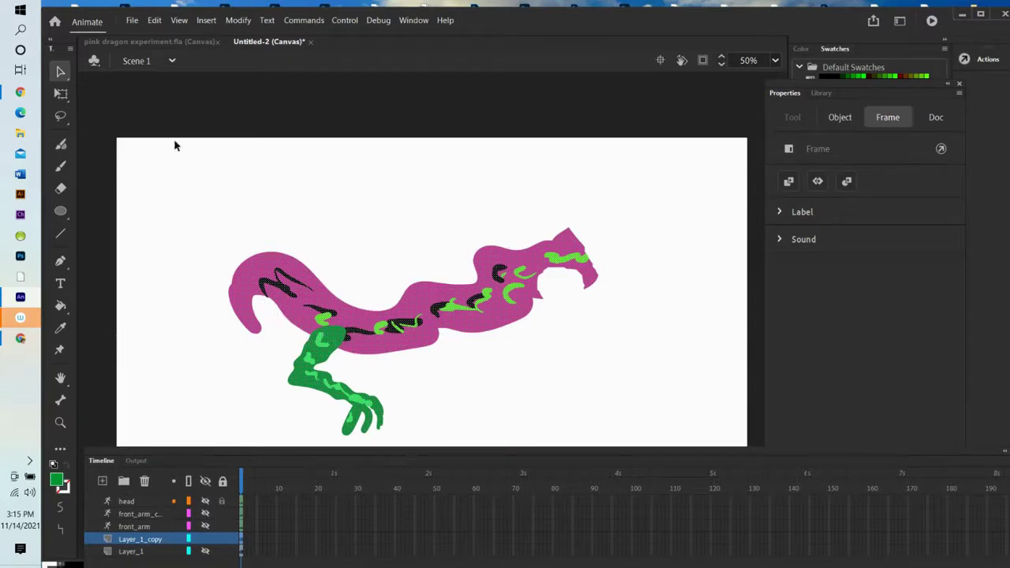
Lasso the green hind leg on Layer_1_copy, cut it, and paste it in place on a new layer.
{"action": "left_click", "coordinate": [60, 116]}
{"action": "mouse_move", "coordinate": [293, 351]}
{"action": "left_mouse_down"}
{"action": "mouse_move", "coordinate": [330, 332]}
{"action": "mouse_move", "coordinate": [356, 338]}
{"action": "mouse_move", "coordinate": [336, 379]}
{"action": "mouse_move", "coordinate": [397, 410]}
{"action": "mouse_move", "coordinate": [378, 442]}
{"action": "mouse_move", "coordinate": [338, 446]}
{"action": "mouse_move", "coordinate": [289, 411]}
{"action": "mouse_move", "coordinate": [280, 357]}
{"action": "mouse_move", "coordinate": [316, 338]}
{"action": "left_mouse_up"}
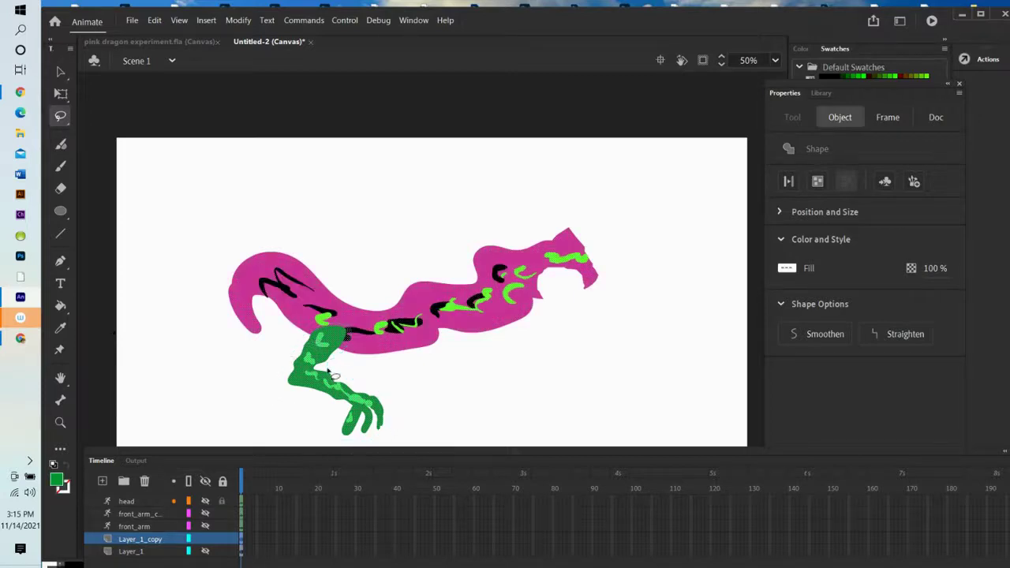
{"action": "left_click", "coordinate": [154, 21]}
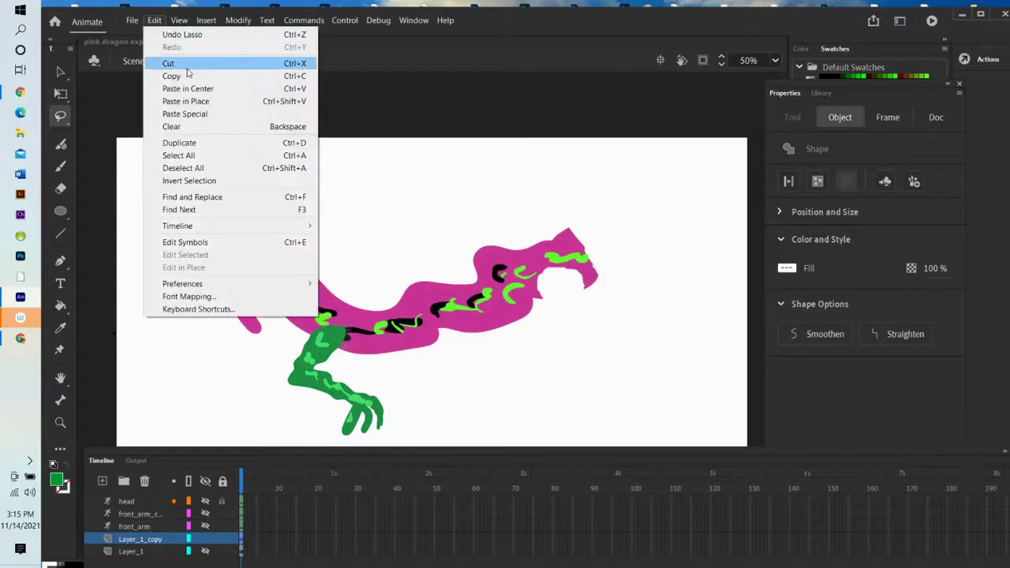
{"action": "left_click", "coordinate": [190, 67]}
{"action": "left_click", "coordinate": [102, 482]}
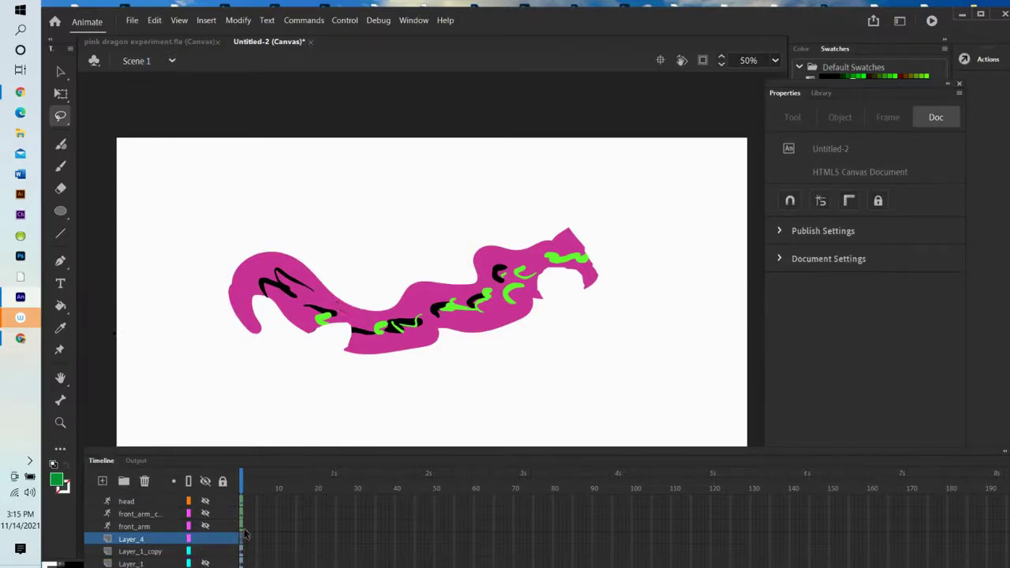
{"action": "left_click", "coordinate": [155, 21]}
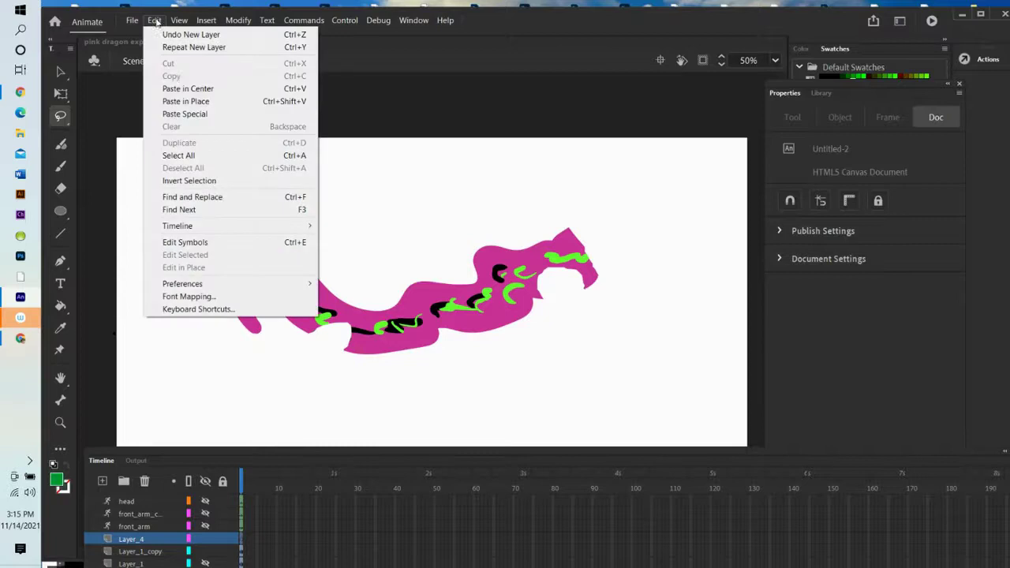
{"action": "left_click", "coordinate": [180, 101]}
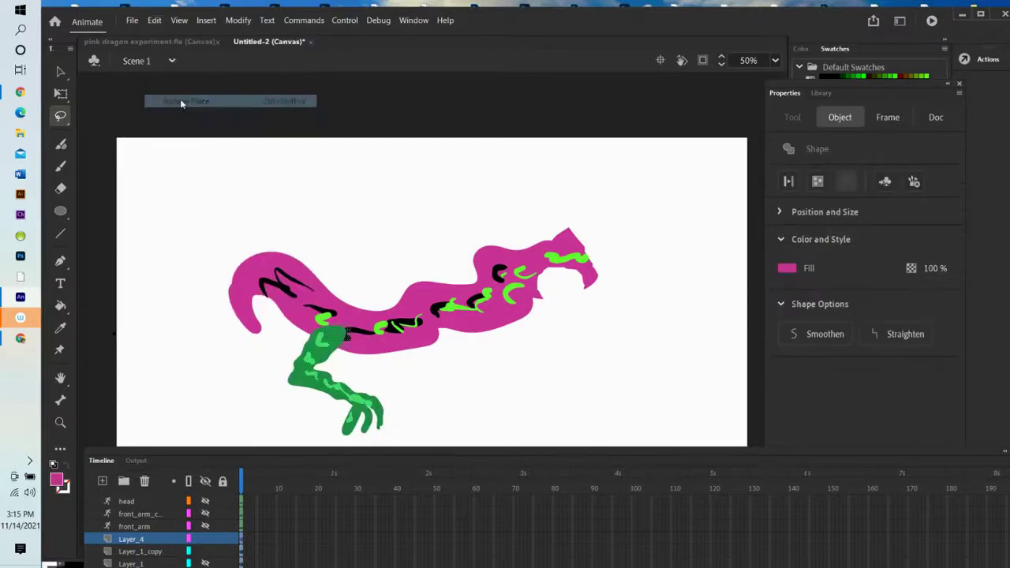
Hide Layer_1_copy and make Layer_4 with the separated hind leg the active layer.
{"action": "left_click", "coordinate": [163, 556]}
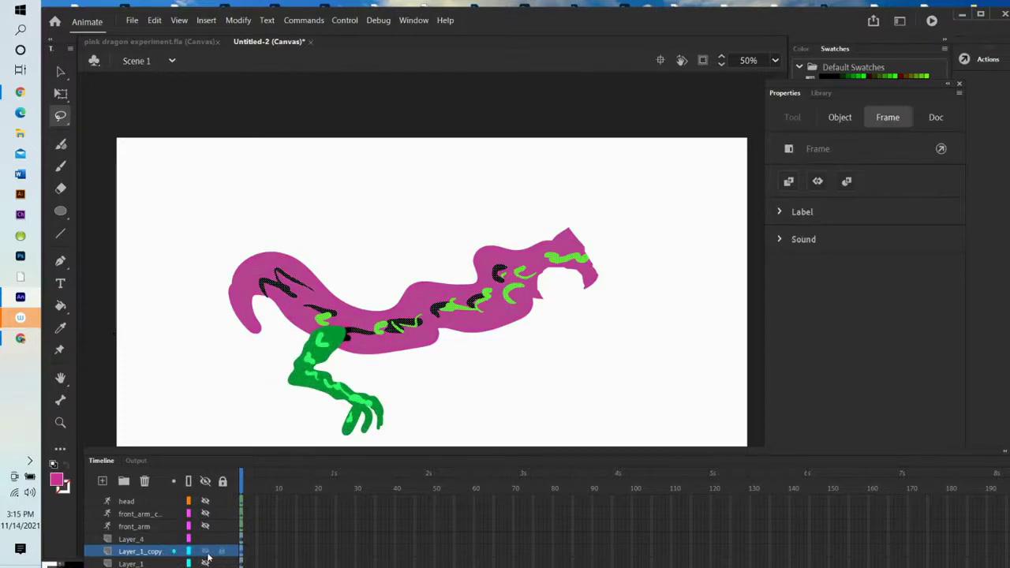
{"action": "left_click", "coordinate": [206, 551]}
{"action": "left_click", "coordinate": [162, 539]}
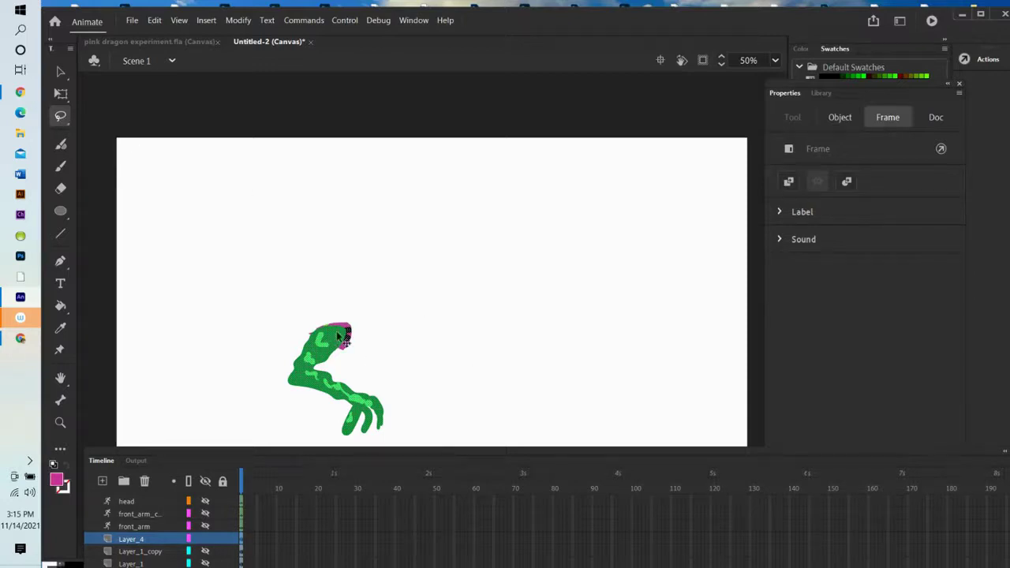
Separate the upper part of the hind leg from the rest and round its knee end with an oval in the leg's dark green.
{"action": "mouse_move", "coordinate": [357, 325]}
{"action": "left_mouse_down"}
{"action": "mouse_move", "coordinate": [325, 317]}
{"action": "mouse_move", "coordinate": [304, 331]}
{"action": "mouse_move", "coordinate": [282, 367]}
{"action": "mouse_move", "coordinate": [343, 365]}
{"action": "mouse_move", "coordinate": [381, 326]}
{"action": "mouse_move", "coordinate": [359, 315]}
{"action": "mouse_move", "coordinate": [333, 321]}
{"action": "mouse_move", "coordinate": [338, 330]}
{"action": "mouse_move", "coordinate": [395, 243]}
{"action": "left_mouse_up"}
{"action": "left_click", "coordinate": [61, 71]}
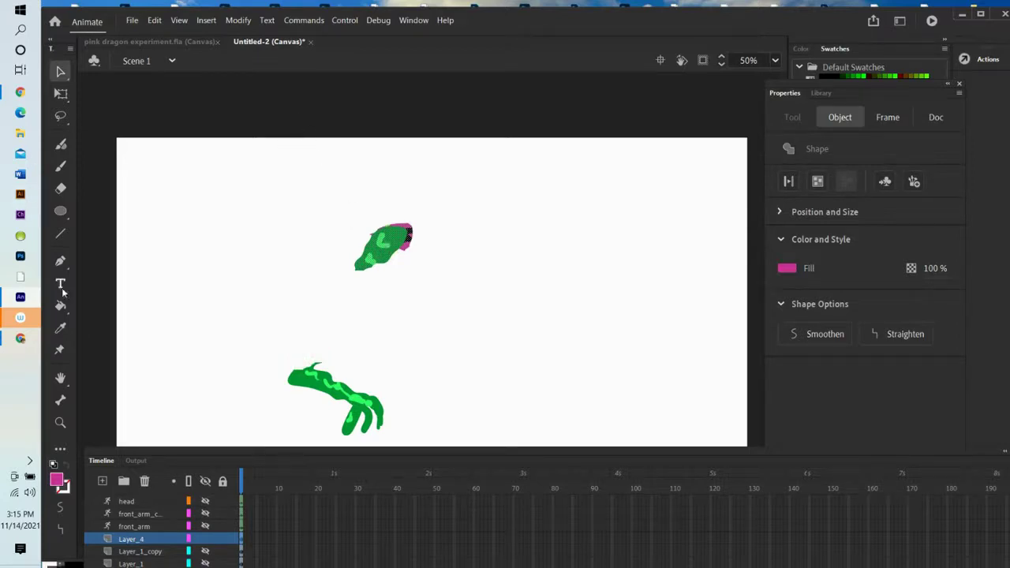
{"action": "left_click", "coordinate": [61, 210]}
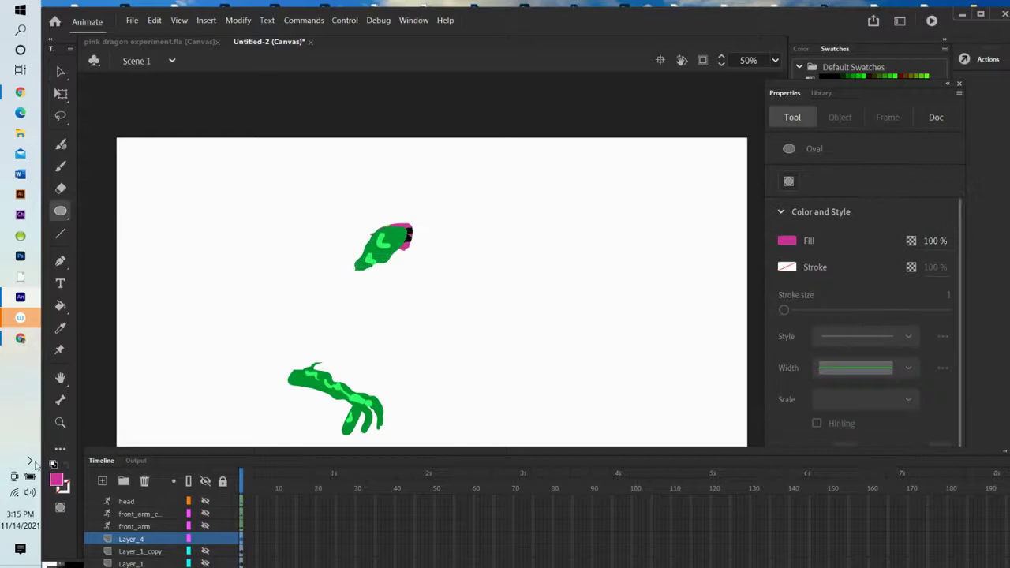
{"action": "left_click", "coordinate": [56, 480]}
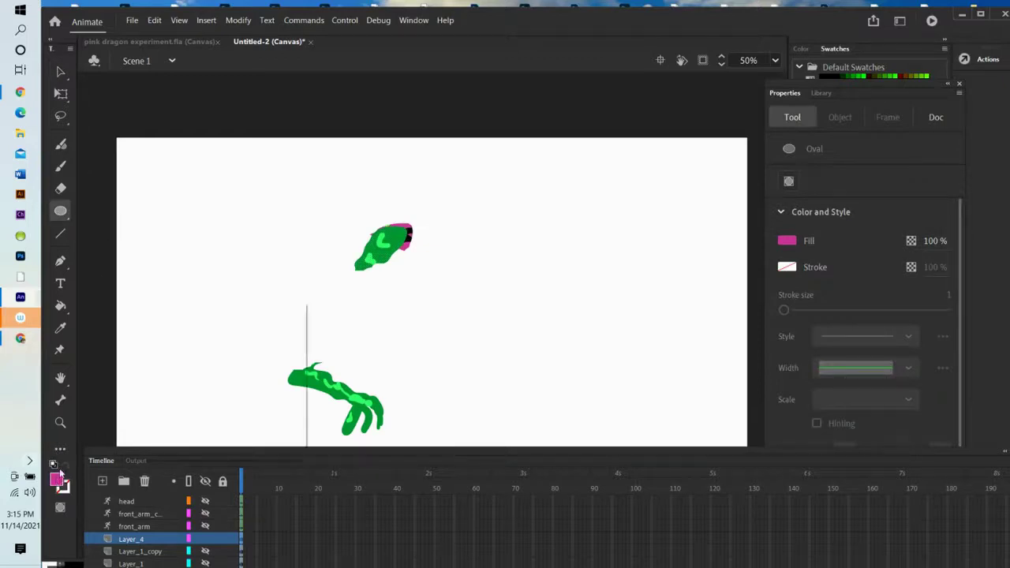
{"action": "left_click", "coordinate": [397, 234]}
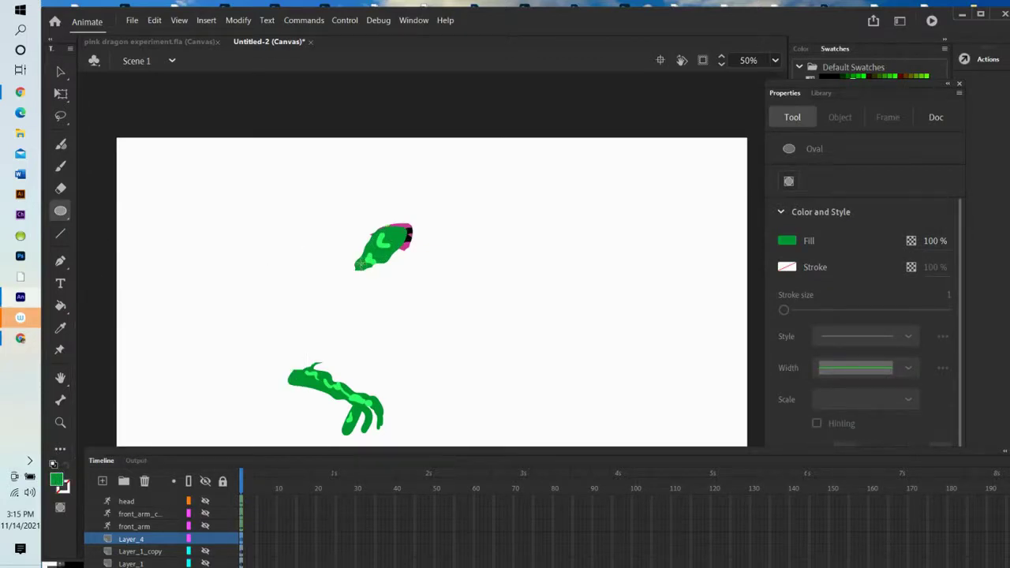
{"action": "left_click_drag", "start_coordinate": [362, 273], "coordinate": [373, 279]}
Separate the lower leg from the claw and add dark green ovals to the joint ends of both pieces.
{"action": "left_click", "coordinate": [61, 115]}
{"action": "mouse_move", "coordinate": [301, 344]}
{"action": "left_mouse_down"}
{"action": "mouse_move", "coordinate": [348, 363]}
{"action": "mouse_move", "coordinate": [356, 393]}
{"action": "mouse_move", "coordinate": [331, 408]}
{"action": "mouse_move", "coordinate": [272, 377]}
{"action": "mouse_move", "coordinate": [308, 351]}
{"action": "left_mouse_up"}
{"action": "left_click_drag", "start_coordinate": [337, 401], "coordinate": [278, 331]}
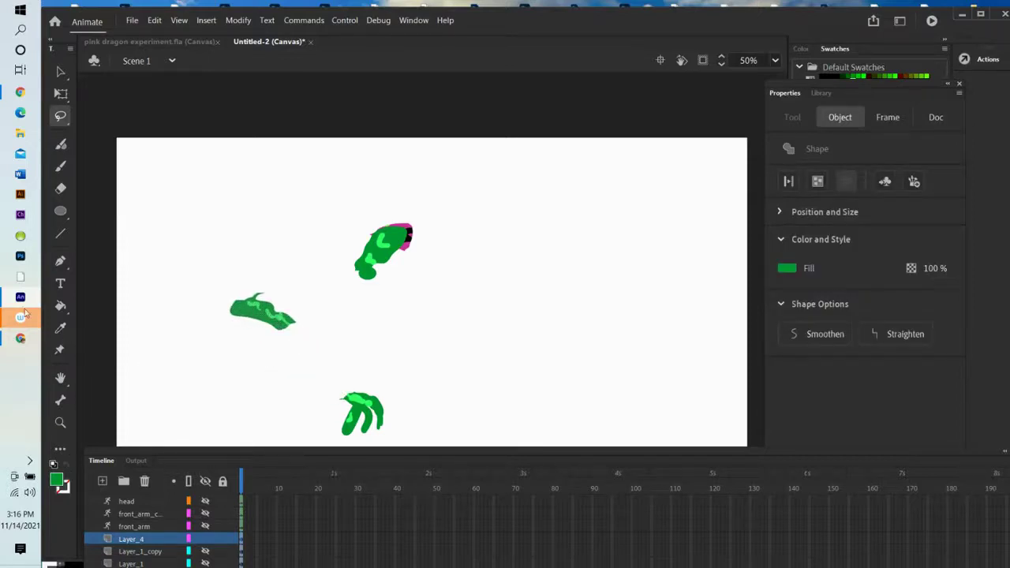
{"action": "left_click", "coordinate": [60, 211]}
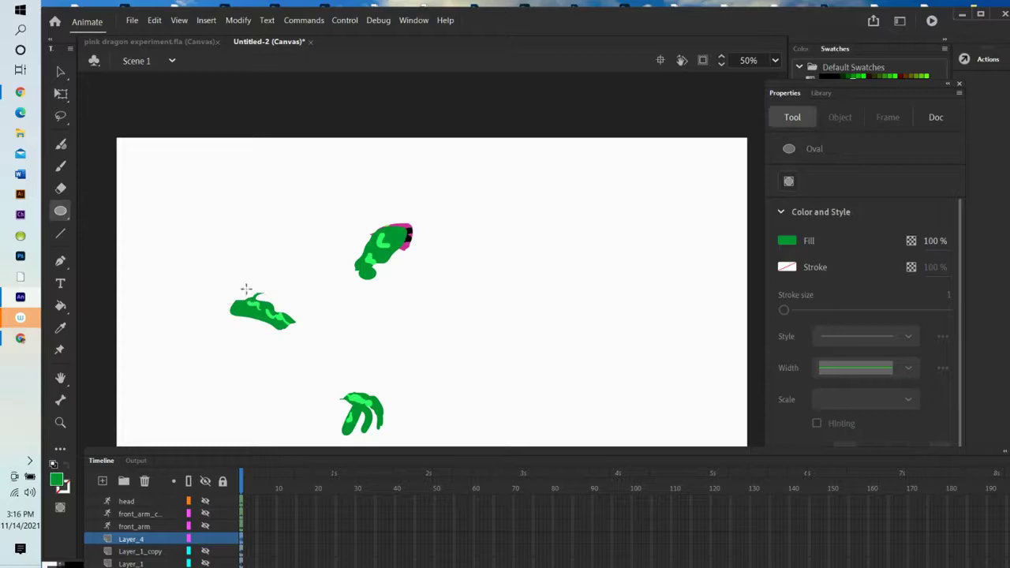
{"action": "left_click_drag", "start_coordinate": [239, 291], "coordinate": [300, 342]}
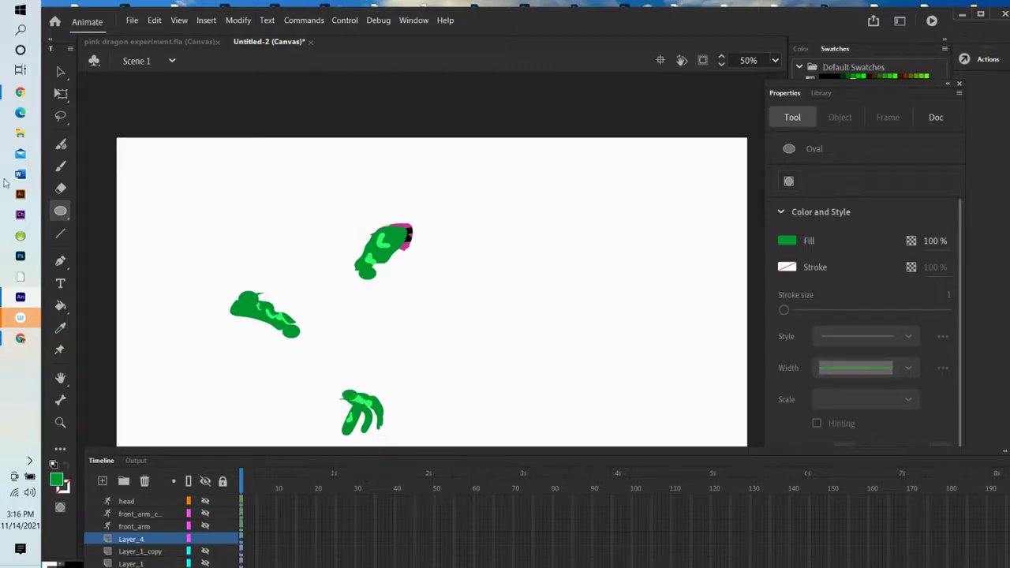
Lasso the upper leg piece and convert it to a movie clip symbol named "back shoulder".
{"action": "left_click", "coordinate": [60, 115]}
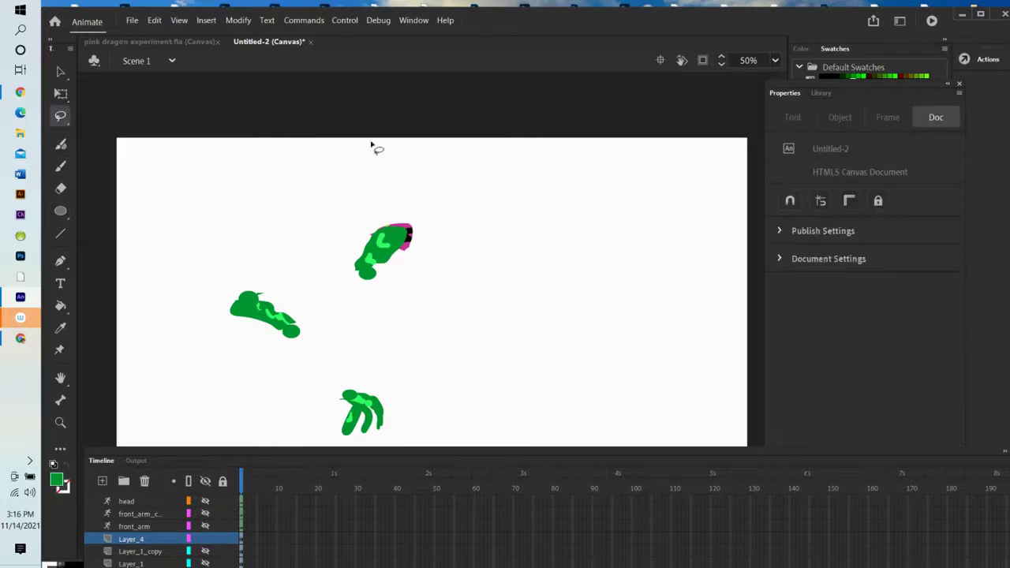
{"action": "mouse_move", "coordinate": [407, 214]}
{"action": "left_mouse_down"}
{"action": "mouse_move", "coordinate": [348, 245]}
{"action": "mouse_move", "coordinate": [337, 289]}
{"action": "mouse_move", "coordinate": [374, 296]}
{"action": "mouse_move", "coordinate": [429, 234]}
{"action": "mouse_move", "coordinate": [411, 205]}
{"action": "mouse_move", "coordinate": [385, 208]}
{"action": "mouse_move", "coordinate": [393, 237]}
{"action": "left_mouse_up"}
{"action": "right_click", "coordinate": [389, 256]}
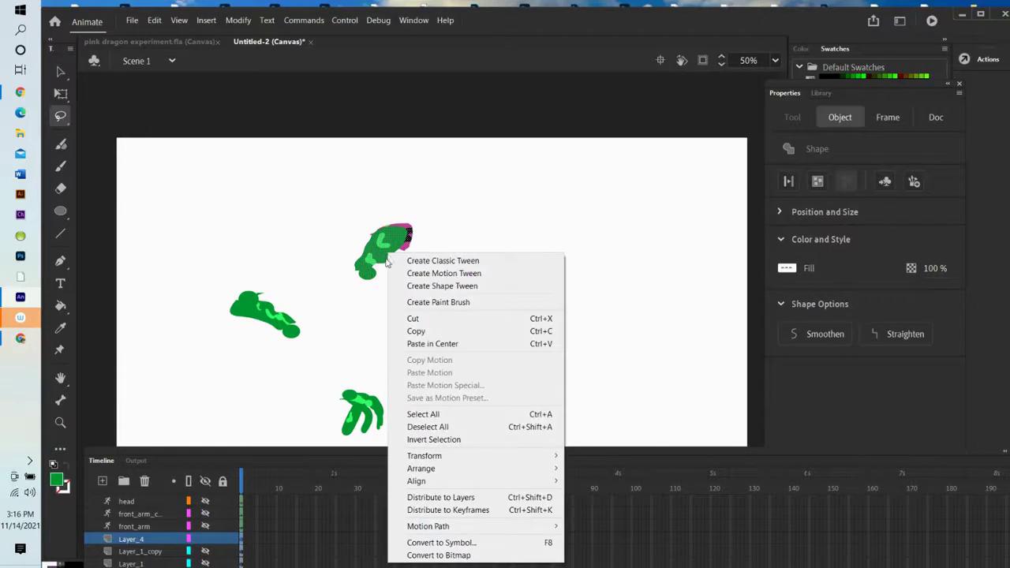
{"action": "left_click", "coordinate": [466, 543]}
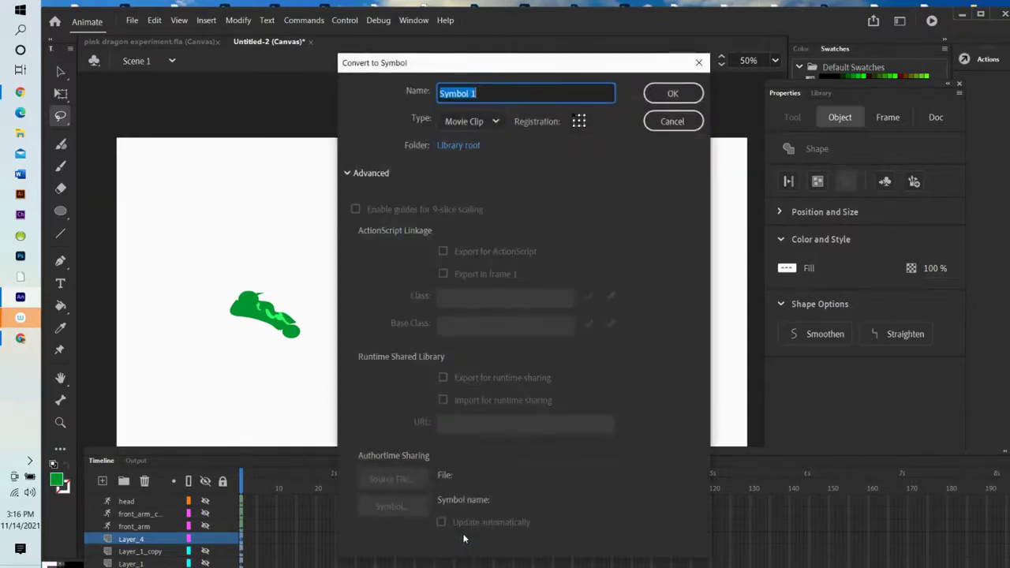
{"action": "type", "text": "back shoulder"}
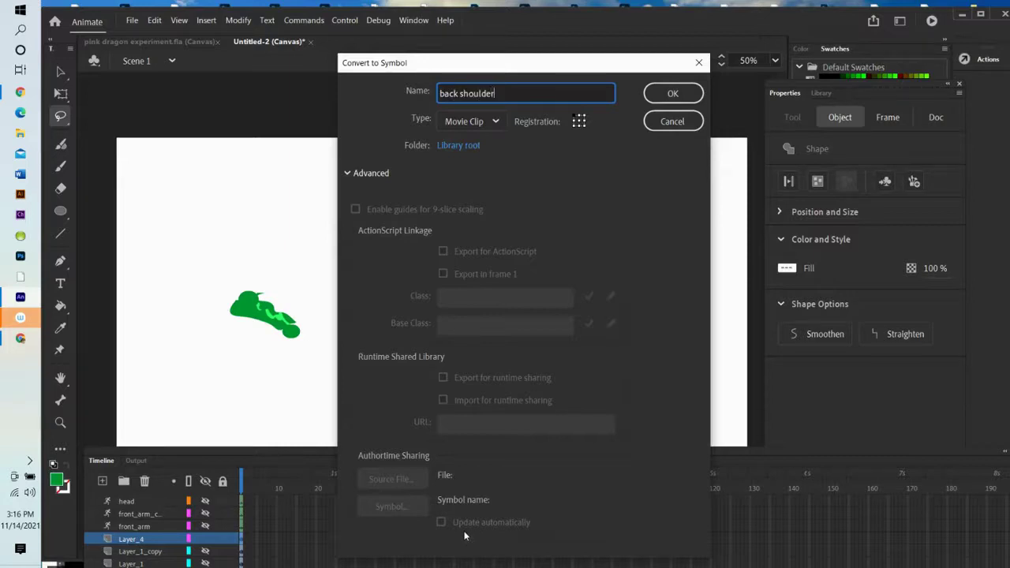
{"action": "left_click", "coordinate": [675, 90]}
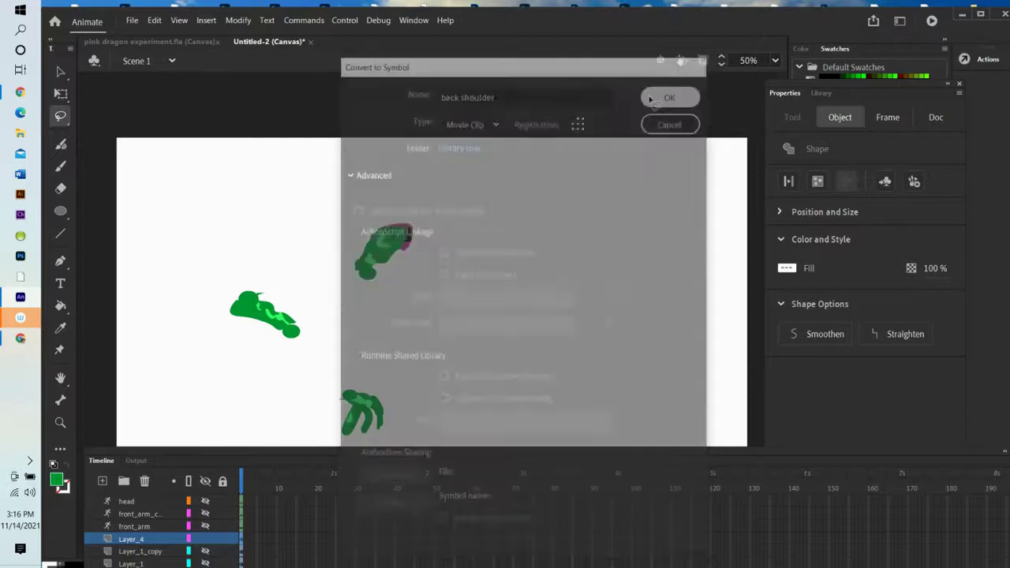
Lasso the lower leg piece and convert it to a movie clip symbol named "back arm".
{"action": "mouse_move", "coordinate": [234, 278]}
{"action": "left_mouse_down"}
{"action": "mouse_move", "coordinate": [272, 274]}
{"action": "mouse_move", "coordinate": [317, 307]}
{"action": "mouse_move", "coordinate": [300, 367]}
{"action": "mouse_move", "coordinate": [206, 326]}
{"action": "mouse_move", "coordinate": [241, 274]}
{"action": "left_mouse_up"}
{"action": "right_click", "coordinate": [260, 316]}
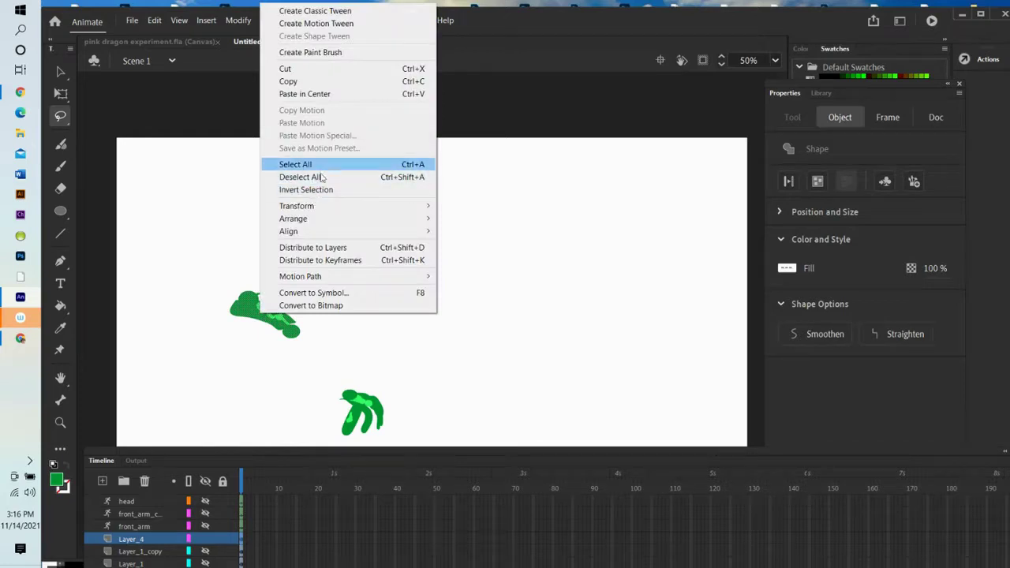
{"action": "left_click", "coordinate": [353, 293]}
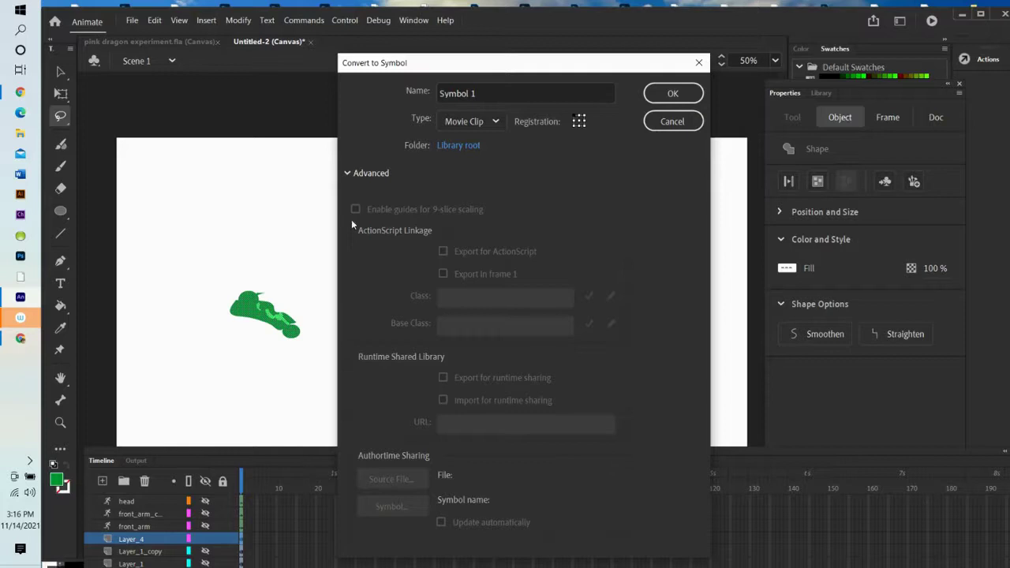
{"action": "left_click", "coordinate": [352, 97]}
{"action": "type", "text": "b"}
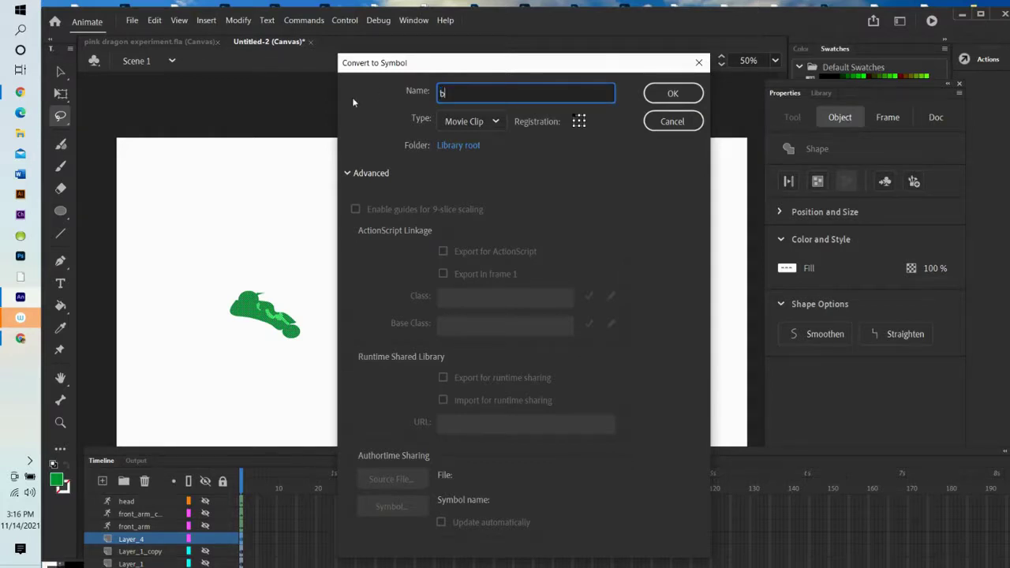
{"action": "type", "text": "ack arm"}
{"action": "left_click", "coordinate": [648, 94]}
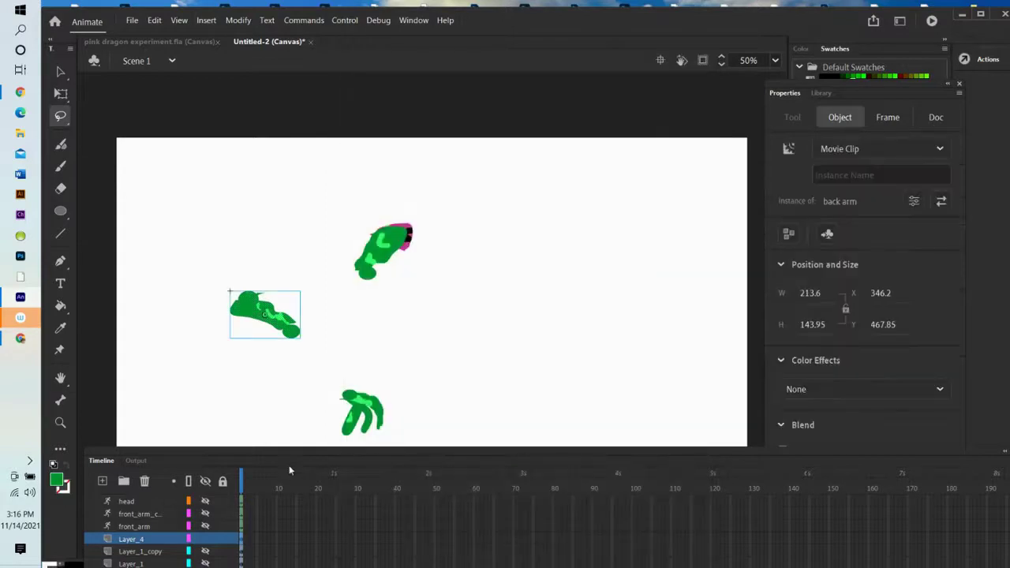
Lasso the hind claw and convert it to a movie clip symbol named "back claw".
{"action": "mouse_move", "coordinate": [343, 377]}
{"action": "left_mouse_down"}
{"action": "mouse_move", "coordinate": [330, 433]}
{"action": "mouse_move", "coordinate": [353, 451]}
{"action": "mouse_move", "coordinate": [396, 433]}
{"action": "mouse_move", "coordinate": [399, 390]}
{"action": "mouse_move", "coordinate": [359, 374]}
{"action": "mouse_move", "coordinate": [383, 395]}
{"action": "left_mouse_up"}
{"action": "right_click", "coordinate": [364, 422]}
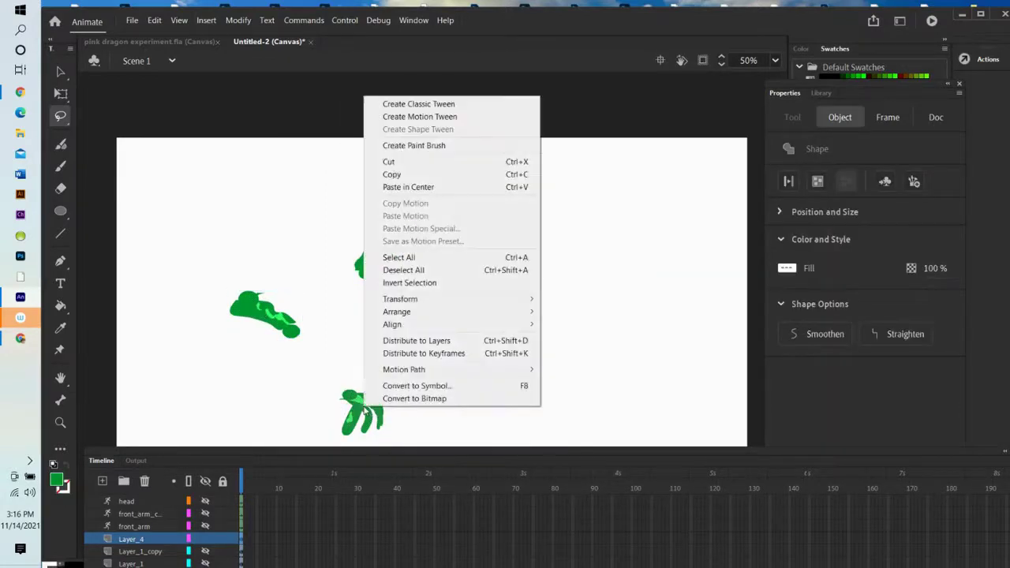
{"action": "left_click", "coordinate": [422, 385]}
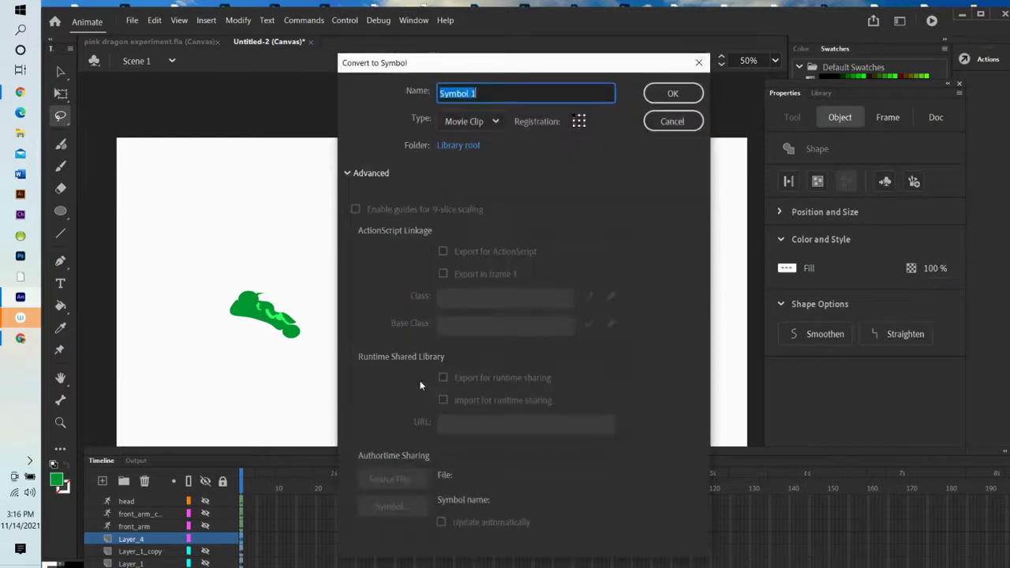
{"action": "type", "text": "back"}
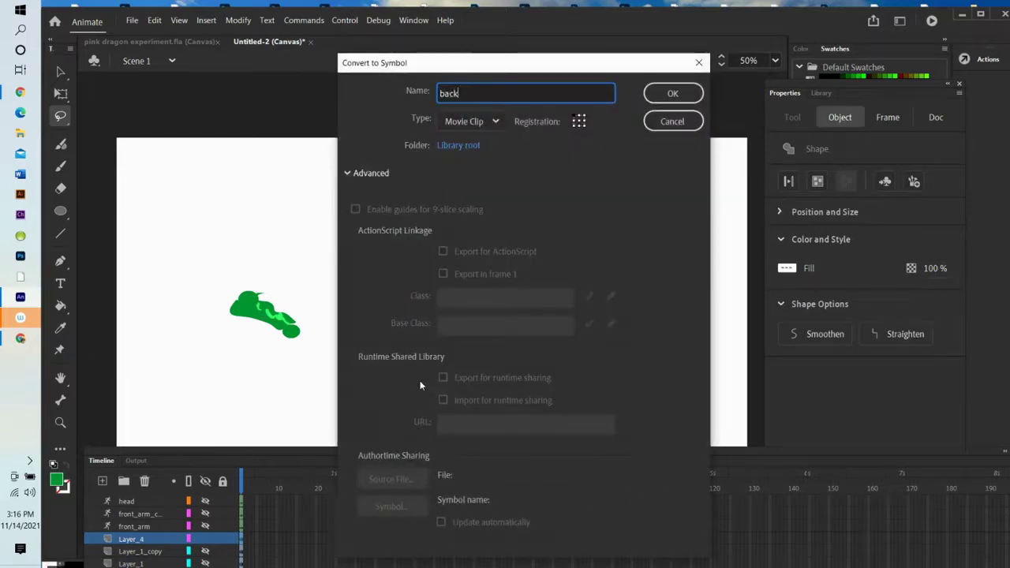
{"action": "type", "text": " claw"}
{"action": "left_click", "coordinate": [661, 98]}
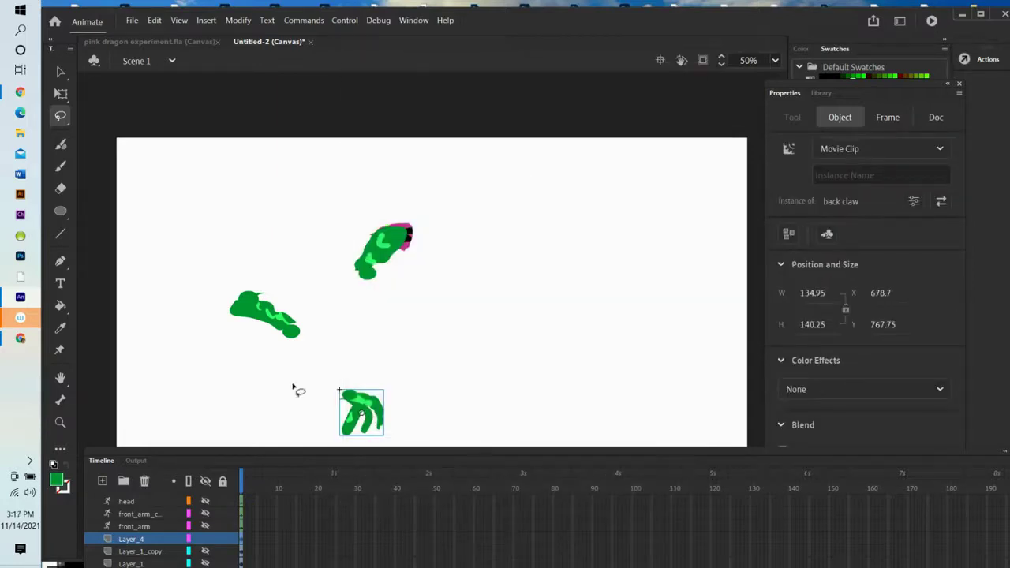
Move the back arm and back claw symbols so they overlap the back shoulder at the knee and ankle joints.
{"action": "left_click", "coordinate": [61, 71]}
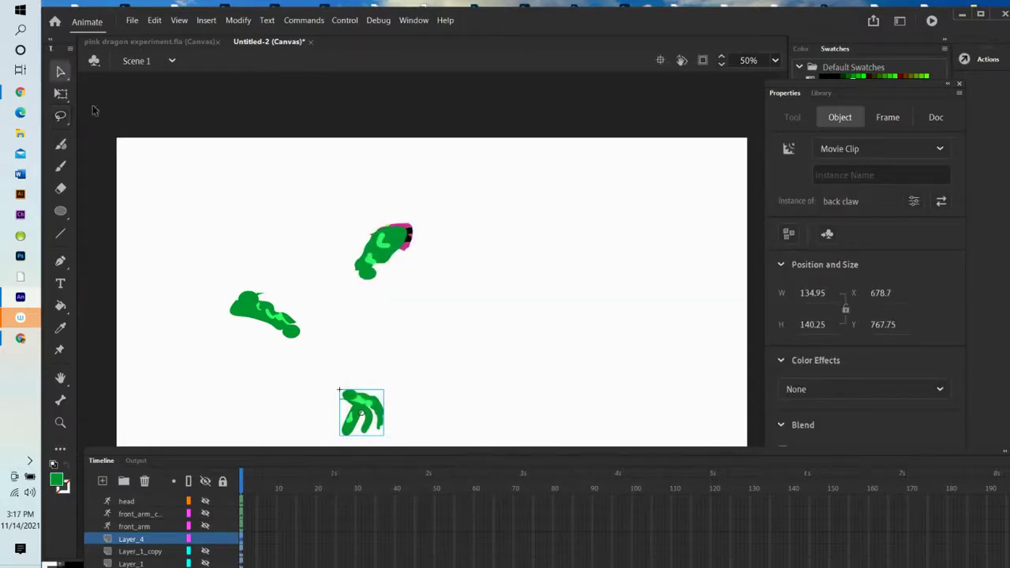
{"action": "left_click_drag", "start_coordinate": [246, 314], "coordinate": [361, 281]}
{"action": "left_click_drag", "start_coordinate": [353, 421], "coordinate": [416, 311]}
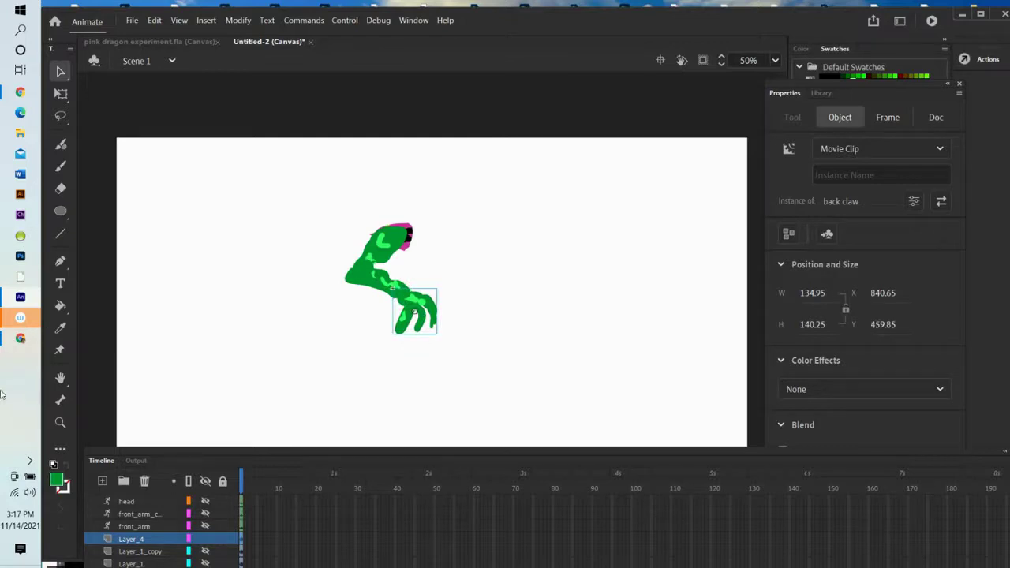
Add a bone chain from the back shoulder through the back arm to the back claw, and test it by bending the leg.
{"action": "left_click", "coordinate": [61, 402]}
{"action": "left_click_drag", "start_coordinate": [395, 234], "coordinate": [367, 278]}
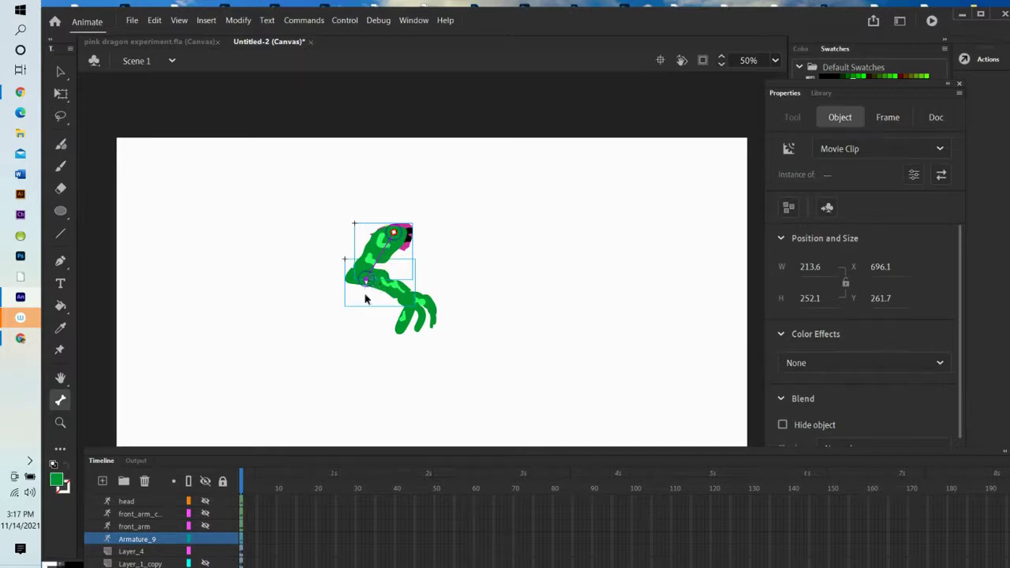
{"action": "key", "text": "ctrl+z"}
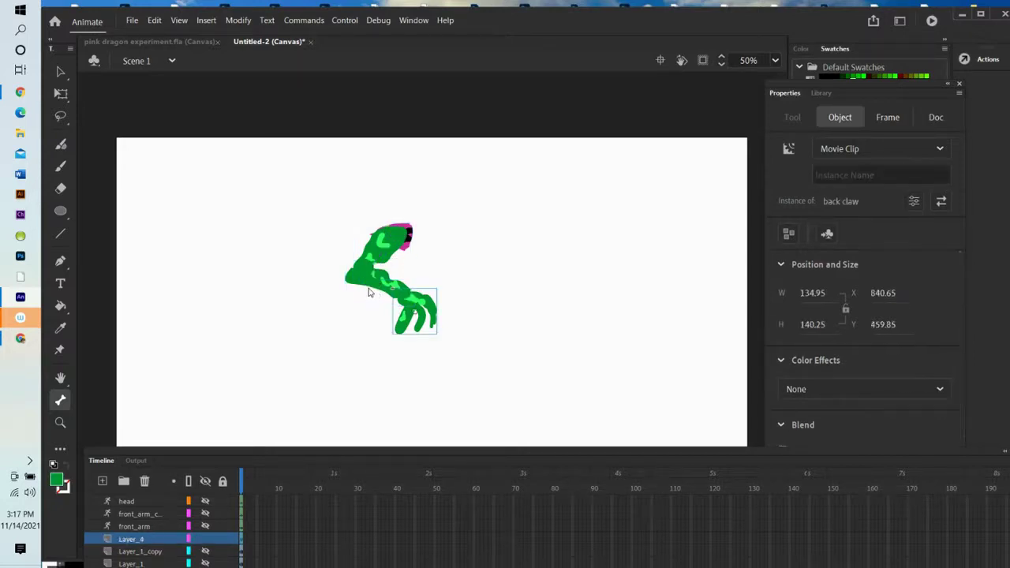
{"action": "left_click_drag", "start_coordinate": [395, 233], "coordinate": [424, 311]}
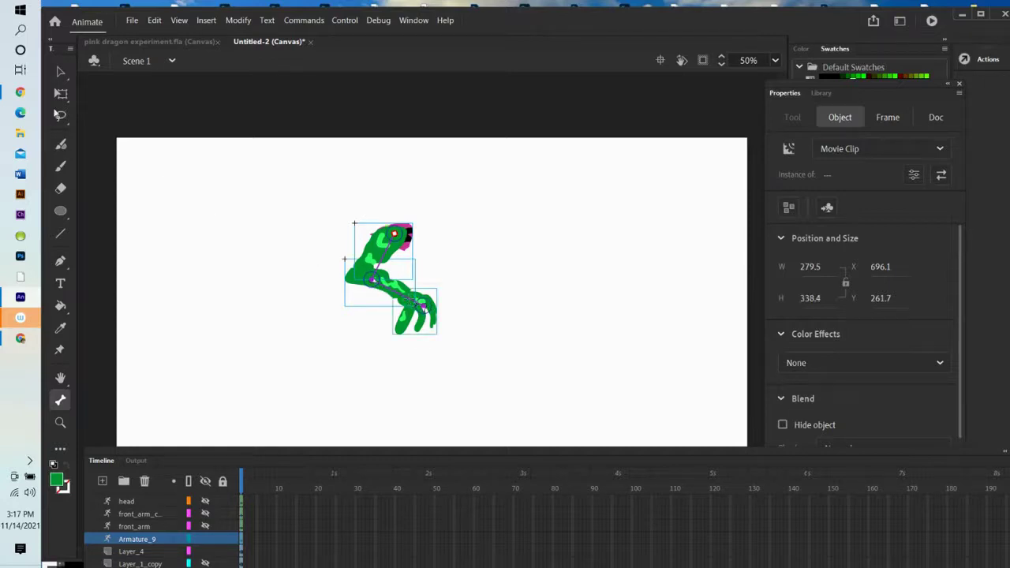
{"action": "left_click", "coordinate": [60, 73]}
{"action": "mouse_move", "coordinate": [416, 309]}
{"action": "left_mouse_down"}
{"action": "mouse_move", "coordinate": [435, 292]}
{"action": "mouse_move", "coordinate": [431, 321]}
{"action": "left_mouse_up"}
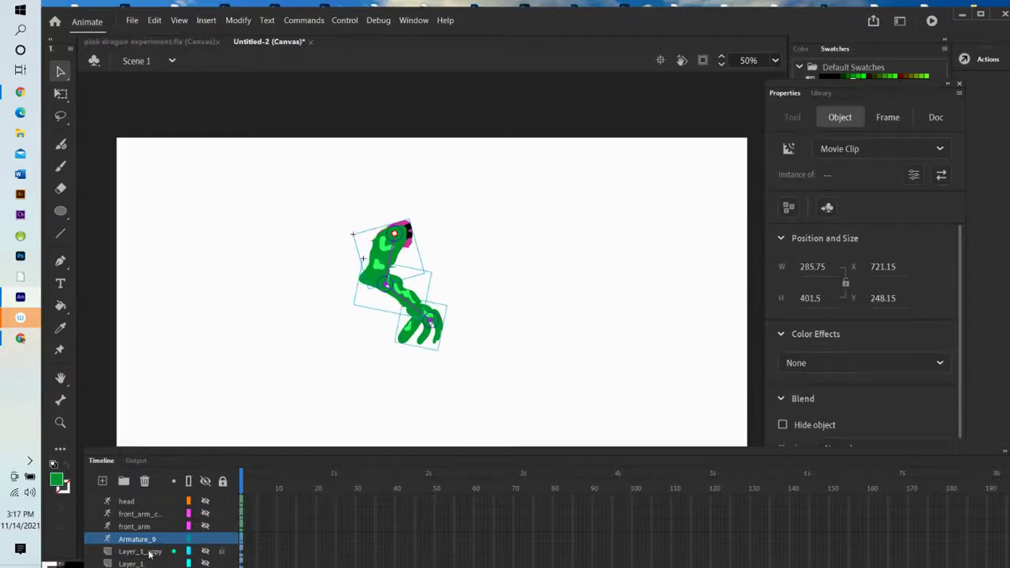
Show the Layer_1_copy body layer and try to move the whole back leg with Free Transform.
{"action": "left_click", "coordinate": [150, 553]}
{"action": "left_click", "coordinate": [205, 551]}
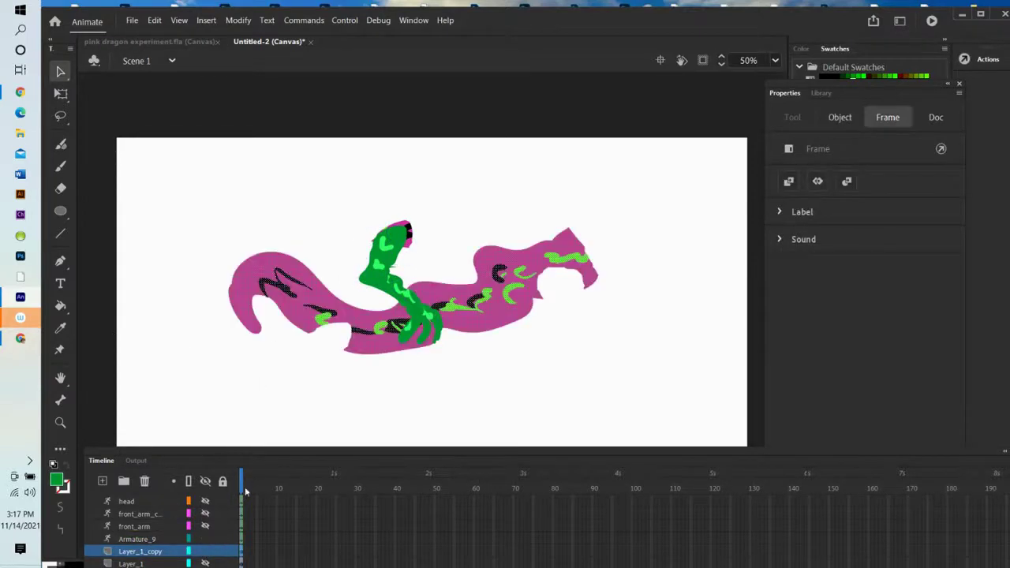
{"action": "left_click", "coordinate": [387, 249]}
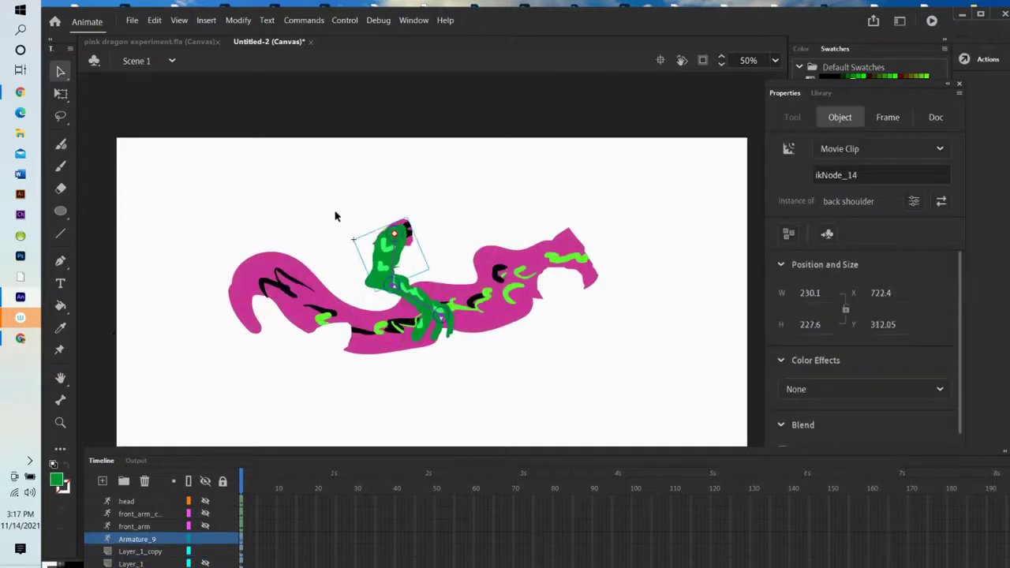
{"action": "left_click", "coordinate": [61, 93]}
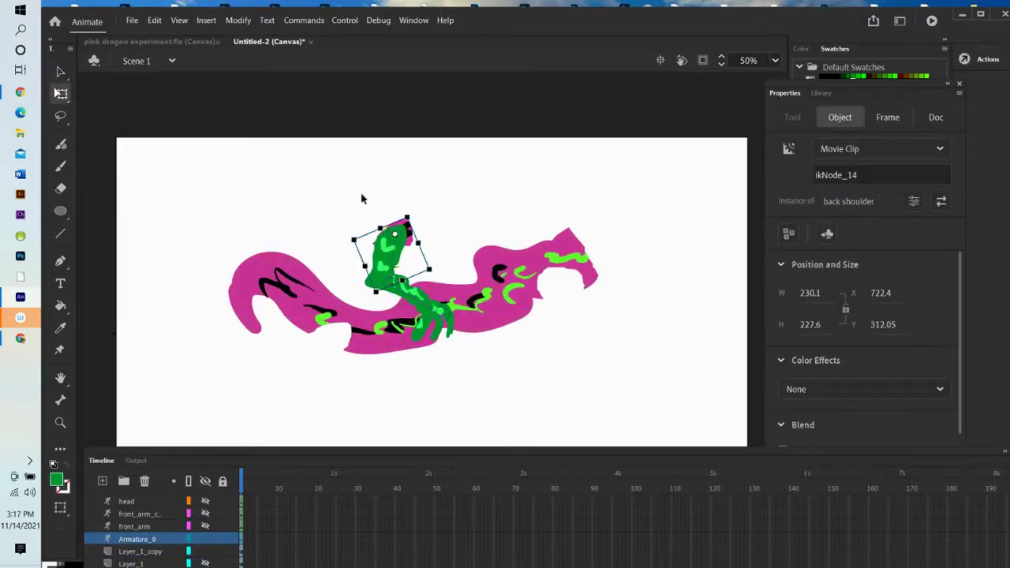
{"action": "left_click_drag", "start_coordinate": [341, 202], "coordinate": [467, 387]}
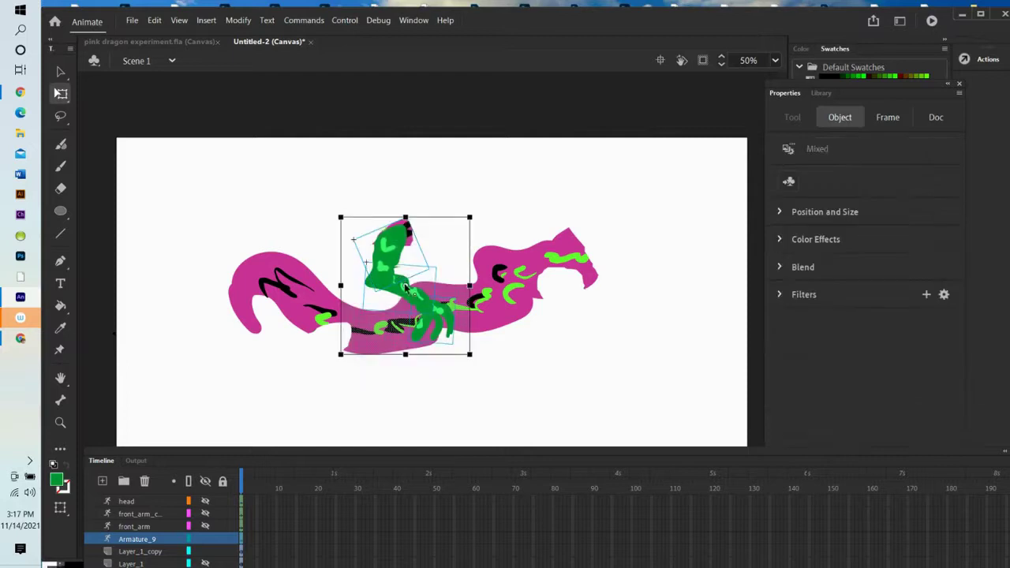
{"action": "mouse_move", "coordinate": [402, 266]}
{"action": "left_mouse_down"}
{"action": "mouse_move", "coordinate": [325, 371]}
{"action": "mouse_move", "coordinate": [365, 331]}
{"action": "mouse_move", "coordinate": [403, 265]}
{"action": "left_mouse_up"}
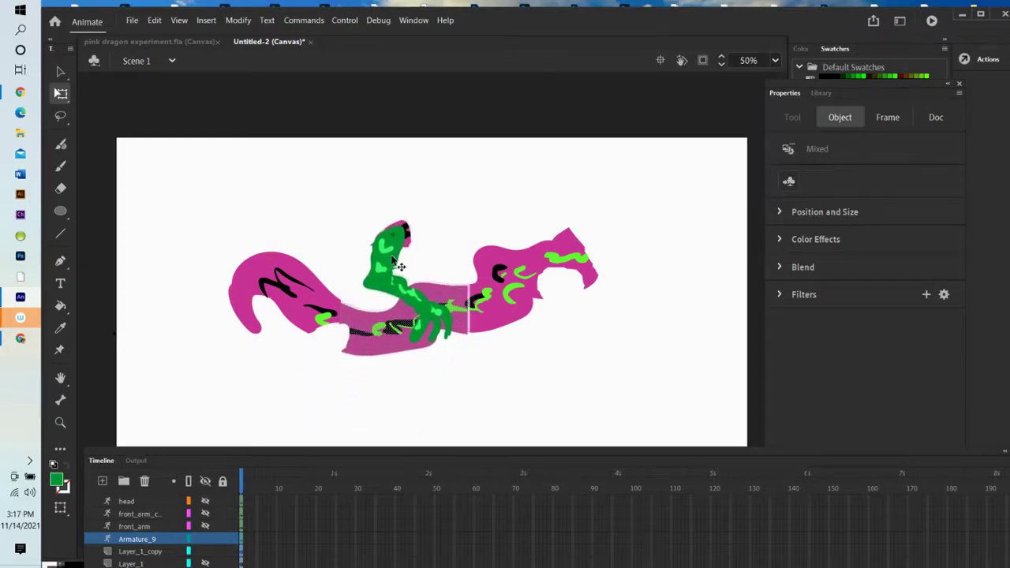
{"action": "left_click", "coordinate": [456, 295]}
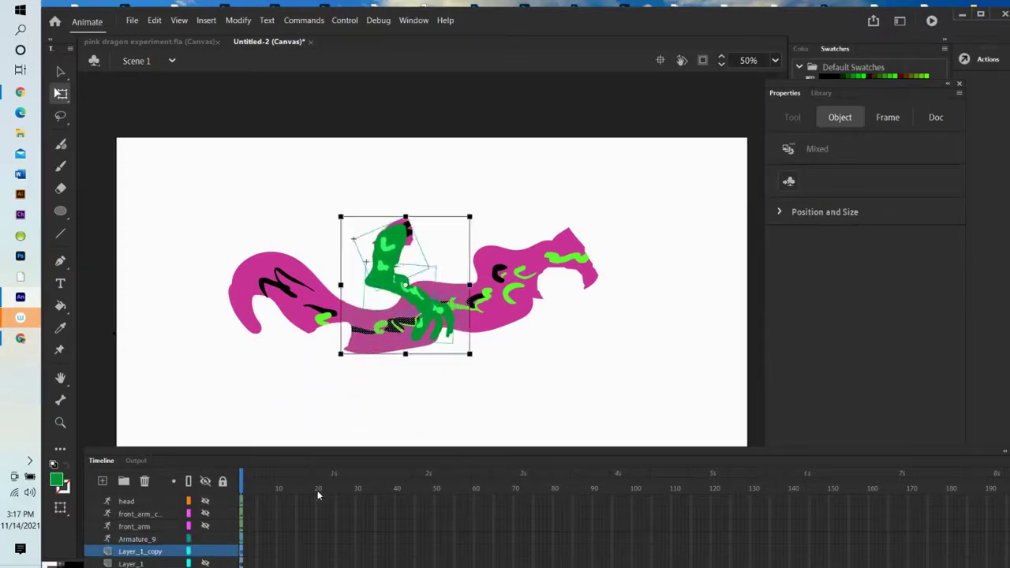
Hide Layer_1_copy, move the whole back leg armature to the lower-left corner of the stage, and show the layer again.
{"action": "left_click", "coordinate": [205, 552]}
{"action": "left_click_drag", "start_coordinate": [392, 272], "coordinate": [161, 374]}
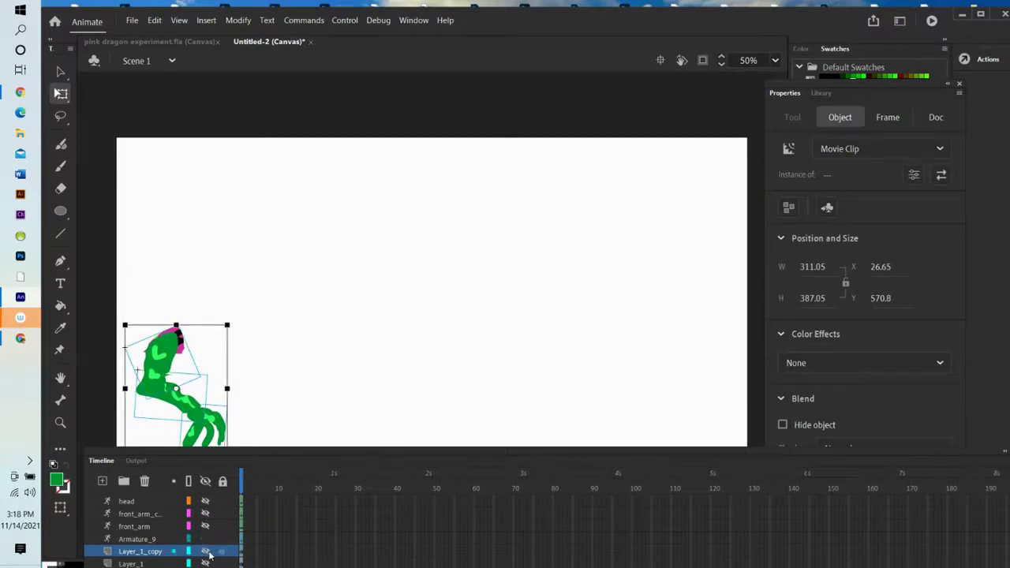
{"action": "left_click", "coordinate": [206, 551]}
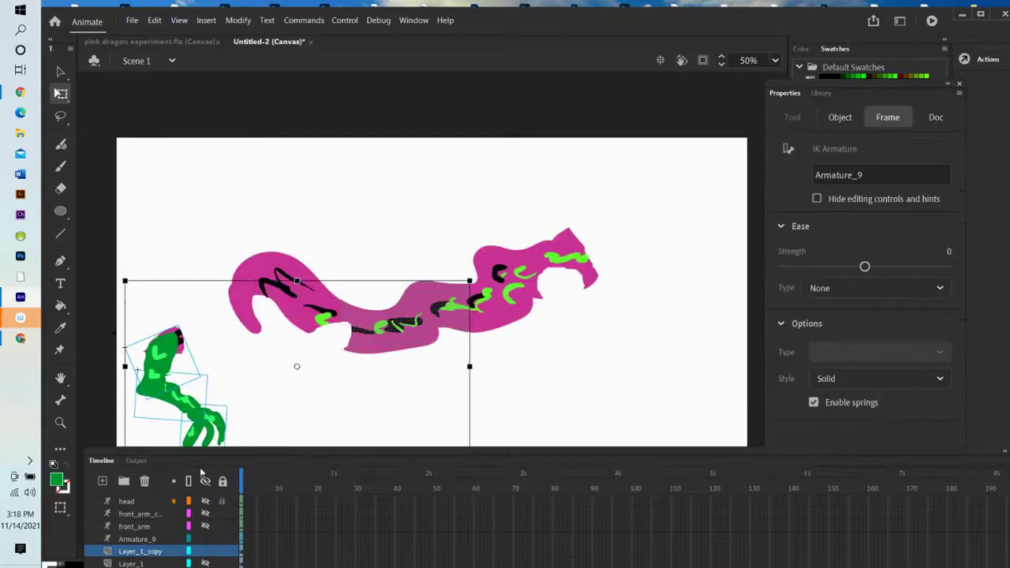
Select only the back leg armature and move it beneath the body, with its shoulder at the notch near the tail.
{"action": "left_click", "coordinate": [188, 401]}
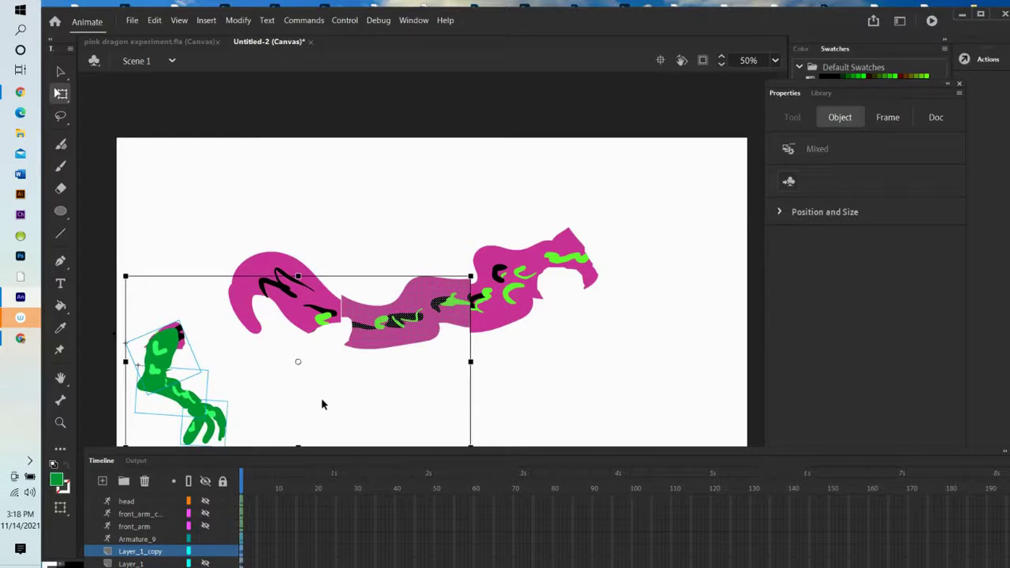
{"action": "key", "text": "shift+Down"}
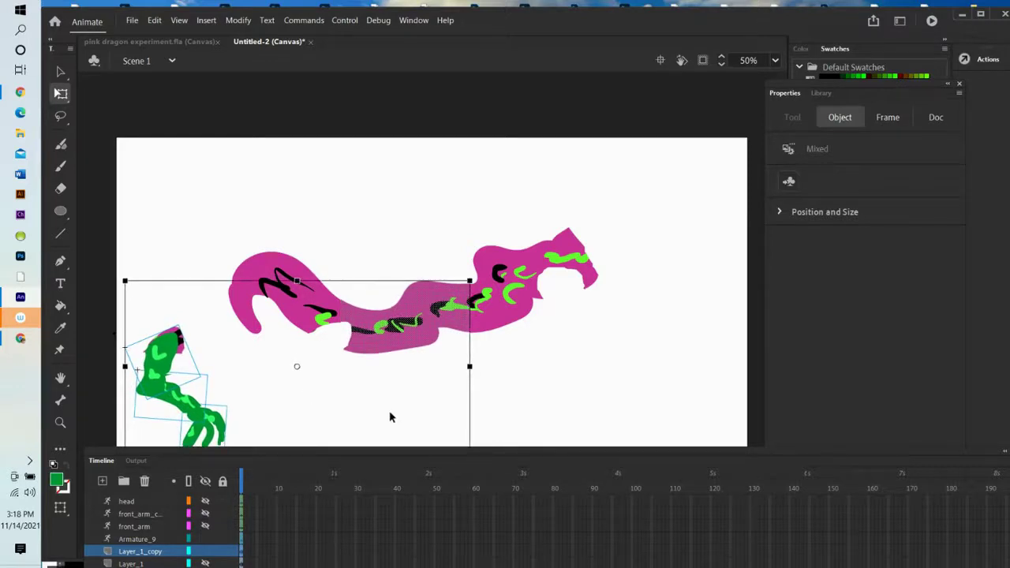
{"action": "left_click", "coordinate": [206, 362]}
{"action": "left_click_drag", "start_coordinate": [135, 311], "coordinate": [230, 456]}
{"action": "left_click_drag", "start_coordinate": [169, 395], "coordinate": [340, 387]}
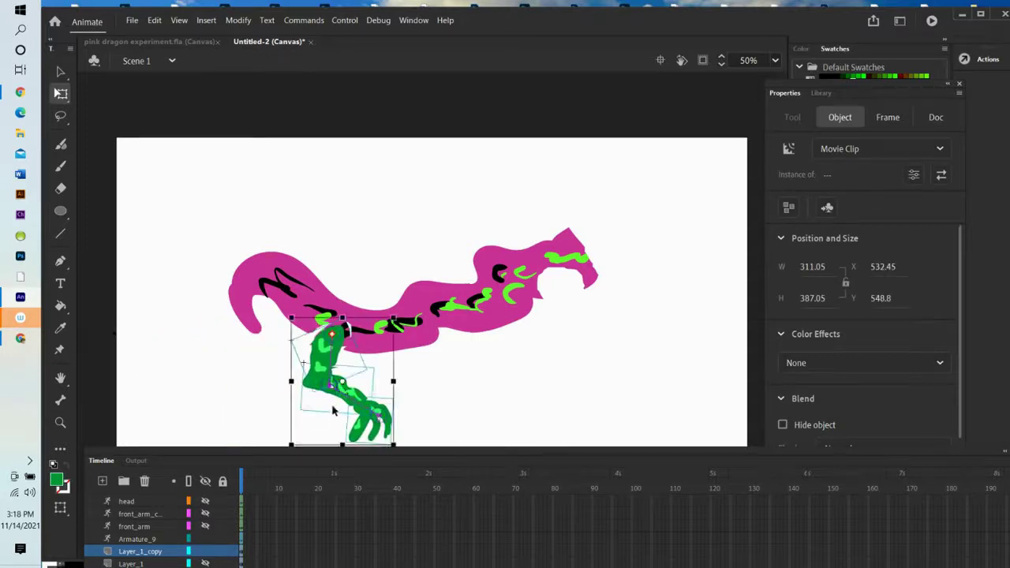
Rename the Armature_9 layer as "back leg" and accept the adjusted layer name.
{"action": "double_click", "coordinate": [145, 540]}
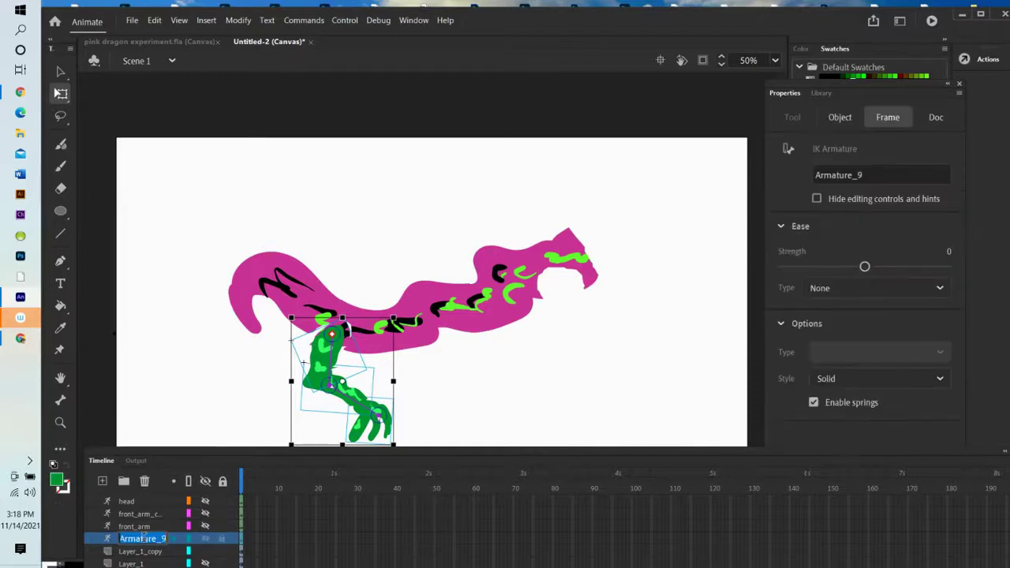
{"action": "type", "text": "back leg"}
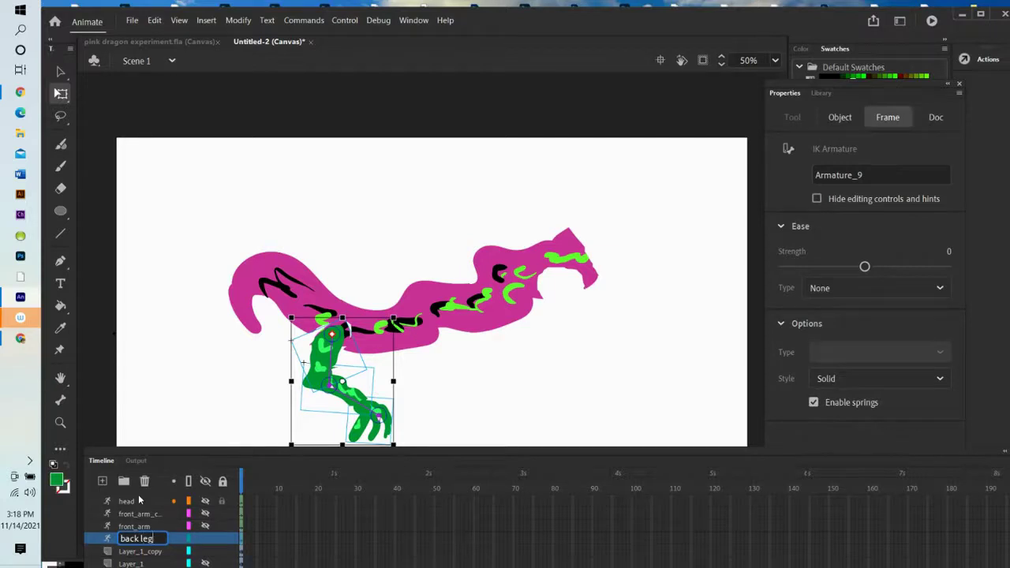
{"action": "key", "text": "Return"}
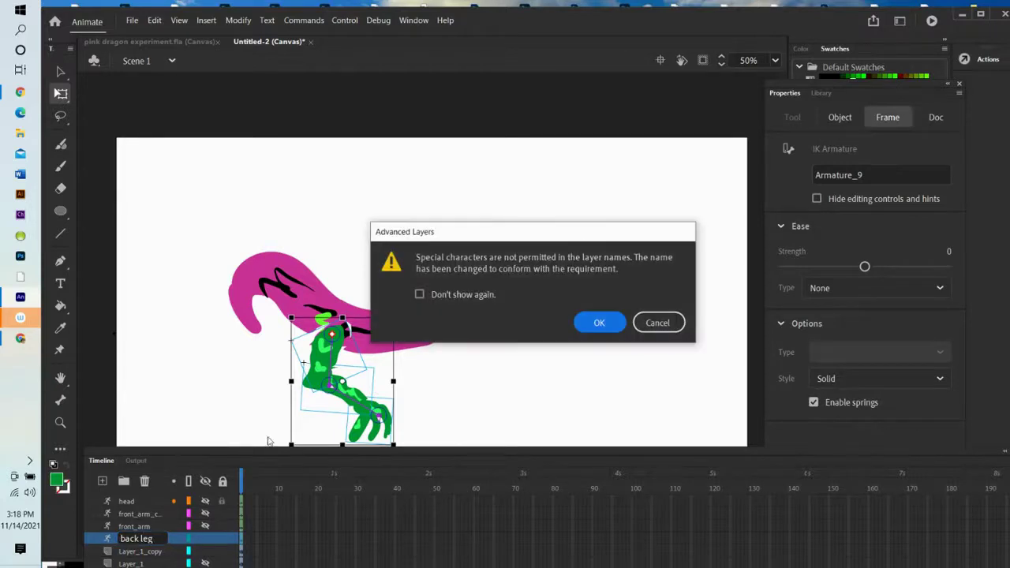
{"action": "left_click", "coordinate": [597, 325]}
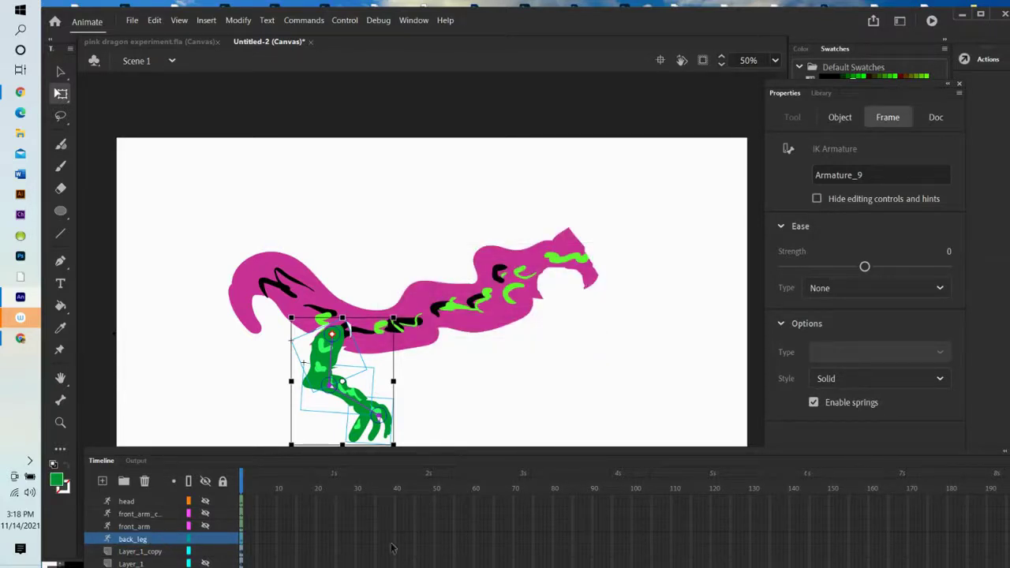
Make Layer_1_copy the active layer and hide the back_leg layer.
{"action": "left_click", "coordinate": [167, 553]}
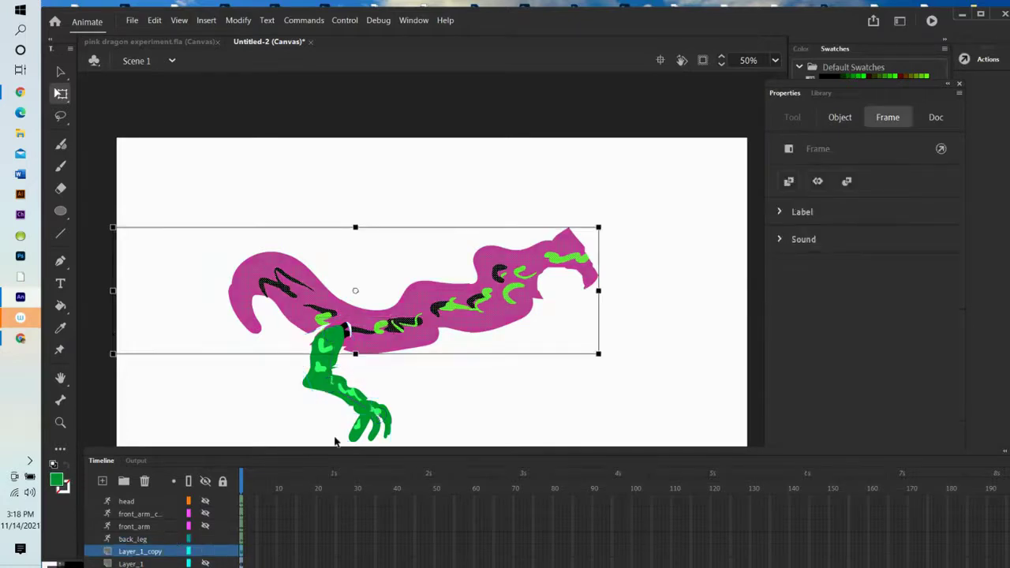
{"action": "left_click", "coordinate": [204, 538]}
{"action": "left_click", "coordinate": [390, 393]}
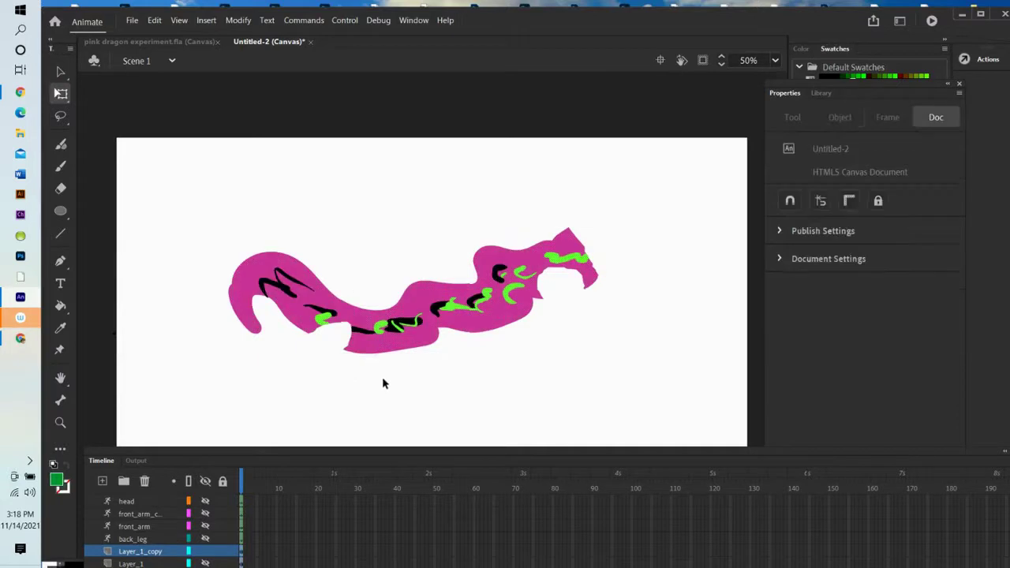
Cut the body into four sections with the Lasso, moving the neck, middle and hind sections away from the tail.
{"action": "left_click", "coordinate": [61, 116]}
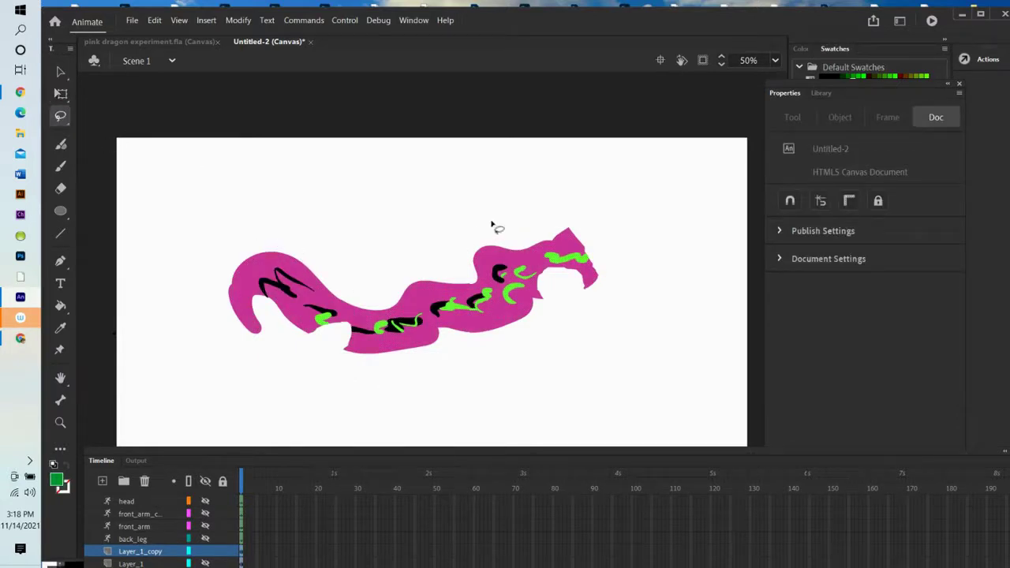
{"action": "mouse_move", "coordinate": [574, 210]}
{"action": "left_mouse_down"}
{"action": "mouse_move", "coordinate": [488, 223]}
{"action": "mouse_move", "coordinate": [480, 238]}
{"action": "mouse_move", "coordinate": [489, 270]}
{"action": "mouse_move", "coordinate": [546, 311]}
{"action": "mouse_move", "coordinate": [629, 300]}
{"action": "mouse_move", "coordinate": [626, 249]}
{"action": "mouse_move", "coordinate": [602, 216]}
{"action": "mouse_move", "coordinate": [541, 221]}
{"action": "left_mouse_up"}
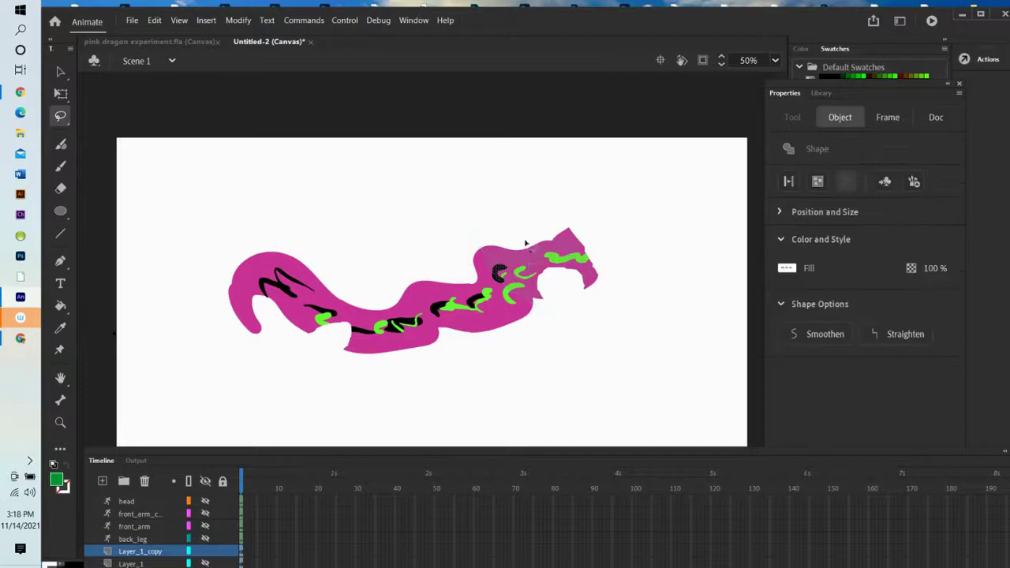
{"action": "left_click_drag", "start_coordinate": [535, 263], "coordinate": [625, 213]}
{"action": "mouse_move", "coordinate": [475, 227]}
{"action": "left_mouse_down"}
{"action": "mouse_move", "coordinate": [408, 248]}
{"action": "mouse_move", "coordinate": [414, 286]}
{"action": "mouse_move", "coordinate": [477, 359]}
{"action": "mouse_move", "coordinate": [540, 347]}
{"action": "mouse_move", "coordinate": [544, 272]}
{"action": "mouse_move", "coordinate": [519, 249]}
{"action": "mouse_move", "coordinate": [473, 226]}
{"action": "left_mouse_up"}
{"action": "mouse_move", "coordinate": [478, 302]}
{"action": "left_mouse_down"}
{"action": "mouse_move", "coordinate": [509, 250]}
{"action": "mouse_move", "coordinate": [493, 244]}
{"action": "left_mouse_up"}
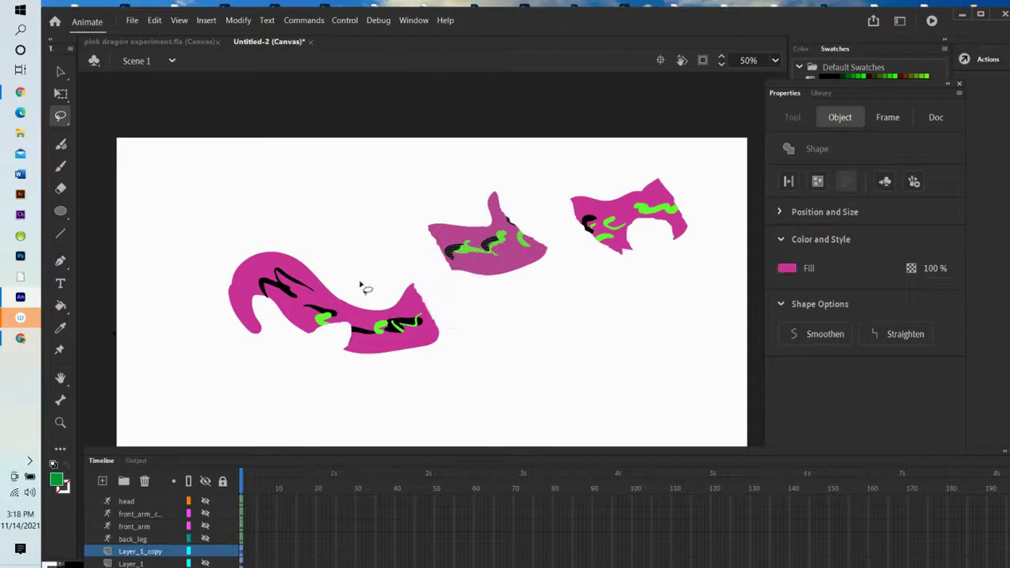
{"action": "mouse_move", "coordinate": [353, 280]}
{"action": "left_mouse_down"}
{"action": "mouse_move", "coordinate": [295, 327]}
{"action": "mouse_move", "coordinate": [298, 365]}
{"action": "mouse_move", "coordinate": [464, 373]}
{"action": "mouse_move", "coordinate": [471, 337]}
{"action": "mouse_move", "coordinate": [424, 278]}
{"action": "mouse_move", "coordinate": [341, 286]}
{"action": "left_mouse_up"}
{"action": "left_click_drag", "start_coordinate": [388, 339], "coordinate": [417, 391]}
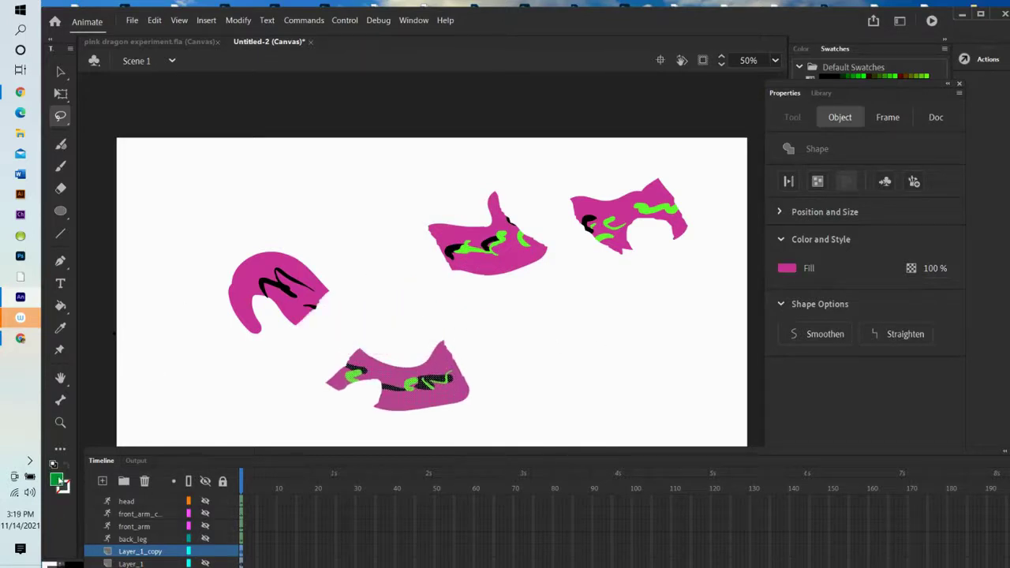
{"action": "left_click", "coordinate": [190, 242]}
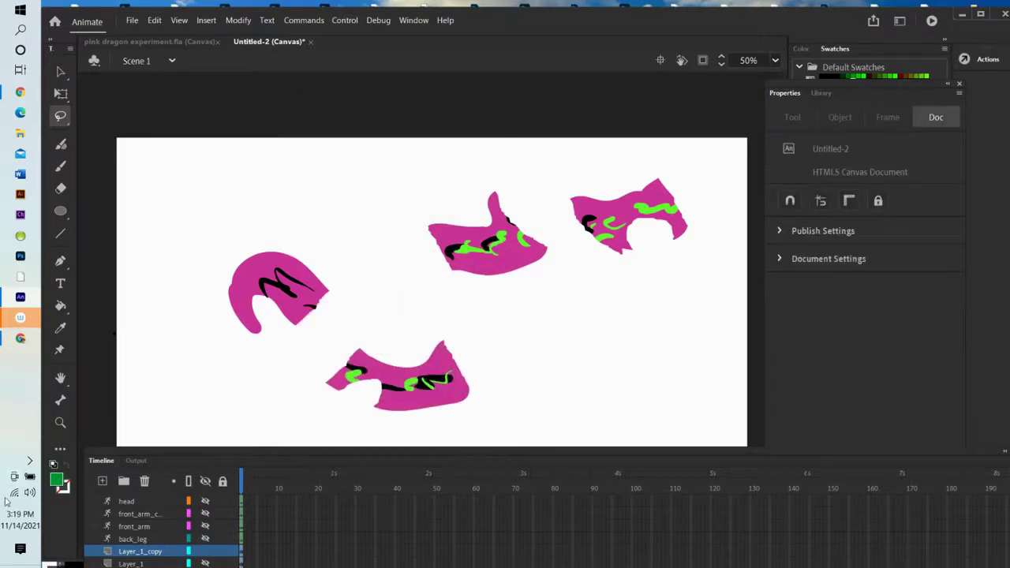
Sample the body's magenta as the fill colour and place a circle of it over the cut end of the tail section.
{"action": "left_click", "coordinate": [63, 486]}
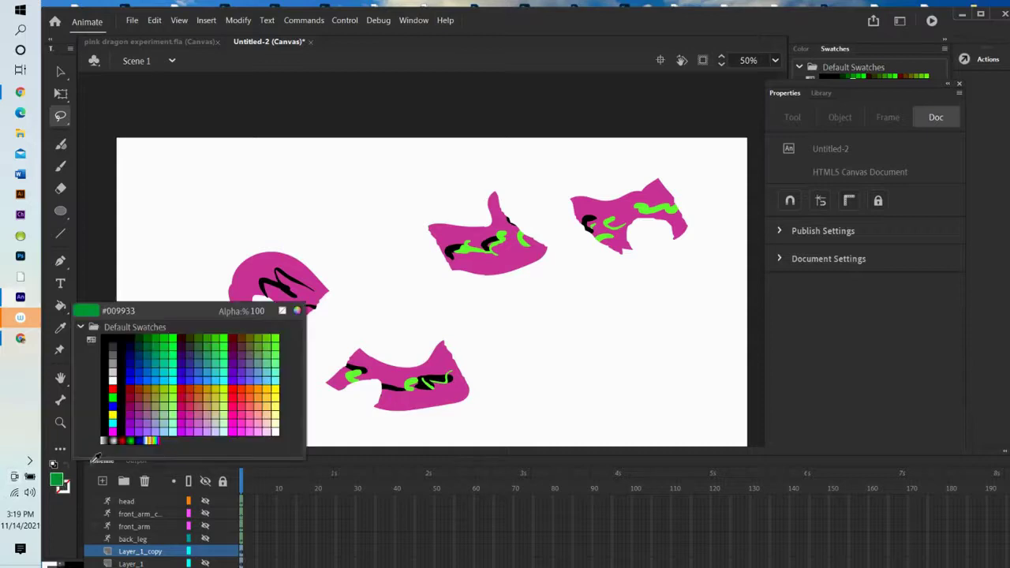
{"action": "left_click", "coordinate": [265, 263]}
{"action": "left_click", "coordinate": [60, 212]}
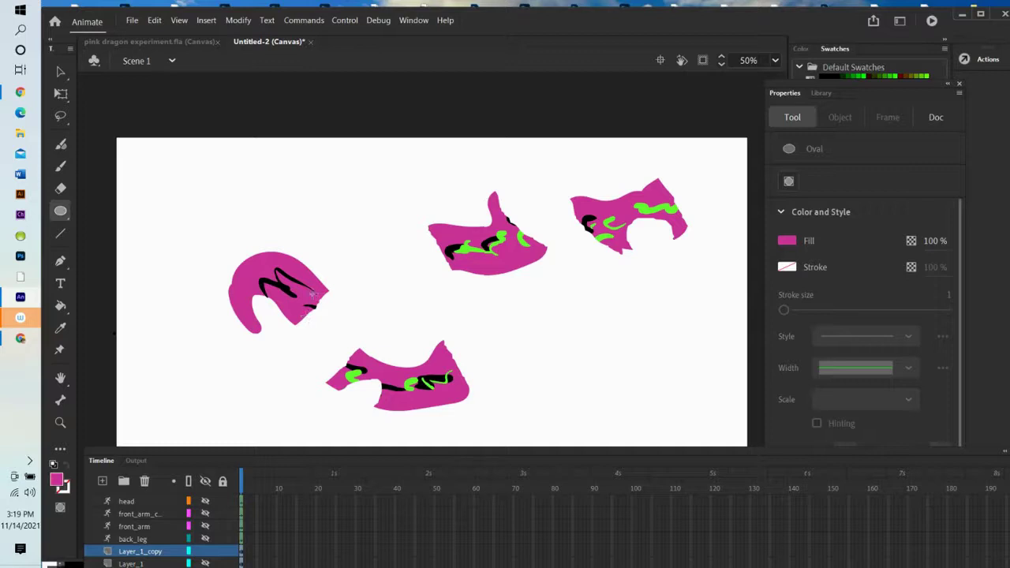
{"action": "left_click_drag", "start_coordinate": [313, 318], "coordinate": [350, 338]}
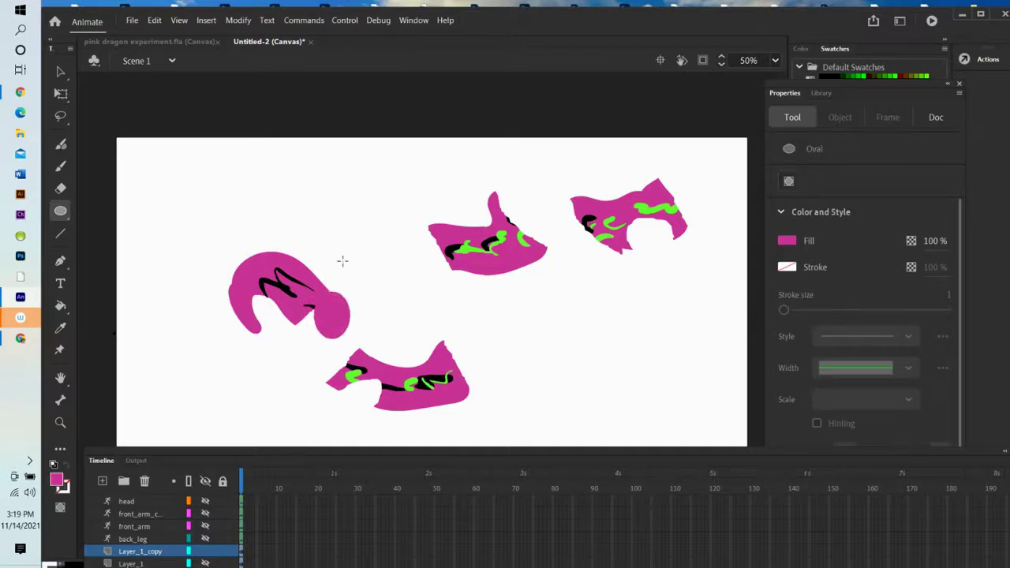
{"action": "key", "text": "ctrl+z"}
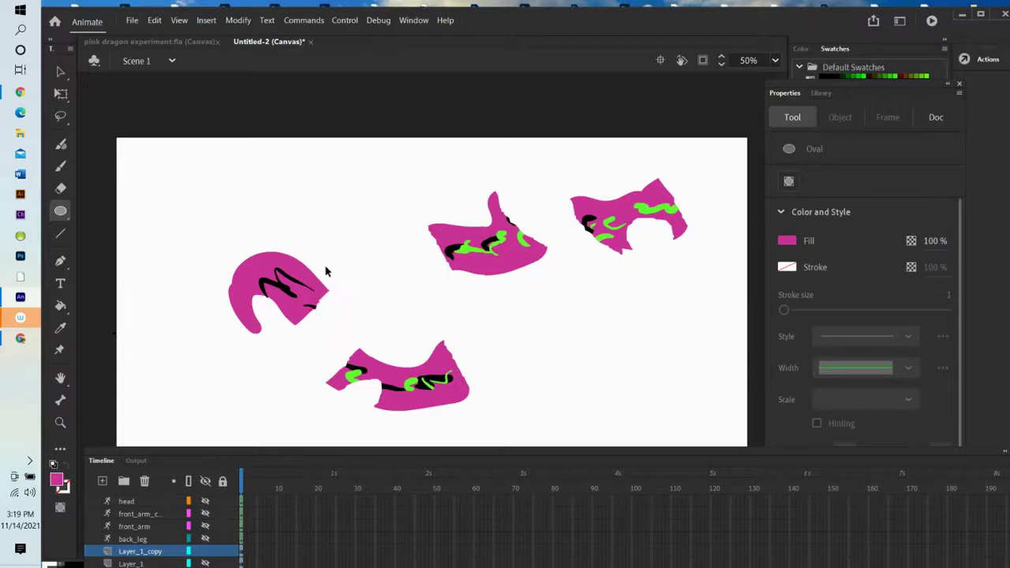
{"action": "left_click_drag", "start_coordinate": [306, 170], "coordinate": [319, 323]}
Copy the magenta circle, paste it, and place the copy over the hind section's end that faces the tail.
{"action": "left_click", "coordinate": [62, 72]}
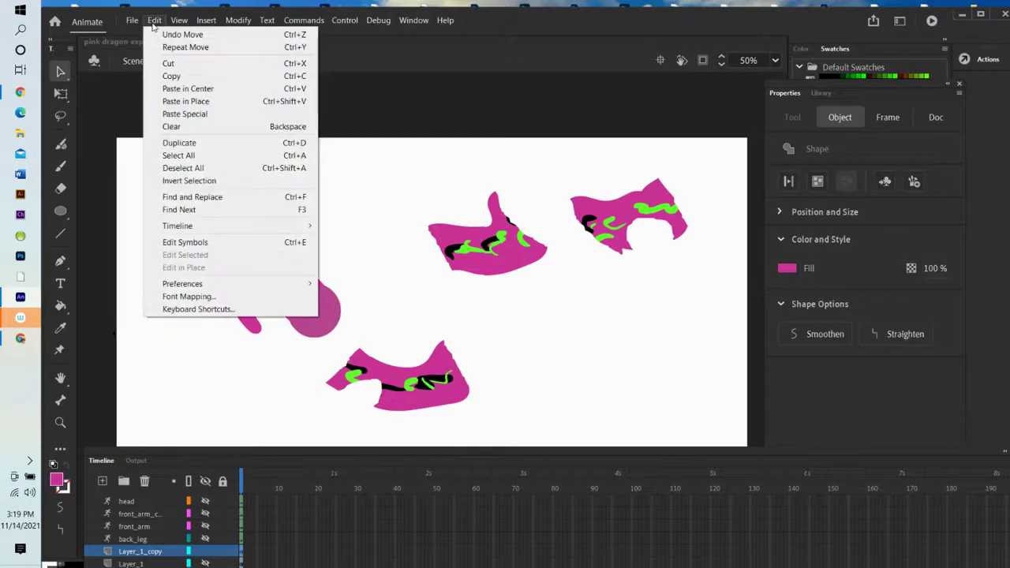
{"action": "left_click", "coordinate": [168, 63]}
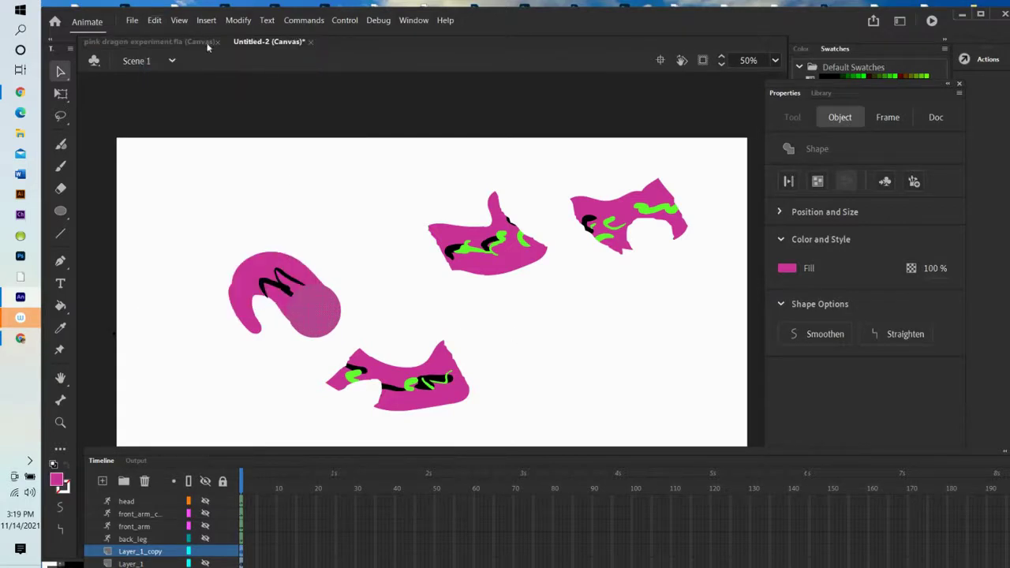
{"action": "left_click", "coordinate": [154, 20]}
{"action": "left_click", "coordinate": [196, 89]}
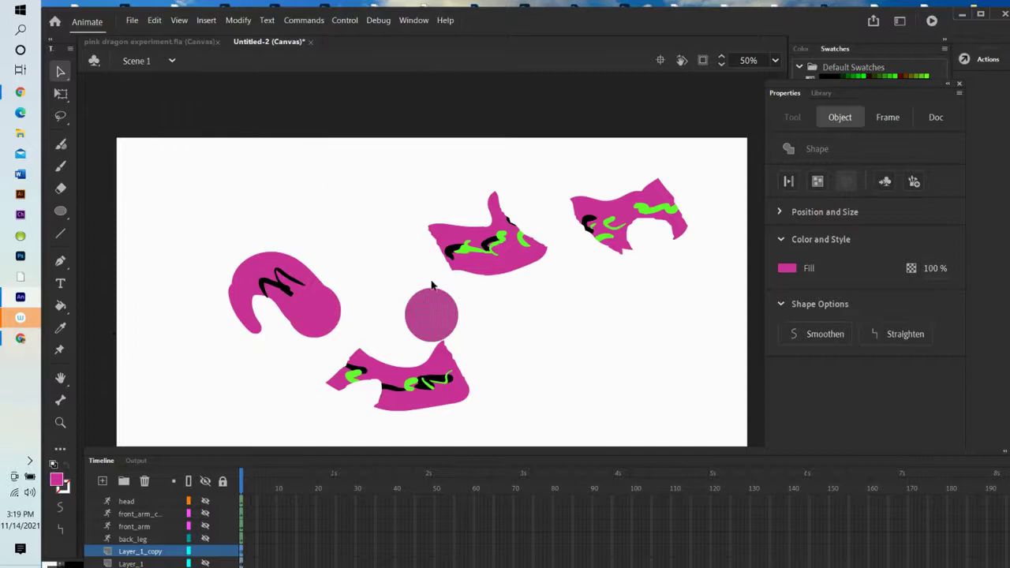
{"action": "left_click_drag", "start_coordinate": [435, 316], "coordinate": [345, 368]}
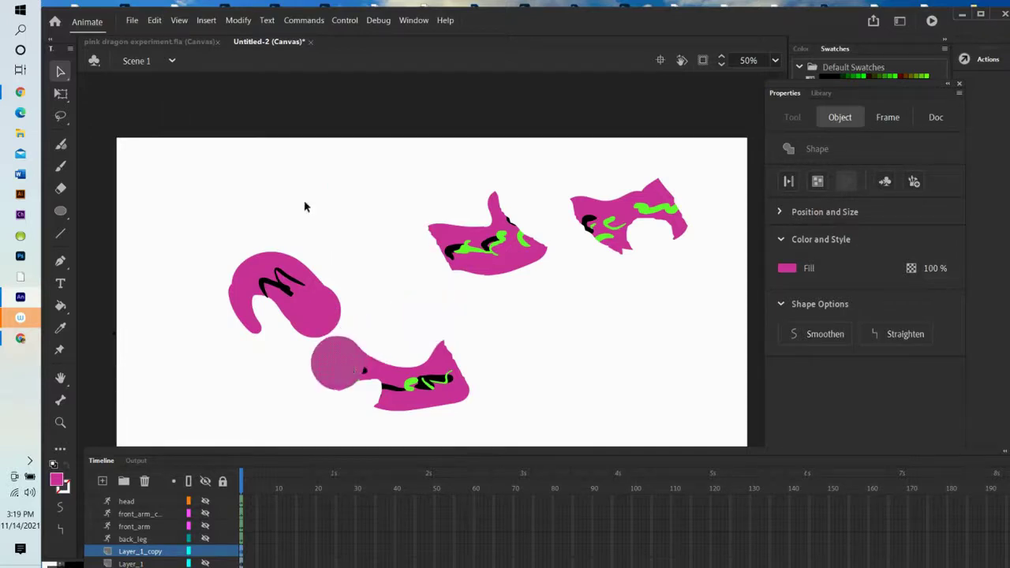
Paste copies of the magenta circle over the hind section's front end and the middle section's end that faces the hind section.
{"action": "left_click", "coordinate": [155, 21]}
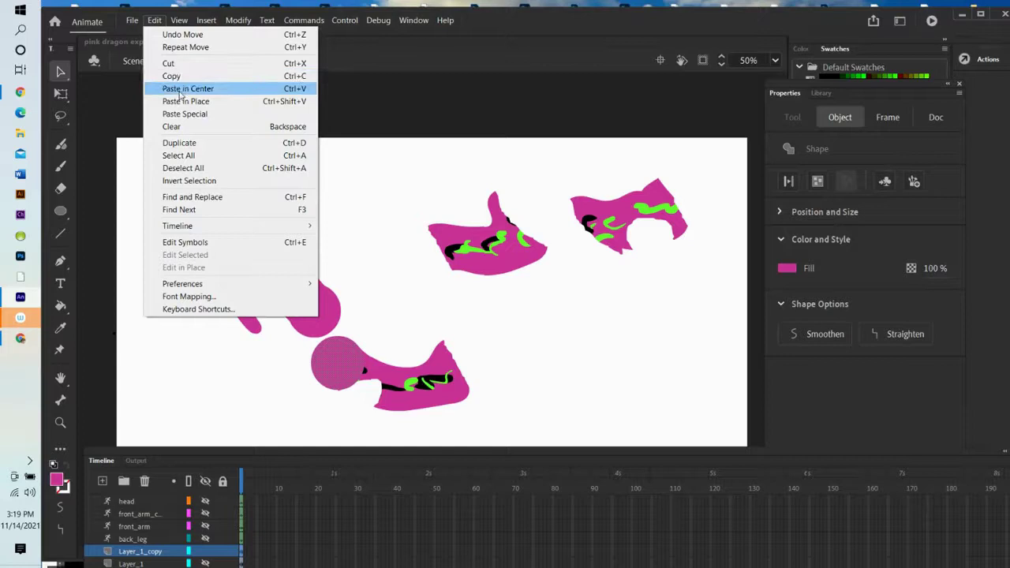
{"action": "left_click", "coordinate": [180, 89]}
{"action": "left_click_drag", "start_coordinate": [447, 315], "coordinate": [473, 370]}
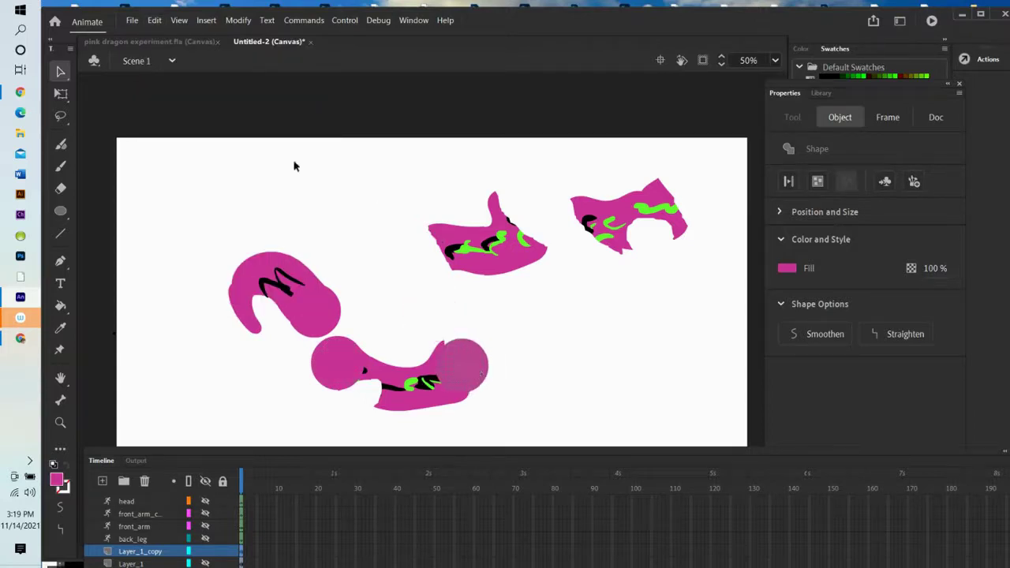
{"action": "left_click", "coordinate": [153, 20]}
{"action": "left_click", "coordinate": [180, 85]}
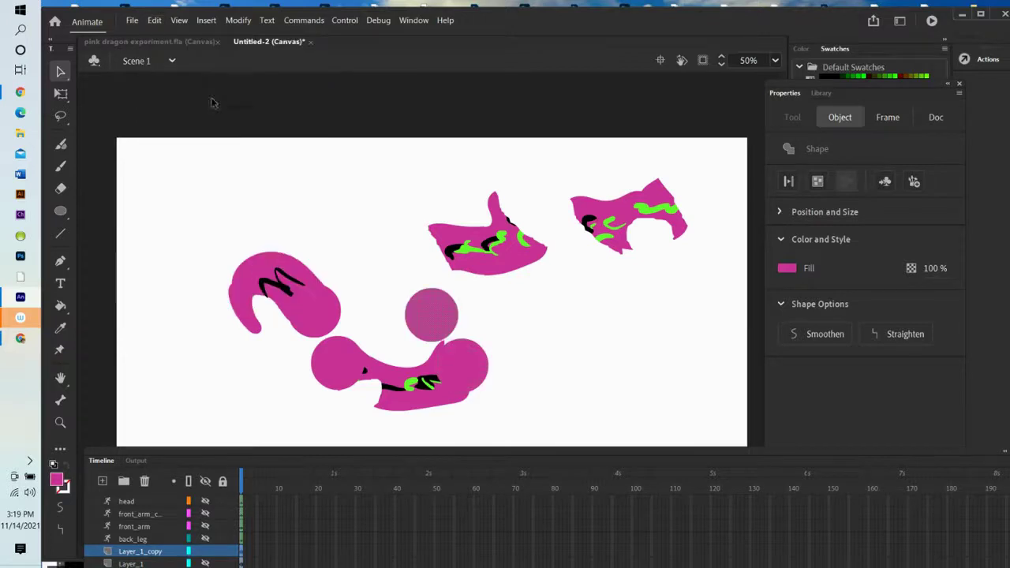
{"action": "left_click_drag", "start_coordinate": [443, 316], "coordinate": [440, 254]}
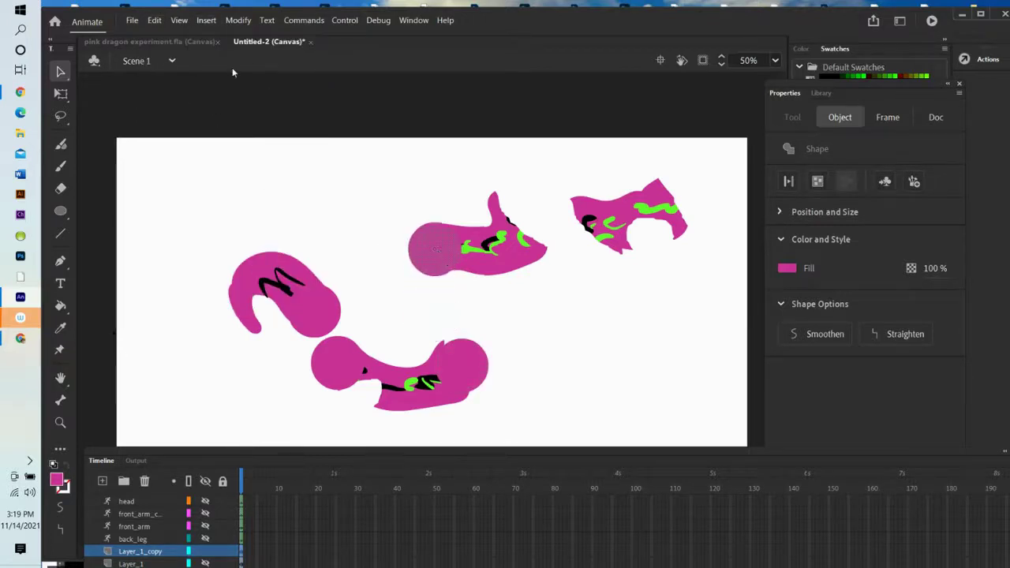
Paste another magenta circle over the middle section's neck-side end, and rotate and stretch it to fit the outline.
{"action": "left_click", "coordinate": [154, 20]}
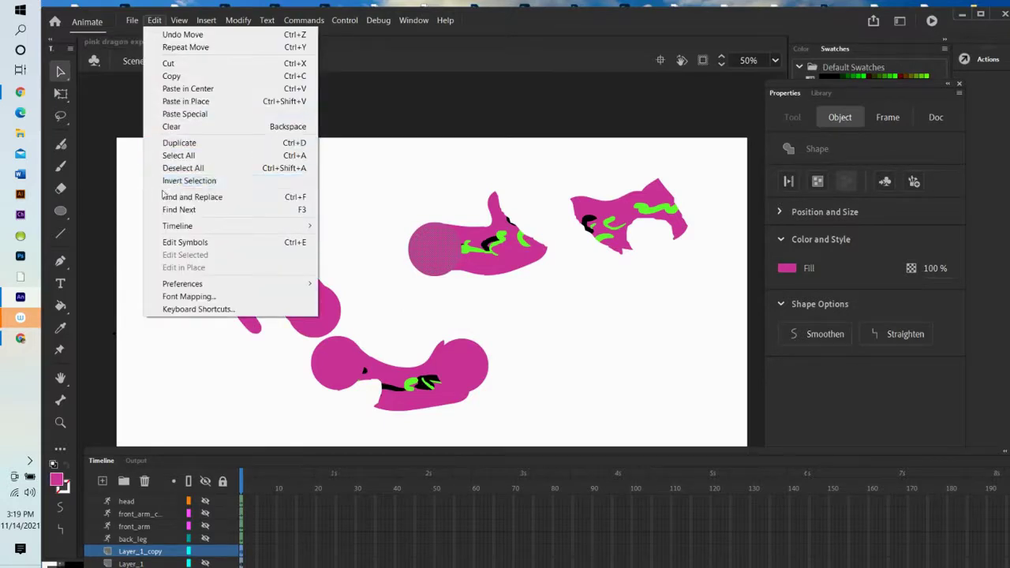
{"action": "left_click", "coordinate": [205, 88]}
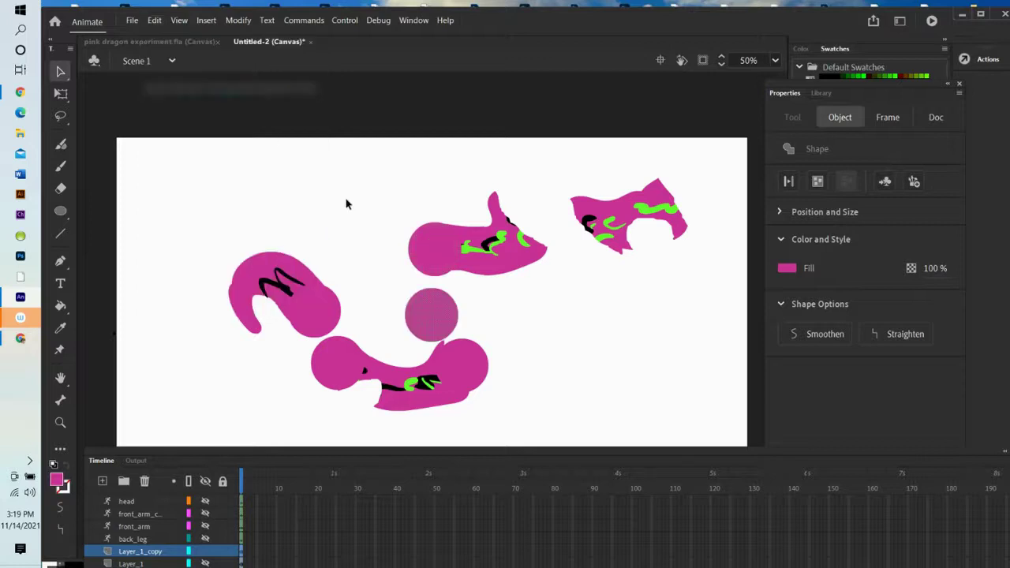
{"action": "left_click_drag", "start_coordinate": [447, 318], "coordinate": [536, 225]}
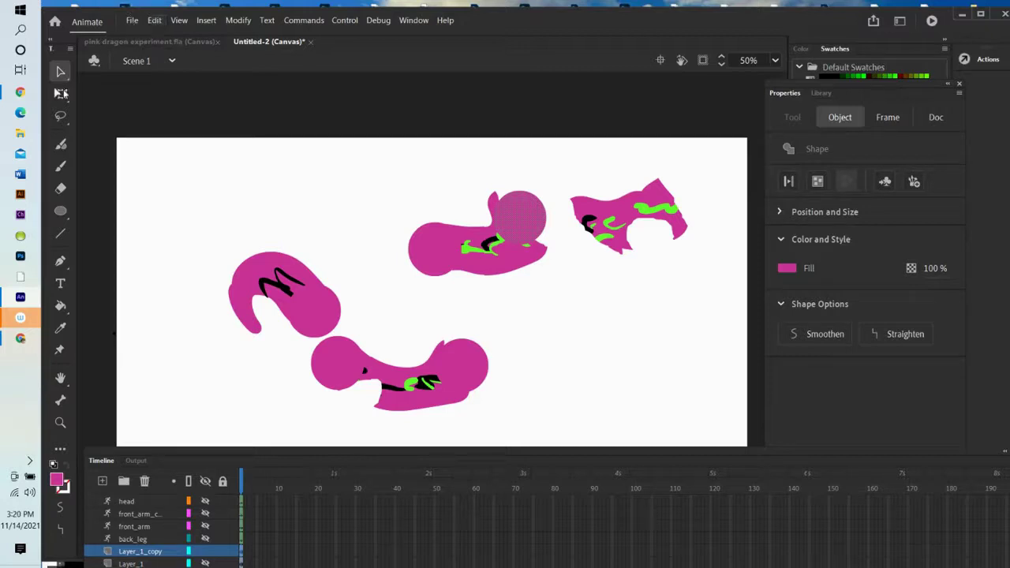
{"action": "left_click", "coordinate": [63, 94]}
{"action": "left_click_drag", "start_coordinate": [521, 245], "coordinate": [561, 236]}
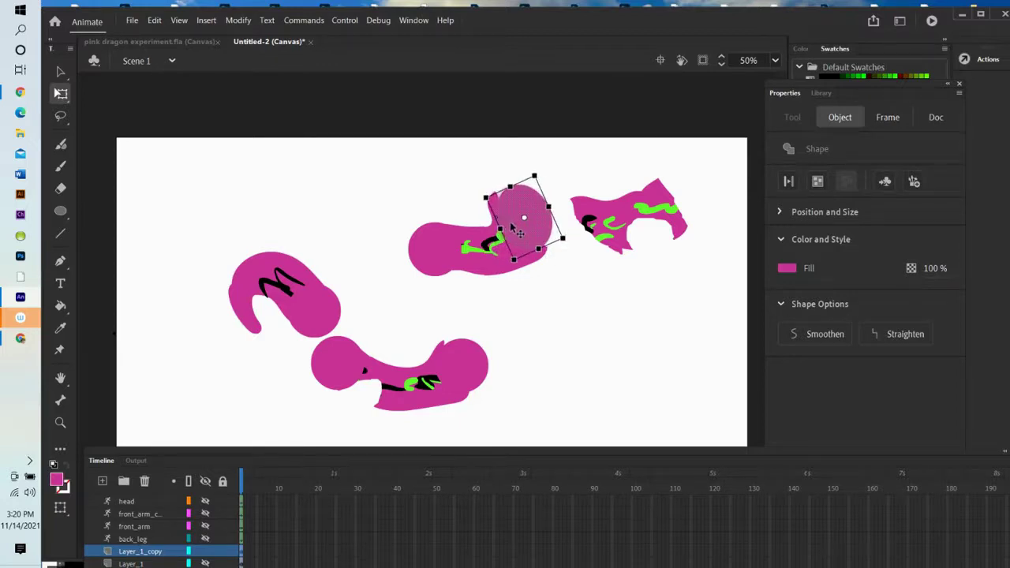
{"action": "left_click", "coordinate": [581, 283]}
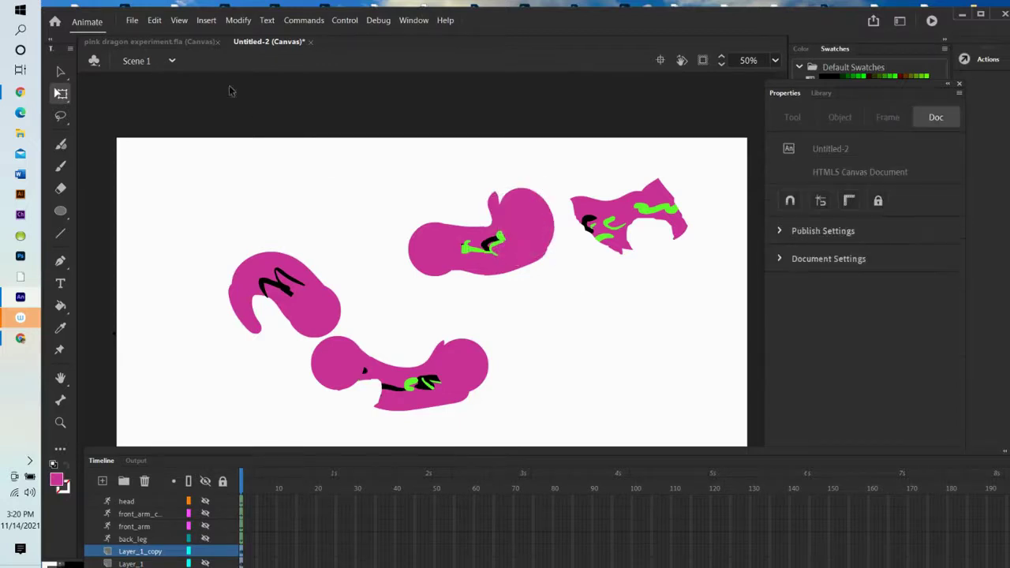
Paste a magenta circle and place it over the neck section's end that faces the middle section.
{"action": "left_click", "coordinate": [152, 22]}
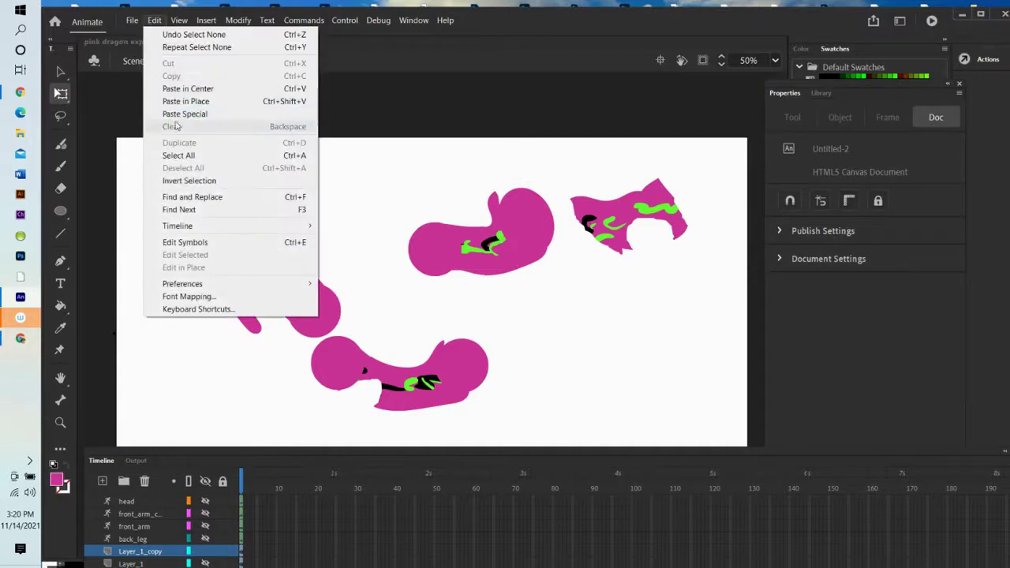
{"action": "left_click", "coordinate": [187, 89]}
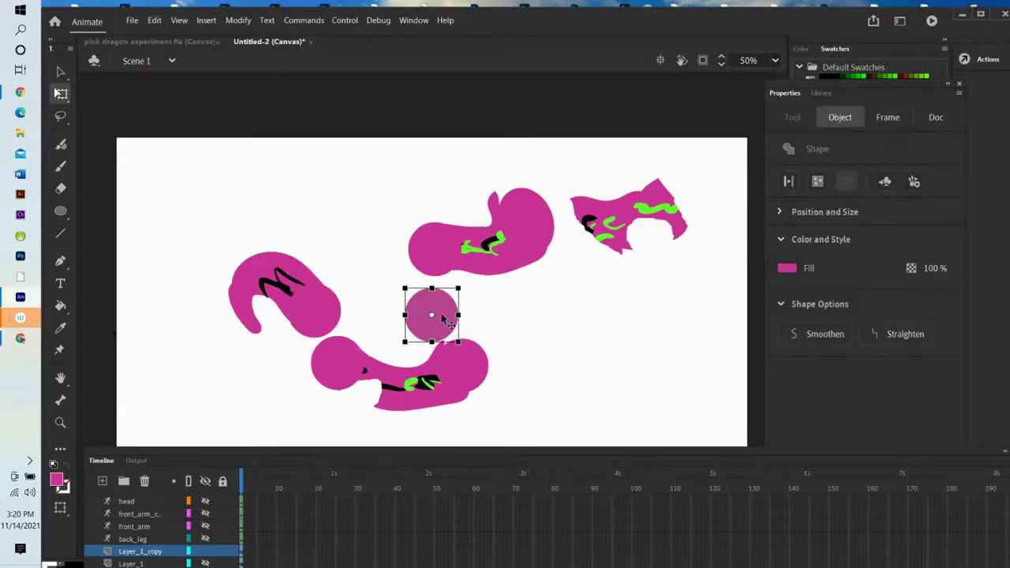
{"action": "left_click_drag", "start_coordinate": [447, 323], "coordinate": [601, 236]}
{"action": "left_click", "coordinate": [603, 279]}
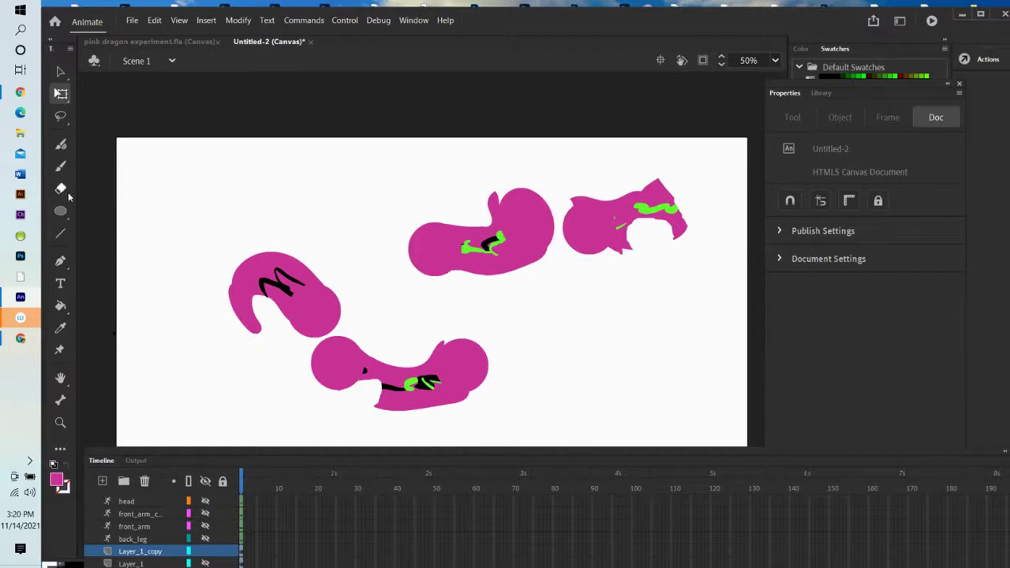
Set the Classic Brush size to 45 and paint magenta over the gaps and notches in the neck, hind and middle sections.
{"action": "left_click", "coordinate": [62, 167]}
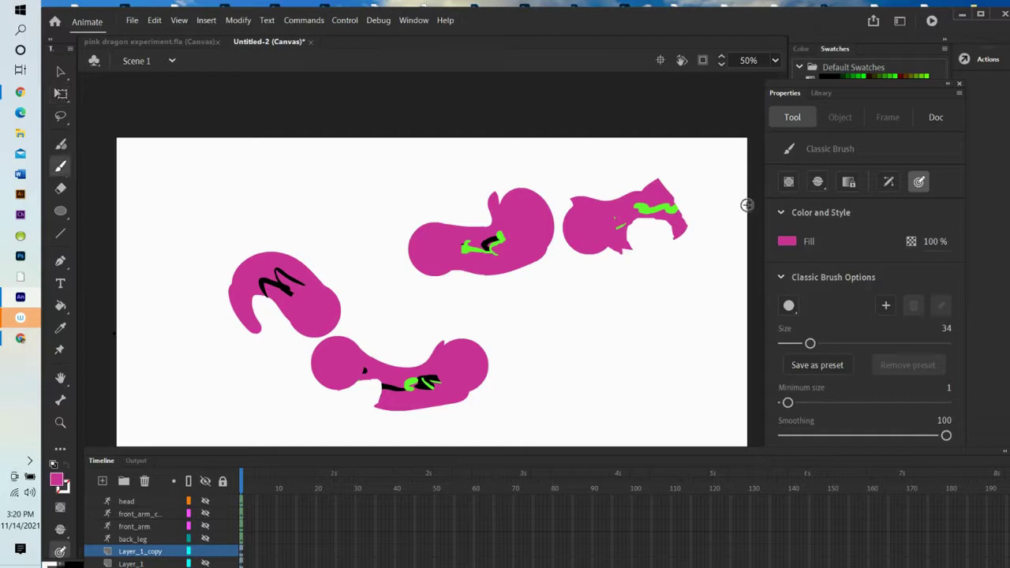
{"action": "key", "text": "bracketright"}
{"action": "key", "text": "bracketright"}
{"action": "key", "text": "bracketright"}
{"action": "key", "text": "bracketright"}
{"action": "key", "text": "bracketright"}
{"action": "key", "text": "bracketright"}
{"action": "key", "text": "bracketright"}
{"action": "key", "text": "bracketright"}
{"action": "key", "text": "bracketright"}
{"action": "key", "text": "bracketright"}
{"action": "key", "text": "bracketright"}
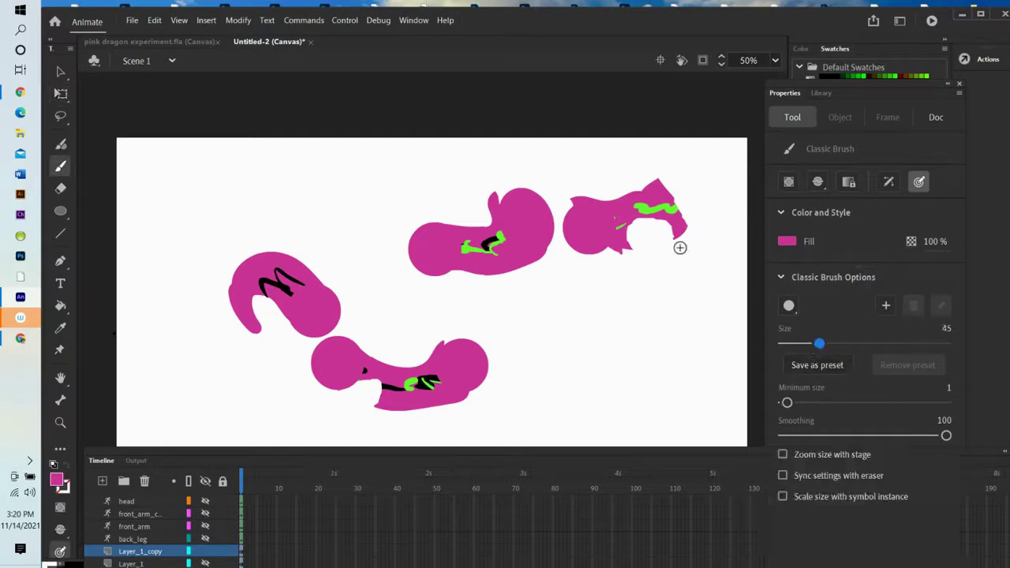
{"action": "left_click_drag", "start_coordinate": [676, 232], "coordinate": [629, 235]}
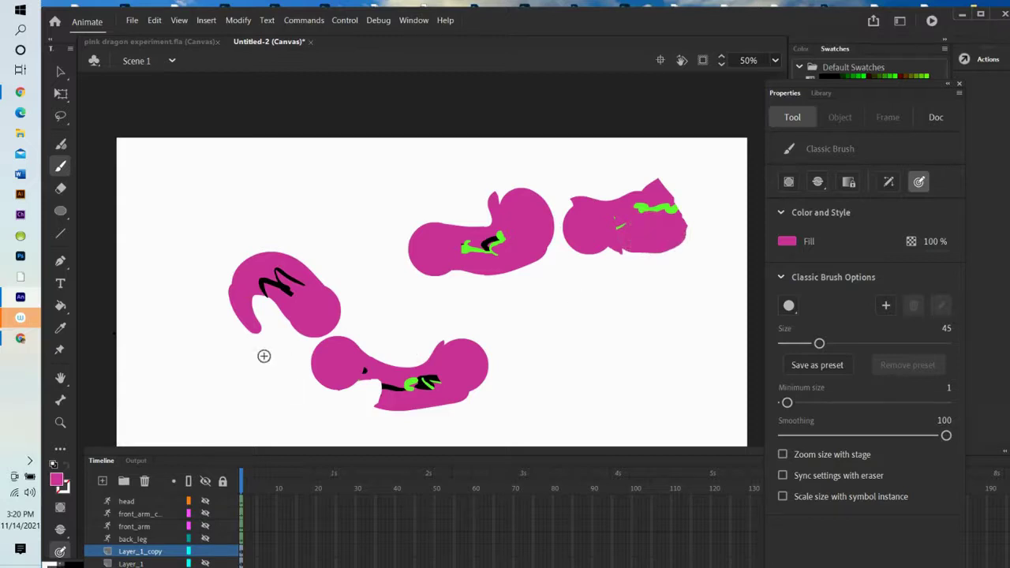
{"action": "left_click_drag", "start_coordinate": [348, 384], "coordinate": [391, 382]}
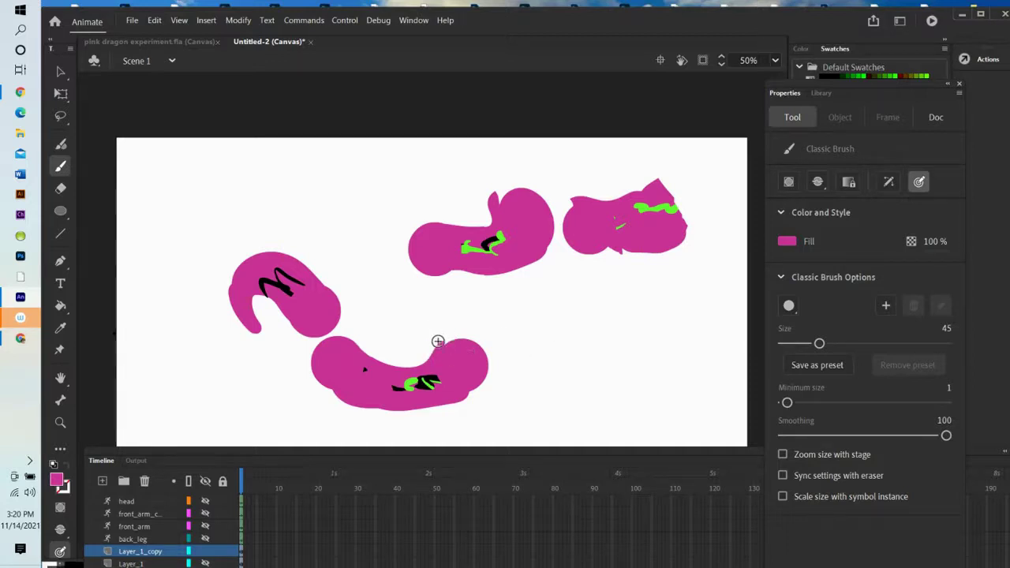
{"action": "left_click_drag", "start_coordinate": [443, 347], "coordinate": [453, 338]}
{"action": "left_click_drag", "start_coordinate": [513, 196], "coordinate": [513, 192]}
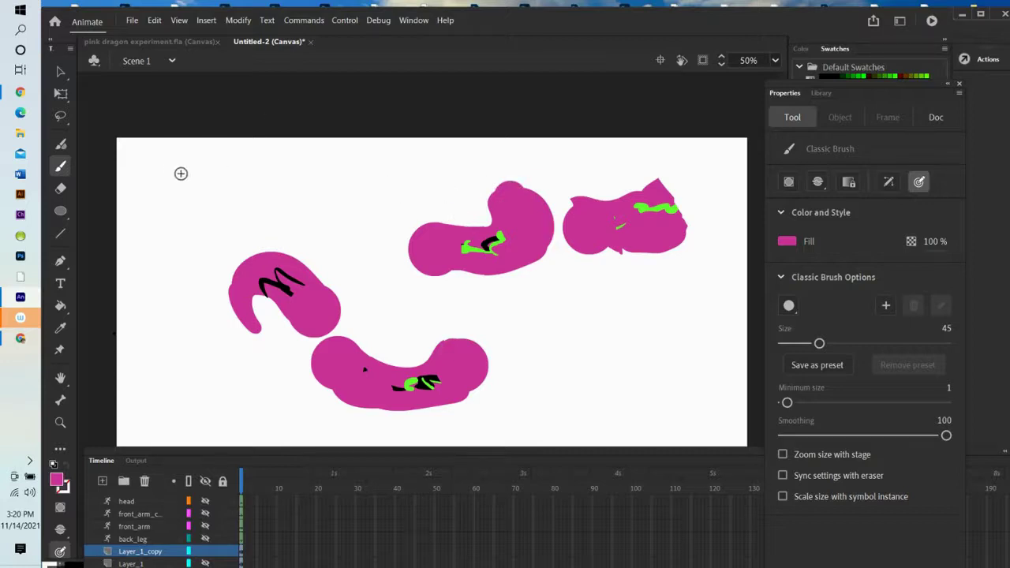
{"action": "left_click", "coordinate": [60, 116]}
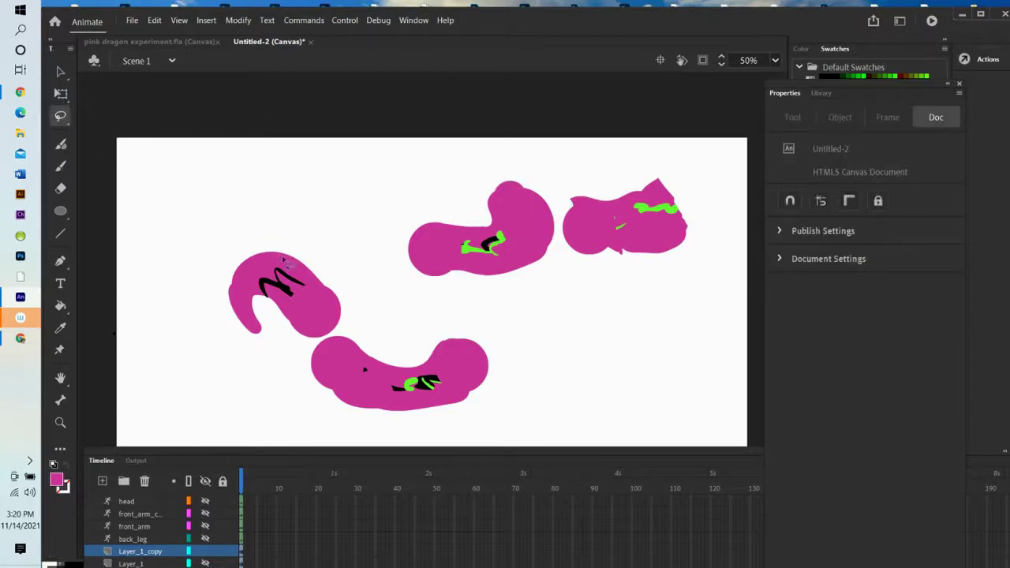
{"action": "mouse_move", "coordinate": [237, 234]}
{"action": "left_mouse_down"}
{"action": "mouse_move", "coordinate": [300, 242]}
{"action": "mouse_move", "coordinate": [356, 302]}
{"action": "mouse_move", "coordinate": [337, 334]}
{"action": "mouse_move", "coordinate": [247, 359]}
{"action": "mouse_move", "coordinate": [206, 279]}
{"action": "mouse_move", "coordinate": [233, 236]}
{"action": "mouse_move", "coordinate": [278, 238]}
{"action": "left_mouse_up"}
{"action": "right_click", "coordinate": [288, 304]}
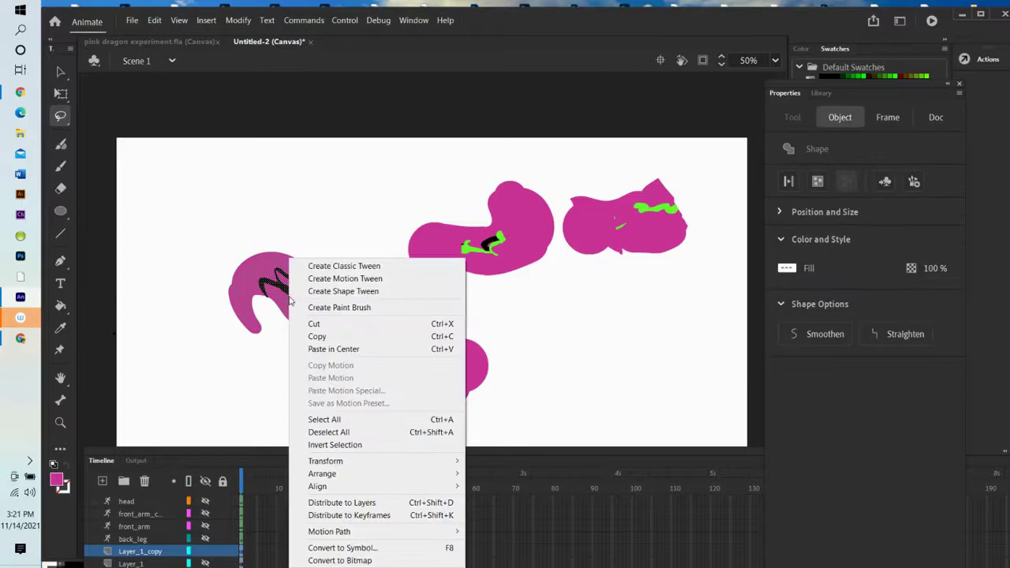
{"action": "left_click", "coordinate": [357, 548]}
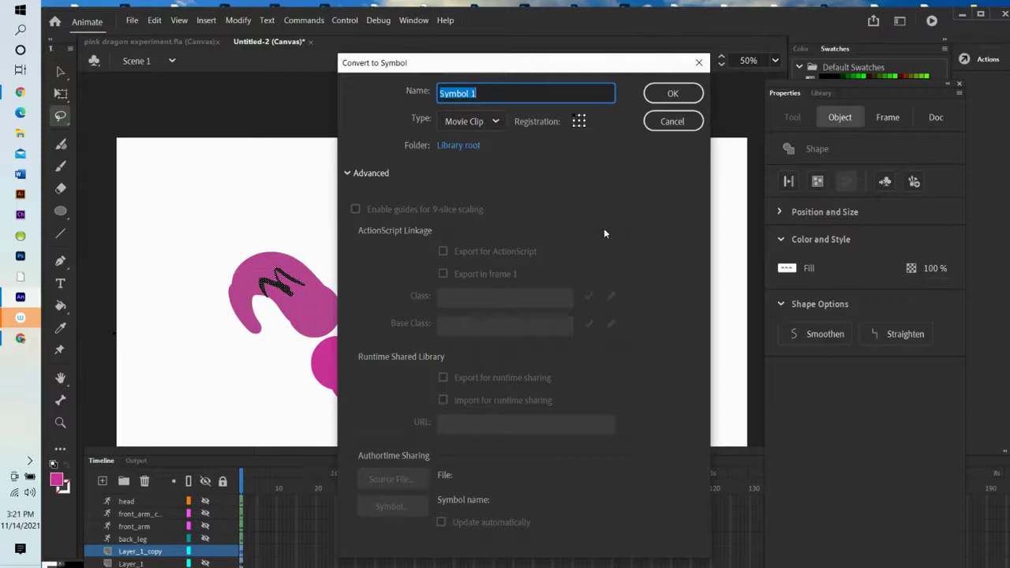
{"action": "left_click", "coordinate": [672, 121]}
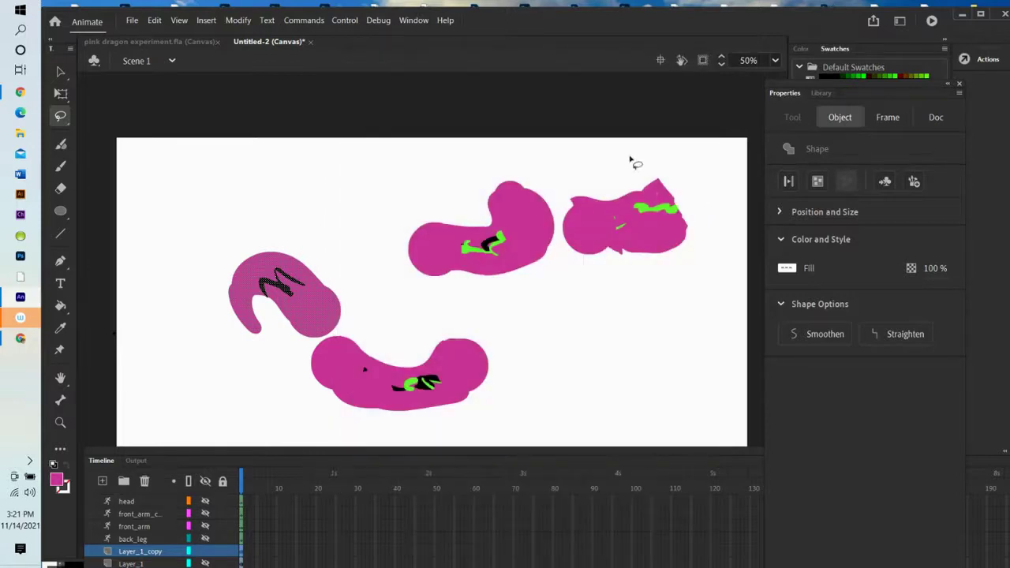
Select the whole neck section with the Lasso and convert it to a movie clip symbol named body1.
{"action": "mouse_move", "coordinate": [655, 168]}
{"action": "left_mouse_down"}
{"action": "mouse_move", "coordinate": [587, 175]}
{"action": "mouse_move", "coordinate": [562, 196]}
{"action": "mouse_move", "coordinate": [554, 231]}
{"action": "mouse_move", "coordinate": [579, 270]}
{"action": "mouse_move", "coordinate": [647, 283]}
{"action": "mouse_move", "coordinate": [699, 265]}
{"action": "mouse_move", "coordinate": [690, 198]}
{"action": "mouse_move", "coordinate": [653, 168]}
{"action": "left_mouse_up"}
{"action": "right_click", "coordinate": [645, 223]}
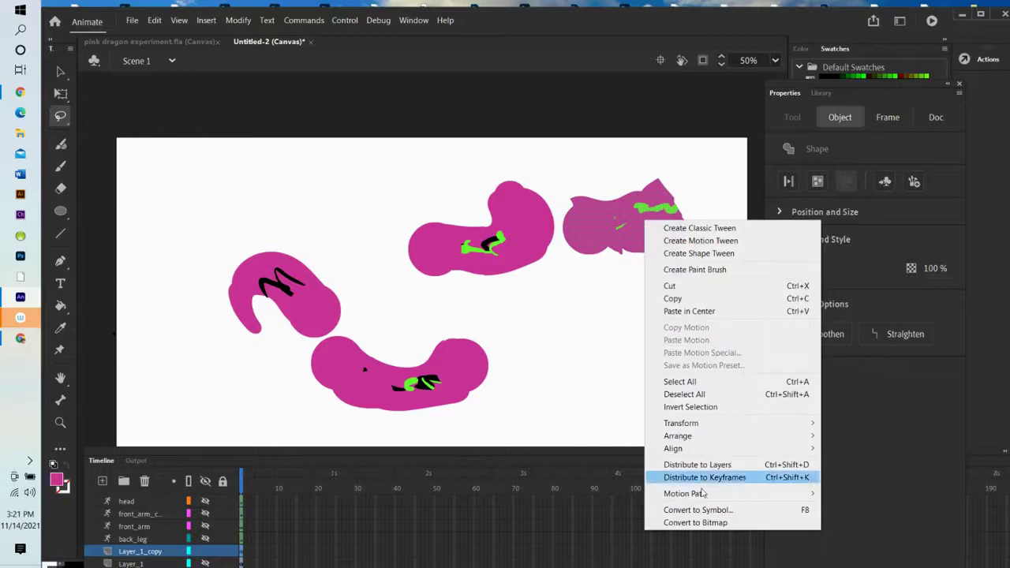
{"action": "left_click", "coordinate": [708, 513]}
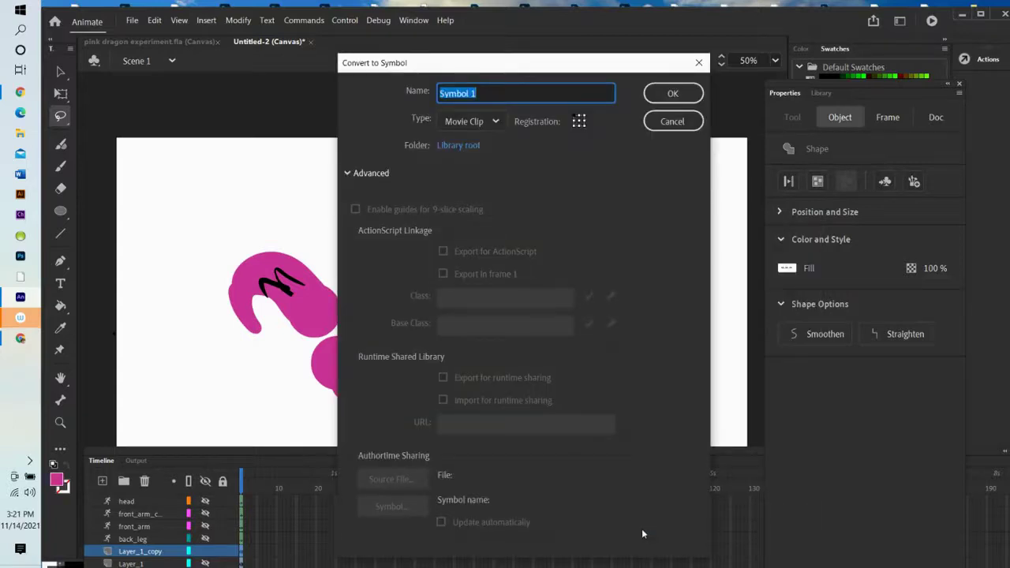
{"action": "type", "text": "body1"}
{"action": "left_click", "coordinate": [665, 92]}
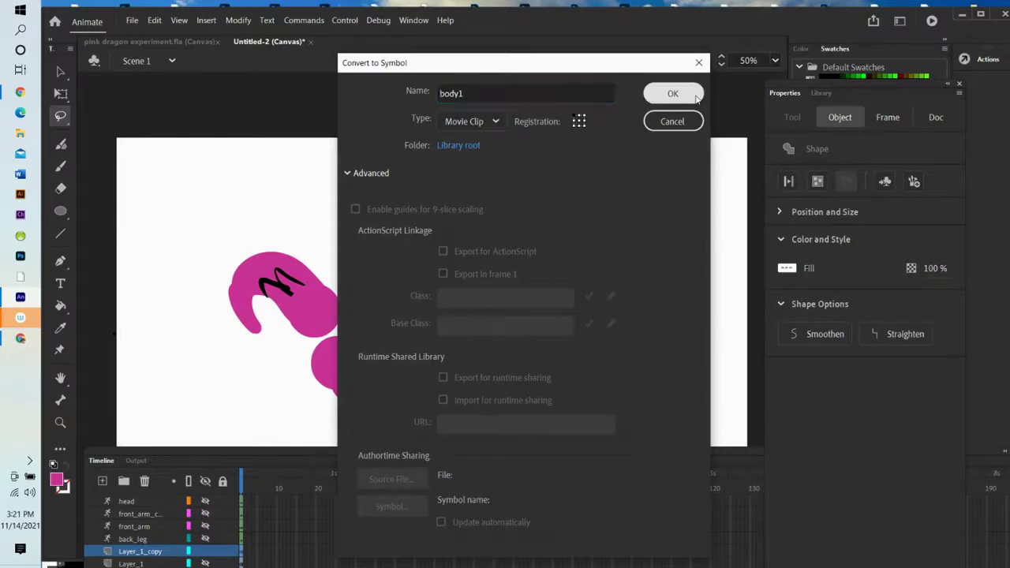
Select the whole middle section with the Lasso and convert it to a movie clip symbol named body2.
{"action": "mouse_move", "coordinate": [456, 171]}
{"action": "left_mouse_down"}
{"action": "mouse_move", "coordinate": [389, 211]}
{"action": "mouse_move", "coordinate": [386, 245]}
{"action": "mouse_move", "coordinate": [449, 312]}
{"action": "mouse_move", "coordinate": [502, 297]}
{"action": "mouse_move", "coordinate": [559, 253]}
{"action": "mouse_move", "coordinate": [560, 212]}
{"action": "mouse_move", "coordinate": [543, 186]}
{"action": "mouse_move", "coordinate": [480, 176]}
{"action": "left_mouse_up"}
{"action": "right_click", "coordinate": [498, 220]}
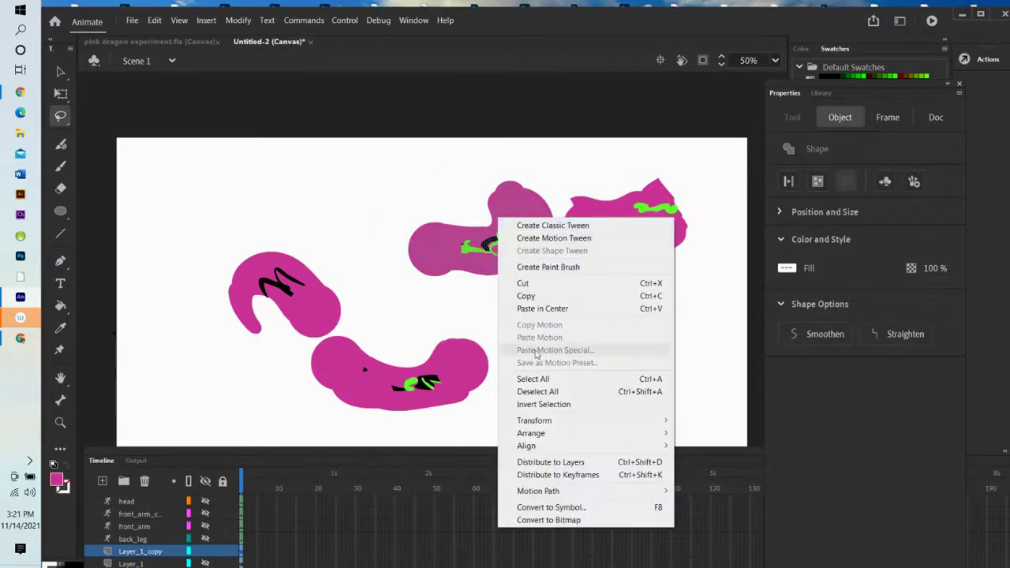
{"action": "left_click", "coordinate": [551, 507]}
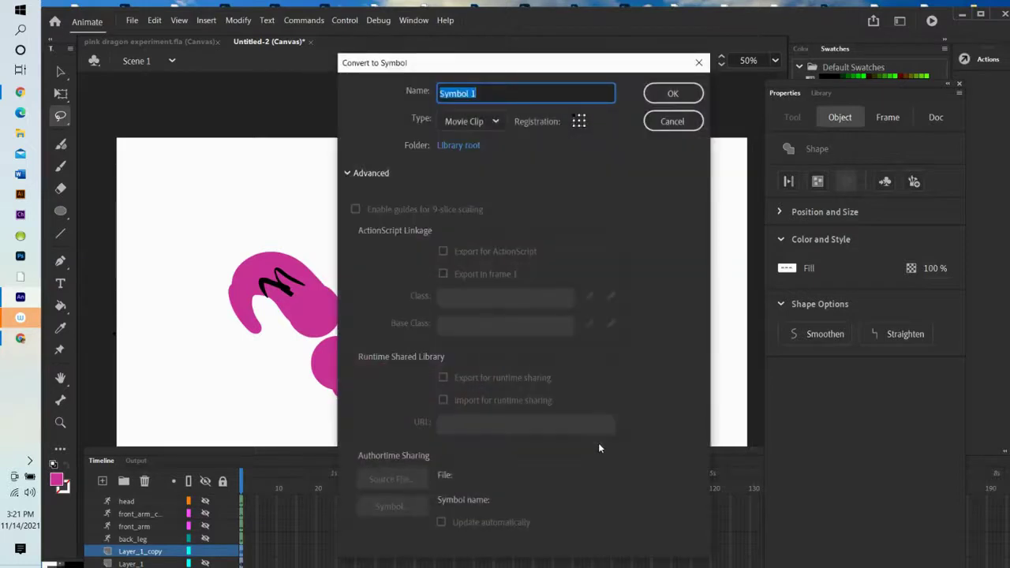
{"action": "type", "text": "body2"}
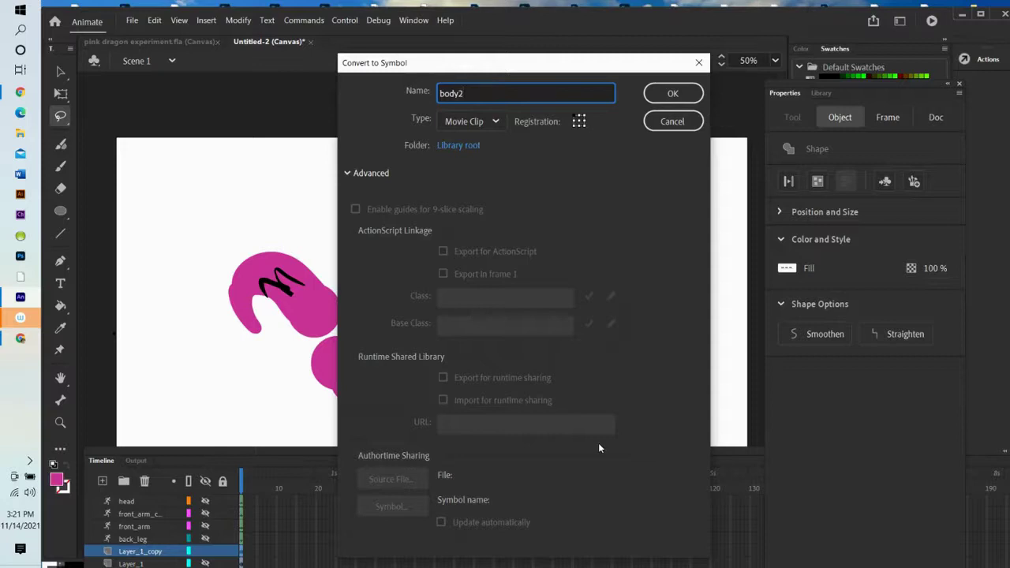
{"action": "left_click", "coordinate": [672, 93]}
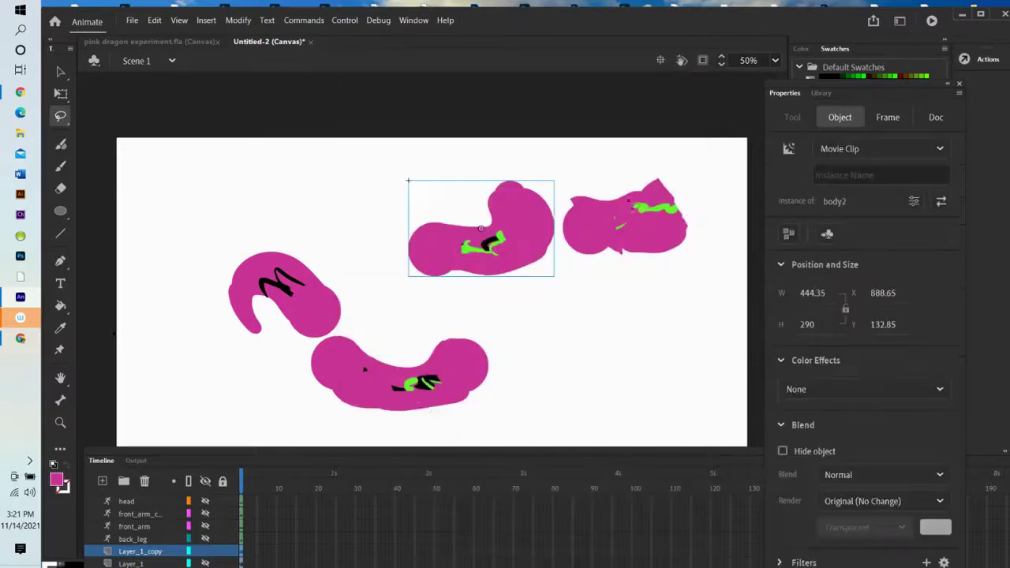
Select the hind section with the Lasso and move it away from the tail, beneath the middle section.
{"action": "left_click", "coordinate": [384, 343]}
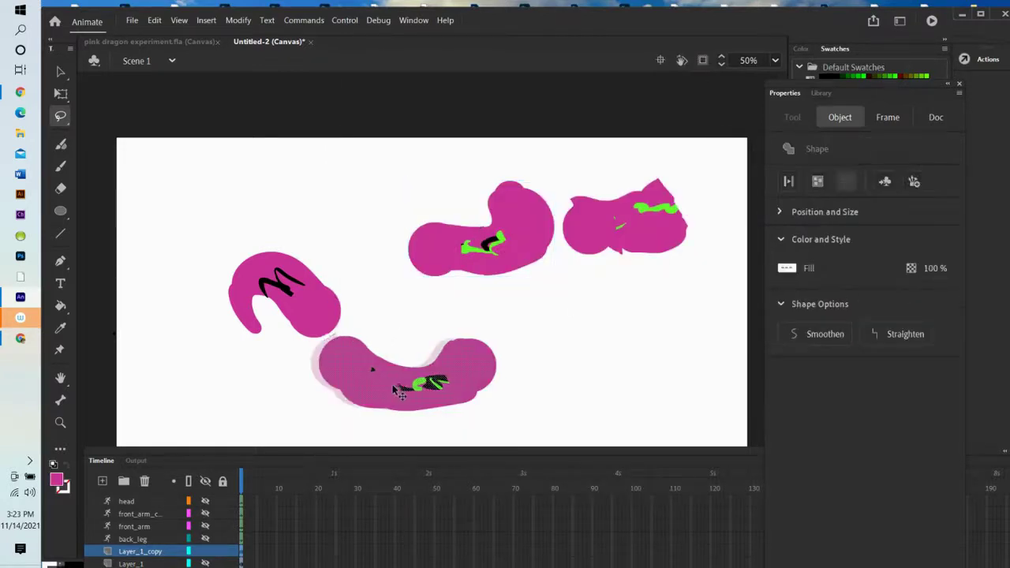
{"action": "left_click_drag", "start_coordinate": [383, 343], "coordinate": [498, 322]}
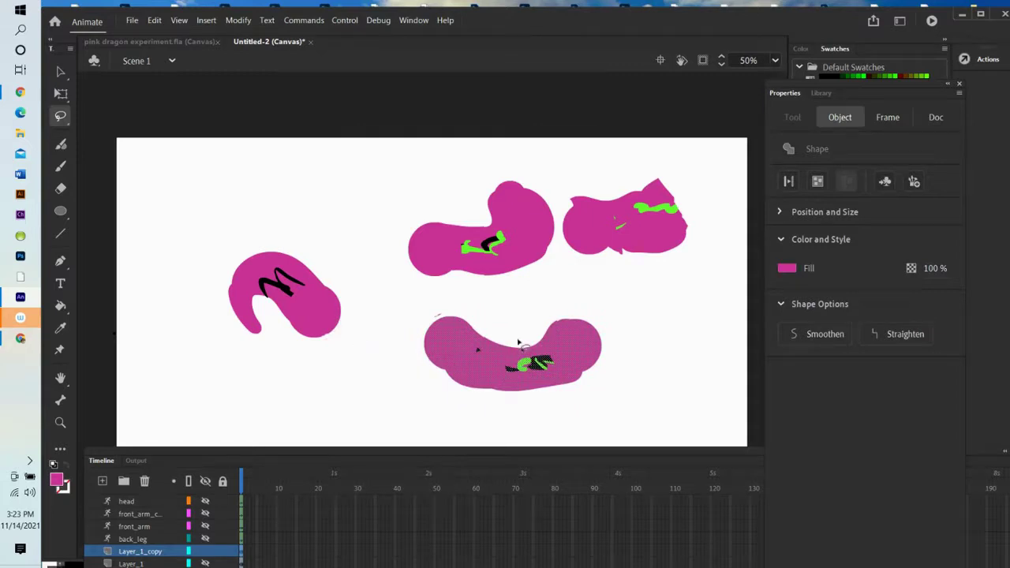
{"action": "right_click", "coordinate": [512, 371]}
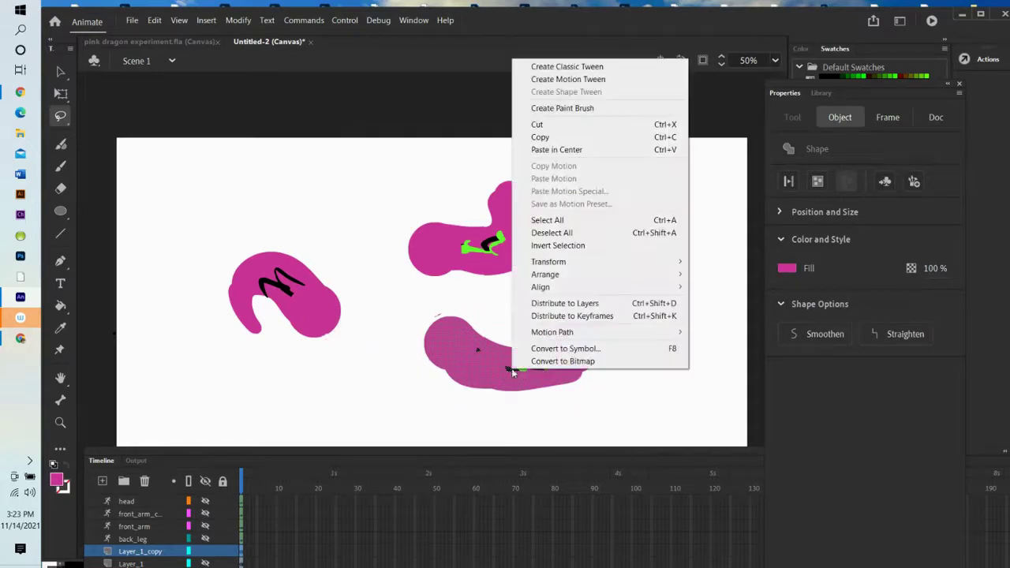
{"action": "left_click", "coordinate": [565, 348]}
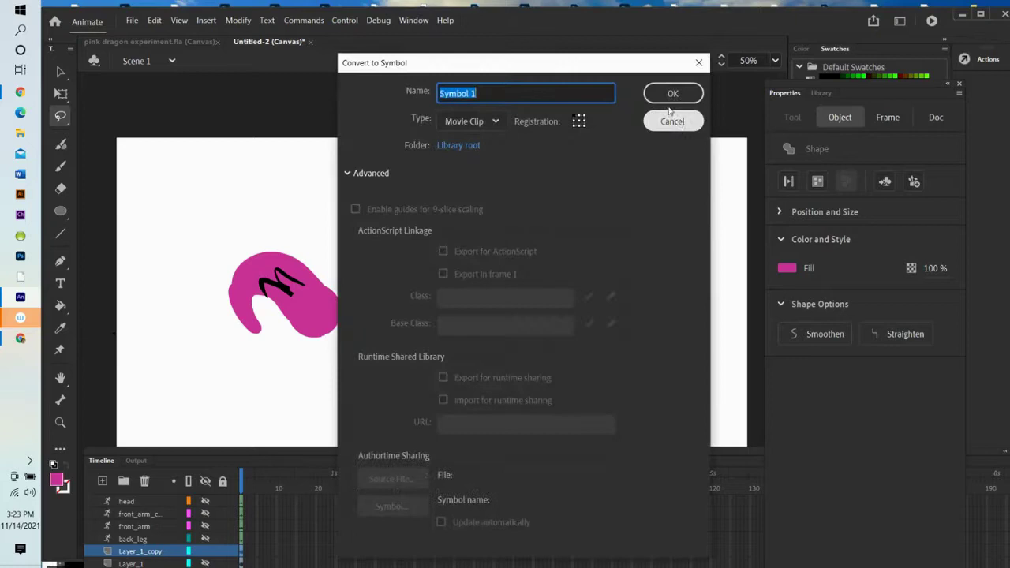
{"action": "left_click", "coordinate": [670, 124]}
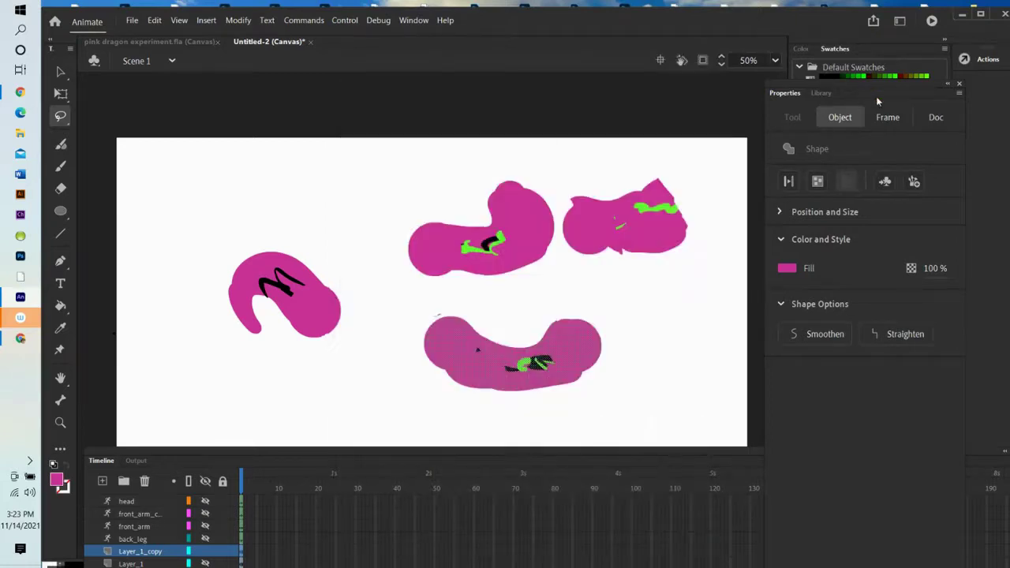
Convert the selected hind section to a movie clip symbol named body3.
{"action": "left_click", "coordinate": [823, 94]}
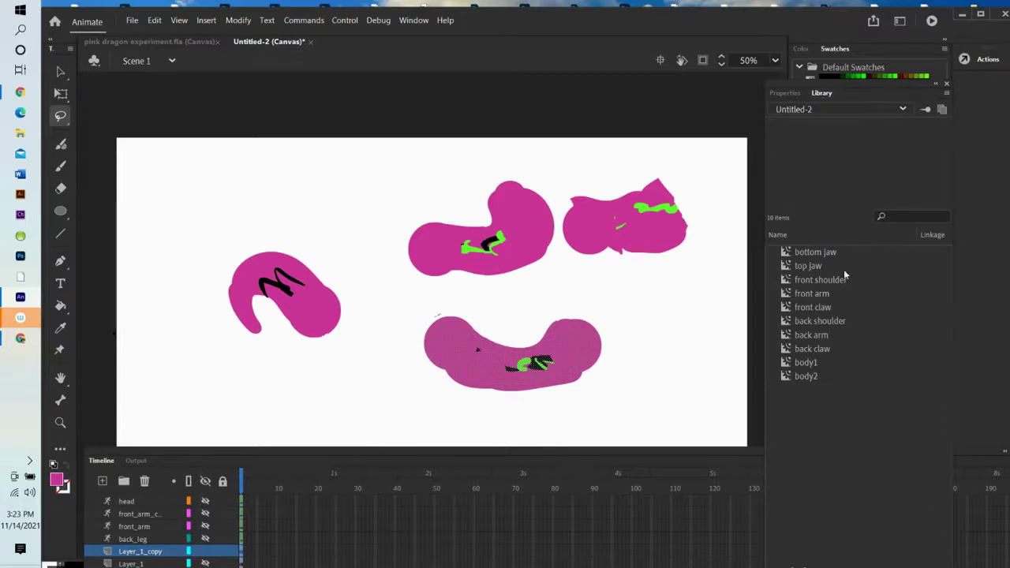
{"action": "right_click", "coordinate": [488, 364]}
{"action": "left_click", "coordinate": [521, 344]}
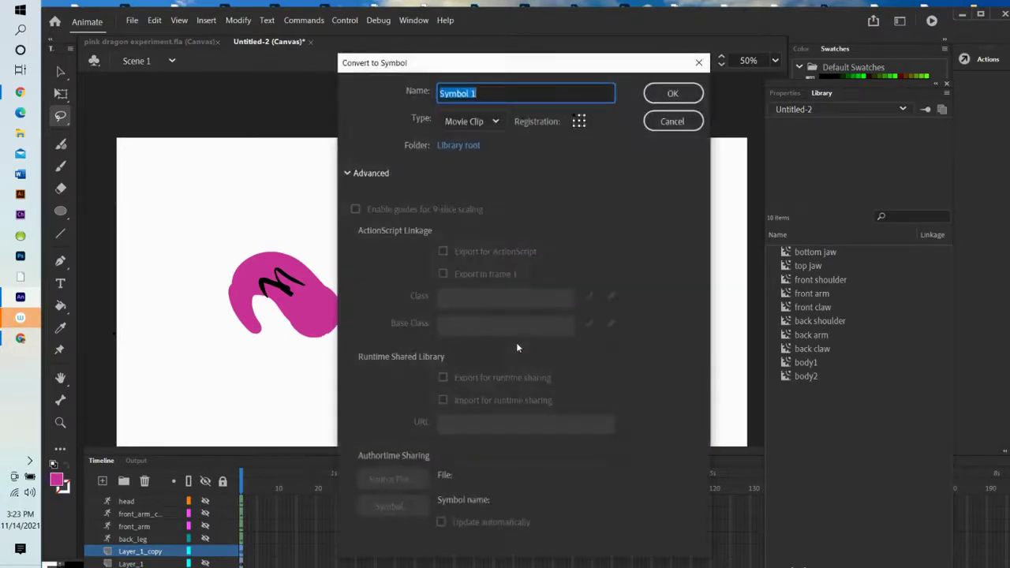
{"action": "type", "text": "body3"}
{"action": "left_click", "coordinate": [672, 93]}
Select the tail section with the Lasso and convert it to a movie clip symbol named body4.
{"action": "mouse_move", "coordinate": [223, 241]}
{"action": "left_mouse_down"}
{"action": "mouse_move", "coordinate": [257, 236]}
{"action": "mouse_move", "coordinate": [332, 260]}
{"action": "mouse_move", "coordinate": [381, 319]}
{"action": "mouse_move", "coordinate": [350, 367]}
{"action": "mouse_move", "coordinate": [244, 377]}
{"action": "mouse_move", "coordinate": [167, 210]}
{"action": "mouse_move", "coordinate": [229, 239]}
{"action": "mouse_move", "coordinate": [280, 251]}
{"action": "left_mouse_up"}
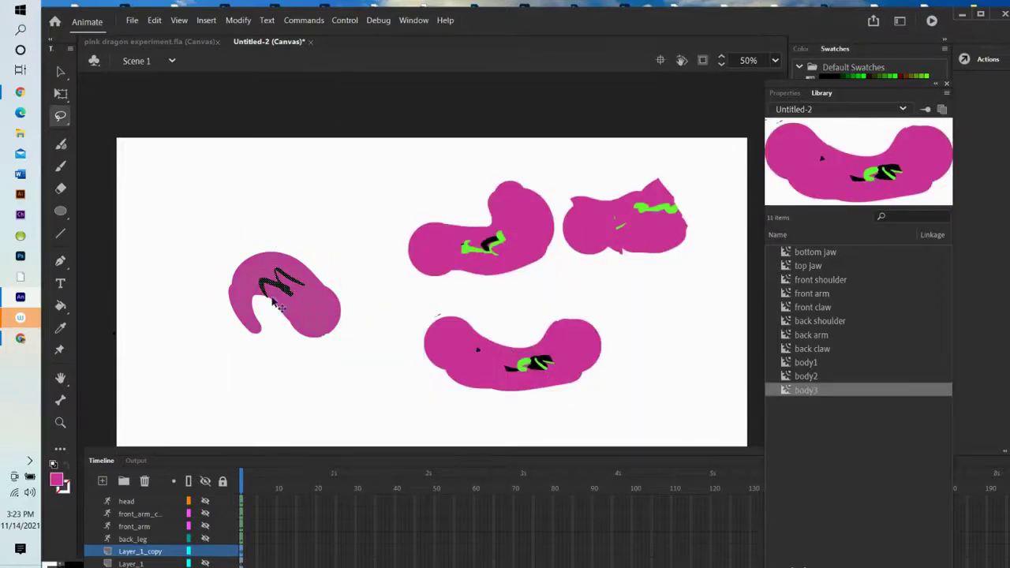
{"action": "right_click", "coordinate": [287, 326]}
{"action": "left_click", "coordinate": [331, 543]}
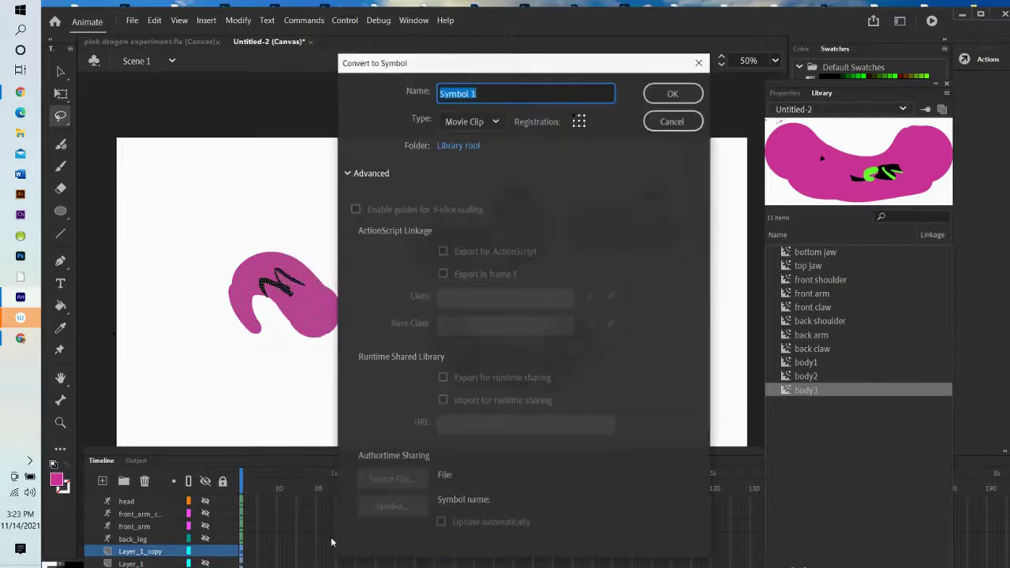
{"action": "type", "text": "body4"}
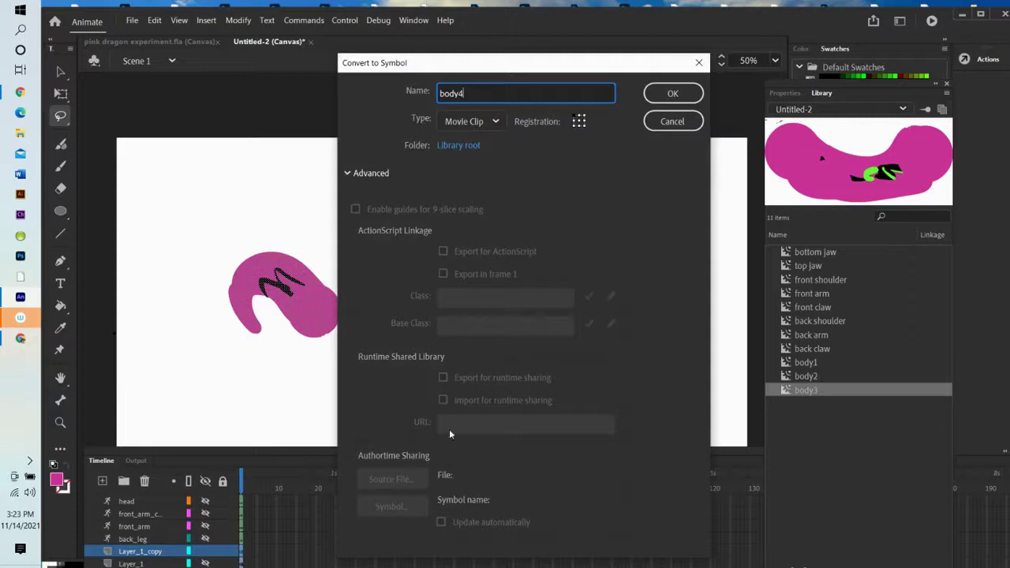
{"action": "left_click", "coordinate": [671, 92]}
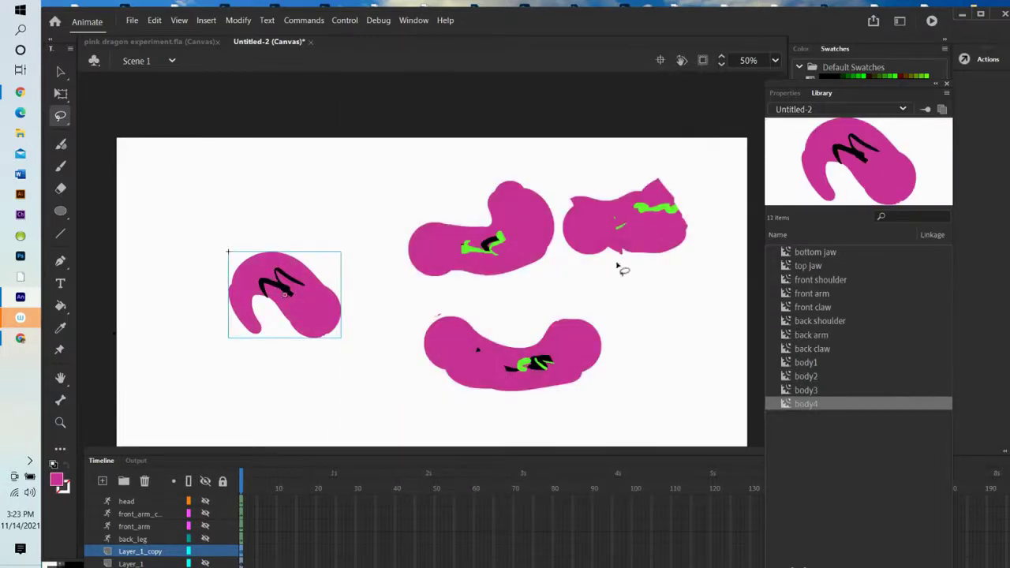
Move the four body symbols together so their rounded ends overlap in one continuous chain from neck to tail.
{"action": "left_click", "coordinate": [61, 72]}
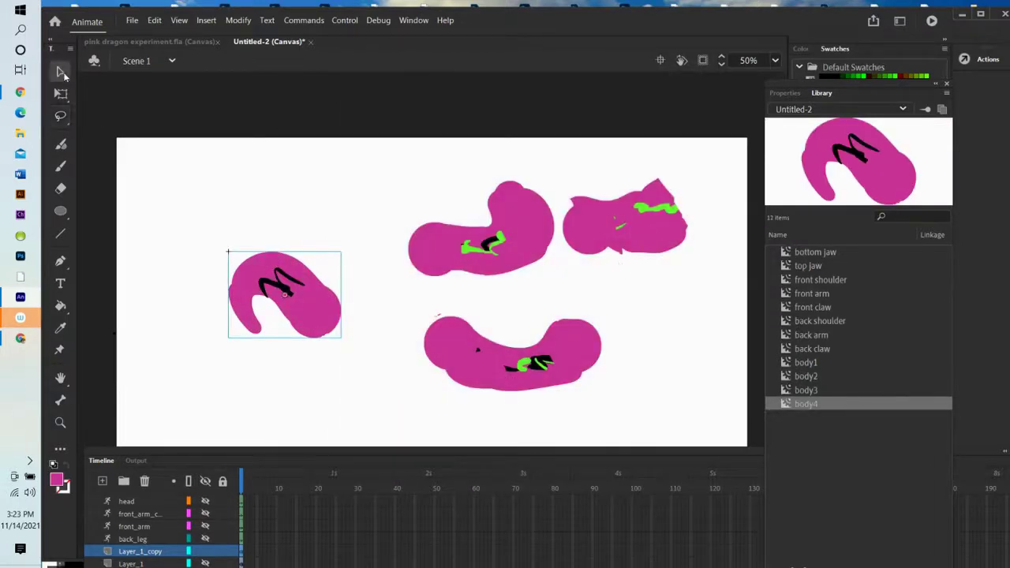
{"action": "left_click_drag", "start_coordinate": [654, 227], "coordinate": [654, 242]}
{"action": "left_click_drag", "start_coordinate": [520, 254], "coordinate": [582, 288]}
{"action": "left_click_drag", "start_coordinate": [508, 383], "coordinate": [427, 330]}
{"action": "left_click_drag", "start_coordinate": [292, 300], "coordinate": [339, 273]}
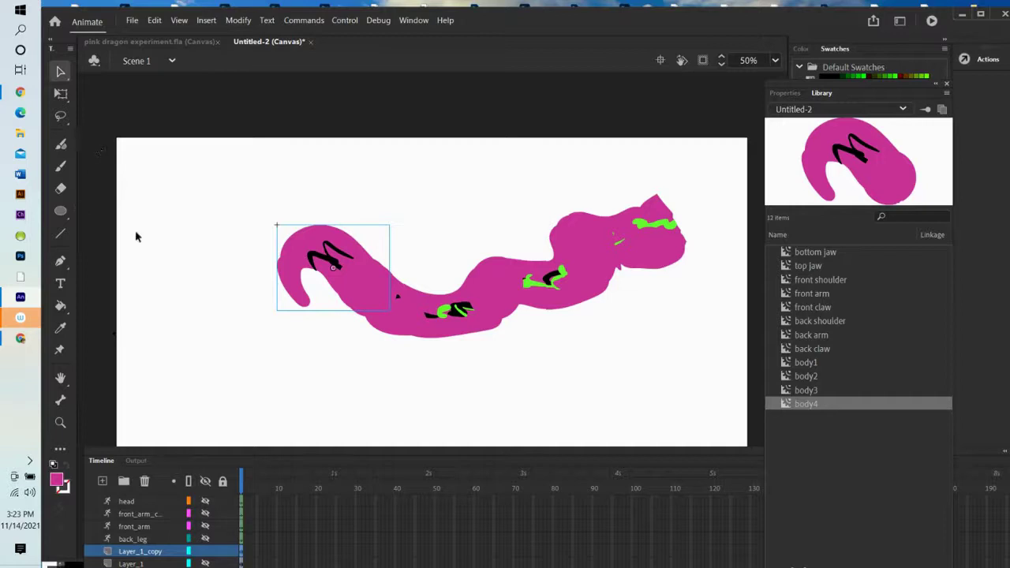
{"action": "left_click", "coordinate": [667, 242]}
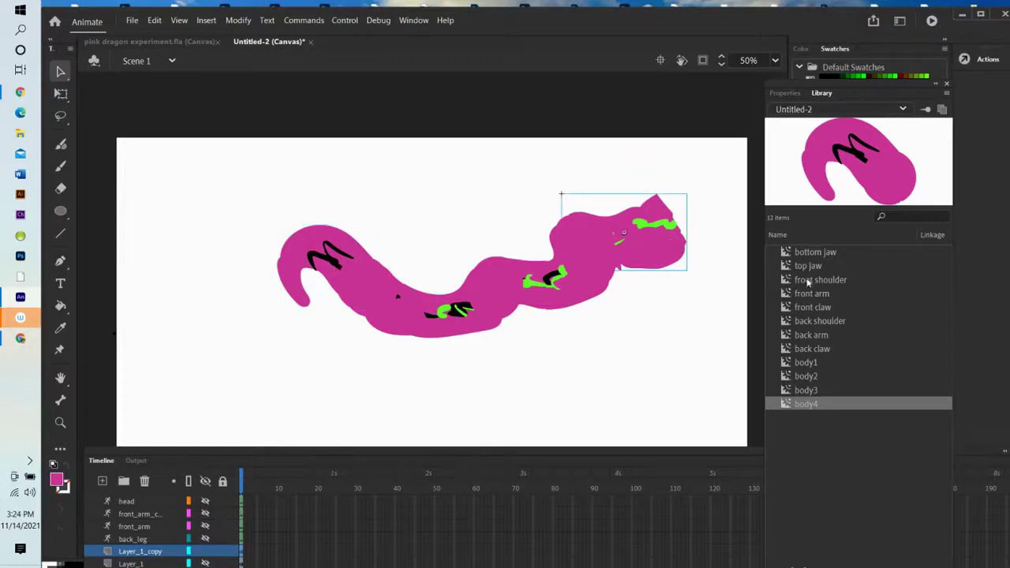
{"action": "double_click", "coordinate": [789, 362]}
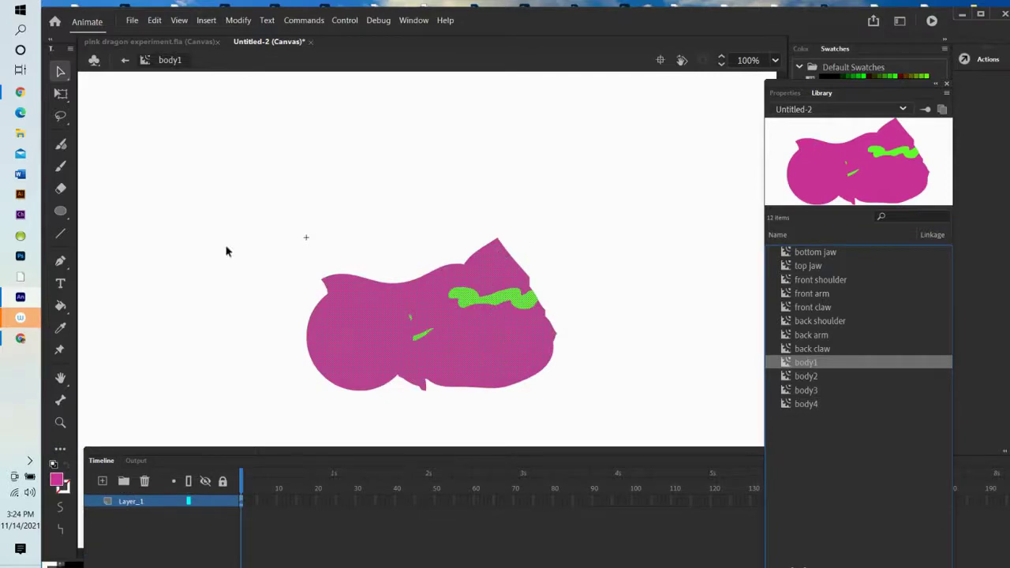
{"action": "left_click", "coordinate": [124, 63]}
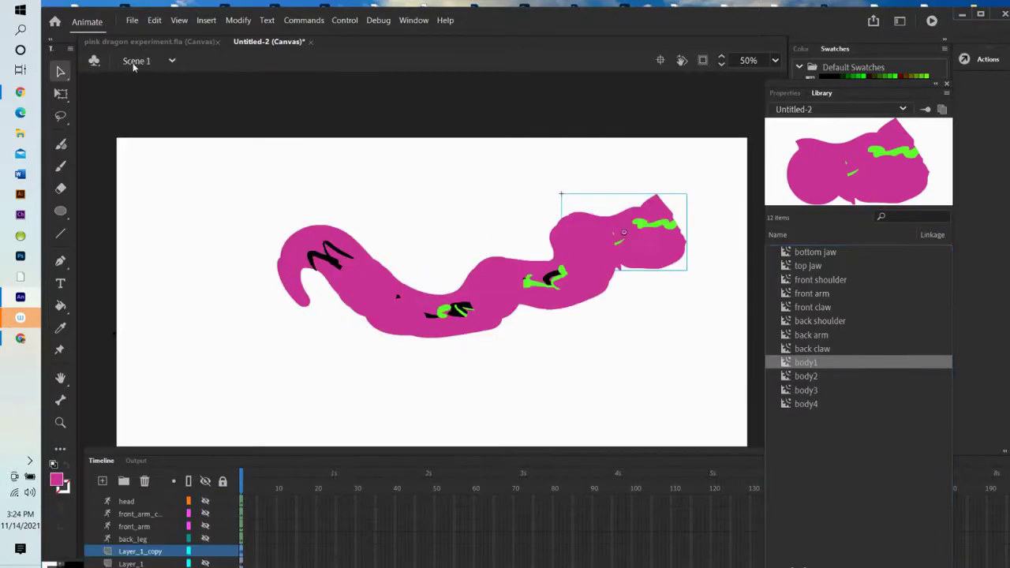
Inside the body1 symbol, draw a magenta oval, place it over the pointed head end of the neck, and return to Scene 1.
{"action": "double_click", "coordinate": [786, 365]}
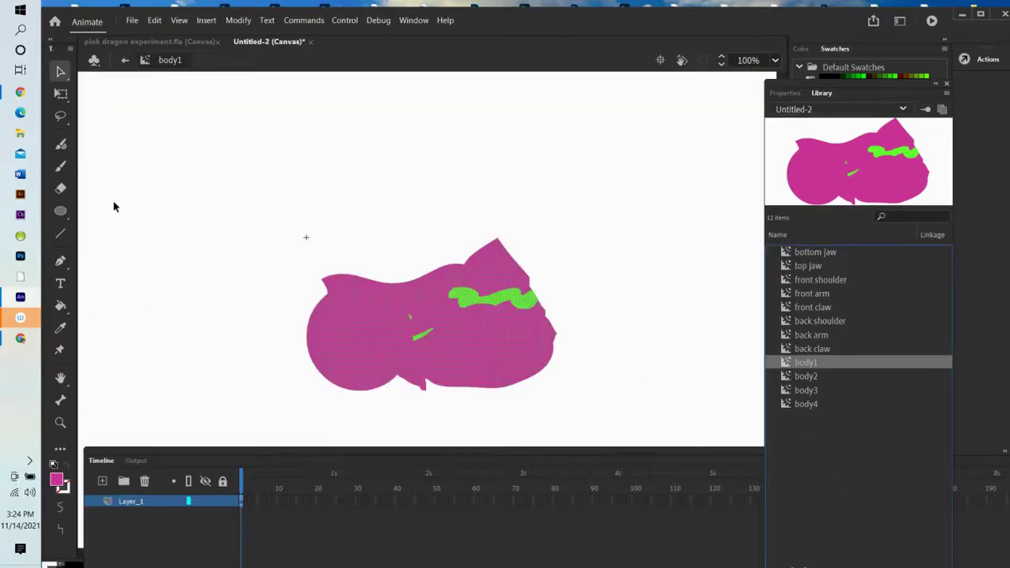
{"action": "left_click", "coordinate": [60, 212]}
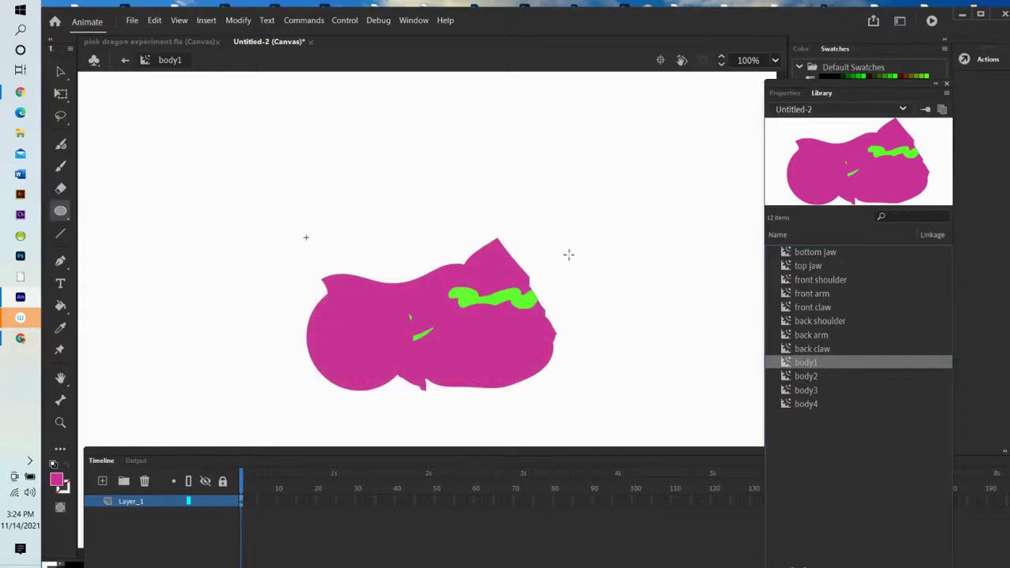
{"action": "left_click_drag", "start_coordinate": [570, 202], "coordinate": [656, 298]}
{"action": "left_click", "coordinate": [60, 72]}
{"action": "left_click_drag", "start_coordinate": [602, 260], "coordinate": [529, 275]}
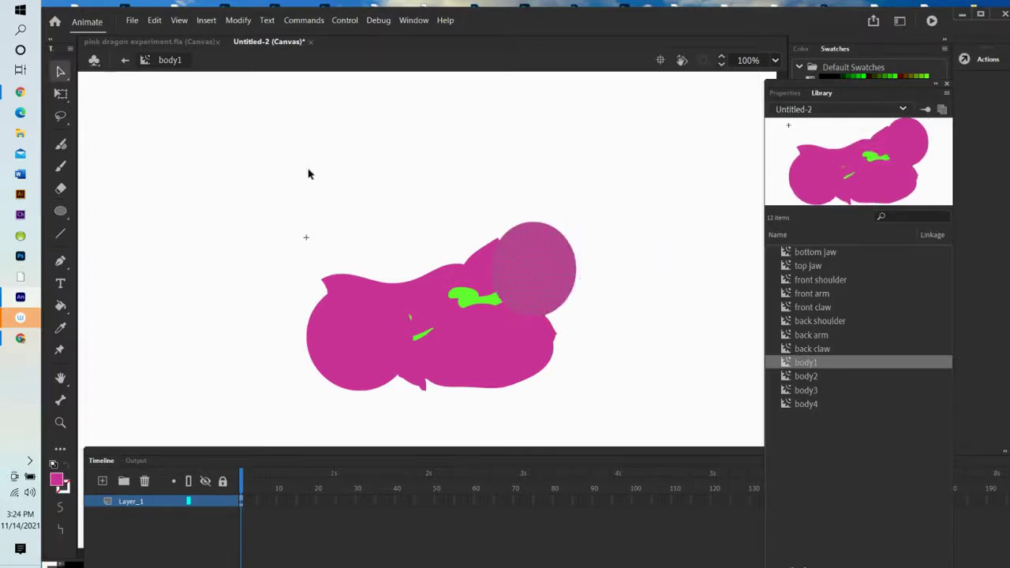
{"action": "left_click", "coordinate": [124, 62]}
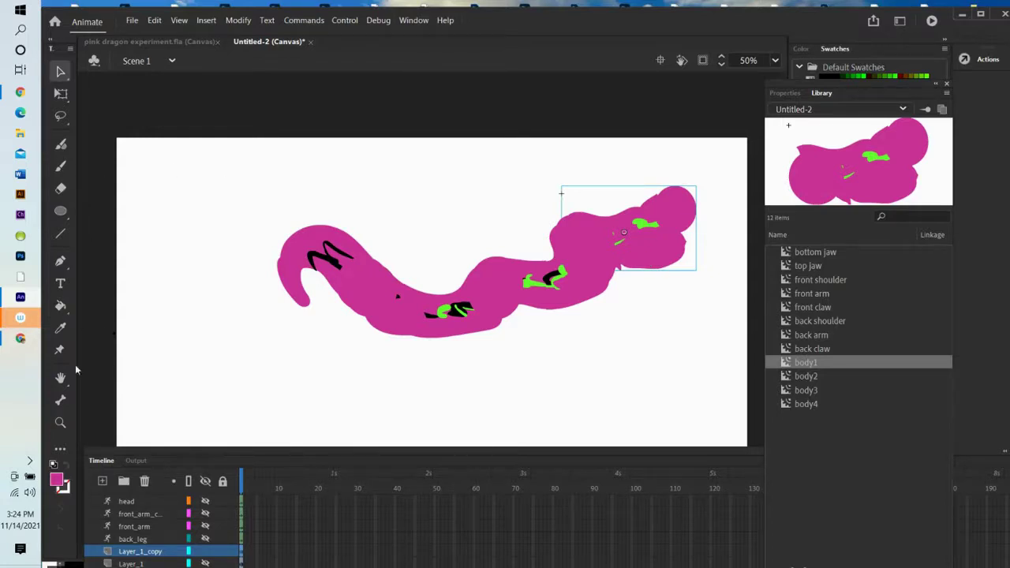
Link the body sections with a chain of bones running from the neck through body2 and body3 to the tail.
{"action": "left_click", "coordinate": [60, 400]}
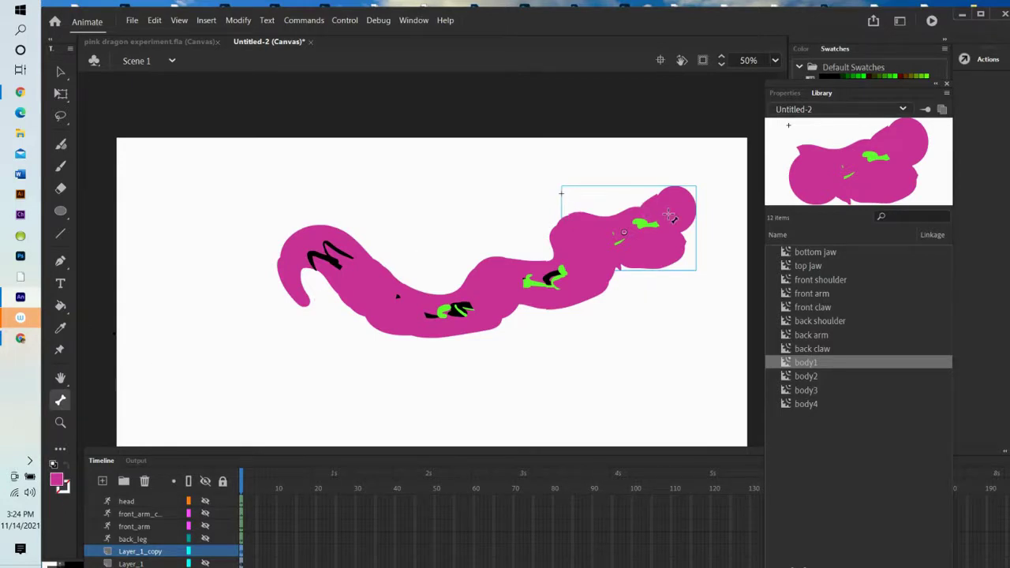
{"action": "mouse_move", "coordinate": [665, 219]}
{"action": "left_mouse_down"}
{"action": "mouse_move", "coordinate": [546, 284]}
{"action": "mouse_move", "coordinate": [461, 310]}
{"action": "left_mouse_up"}
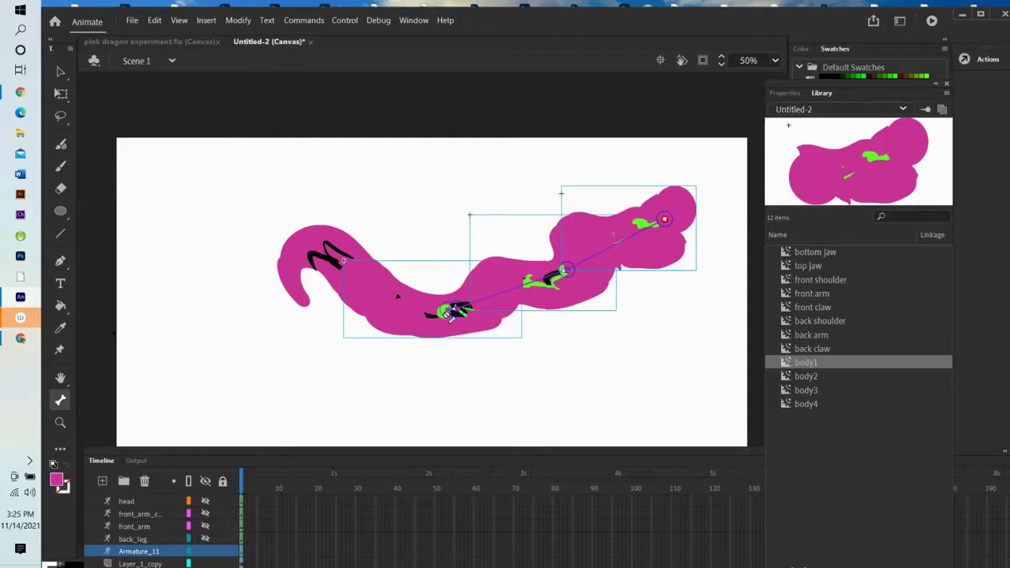
{"action": "left_click_drag", "start_coordinate": [378, 301], "coordinate": [361, 280]}
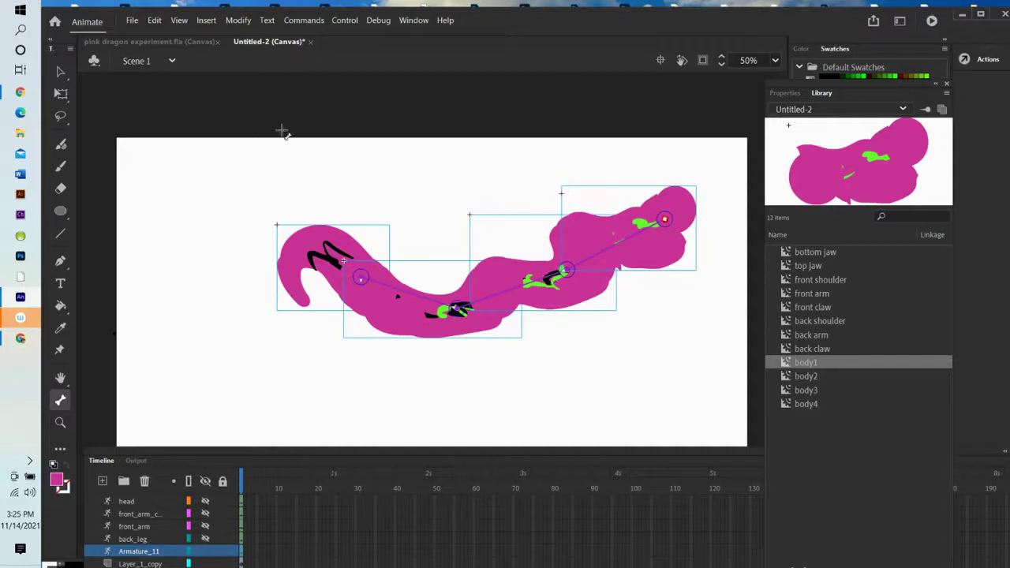
Swing the tail and middle sections of the rigged body to test the joints, leaving it in a gentle curve.
{"action": "left_click", "coordinate": [61, 72]}
{"action": "left_click_drag", "start_coordinate": [301, 259], "coordinate": [246, 178]}
{"action": "left_click_drag", "start_coordinate": [477, 187], "coordinate": [478, 246]}
{"action": "left_click_drag", "start_coordinate": [371, 344], "coordinate": [355, 285]}
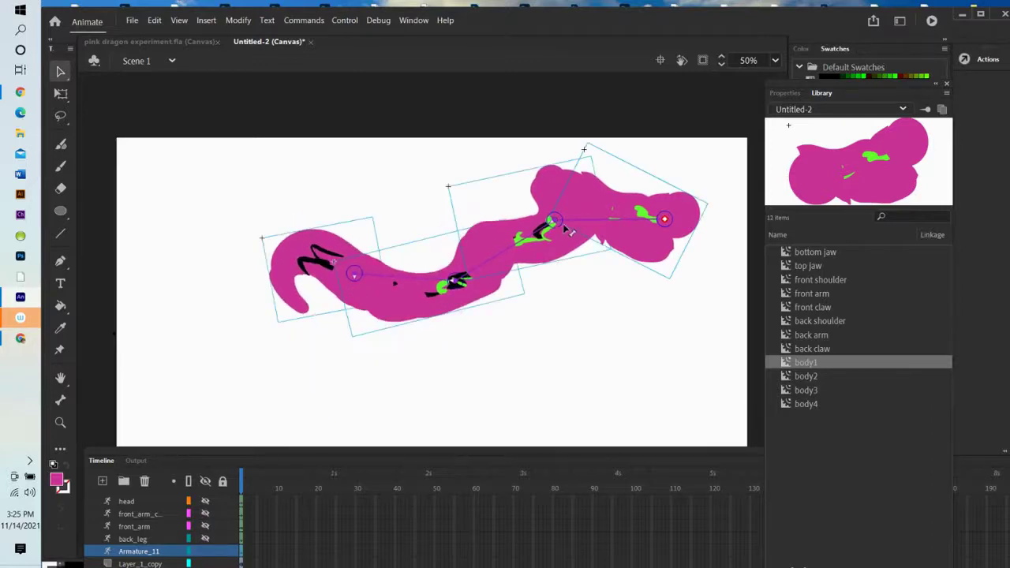
{"action": "left_click_drag", "start_coordinate": [538, 252], "coordinate": [620, 277]}
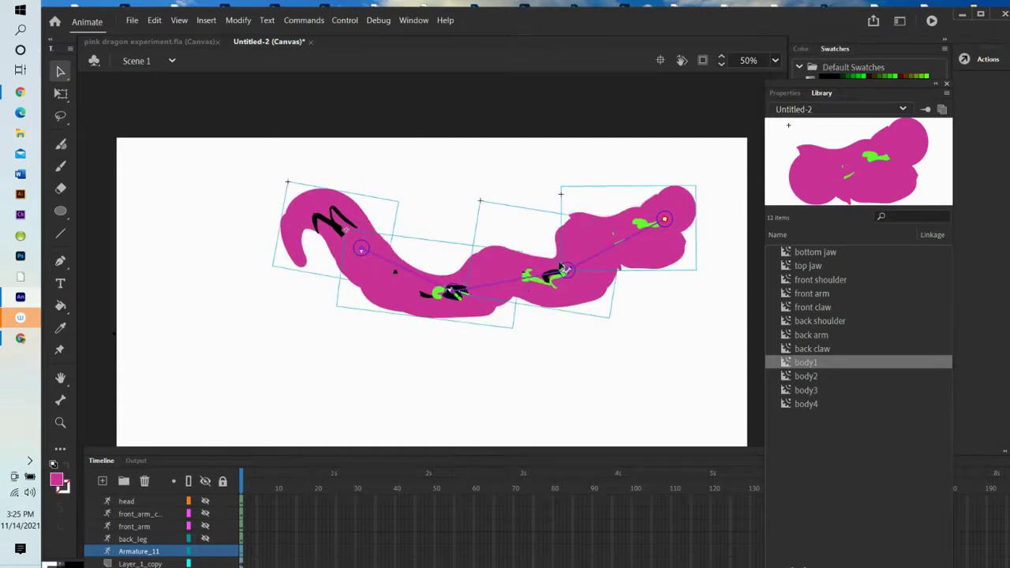
Move the whole body armature down and to the left with Free Transform, and show the back_leg and front_arm layers.
{"action": "left_click", "coordinate": [61, 93]}
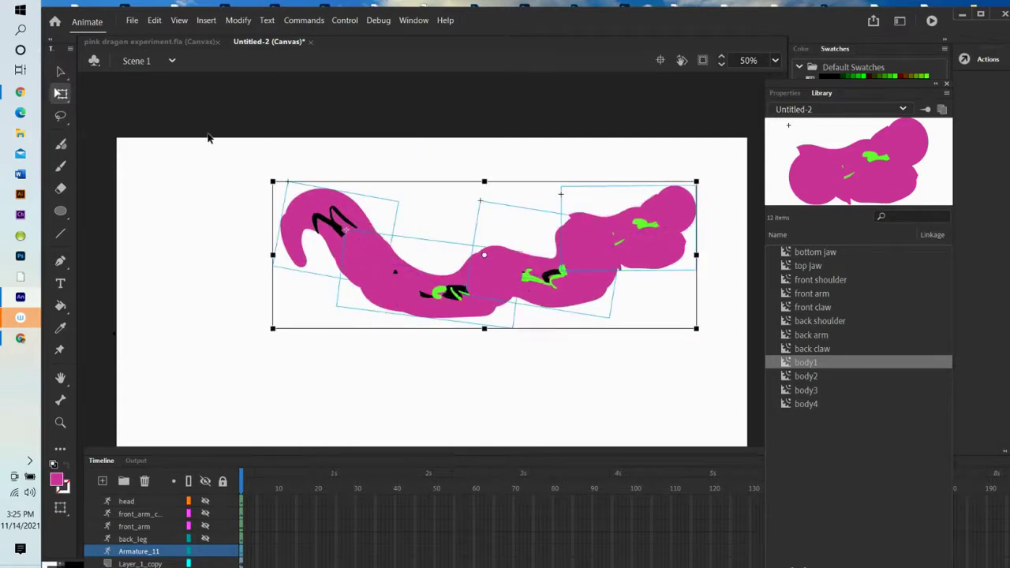
{"action": "left_click_drag", "start_coordinate": [591, 239], "coordinate": [500, 303]}
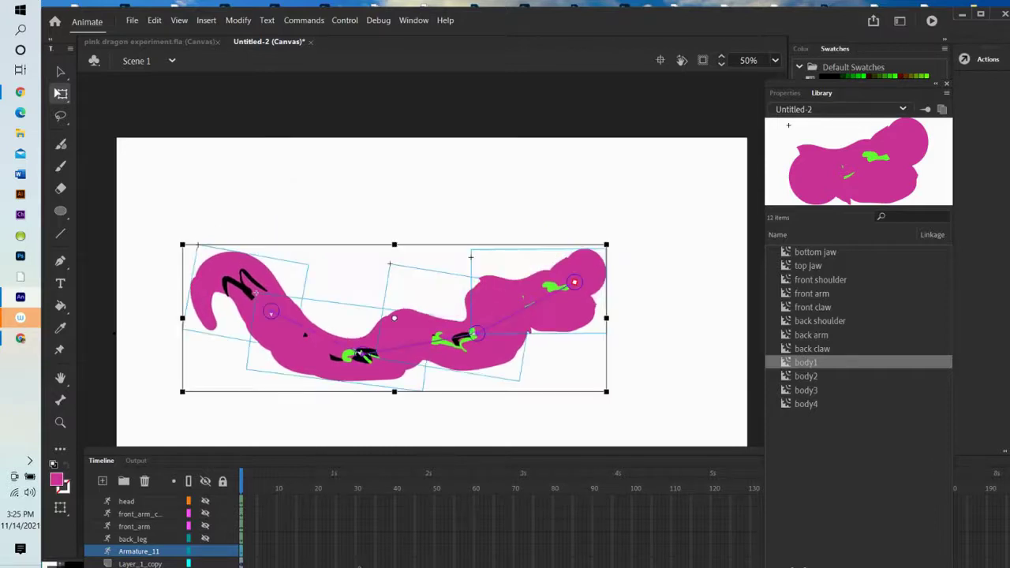
{"action": "left_click", "coordinate": [205, 539]}
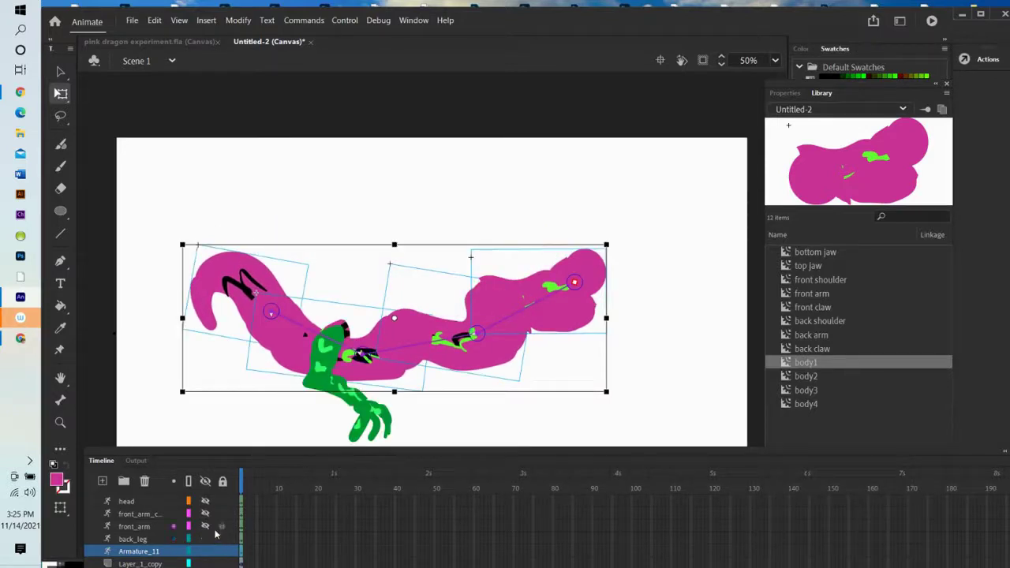
{"action": "left_click", "coordinate": [205, 527]}
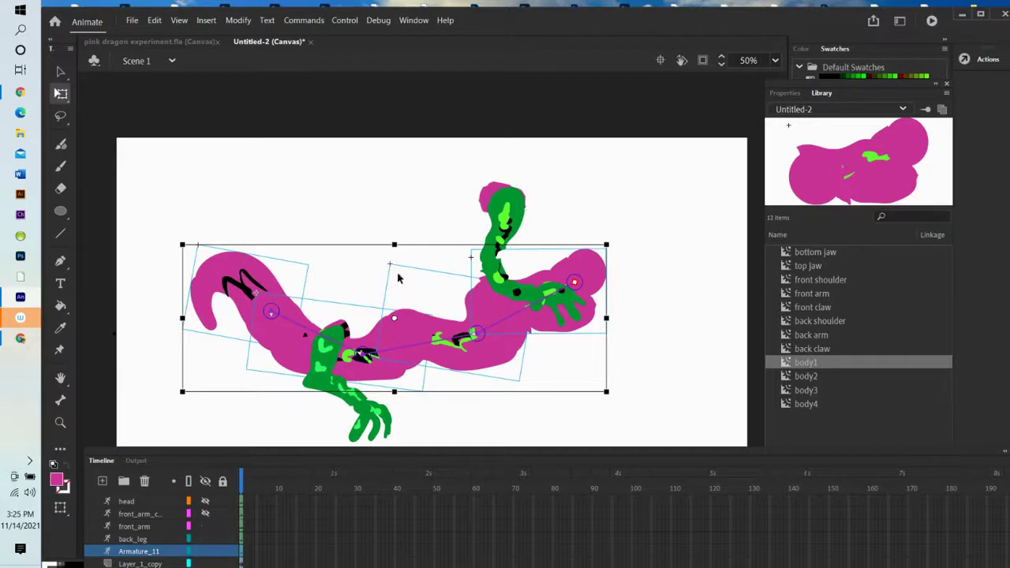
{"action": "left_click", "coordinate": [467, 189]}
{"action": "left_click_drag", "start_coordinate": [470, 178], "coordinate": [590, 336]}
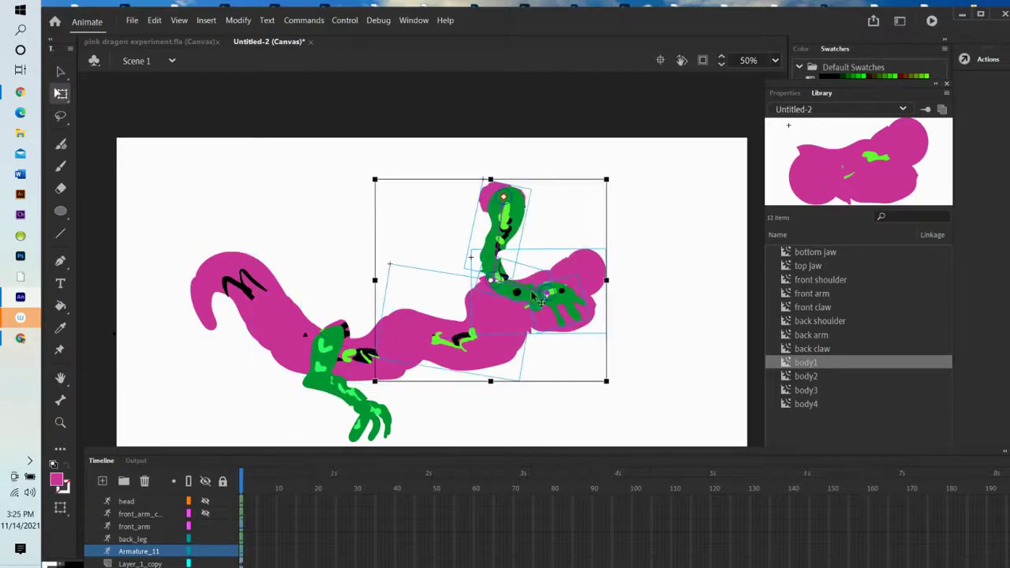
{"action": "left_click", "coordinate": [649, 245]}
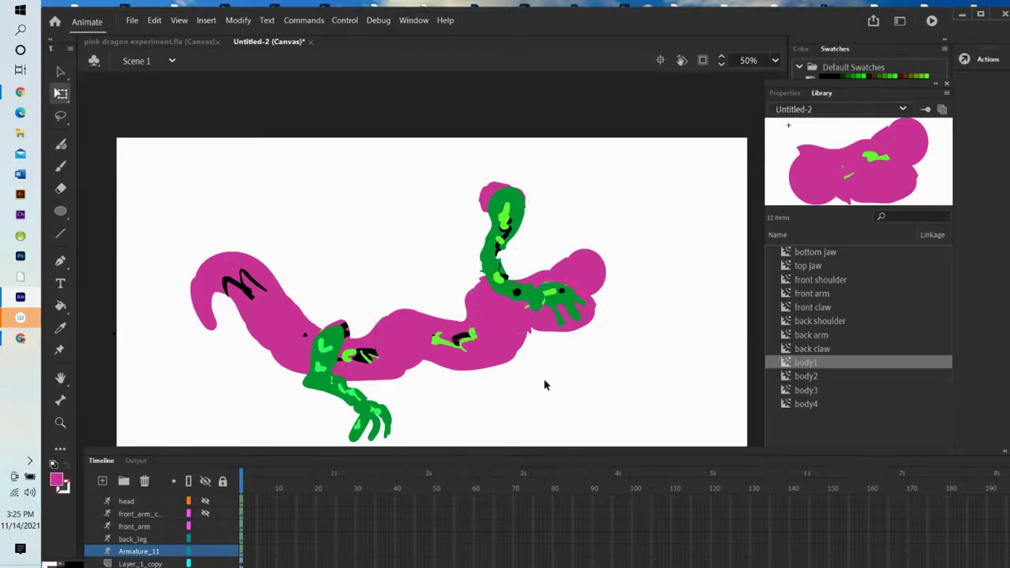
Hide the Armature_11 layer, select all three pieces of the front arm, and move the arm to the lower right of the stage.
{"action": "left_click", "coordinate": [217, 526]}
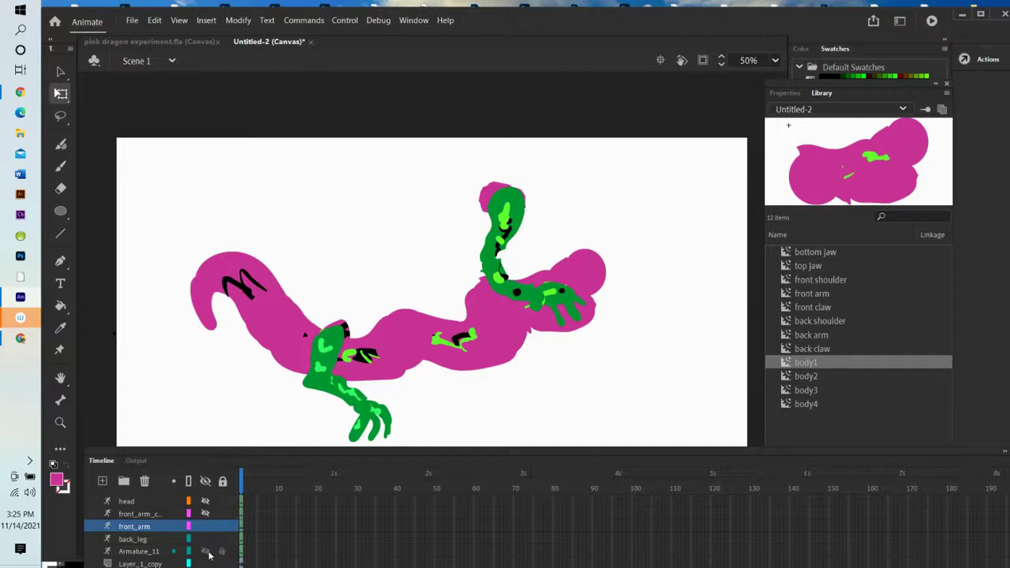
{"action": "left_click", "coordinate": [205, 551]}
{"action": "left_click", "coordinate": [500, 213]}
{"action": "left_click_drag", "start_coordinate": [500, 213], "coordinate": [385, 209]}
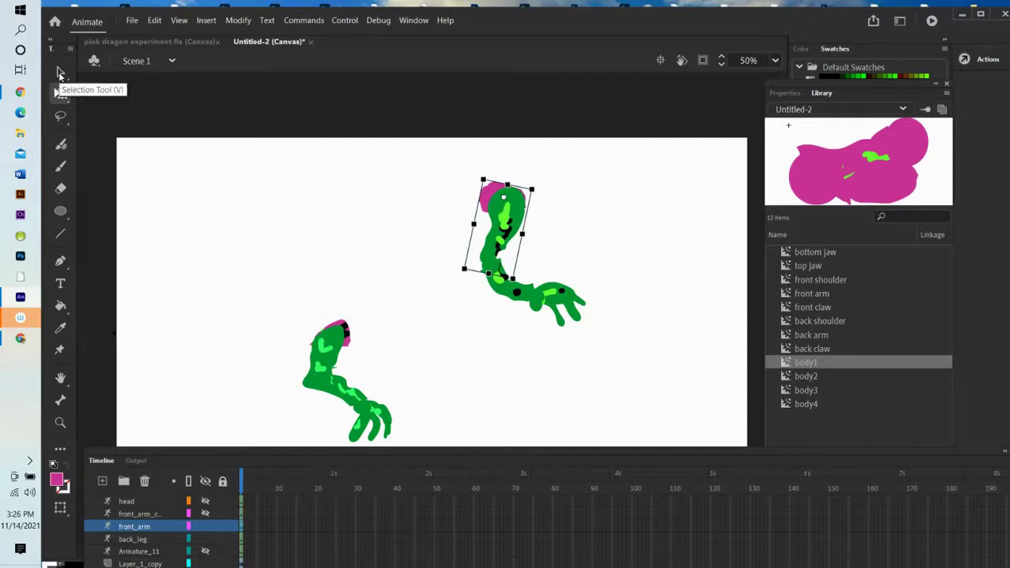
{"action": "left_click", "coordinate": [61, 400]}
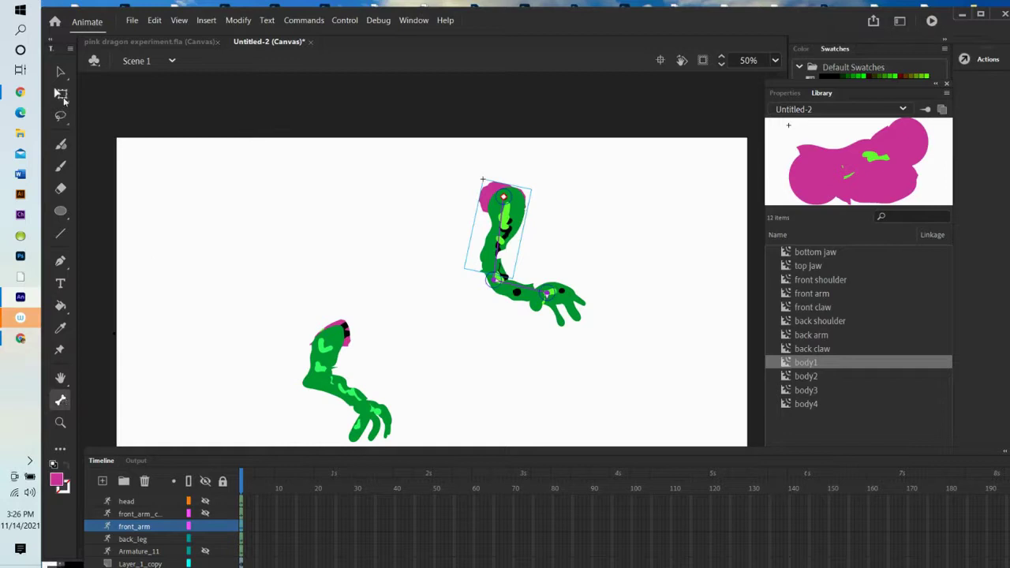
{"action": "left_click", "coordinate": [60, 93]}
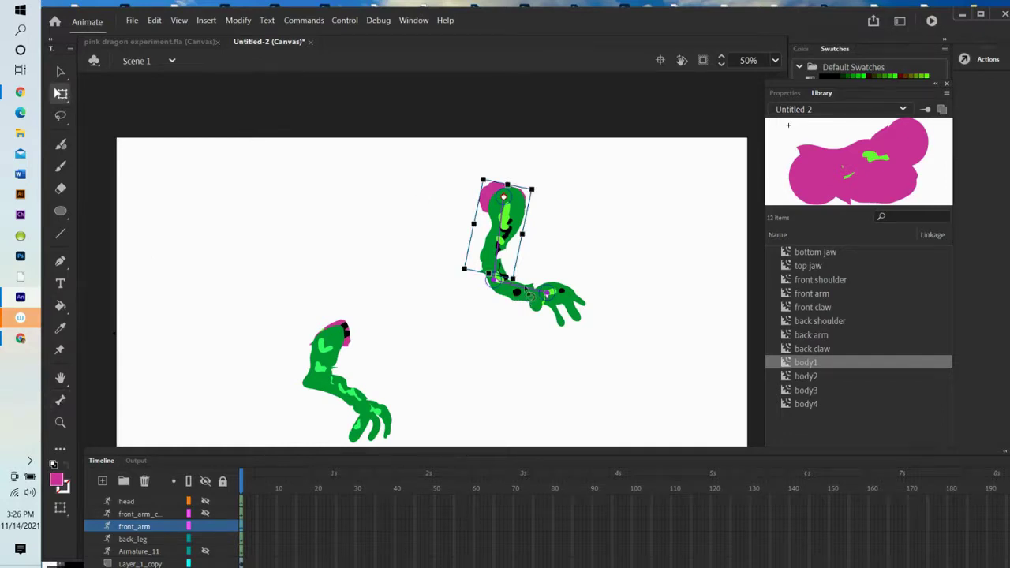
{"action": "left_click", "coordinate": [533, 297], "text": "shift"}
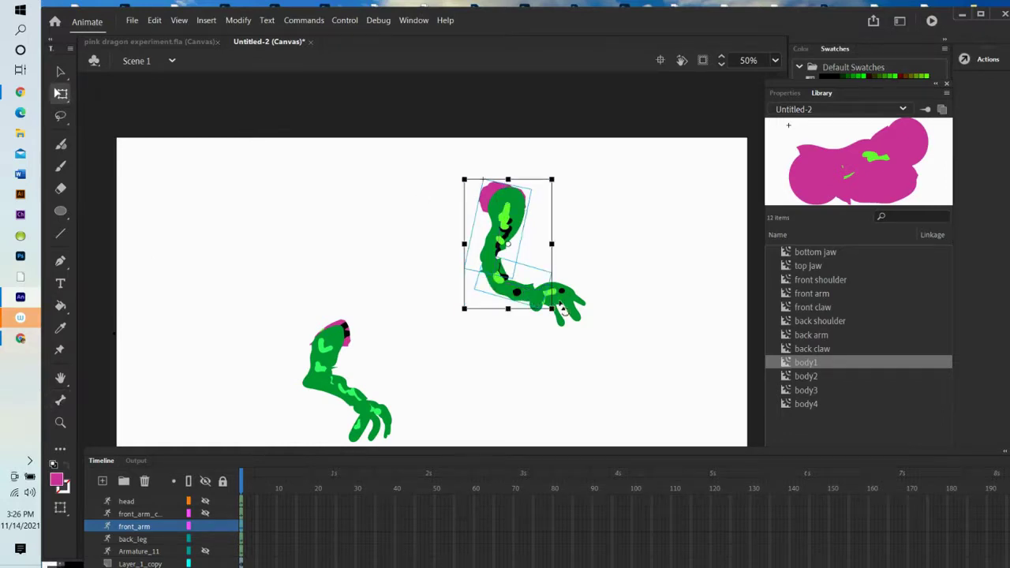
{"action": "left_click", "coordinate": [568, 306], "text": "shift"}
{"action": "left_click_drag", "start_coordinate": [493, 203], "coordinate": [633, 319]}
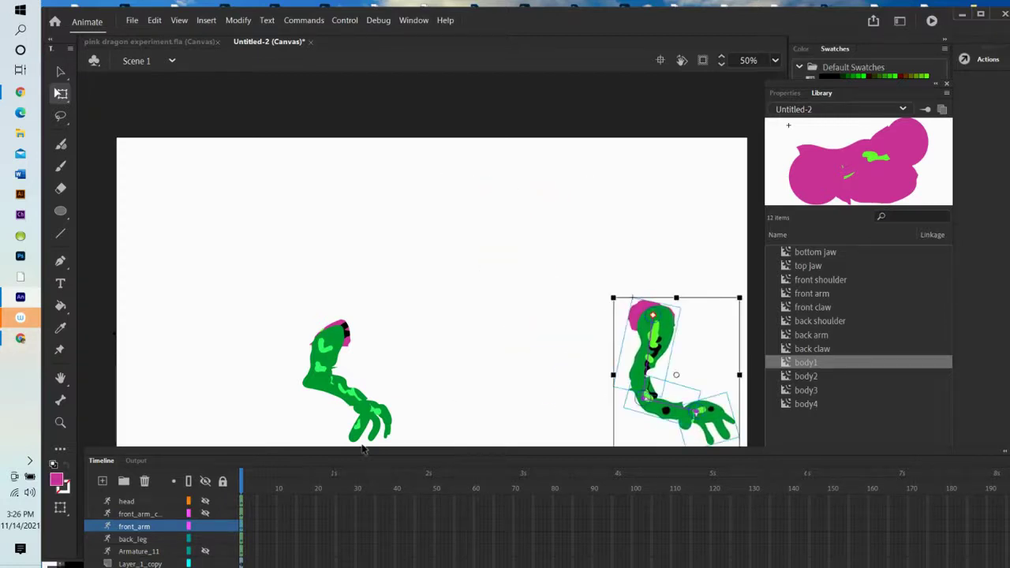
Show the Armature_11 layer, place the front arm's shoulder on the front of the body, and show the head layer.
{"action": "left_click", "coordinate": [204, 551]}
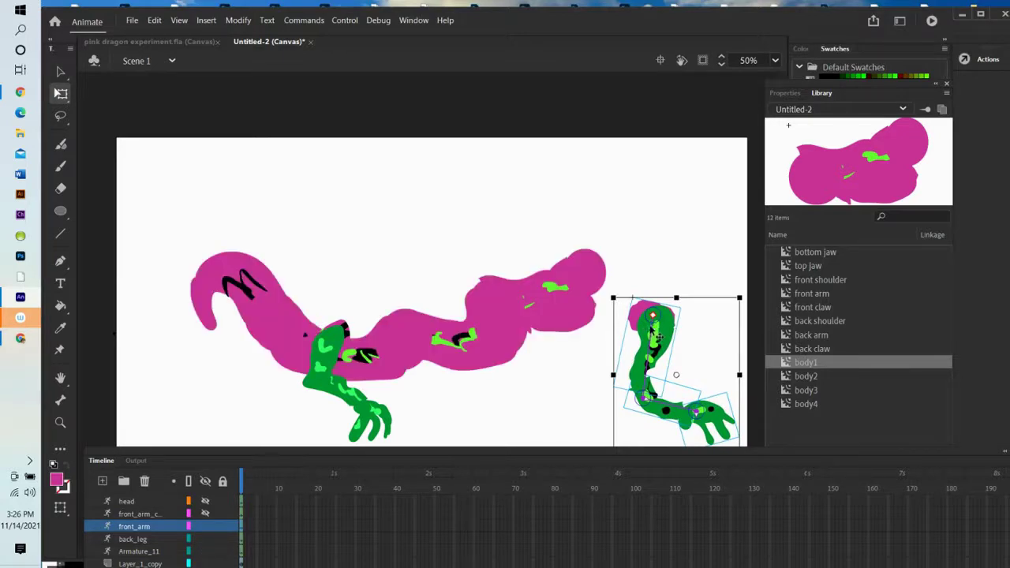
{"action": "left_click_drag", "start_coordinate": [655, 339], "coordinate": [550, 333]}
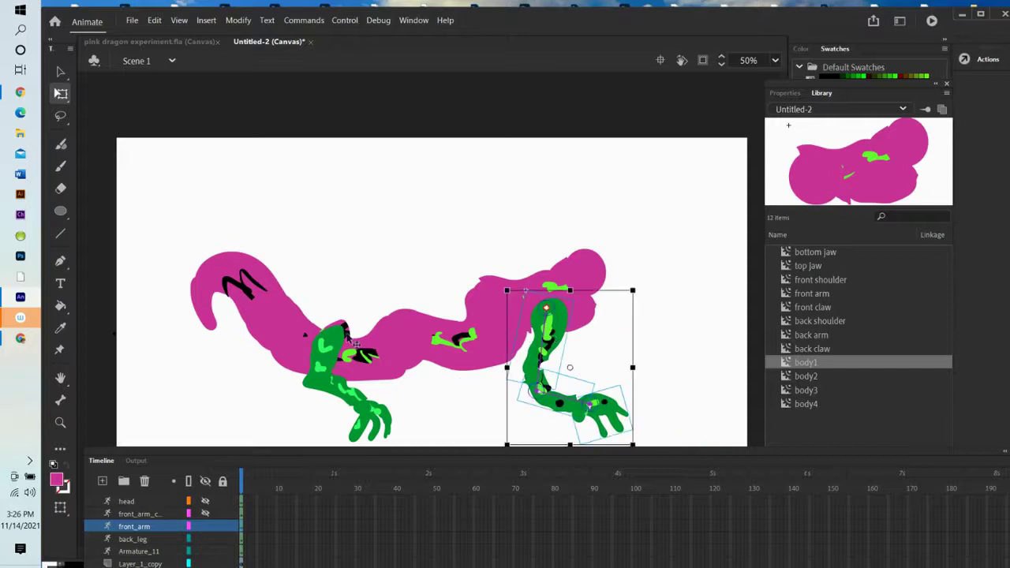
{"action": "left_click", "coordinate": [205, 502]}
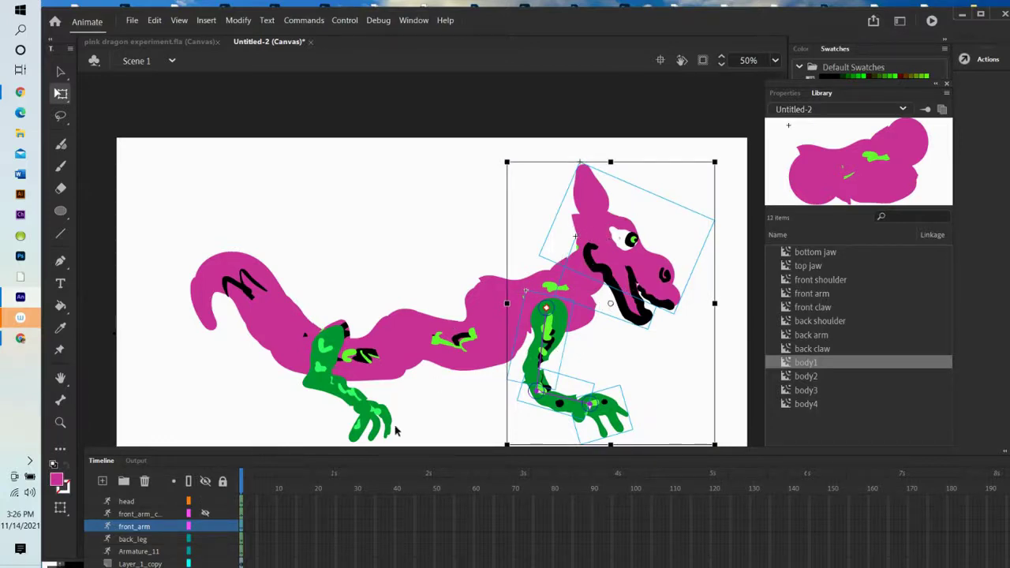
Toggle the back_leg layer to identify it, show the front arm copy layer, and deselect everything on the stage.
{"action": "left_click", "coordinate": [205, 541]}
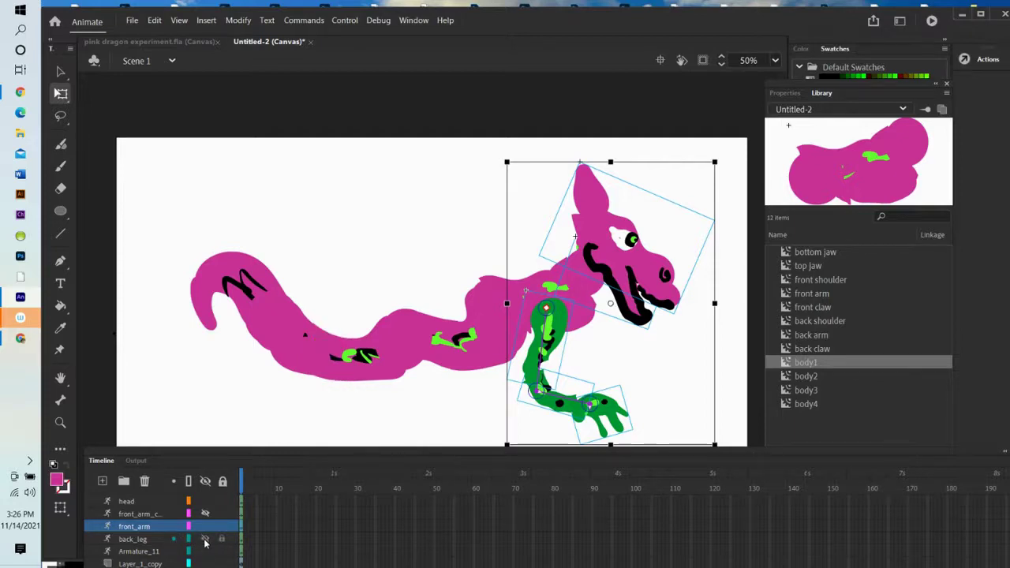
{"action": "left_click", "coordinate": [205, 541]}
{"action": "left_click", "coordinate": [205, 514]}
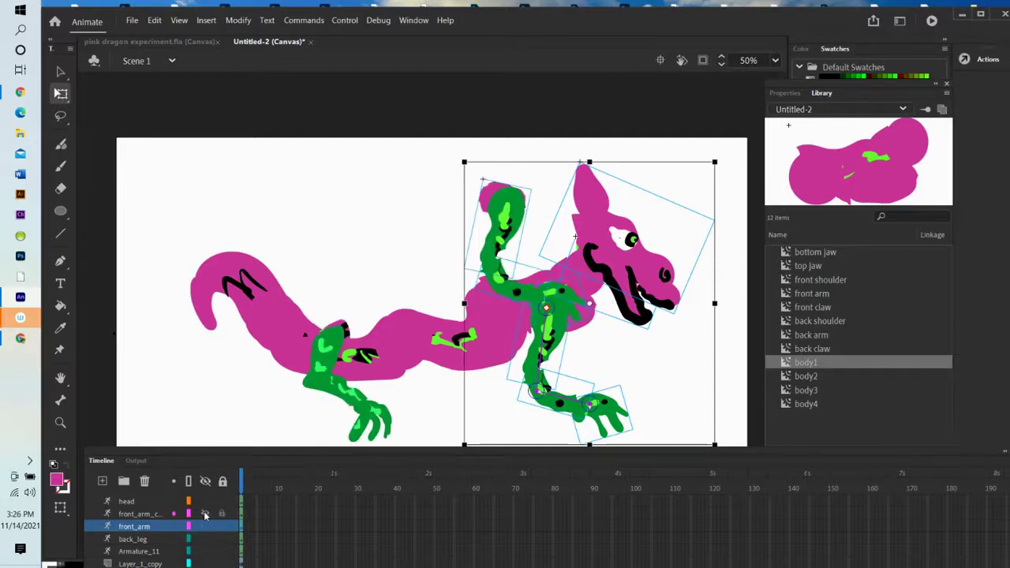
{"action": "left_click", "coordinate": [447, 179]}
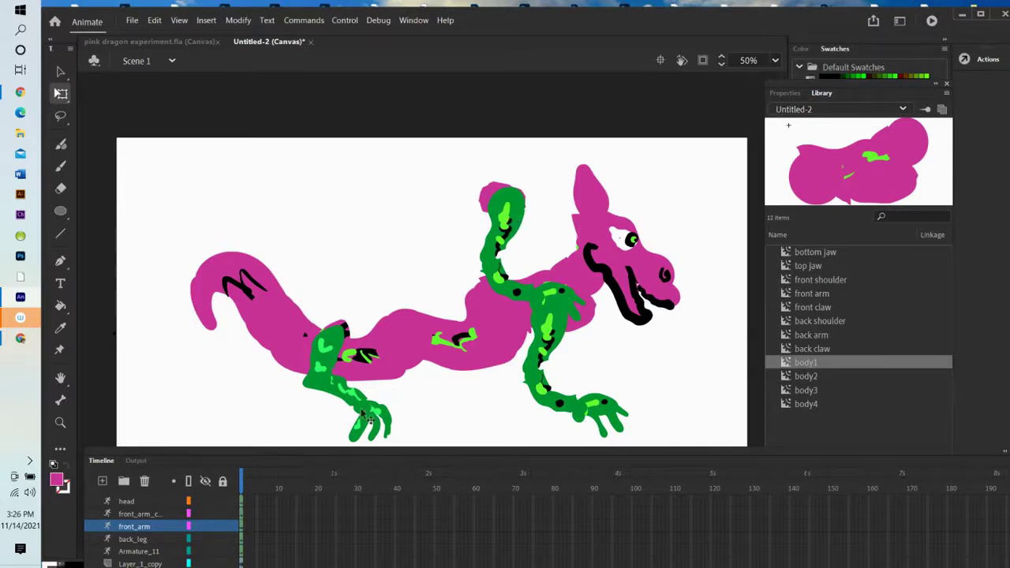
Lock all layers, toggle the two front arm layers to tell them apart, and unlock only the front arm copy.
{"action": "left_click", "coordinate": [223, 483]}
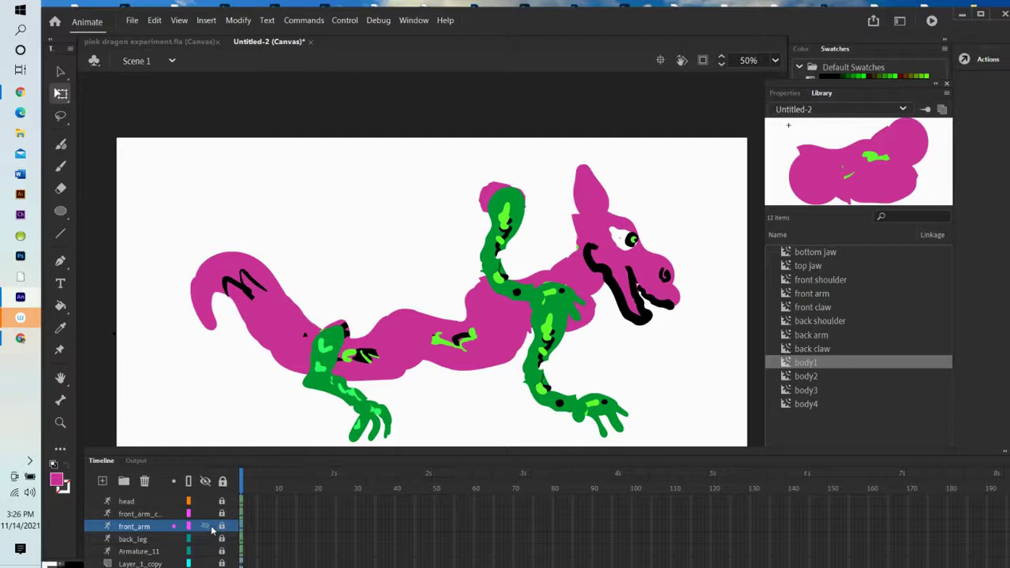
{"action": "left_click", "coordinate": [206, 527]}
{"action": "left_click", "coordinate": [205, 527]}
{"action": "left_click", "coordinate": [205, 514]}
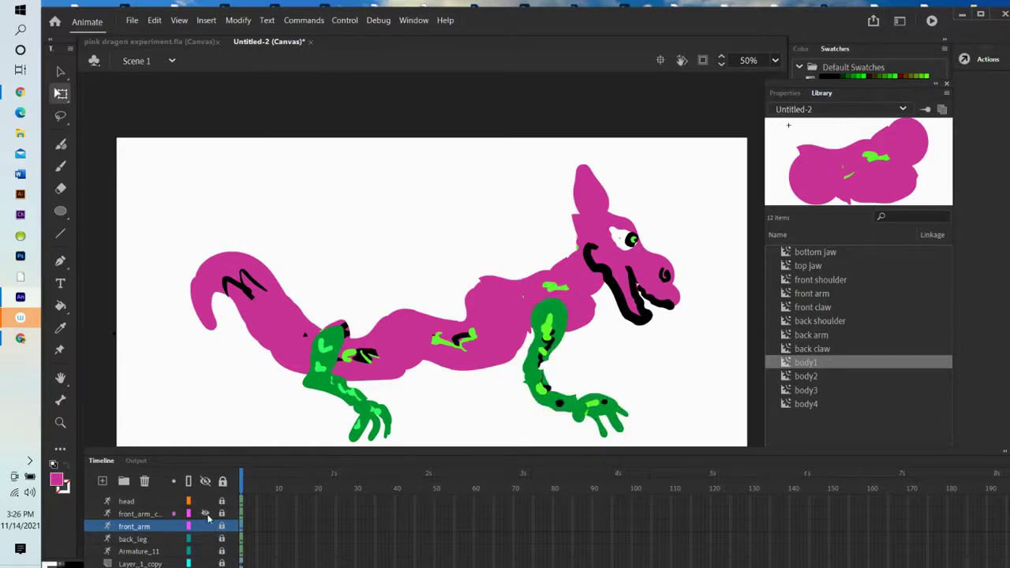
{"action": "left_click", "coordinate": [207, 515]}
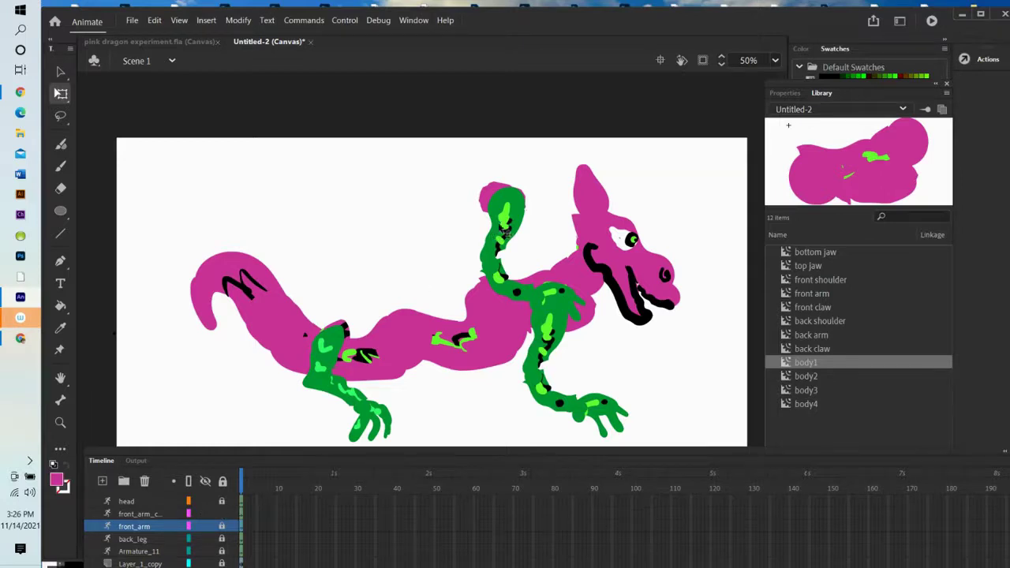
Select all pieces of the copied front arm and move it onto the chest, just in front of the first arm.
{"action": "left_click_drag", "start_coordinate": [465, 174], "coordinate": [592, 330]}
{"action": "left_click_drag", "start_coordinate": [511, 274], "coordinate": [580, 353]}
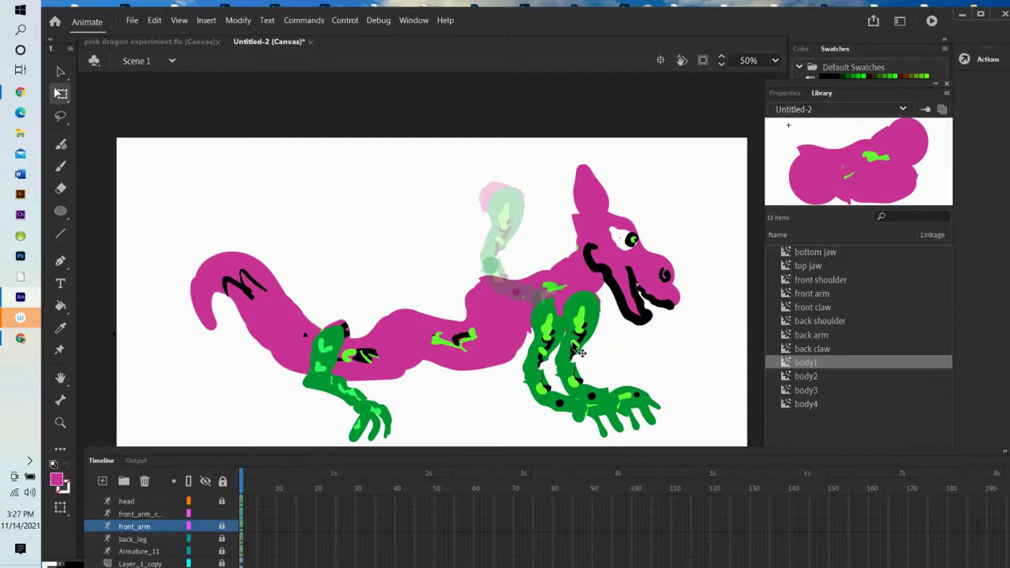
{"action": "left_click_drag", "start_coordinate": [580, 352], "coordinate": [581, 354]}
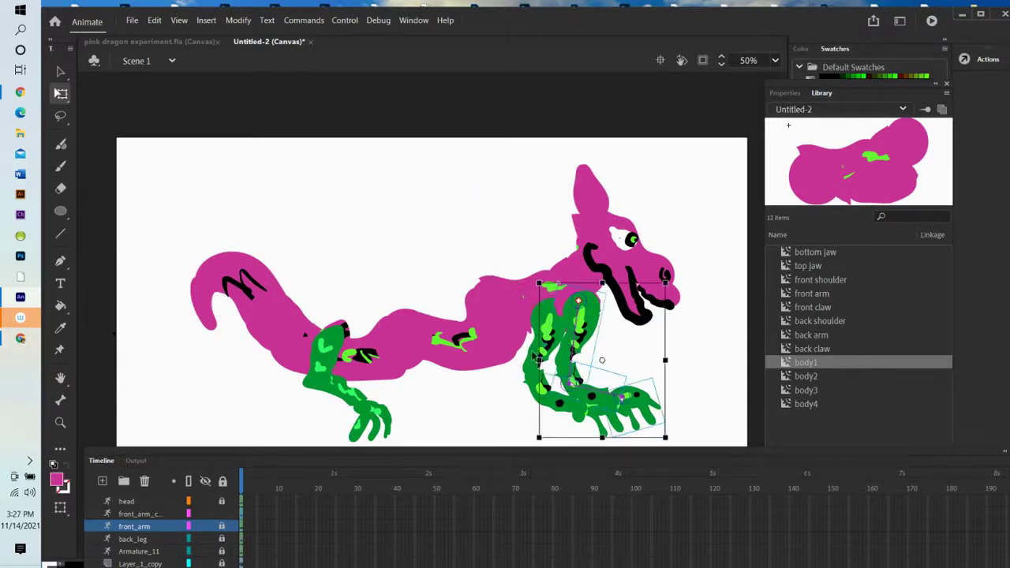
Move the front_arm layer below Layer_1_copy so it sits behind the body, and enlarge the timeline to show every layer.
{"action": "left_click_drag", "start_coordinate": [96, 530], "coordinate": [101, 563]}
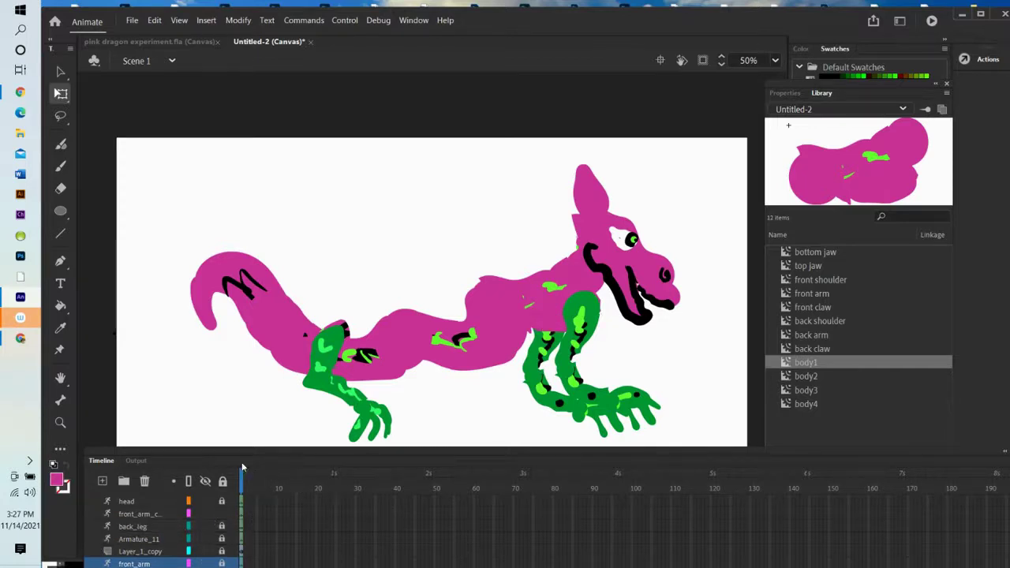
{"action": "left_click_drag", "start_coordinate": [240, 453], "coordinate": [245, 420]}
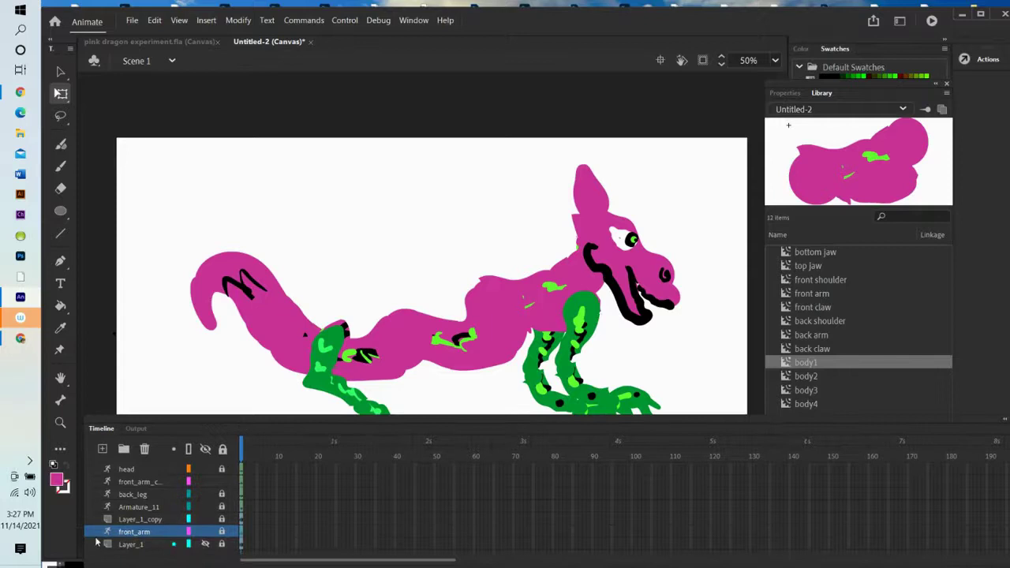
{"action": "left_click", "coordinate": [205, 507]}
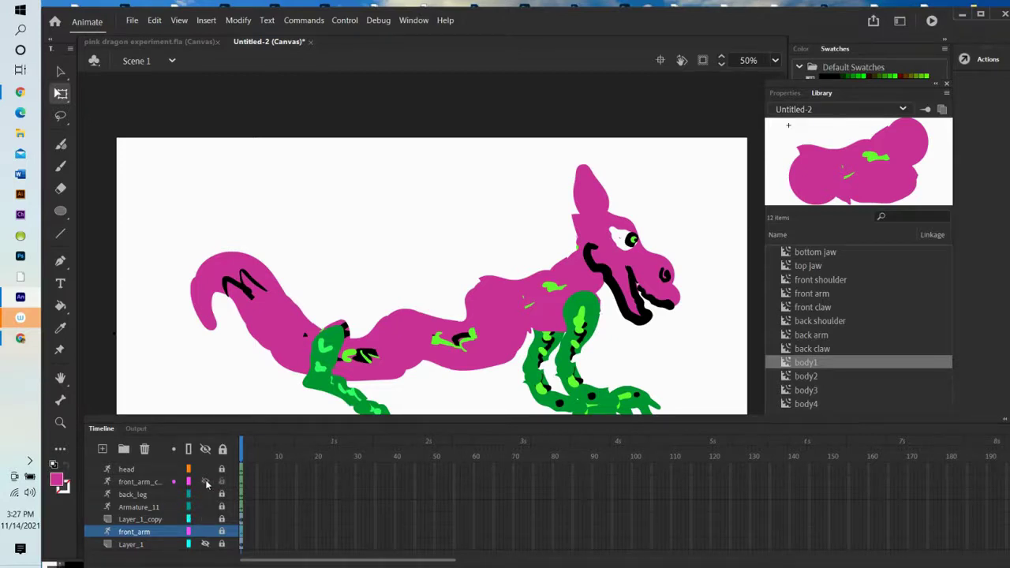
{"action": "left_click", "coordinate": [206, 483]}
{"action": "left_click", "coordinate": [206, 482]}
Duplicate the back_leg layer and move back_leg_copy directly below the Armature_11 layer.
{"action": "left_click", "coordinate": [148, 494]}
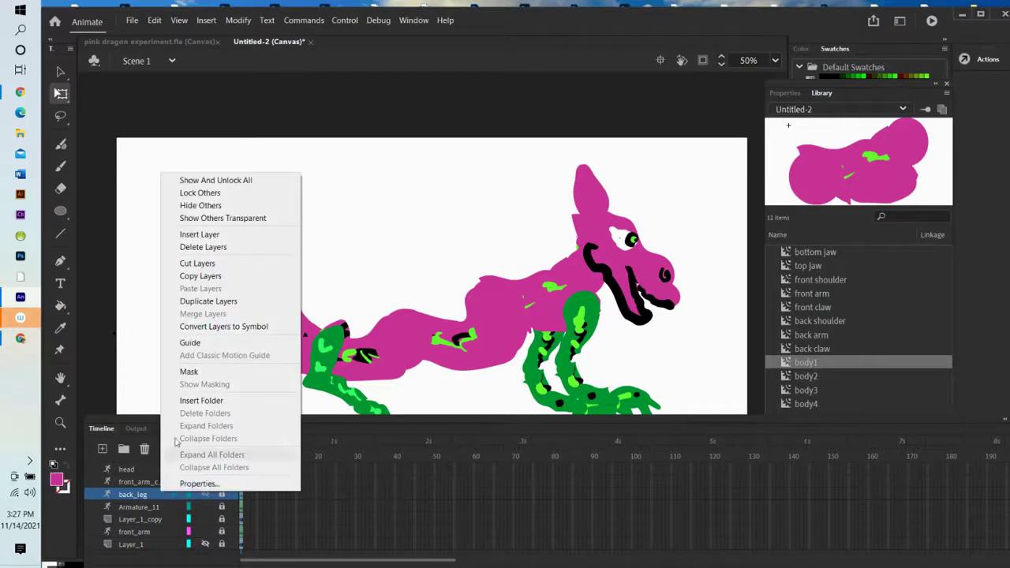
{"action": "left_click", "coordinate": [199, 301]}
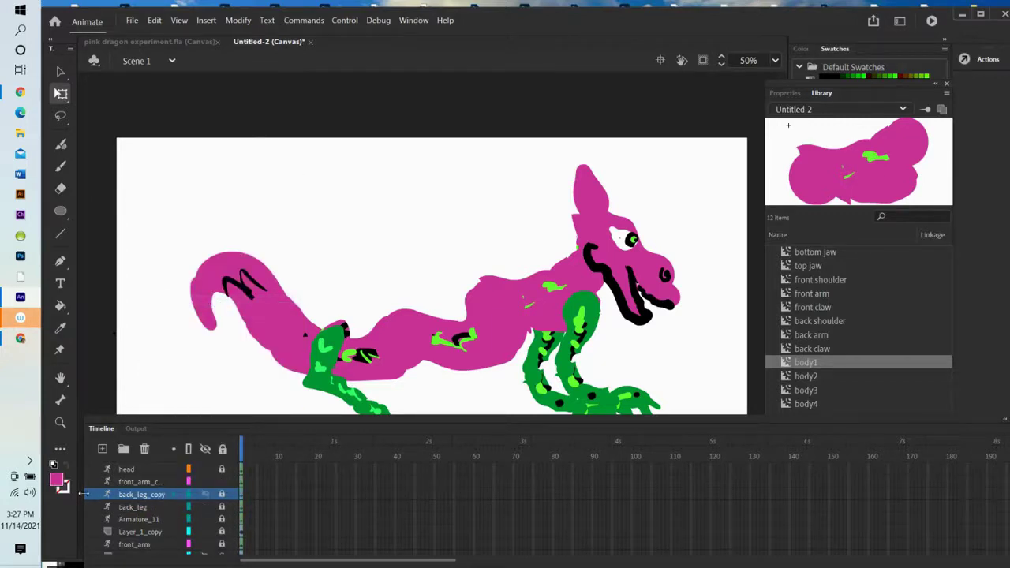
{"action": "scroll", "coordinate": [94, 537], "scroll_direction": "down", "scroll_amount": 1}
{"action": "left_click_drag", "start_coordinate": [94, 555], "coordinate": [108, 513]}
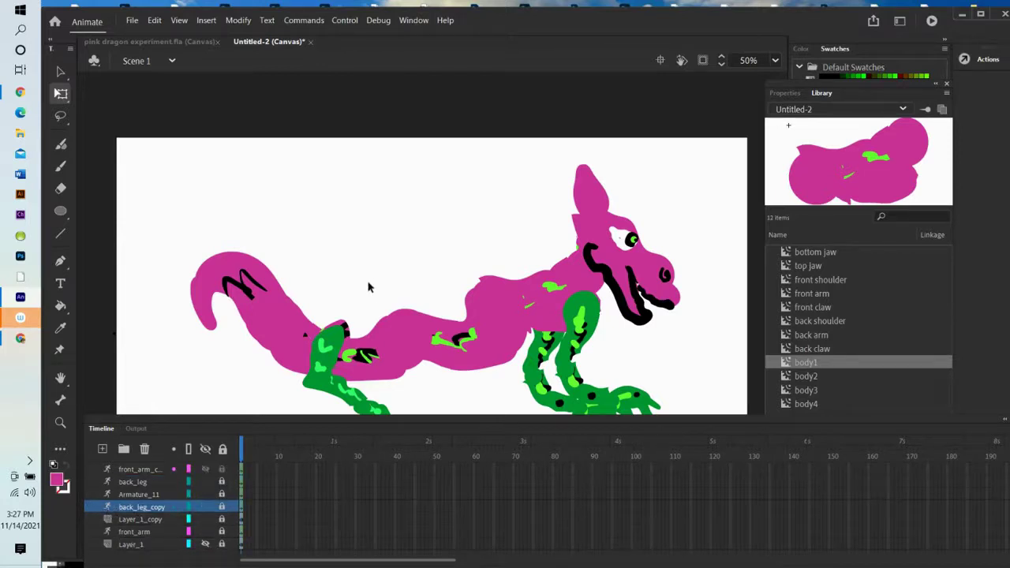
{"action": "scroll", "coordinate": [369, 284], "scroll_direction": "down", "scroll_amount": 3}
{"action": "scroll", "coordinate": [369, 284], "scroll_direction": "up", "scroll_amount": 6}
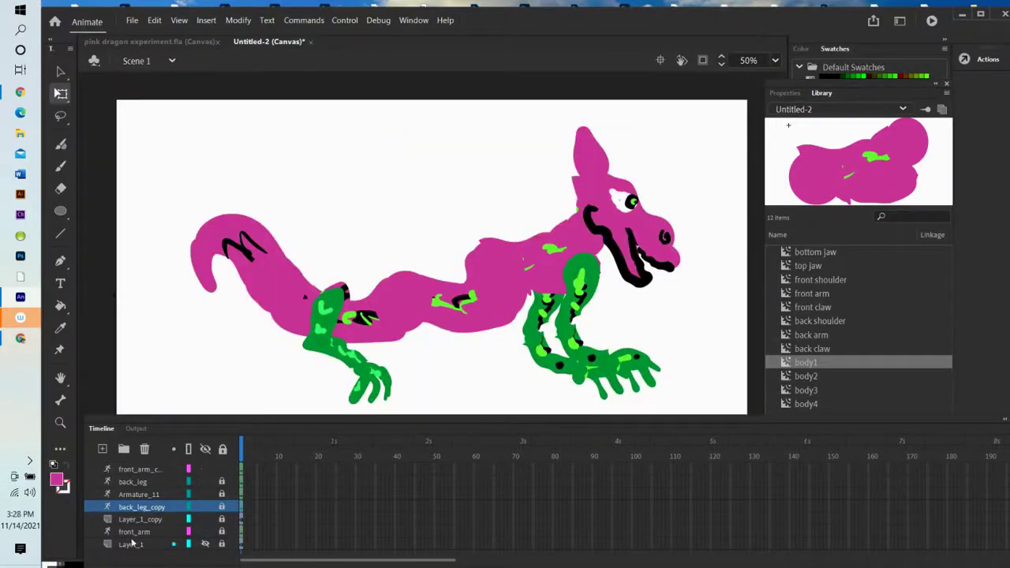
Toggle the Armature_11 layer's visibility to identify it, and rename the layer as body.
{"action": "left_click", "coordinate": [147, 495]}
{"action": "left_click", "coordinate": [206, 495]}
{"action": "left_click", "coordinate": [207, 495]}
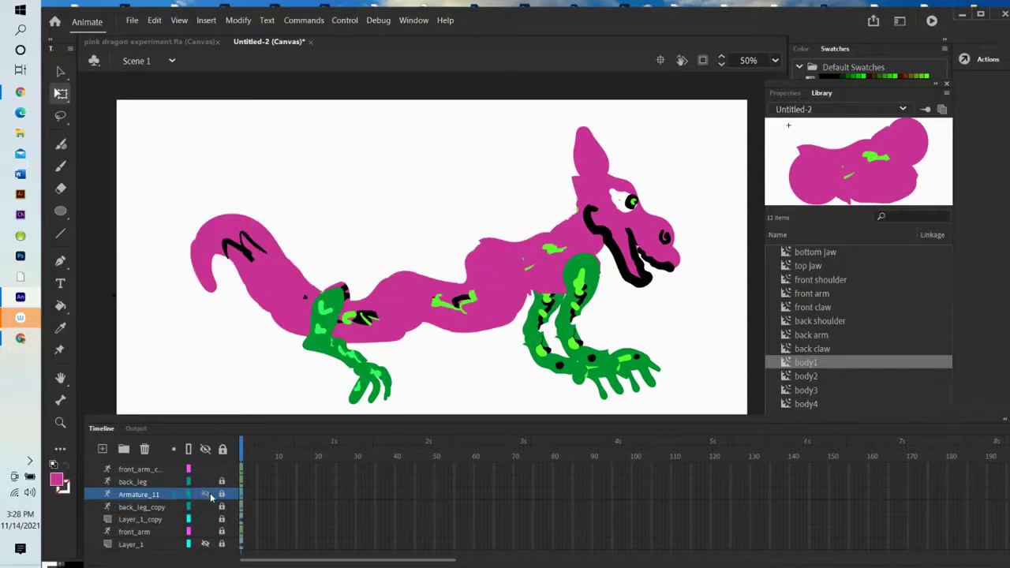
{"action": "double_click", "coordinate": [126, 496]}
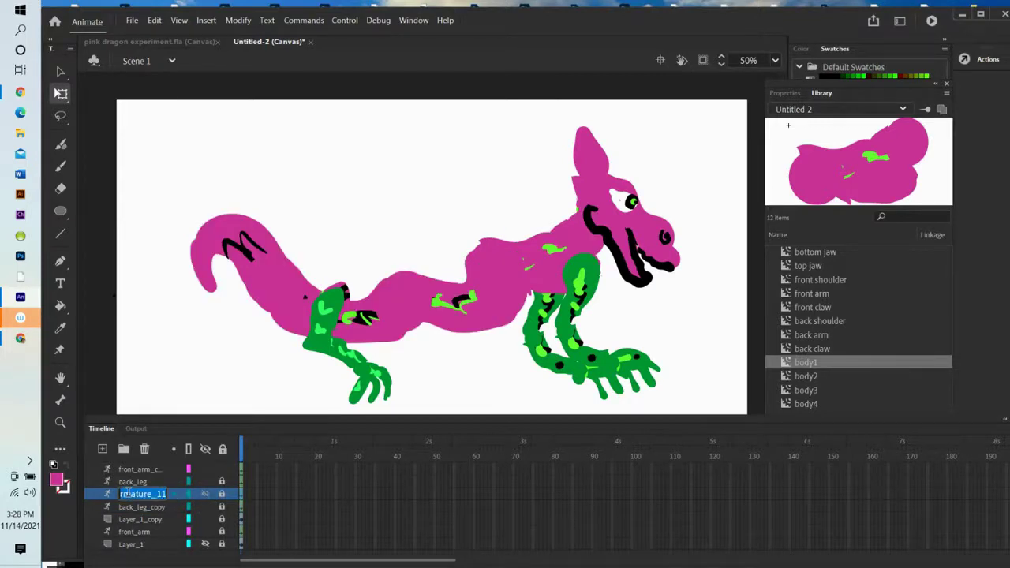
{"action": "type", "text": "body"}
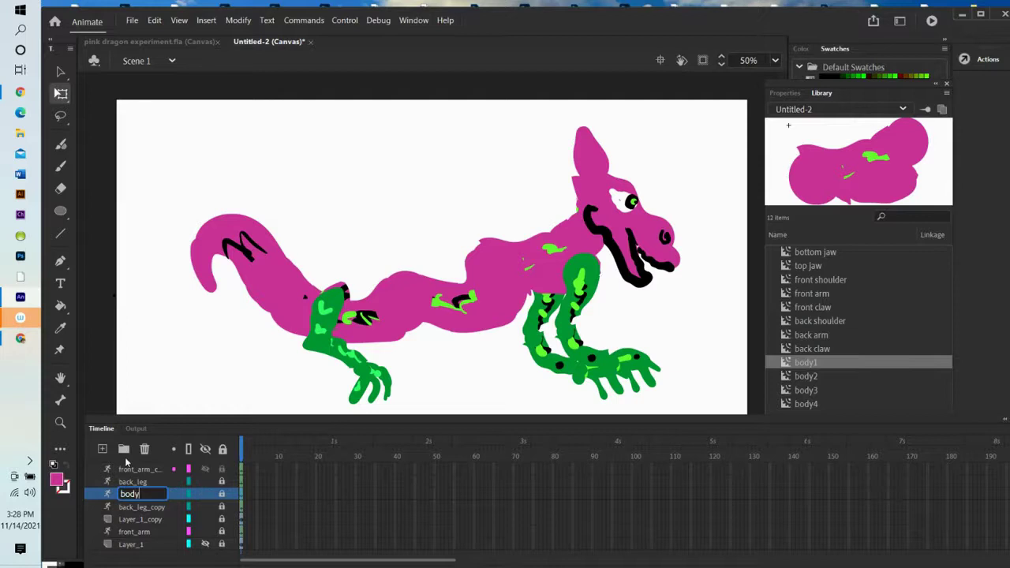
Name the body's armature layer "body".
{"action": "key", "text": "Return"}
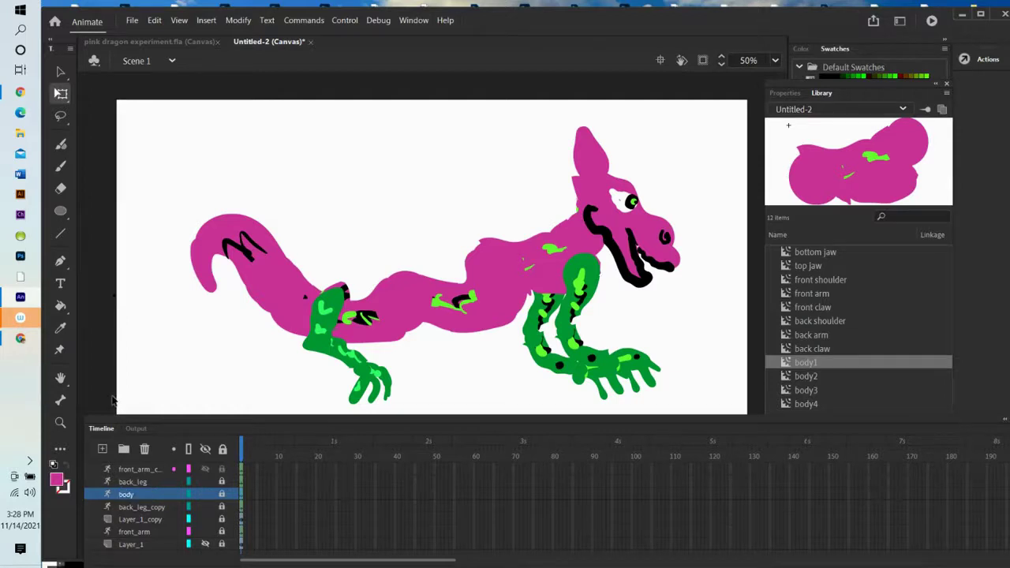
Toggle the visibility of the front arm copy, back_leg, body and back_leg_copy layers to identify which parts they hold.
{"action": "left_click", "coordinate": [150, 471]}
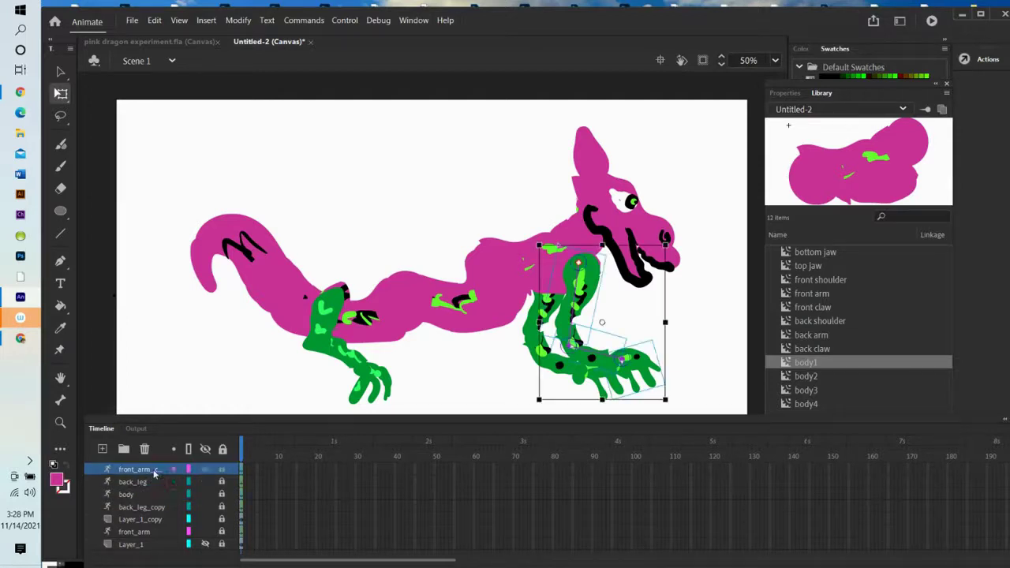
{"action": "left_click", "coordinate": [206, 470]}
{"action": "left_click", "coordinate": [205, 470]}
{"action": "left_click", "coordinate": [205, 483]}
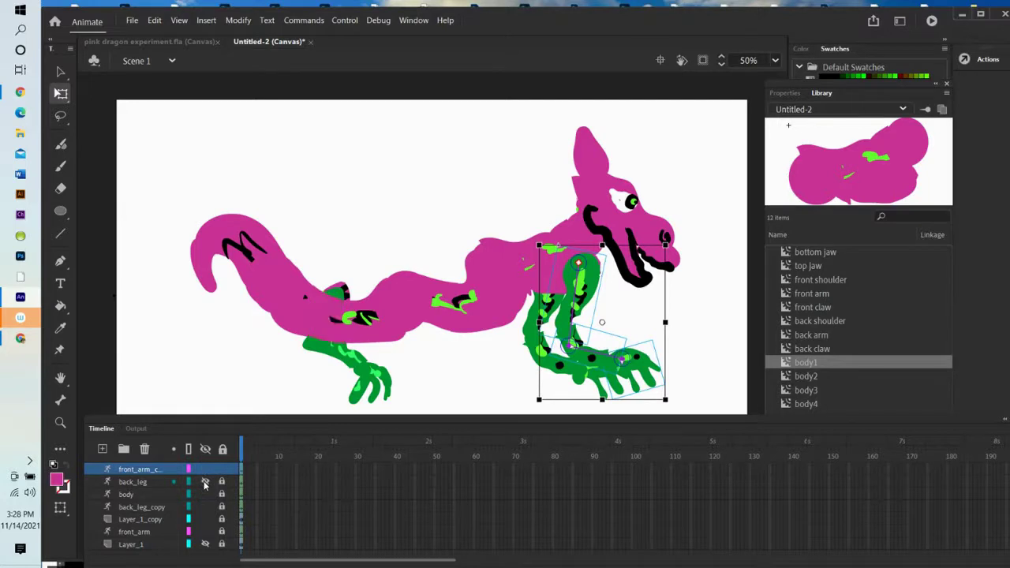
{"action": "left_click", "coordinate": [204, 483]}
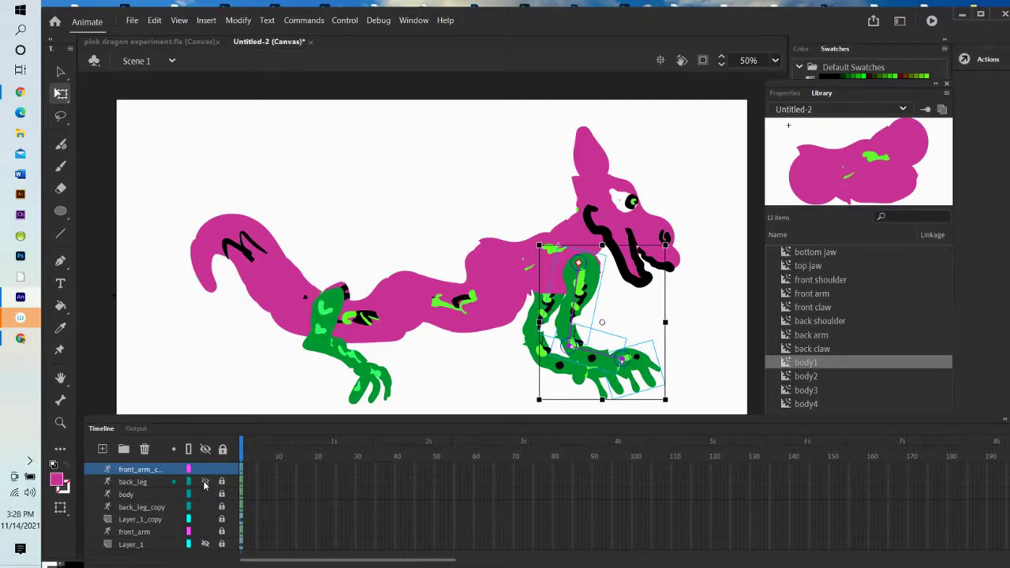
{"action": "left_click", "coordinate": [203, 494]}
{"action": "left_click", "coordinate": [204, 494]}
{"action": "left_click", "coordinate": [203, 508]}
{"action": "left_click", "coordinate": [164, 508]}
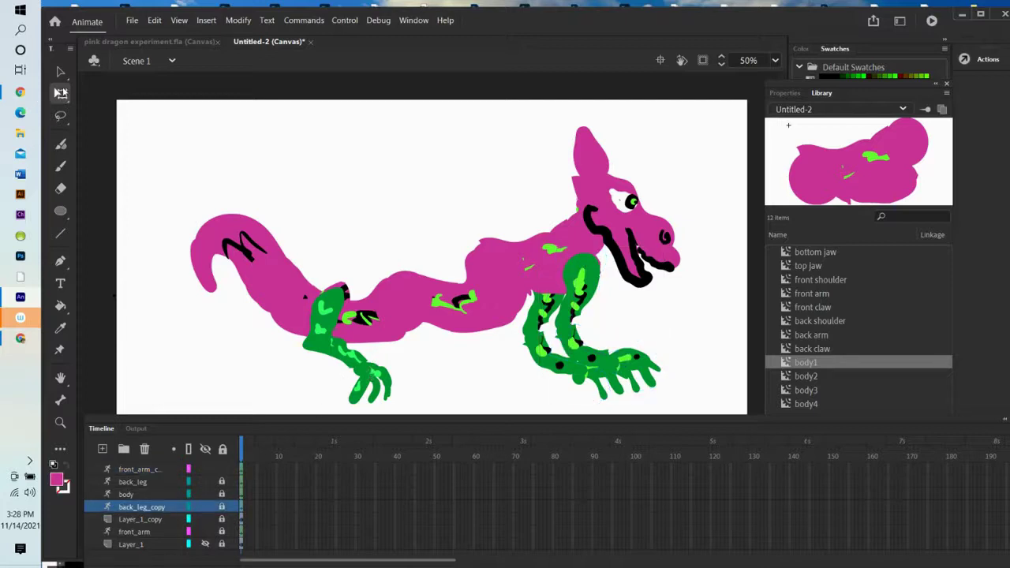
Unlock the back_leg layer and bend its claw and lower leg upward with the Selection tool, separating it from the copied leg.
{"action": "left_click", "coordinate": [62, 72]}
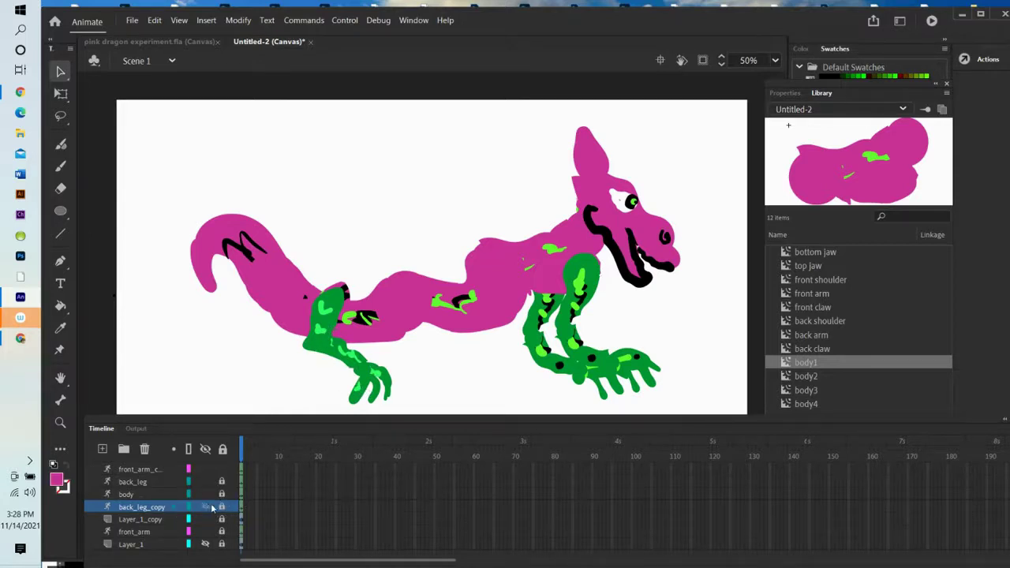
{"action": "left_click", "coordinate": [204, 481]}
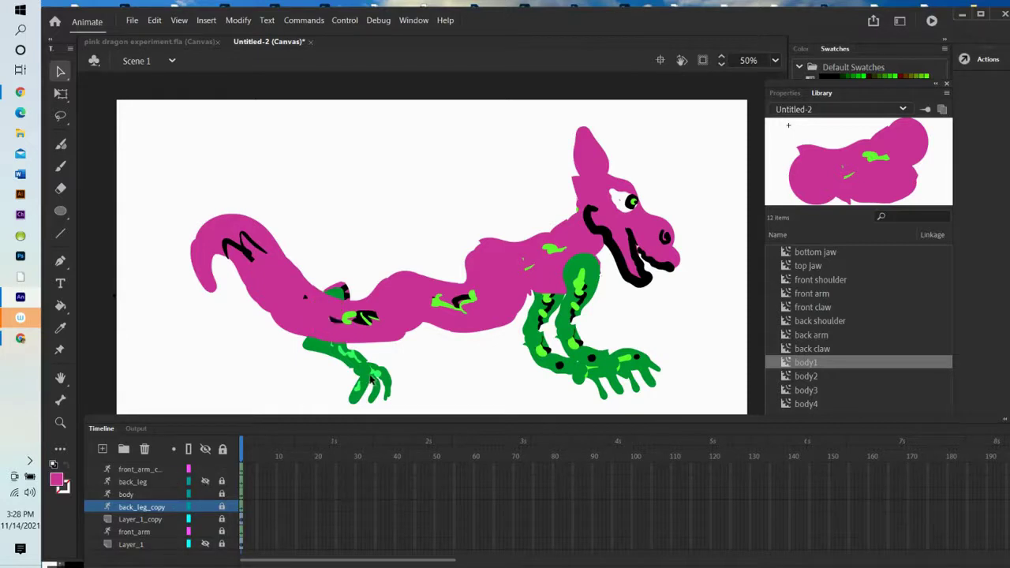
{"action": "left_click", "coordinate": [206, 483]}
{"action": "left_click", "coordinate": [164, 484]}
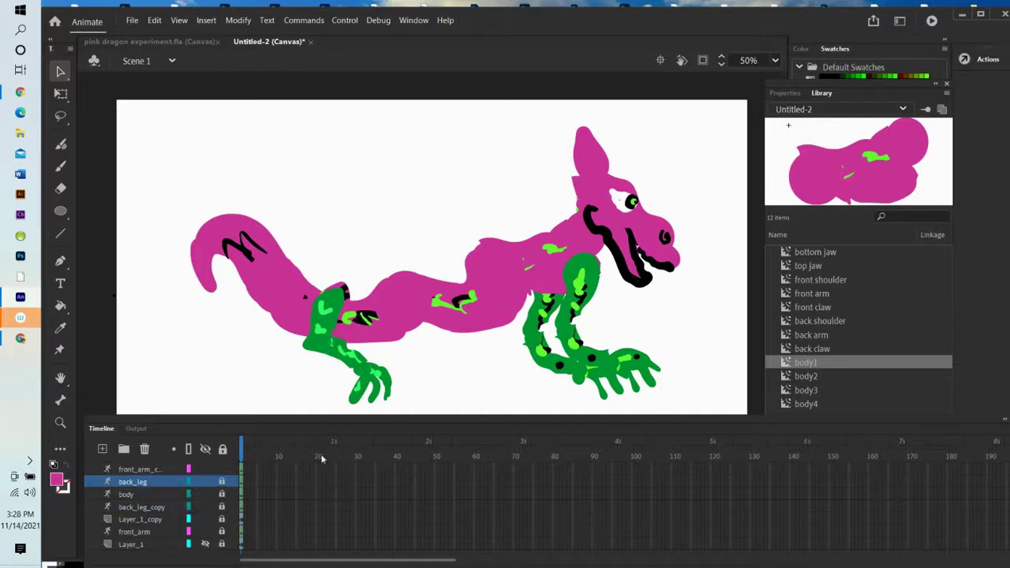
{"action": "left_click", "coordinate": [377, 378]}
{"action": "left_click_drag", "start_coordinate": [380, 383], "coordinate": [379, 335]}
{"action": "left_click", "coordinate": [420, 380]}
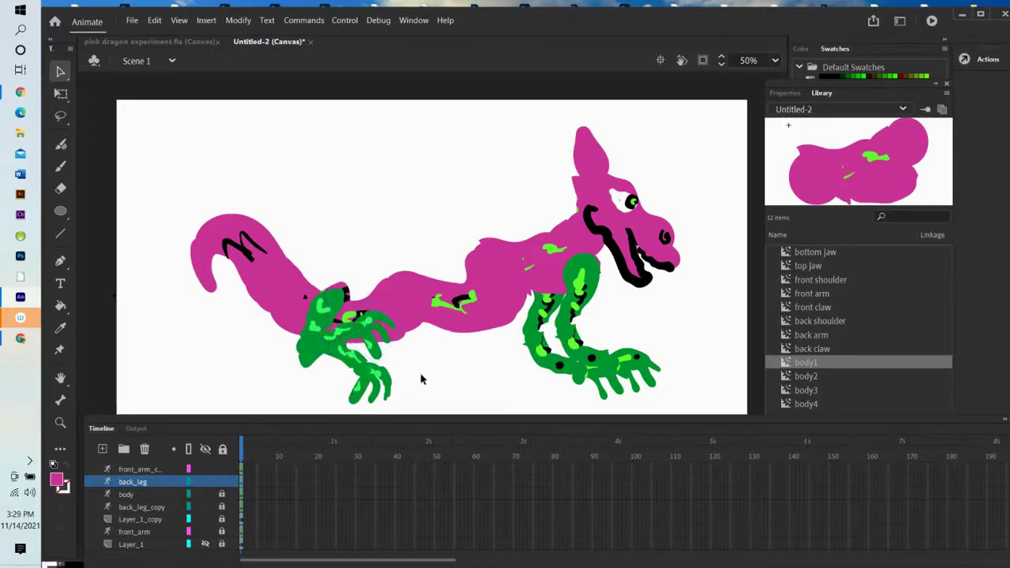
Delete the leftover layers Layer_1_copy and Layer_1.
{"action": "left_click", "coordinate": [205, 507]}
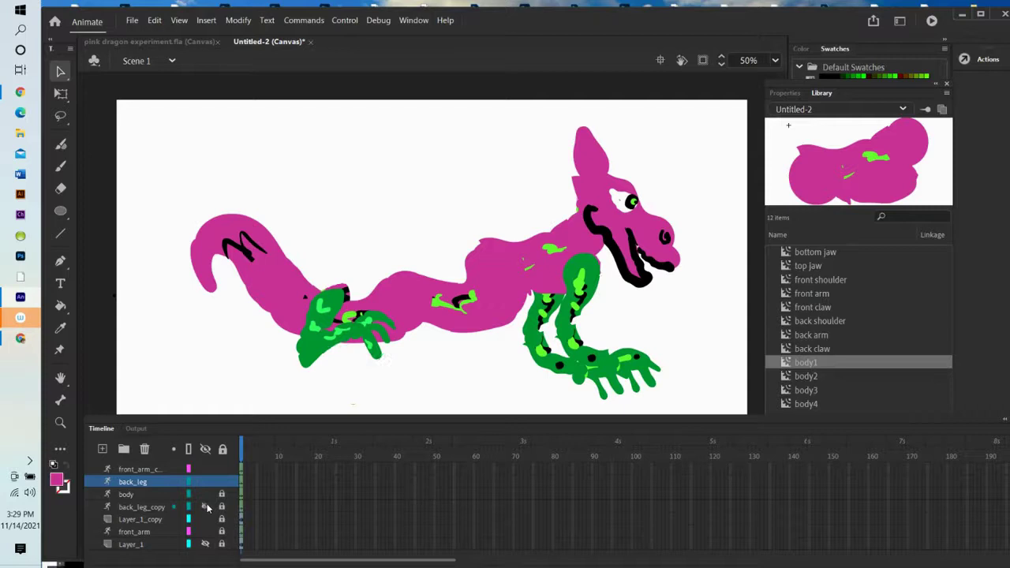
{"action": "left_click", "coordinate": [206, 507]}
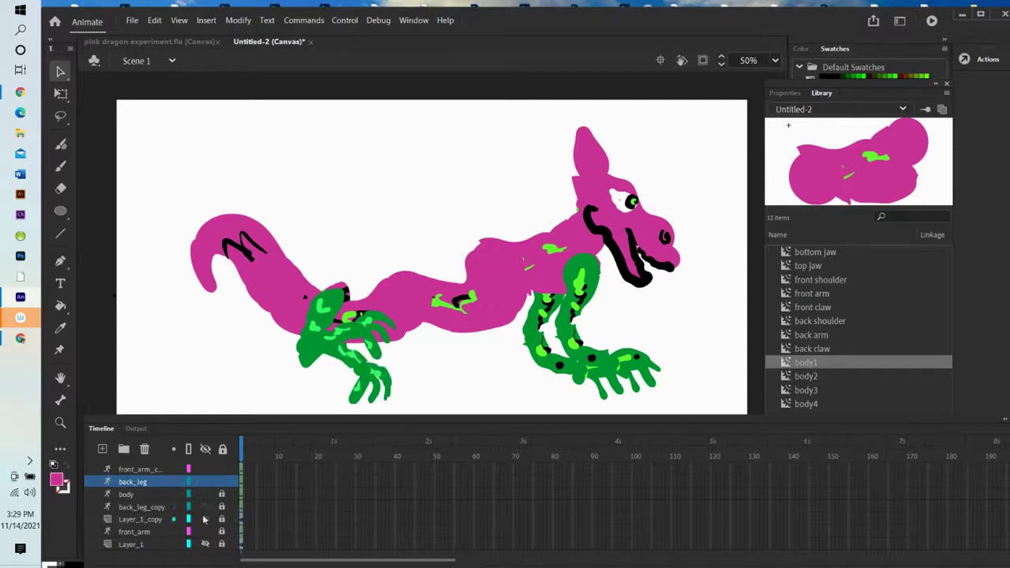
{"action": "left_click", "coordinate": [196, 521]}
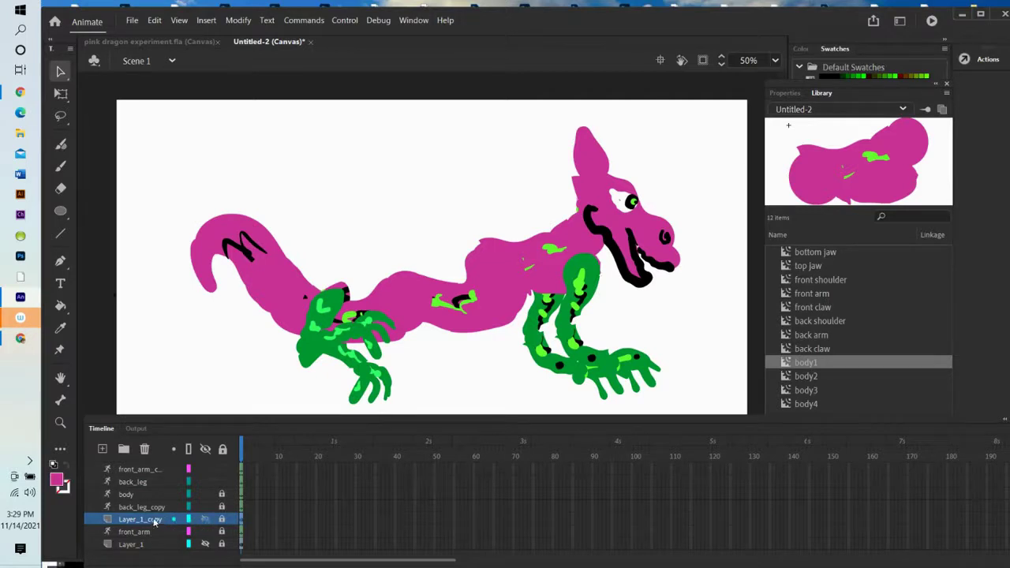
{"action": "left_click", "coordinate": [144, 450]}
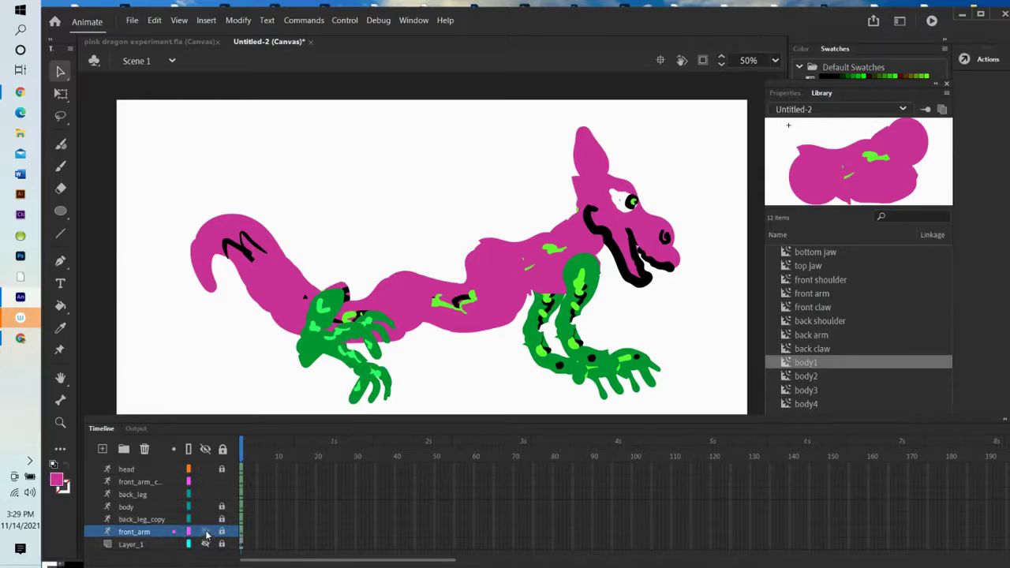
{"action": "left_click", "coordinate": [148, 544]}
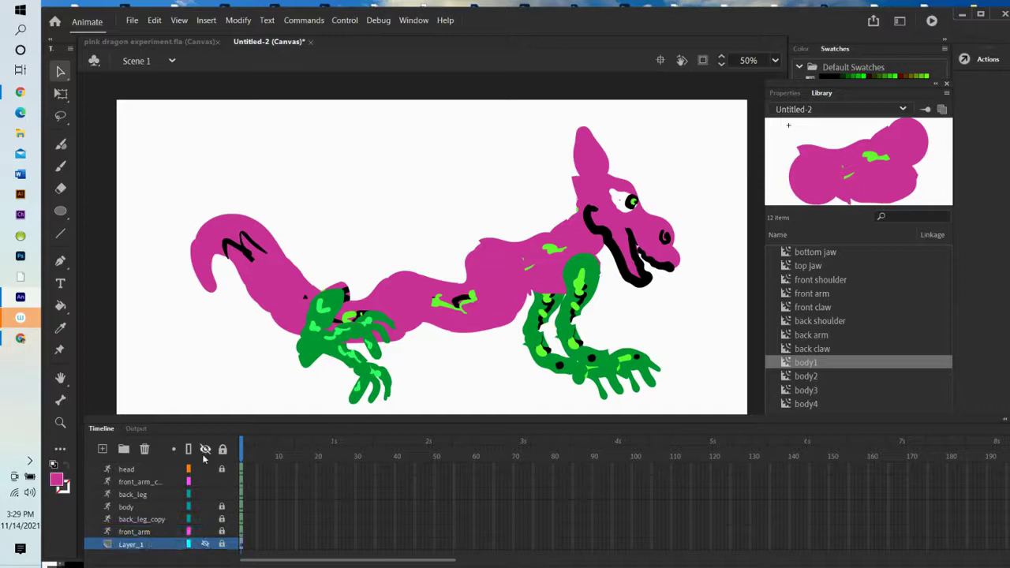
{"action": "left_click", "coordinate": [143, 449]}
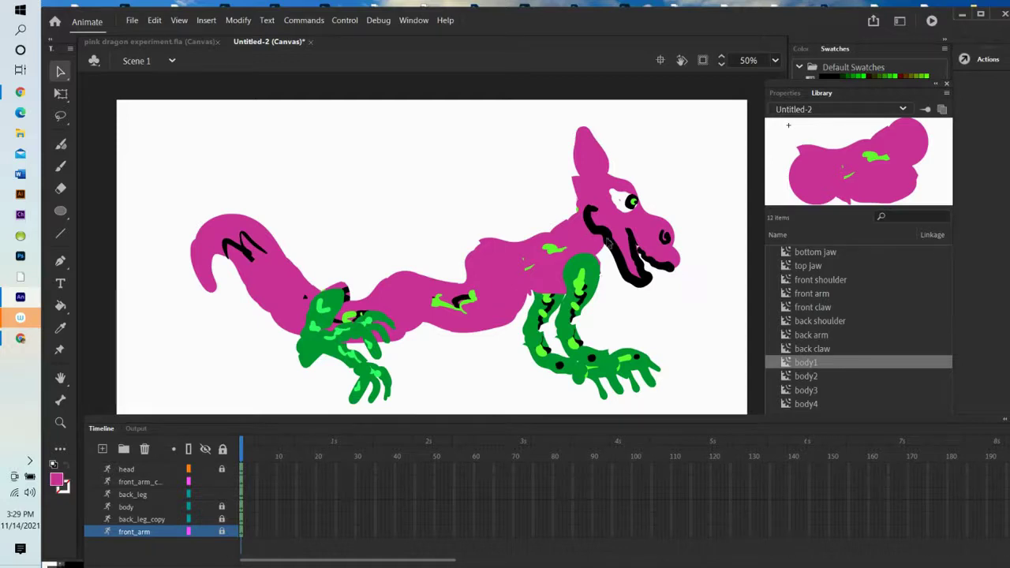
Unlock the head, body, back_leg_copy and front_arm layers.
{"action": "left_click", "coordinate": [222, 468]}
{"action": "left_click", "coordinate": [222, 507]}
{"action": "left_click", "coordinate": [222, 519]}
{"action": "left_click", "coordinate": [222, 532]}
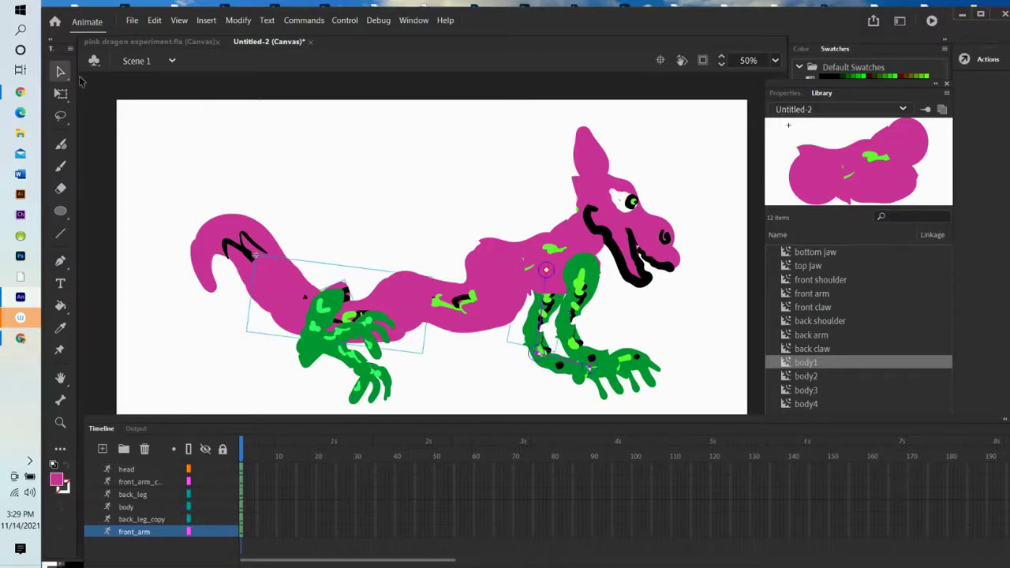
Adjust the starting pose at frame 1 by tilting the head and jaw slightly upward and raising the tail.
{"action": "left_click_drag", "start_coordinate": [652, 243], "coordinate": [607, 260]}
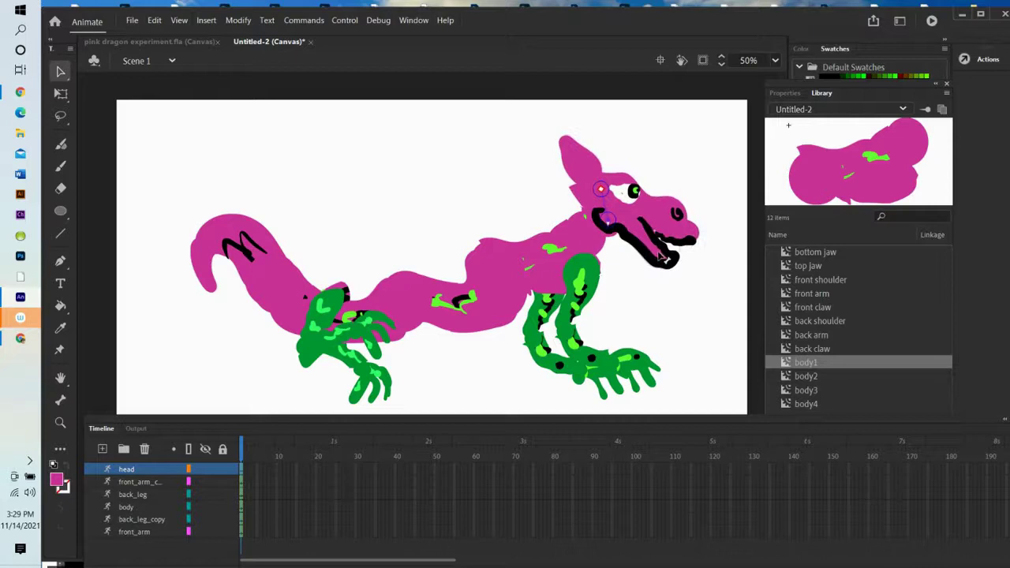
{"action": "left_click_drag", "start_coordinate": [247, 245], "coordinate": [260, 228]}
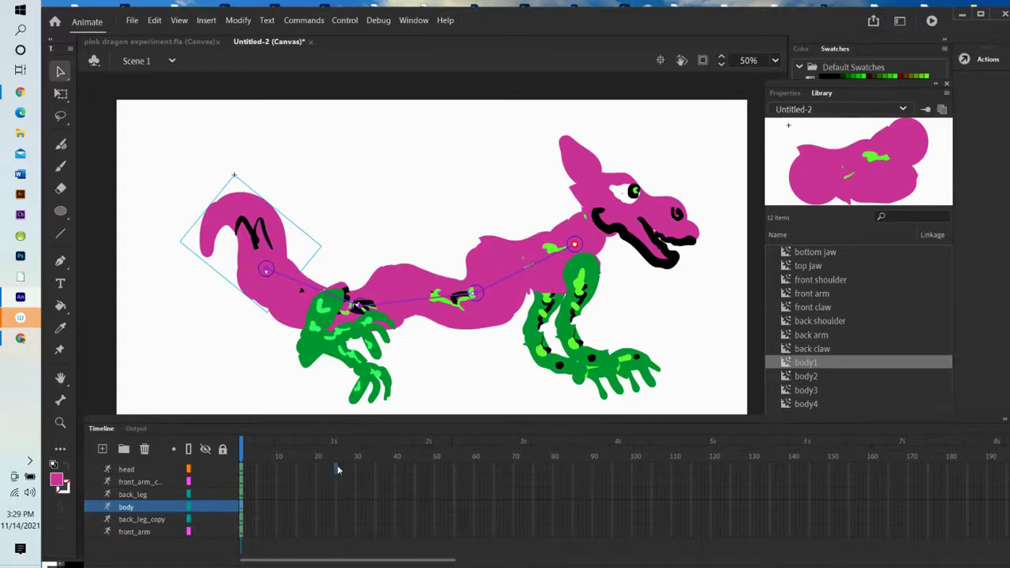
Insert a pose at frame 25 on all six armature layers.
{"action": "left_click", "coordinate": [337, 469]}
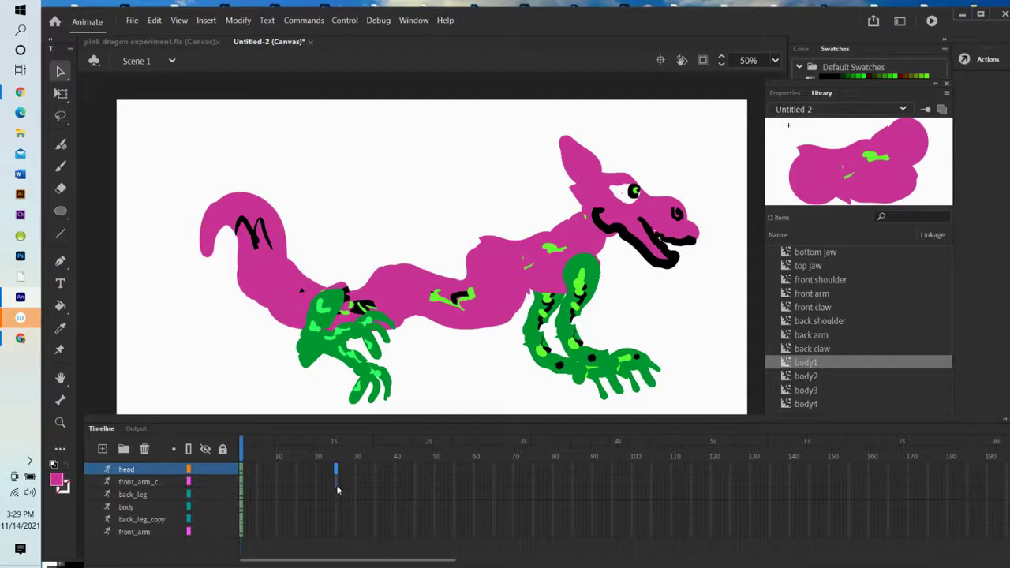
{"action": "left_click", "coordinate": [337, 483]}
{"action": "left_click", "coordinate": [336, 494]}
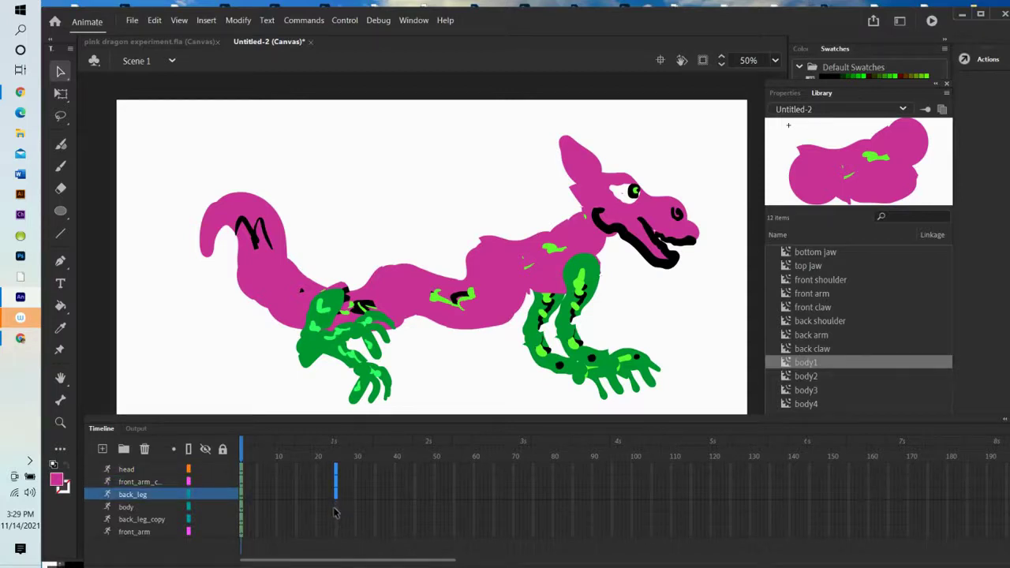
{"action": "left_click", "coordinate": [336, 507]}
{"action": "left_click", "coordinate": [336, 520]}
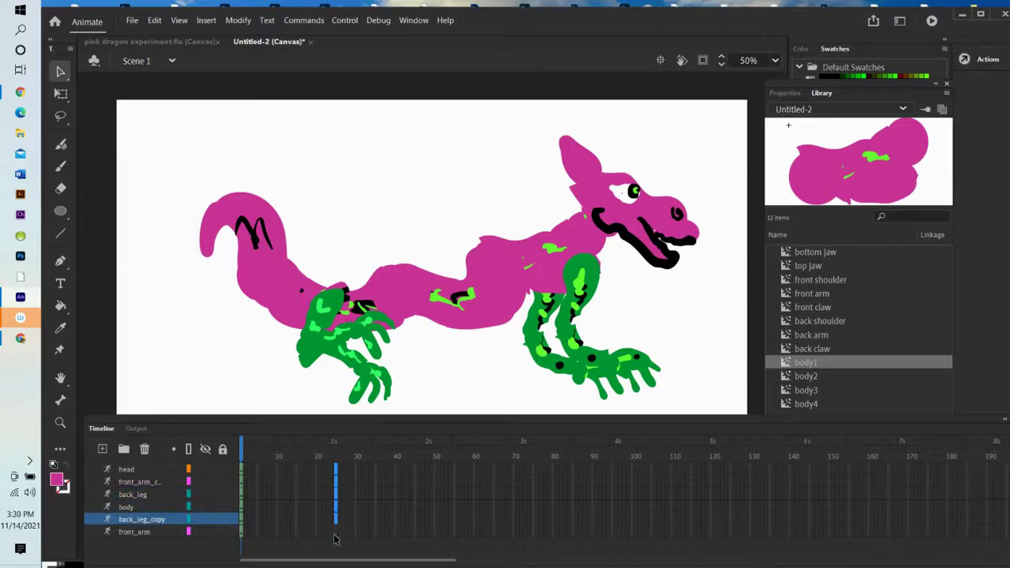
{"action": "left_click", "coordinate": [335, 532]}
{"action": "right_click", "coordinate": [338, 499]}
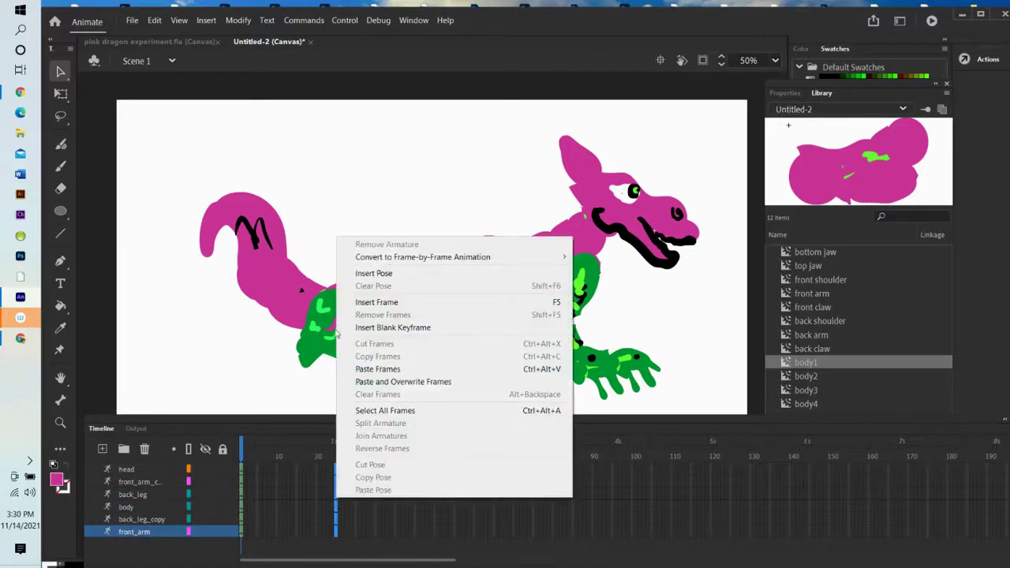
{"action": "left_click", "coordinate": [373, 273]}
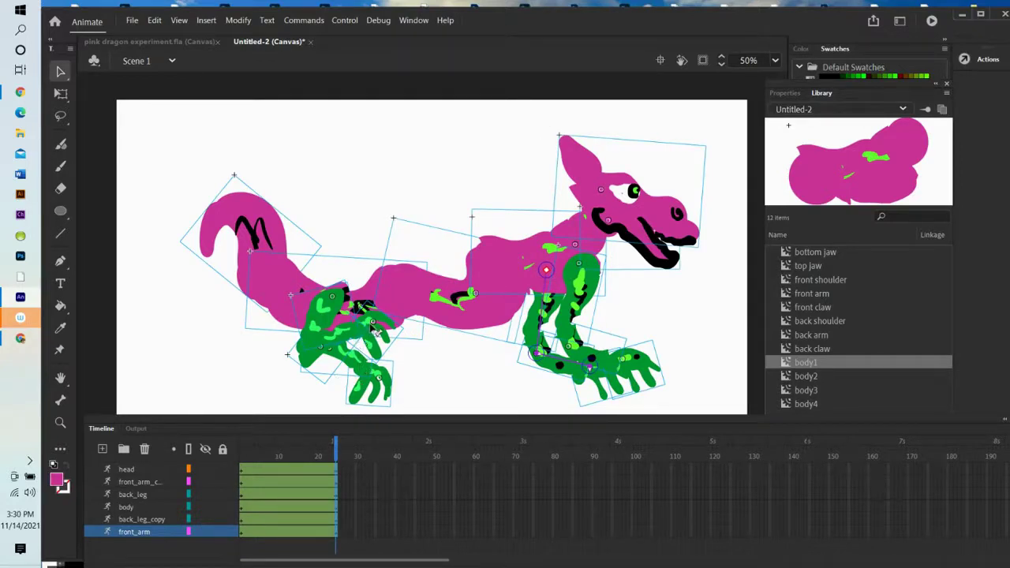
Pose the four legs at frame 25 in a stride, with front arm copy and back_leg_copy forward and front_arm and back_leg backward.
{"action": "left_click_drag", "start_coordinate": [377, 331], "coordinate": [352, 358]}
{"action": "left_click_drag", "start_coordinate": [539, 361], "coordinate": [524, 355]}
{"action": "left_click_drag", "start_coordinate": [473, 386], "coordinate": [563, 397]}
{"action": "left_click_drag", "start_coordinate": [641, 378], "coordinate": [495, 355]}
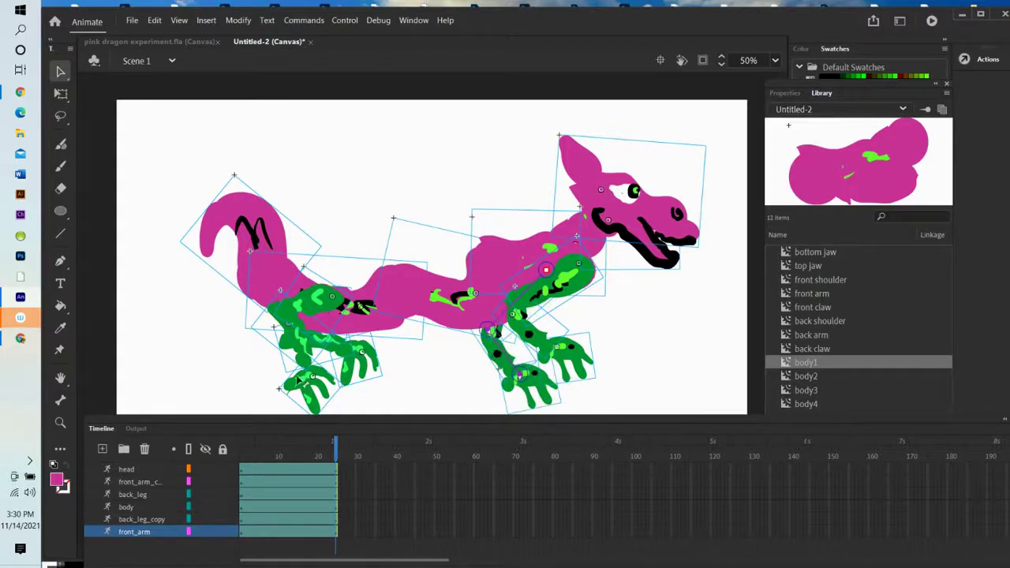
{"action": "left_click_drag", "start_coordinate": [354, 354], "coordinate": [414, 357]}
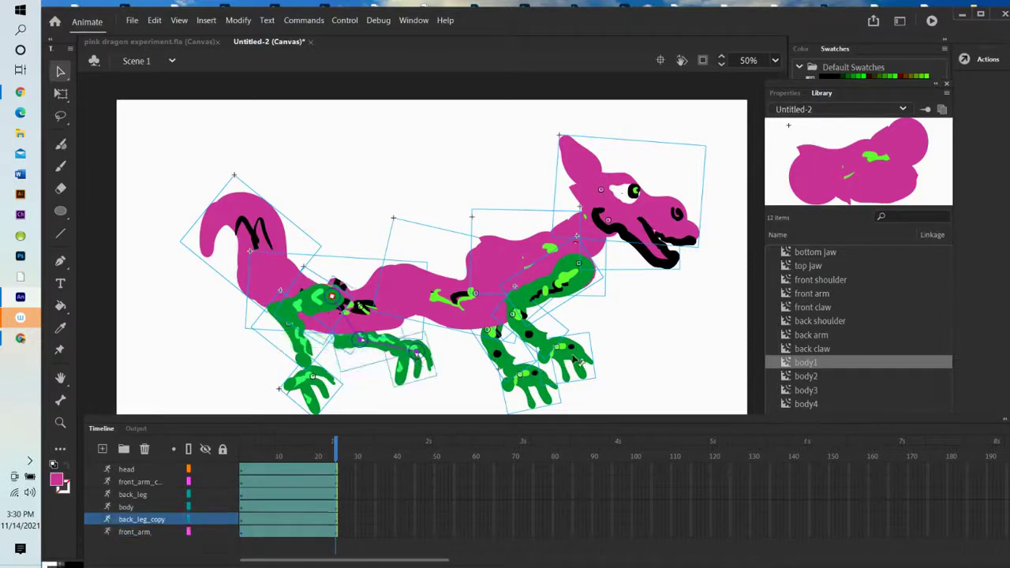
{"action": "left_click_drag", "start_coordinate": [570, 359], "coordinate": [659, 365]}
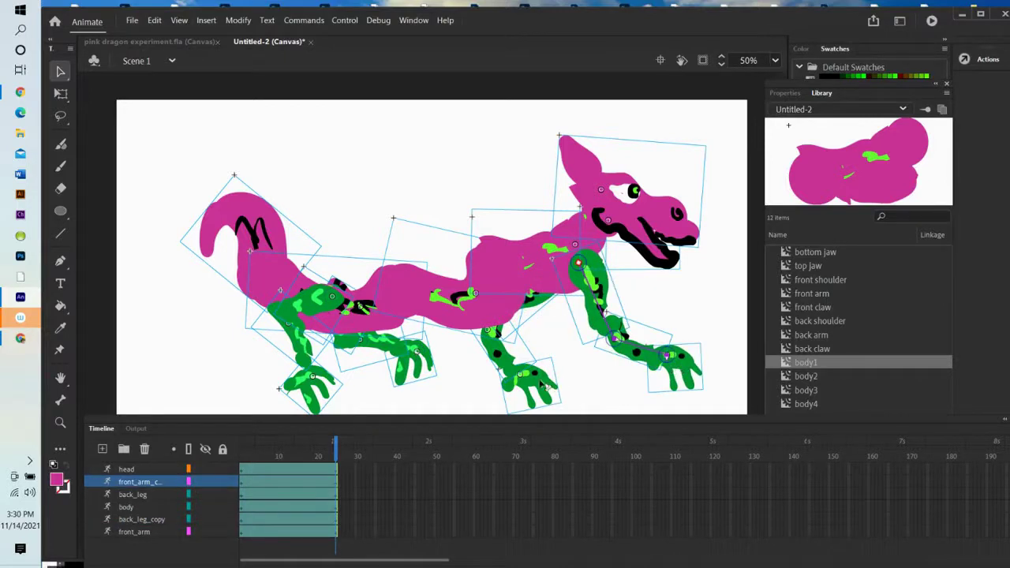
{"action": "left_click_drag", "start_coordinate": [525, 384], "coordinate": [473, 390]}
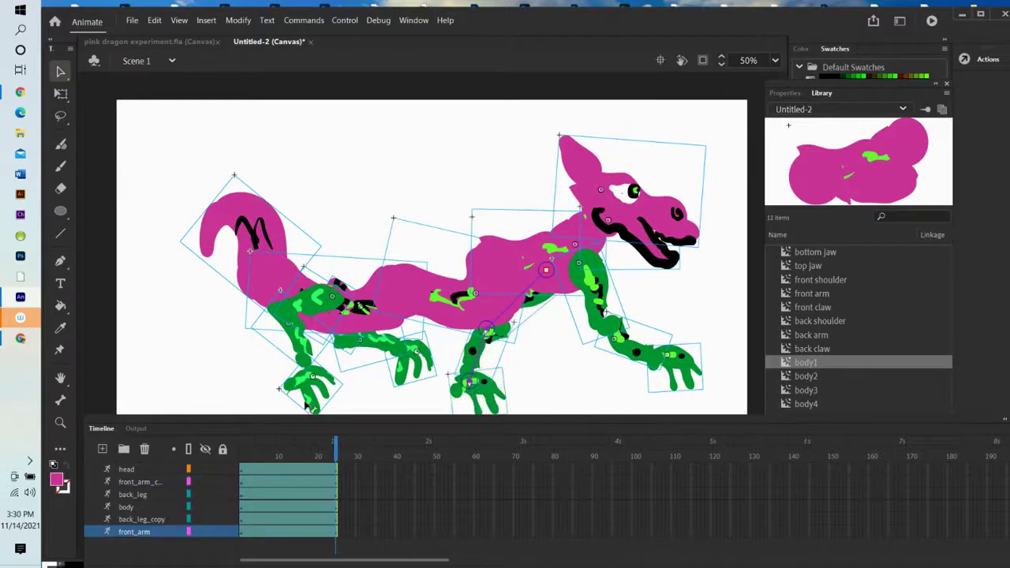
{"action": "left_click_drag", "start_coordinate": [312, 388], "coordinate": [273, 385]}
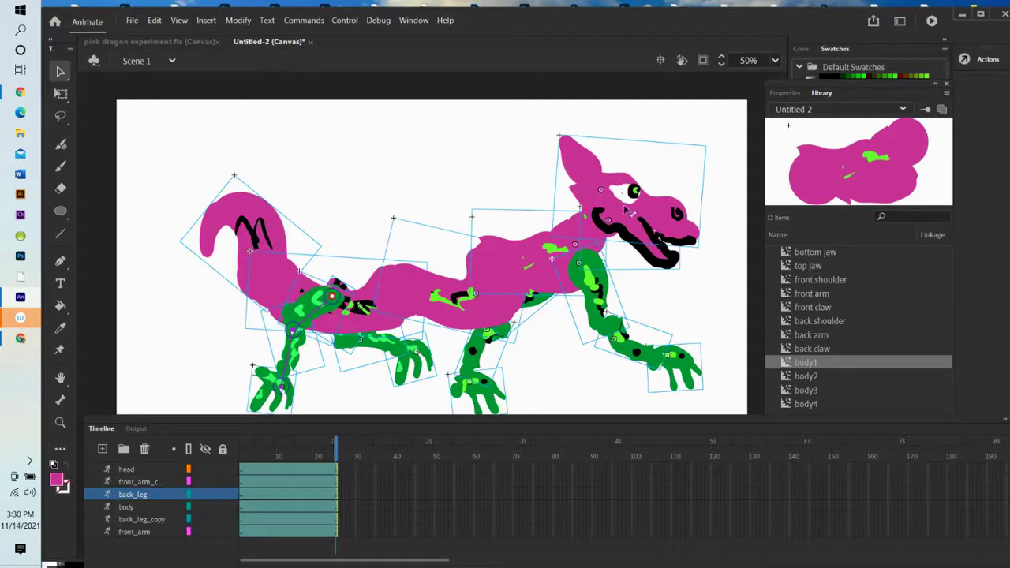
At frame 25, open the dragon's mouth wide with the snout raised, and swing the tail backward and down.
{"action": "left_click_drag", "start_coordinate": [670, 212], "coordinate": [662, 241]}
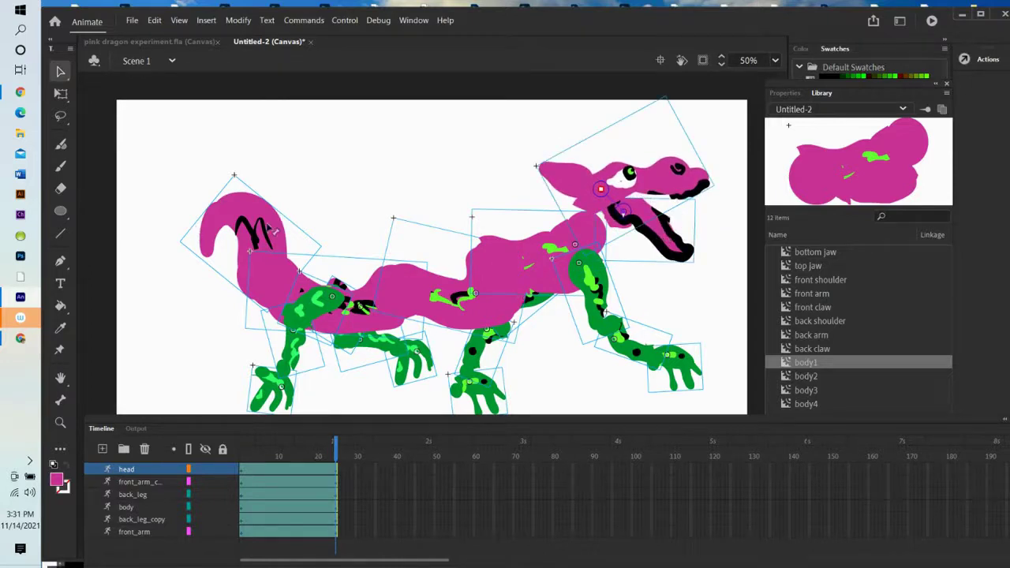
{"action": "left_click_drag", "start_coordinate": [254, 230], "coordinate": [209, 243]}
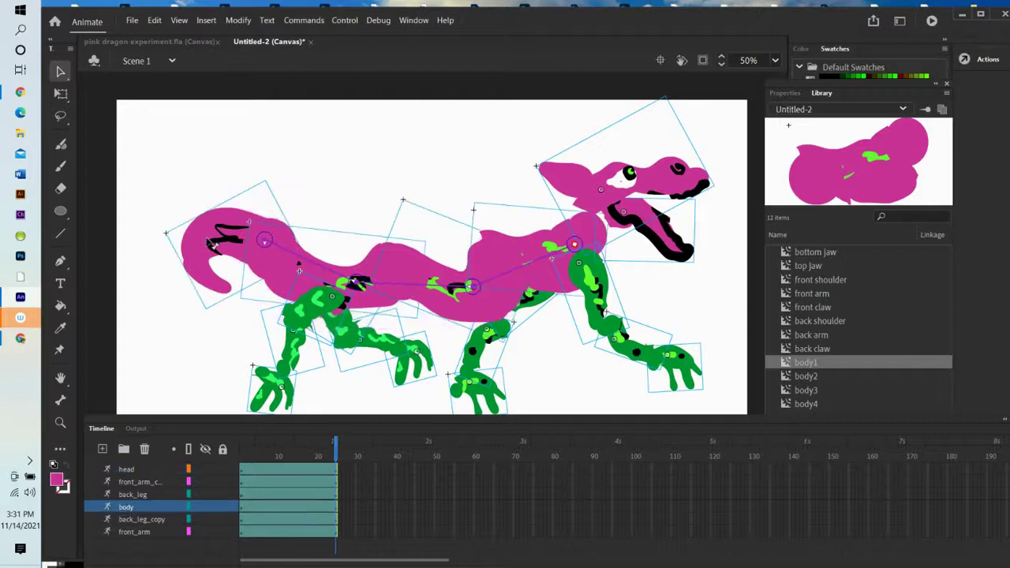
{"action": "left_click_drag", "start_coordinate": [389, 267], "coordinate": [389, 268]}
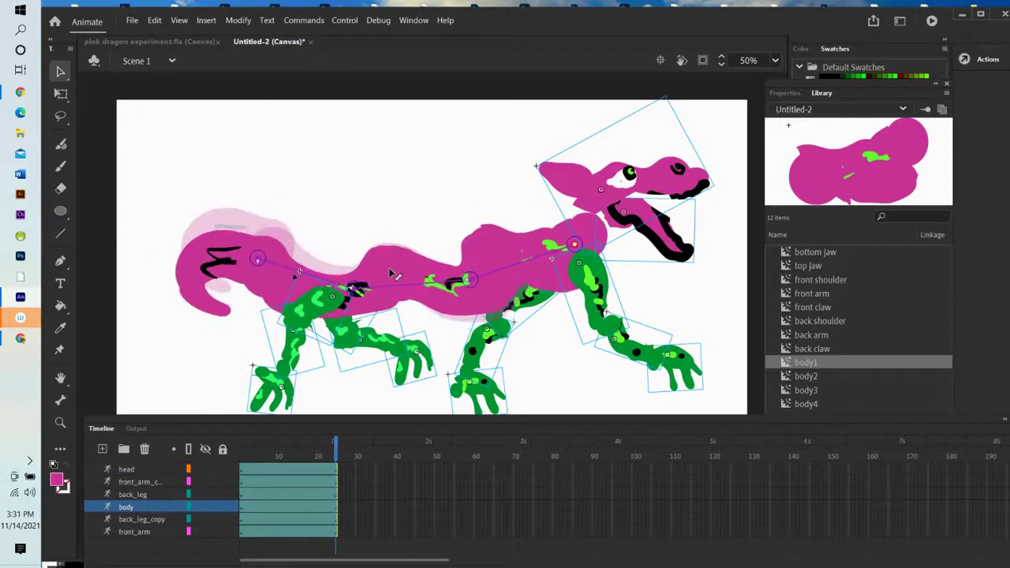
{"action": "left_click", "coordinate": [450, 294]}
Play the timeline to preview the motion between the two poses.
{"action": "key", "text": "Return"}
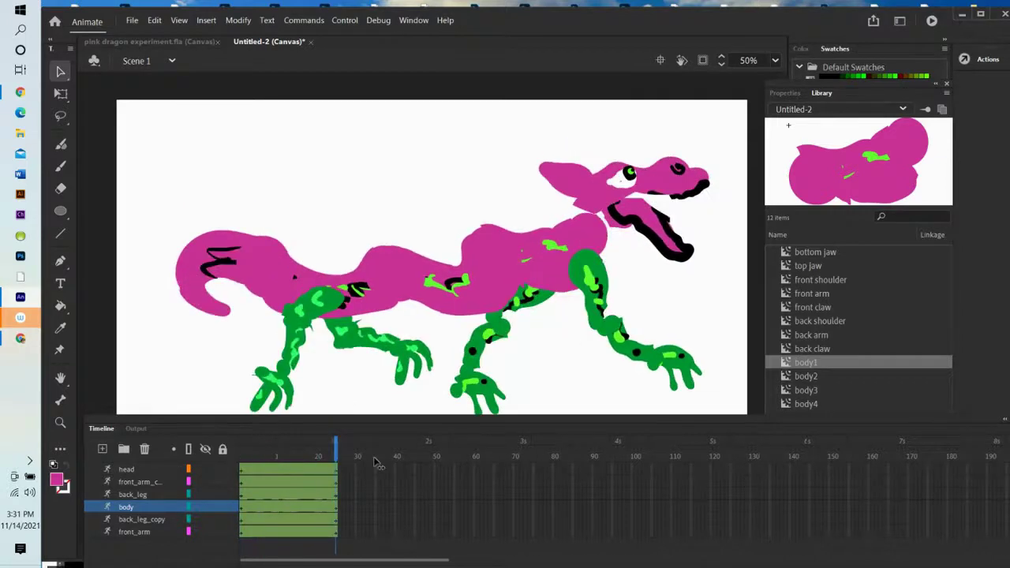
{"action": "key", "text": "Return"}
{"action": "left_click", "coordinate": [436, 470]}
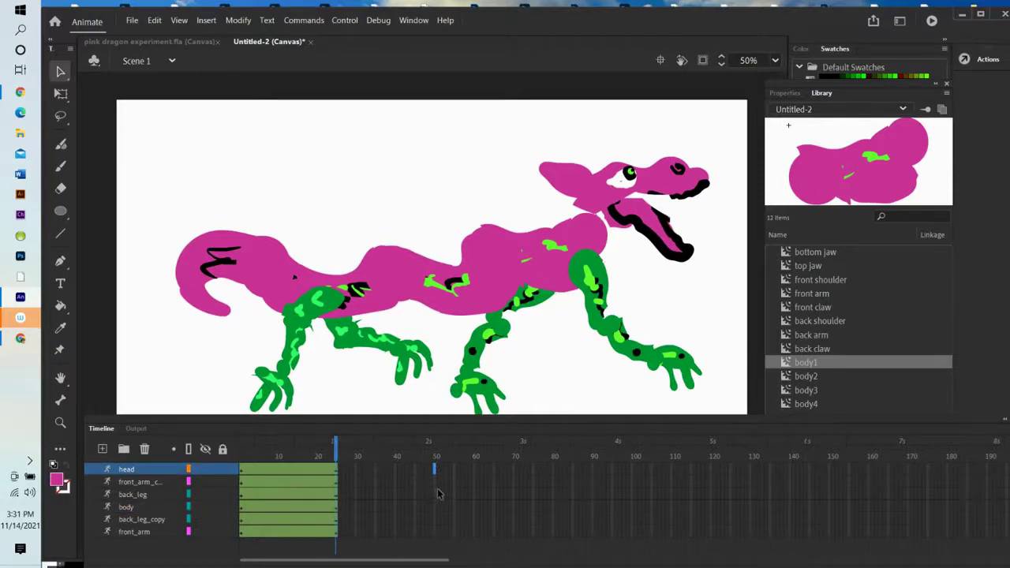
{"action": "left_click", "coordinate": [435, 483]}
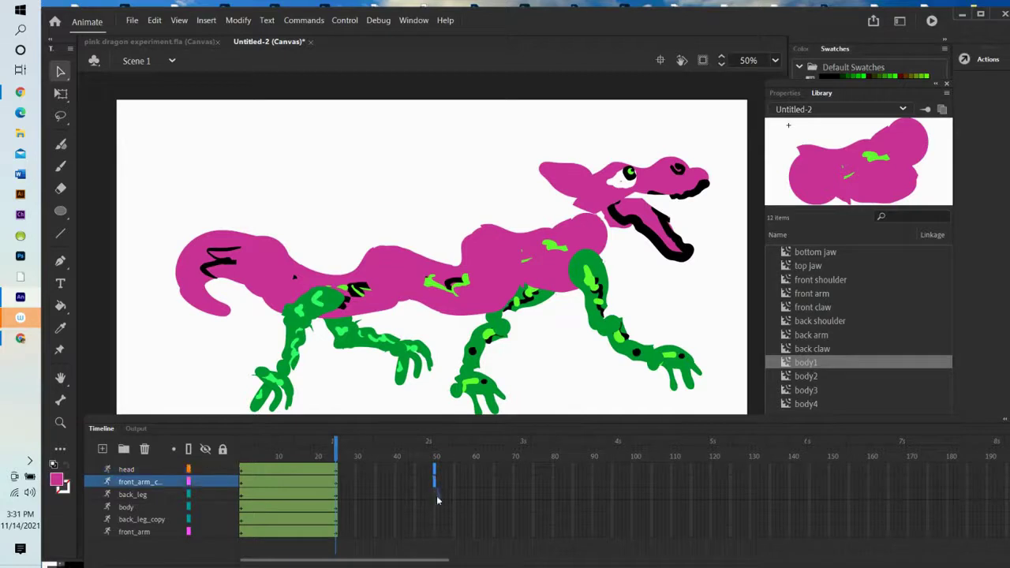
{"action": "left_click", "coordinate": [436, 494]}
{"action": "left_click", "coordinate": [435, 509]}
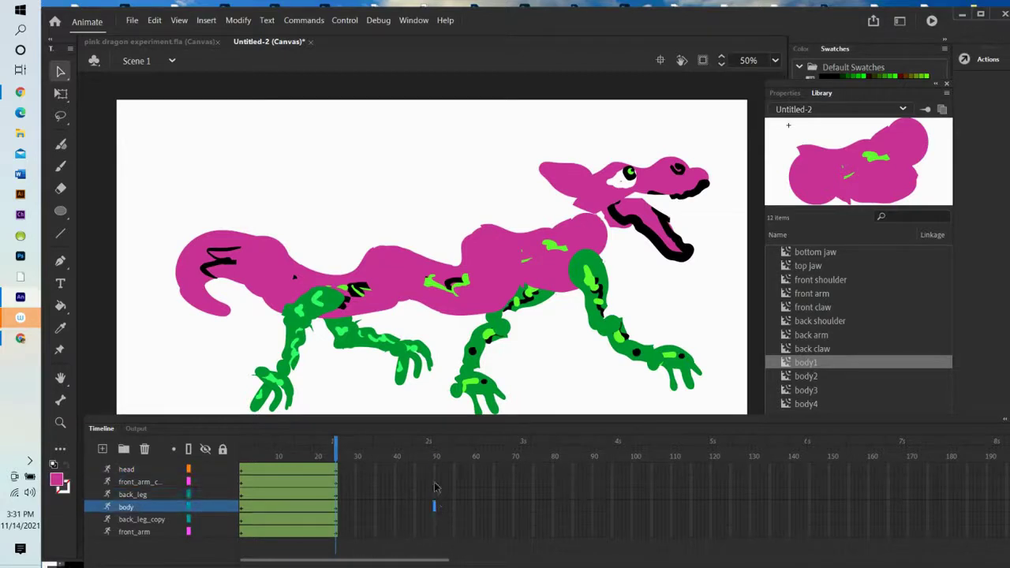
{"action": "left_click", "coordinate": [435, 470]}
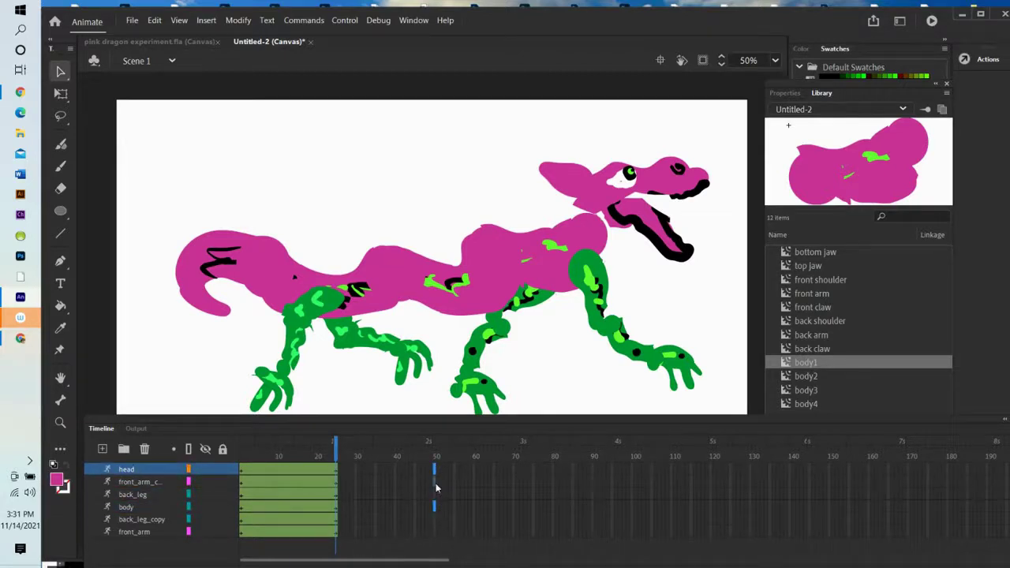
{"action": "left_click", "coordinate": [436, 482]}
{"action": "left_click", "coordinate": [435, 494]}
{"action": "left_click", "coordinate": [434, 520]}
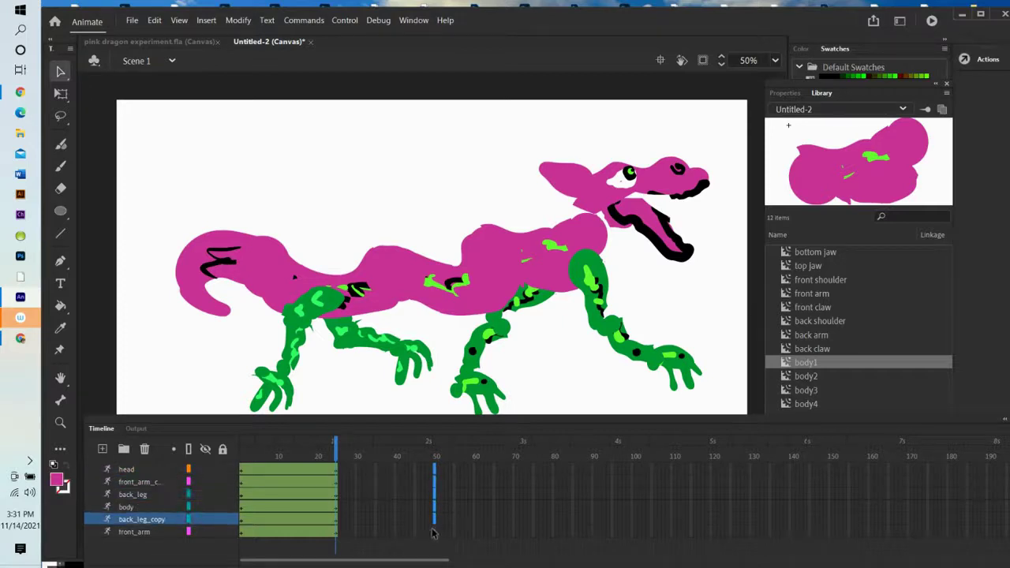
{"action": "left_click", "coordinate": [432, 533]}
{"action": "left_click", "coordinate": [438, 532]}
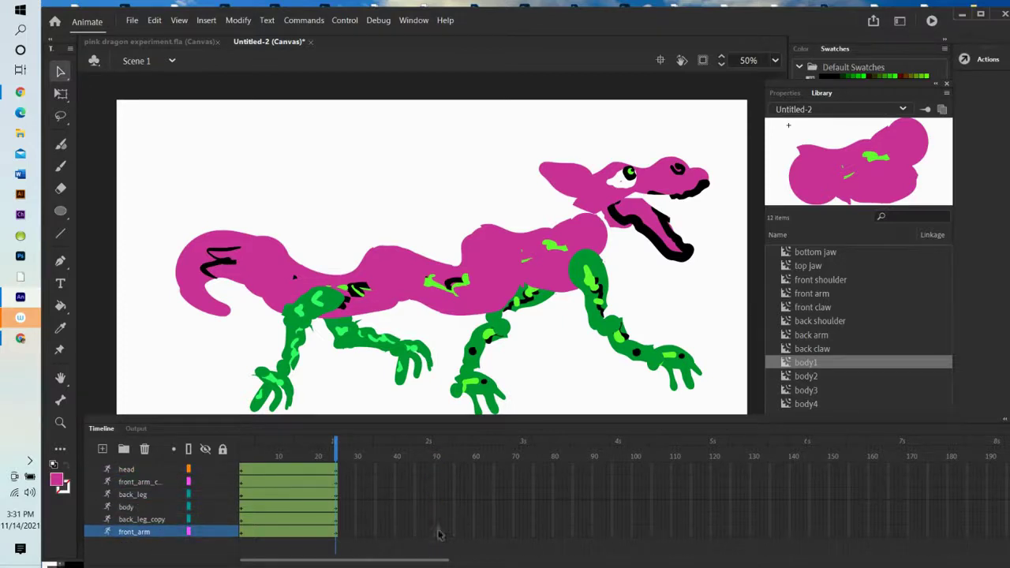
Insert a pose at frame 48 on all six armature layers.
{"action": "left_click", "coordinate": [425, 469]}
{"action": "left_click_drag", "start_coordinate": [425, 484], "coordinate": [426, 535]}
{"action": "right_click", "coordinate": [429, 511]}
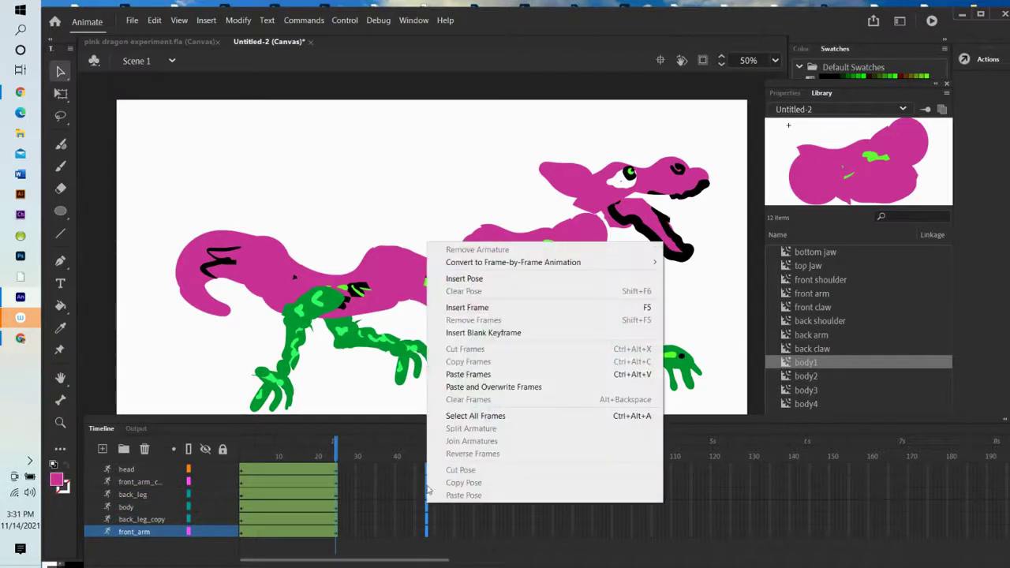
{"action": "left_click", "coordinate": [464, 278]}
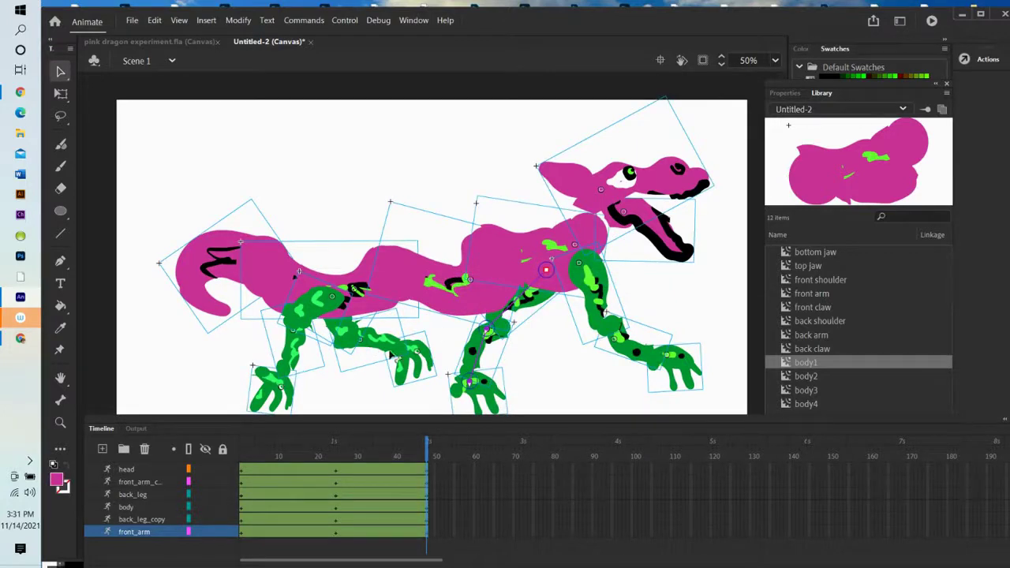
Reverse the stride at frame 48, moving front_arm and back_leg forward and the front arm copy and back_leg_copy backward.
{"action": "left_click_drag", "start_coordinate": [398, 356], "coordinate": [410, 376]}
{"action": "left_click_drag", "start_coordinate": [477, 392], "coordinate": [505, 414]}
{"action": "left_click", "coordinate": [551, 340]}
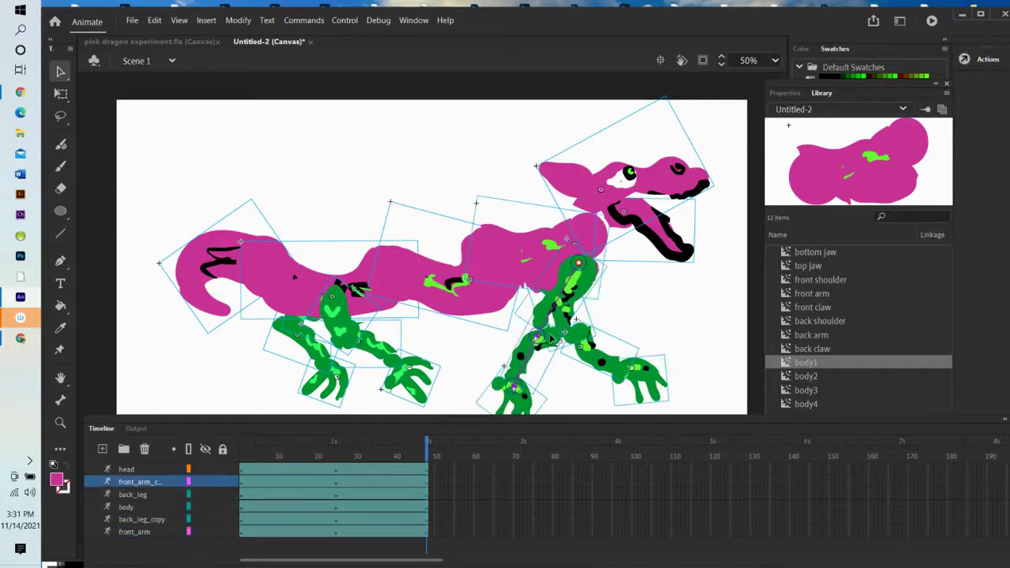
{"action": "left_click_drag", "start_coordinate": [551, 340], "coordinate": [530, 325]}
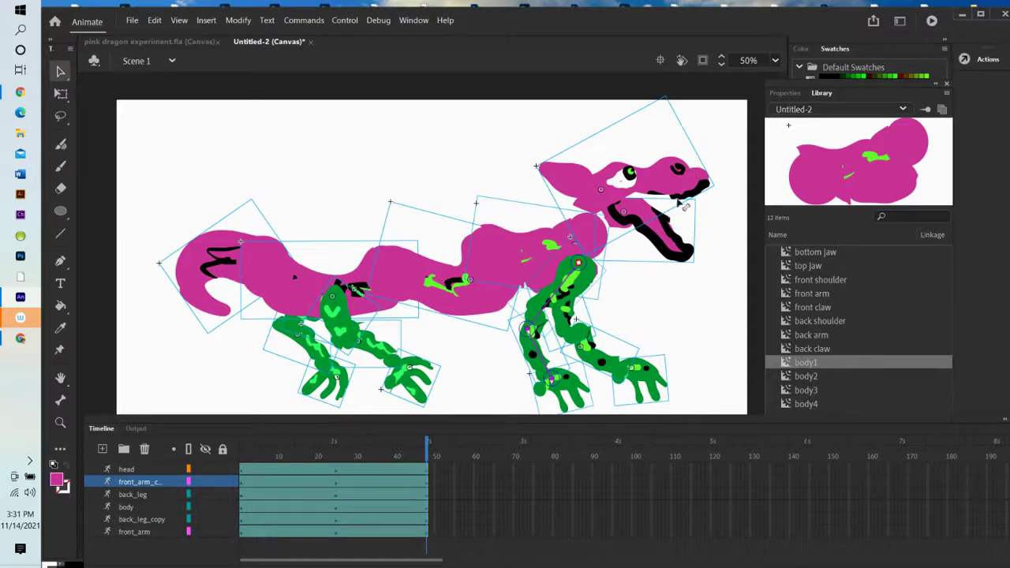
At frame 48, lower the dragon's snout, bring the jaws closer together, and curl the tail upward and forward.
{"action": "left_click_drag", "start_coordinate": [667, 179], "coordinate": [679, 201]}
{"action": "left_click_drag", "start_coordinate": [645, 269], "coordinate": [685, 246]}
{"action": "left_click_drag", "start_coordinate": [240, 241], "coordinate": [308, 182]}
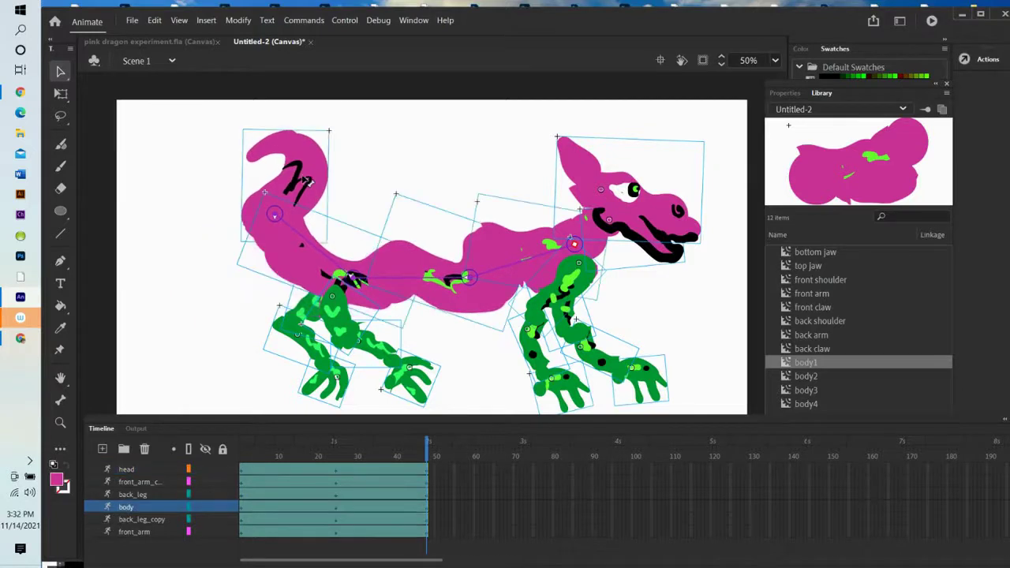
Play the timeline to preview the walk through the frame 48 pose.
{"action": "left_click_drag", "start_coordinate": [424, 455], "coordinate": [87, 458]}
{"action": "left_click", "coordinate": [339, 492]}
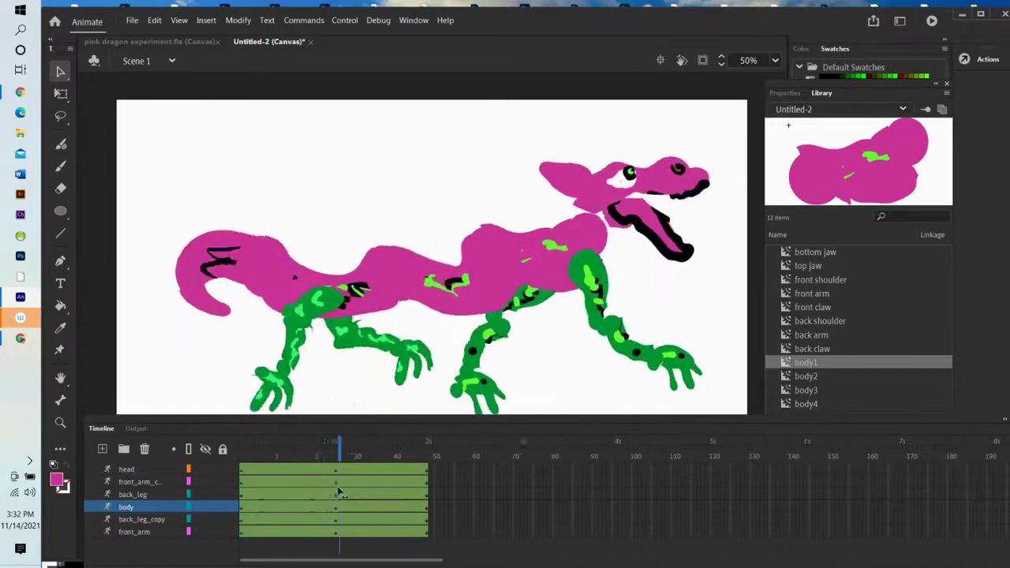
{"action": "key", "text": "Return"}
{"action": "left_click_drag", "start_coordinate": [429, 450], "coordinate": [280, 456]}
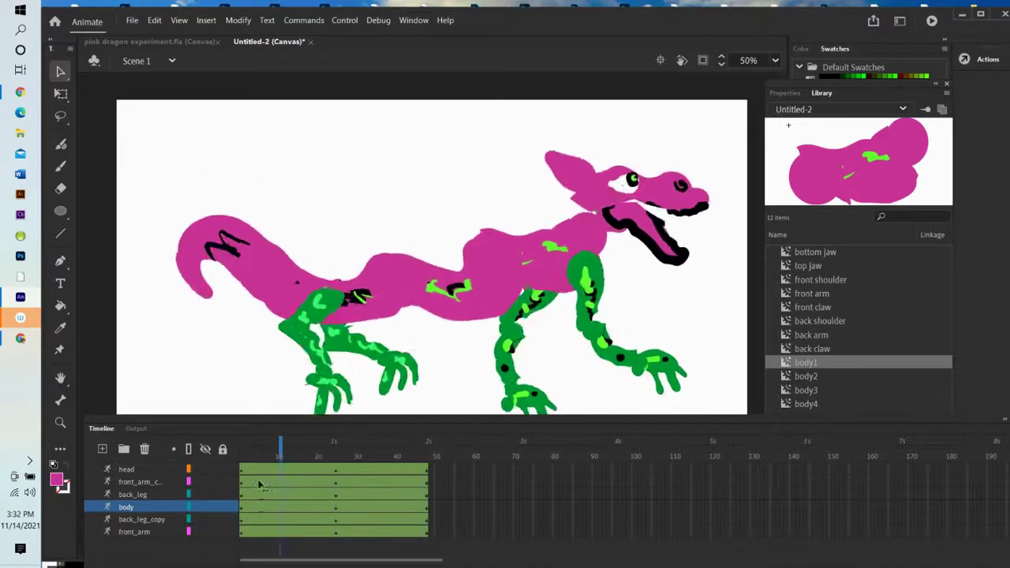
{"action": "key", "text": "Return"}
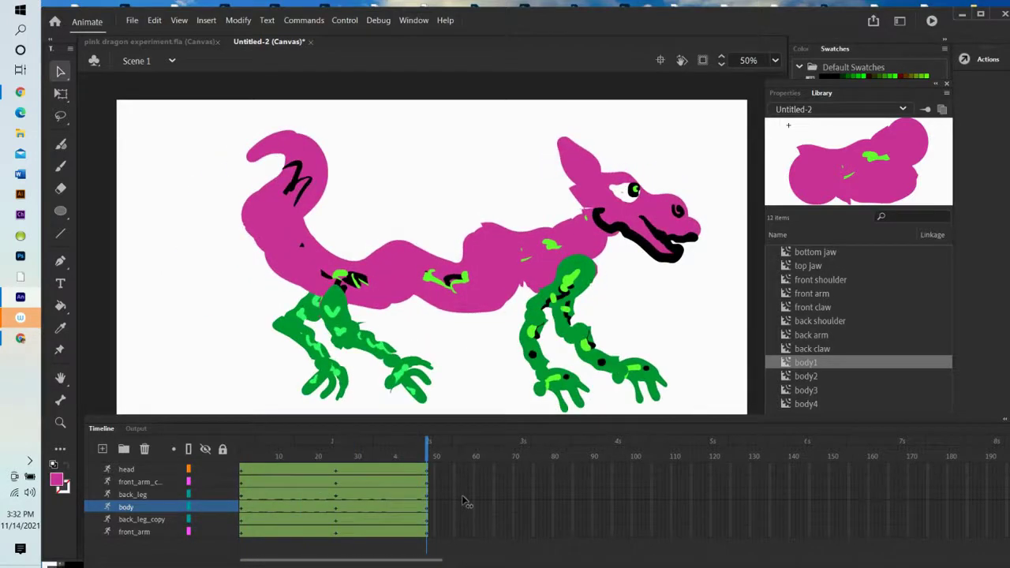
Copy the head layer's frames and paste them at frame 49 on the same layer.
{"action": "left_click", "coordinate": [371, 472]}
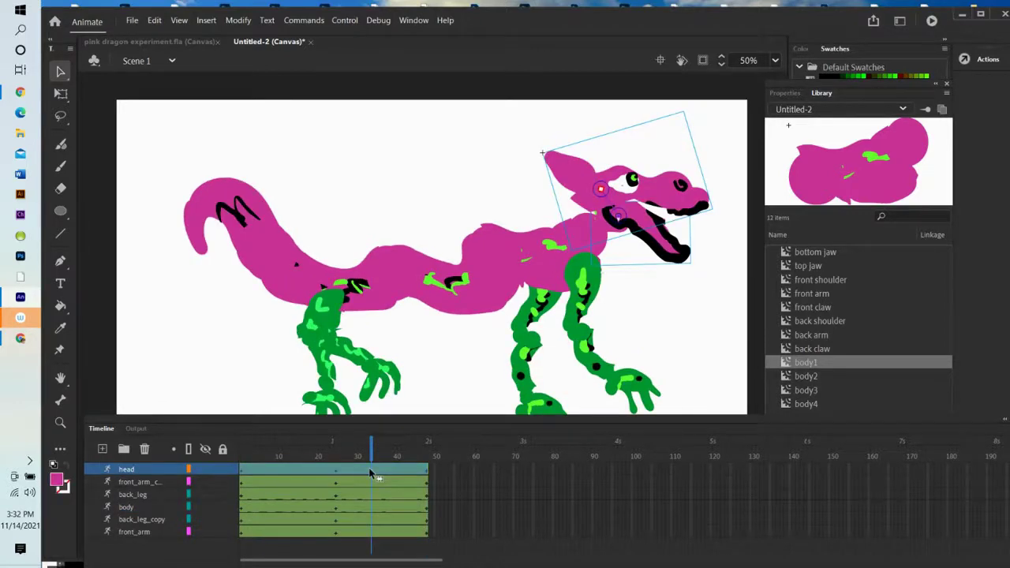
{"action": "right_click", "coordinate": [371, 472]}
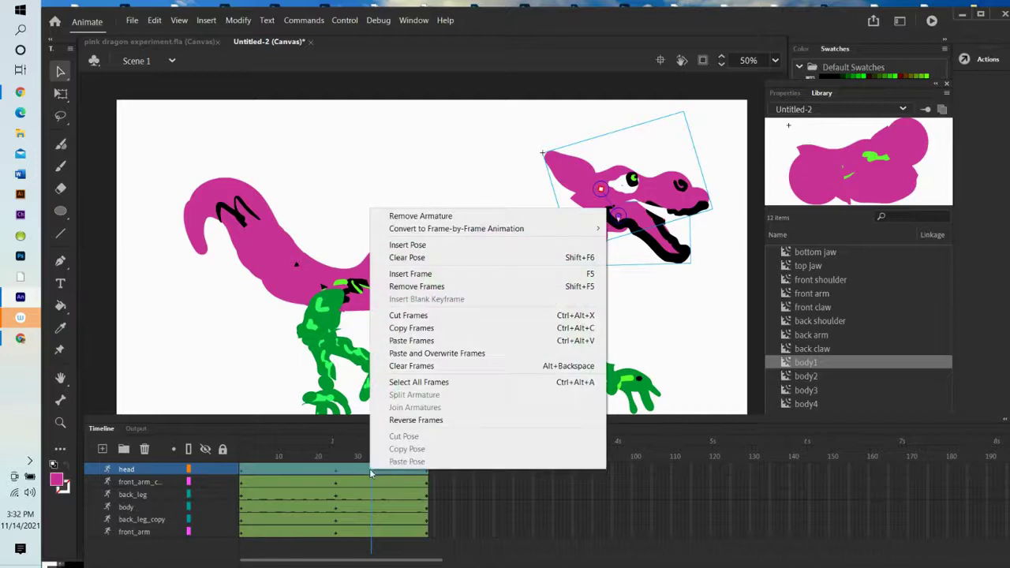
{"action": "left_click", "coordinate": [408, 329]}
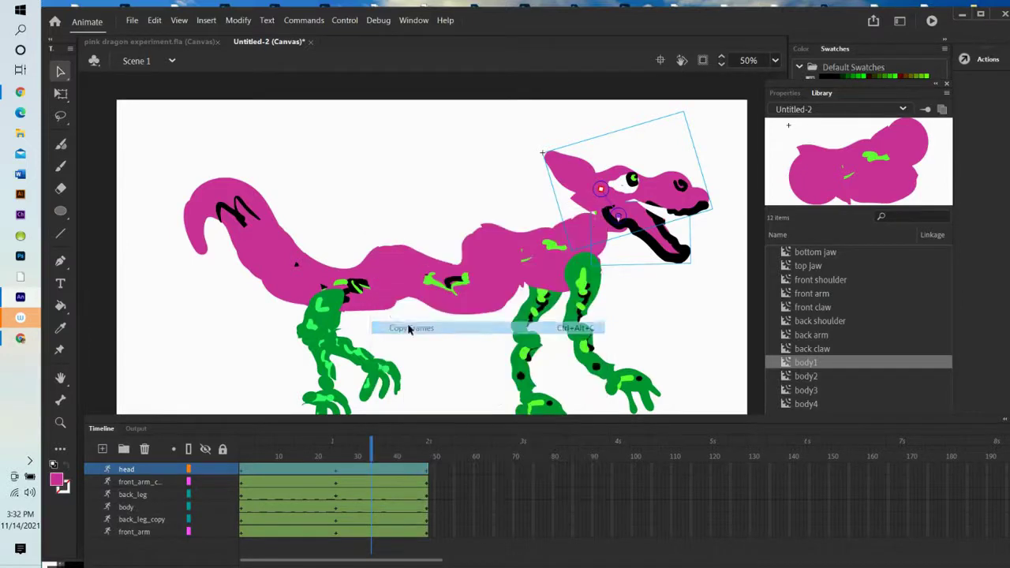
{"action": "left_click", "coordinate": [430, 472]}
{"action": "right_click", "coordinate": [432, 474]}
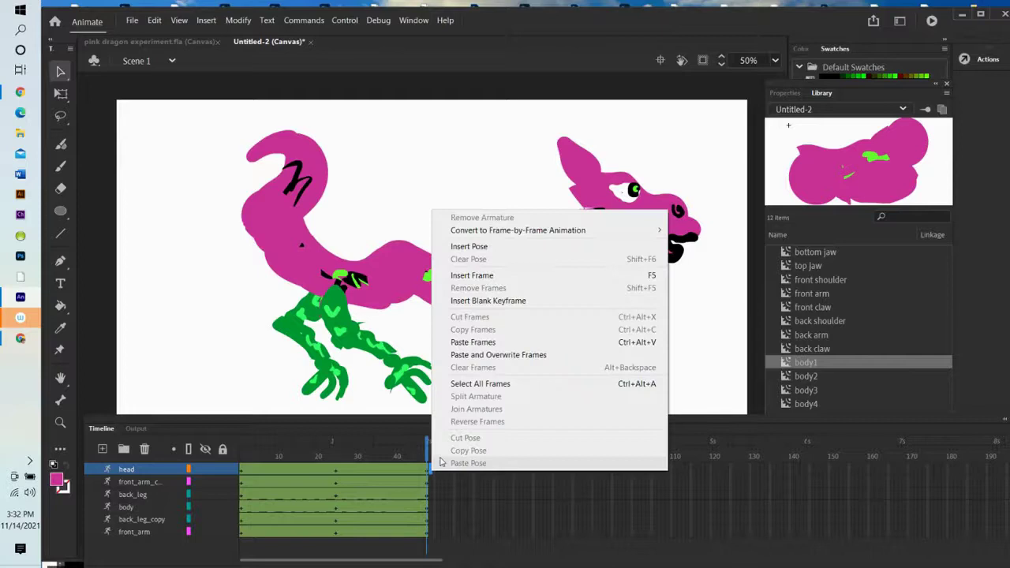
{"action": "left_click", "coordinate": [488, 342]}
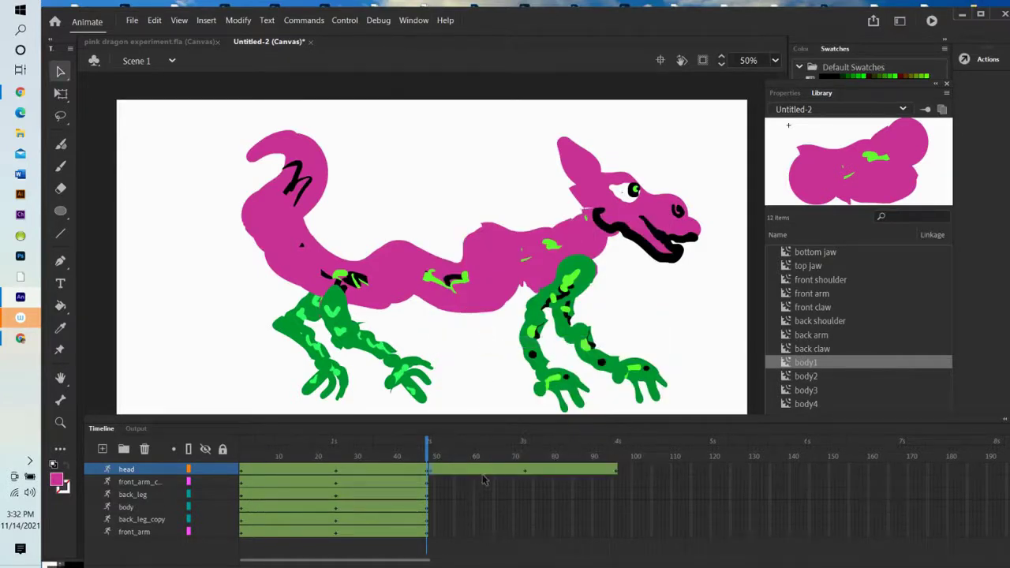
Reverse the pasted head frames and check the head's motion through the second half.
{"action": "left_click", "coordinate": [486, 474]}
{"action": "left_click_drag", "start_coordinate": [487, 458], "coordinate": [436, 460]}
{"action": "left_click", "coordinate": [444, 472]}
{"action": "right_click", "coordinate": [444, 472]}
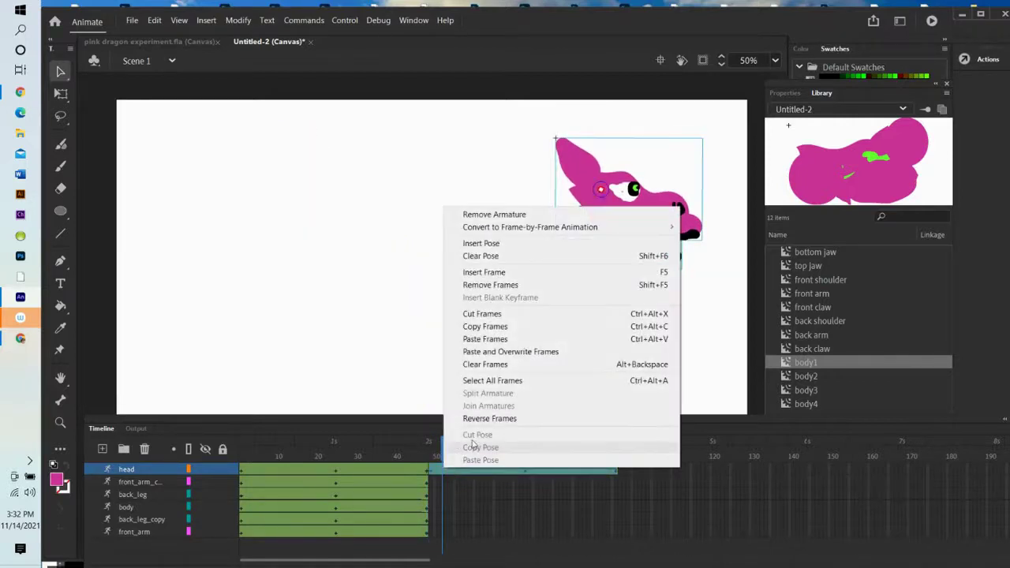
{"action": "left_click", "coordinate": [490, 418]}
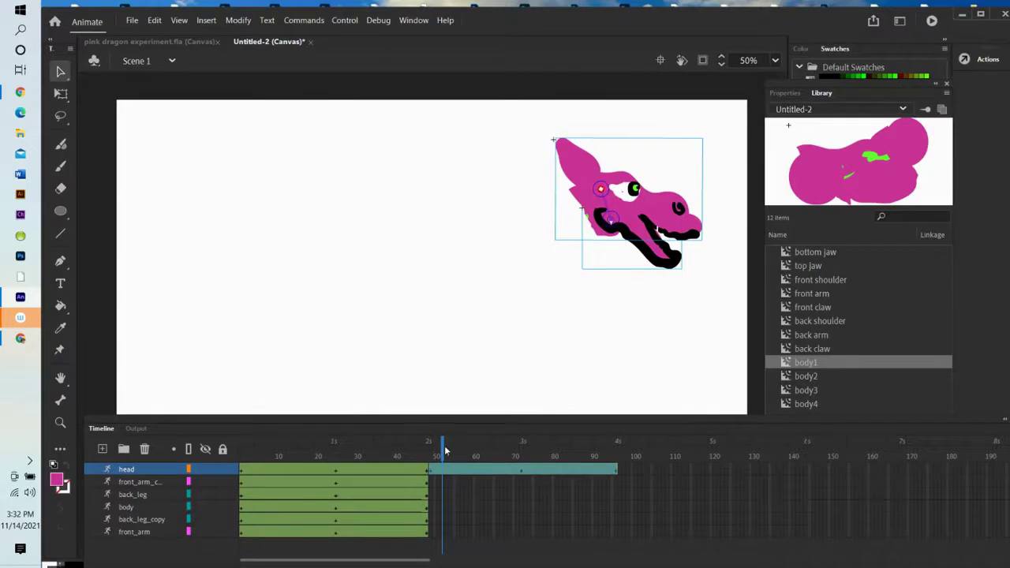
{"action": "left_click_drag", "start_coordinate": [445, 452], "coordinate": [631, 491]}
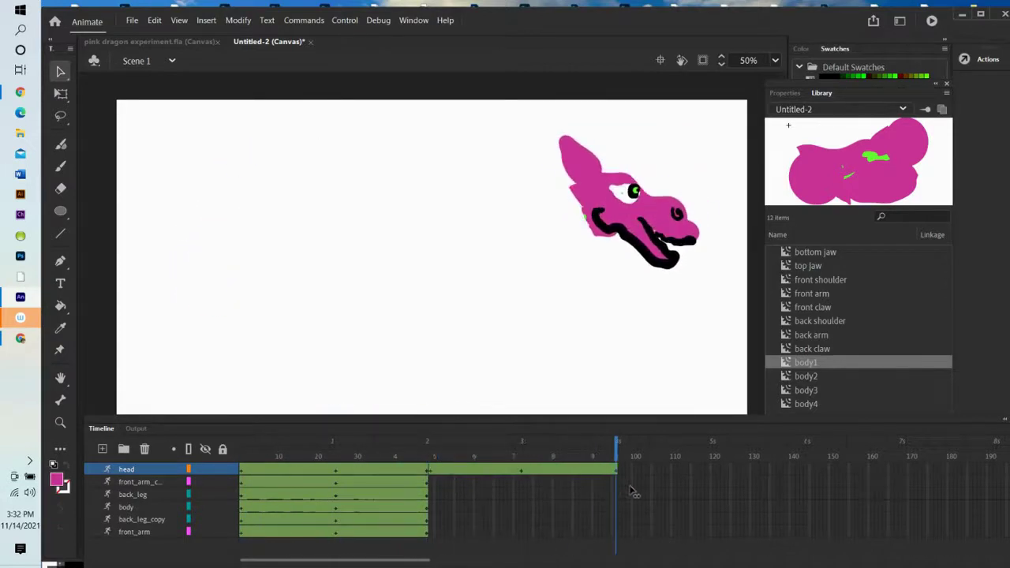
Copy the front arm copy layer's frames and paste them at frame 49 on the same layer.
{"action": "left_click", "coordinate": [411, 483]}
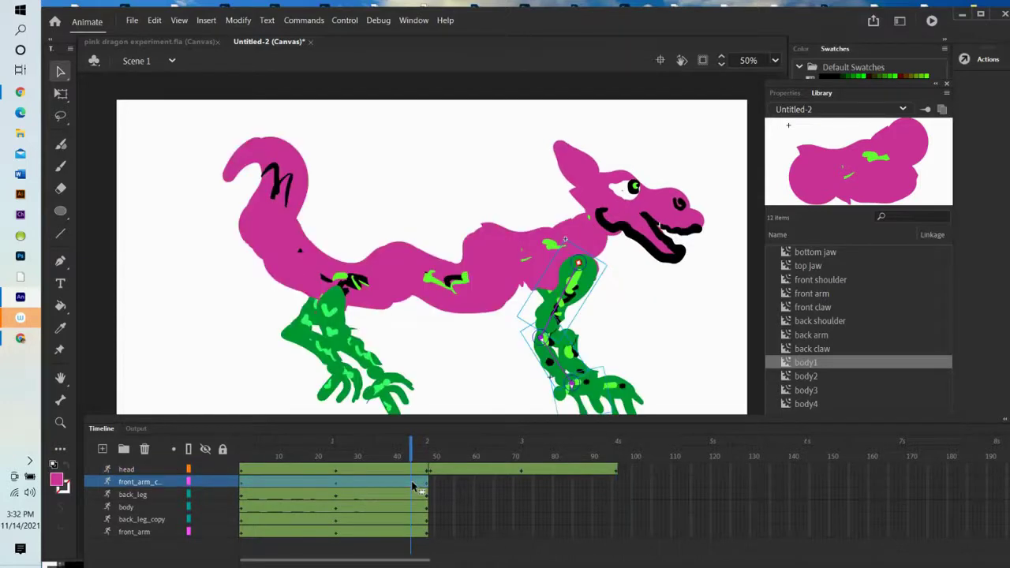
{"action": "right_click", "coordinate": [412, 485]}
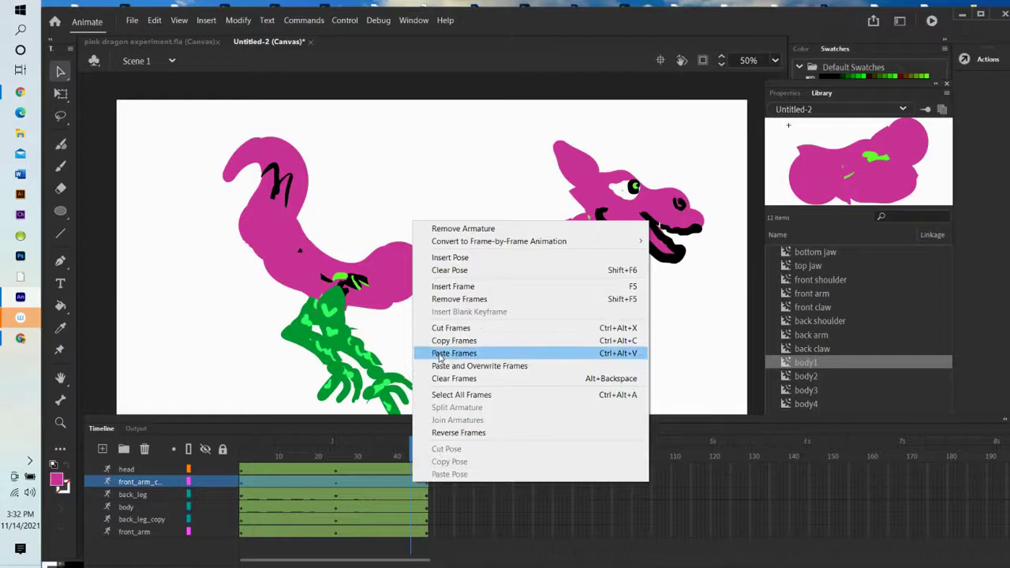
{"action": "left_click", "coordinate": [448, 340]}
{"action": "right_click", "coordinate": [431, 483]}
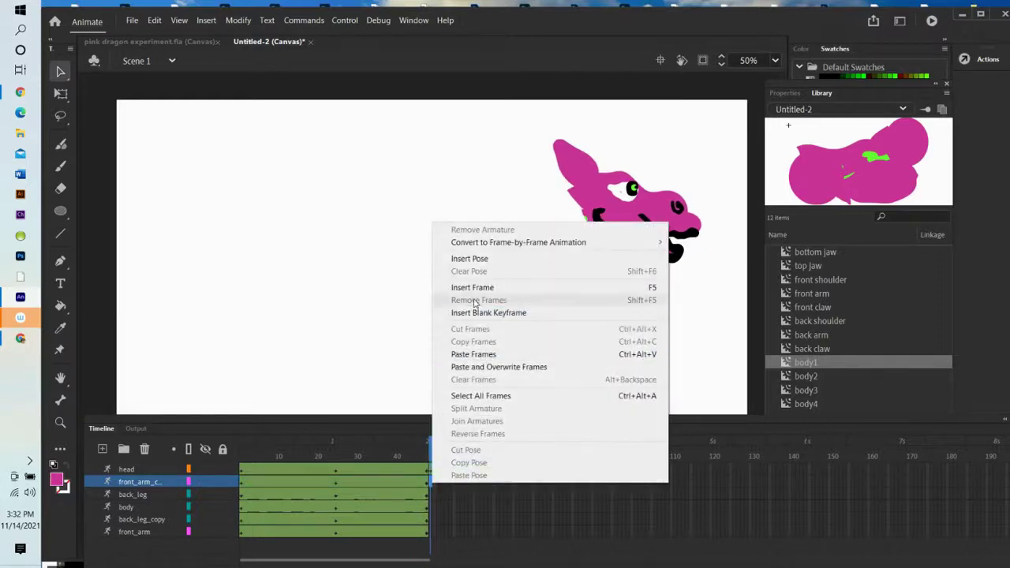
{"action": "left_click", "coordinate": [472, 355]}
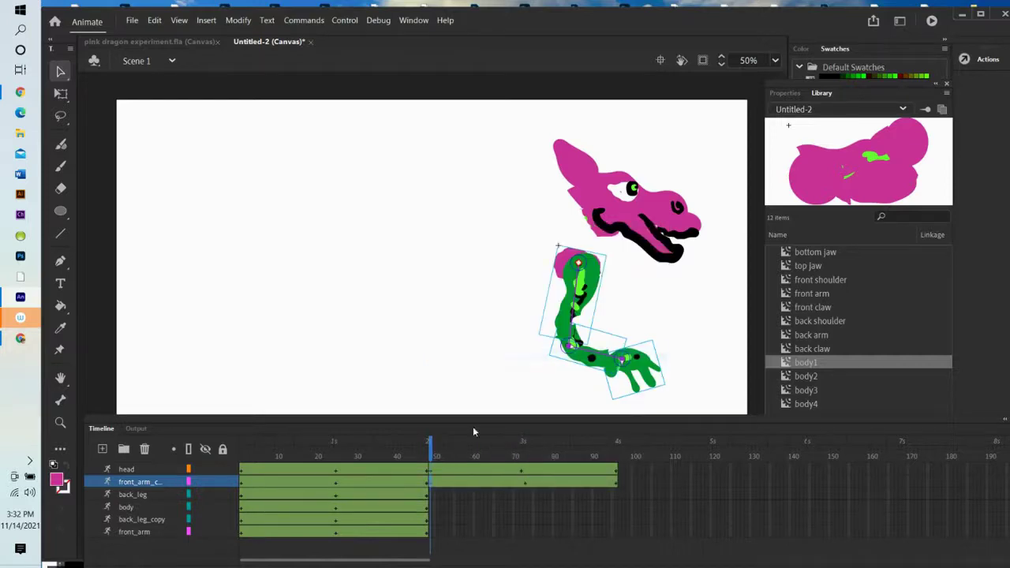
Reverse the pasted front arm copy frames and scrub through them to check the arm's motion.
{"action": "right_click", "coordinate": [436, 484]}
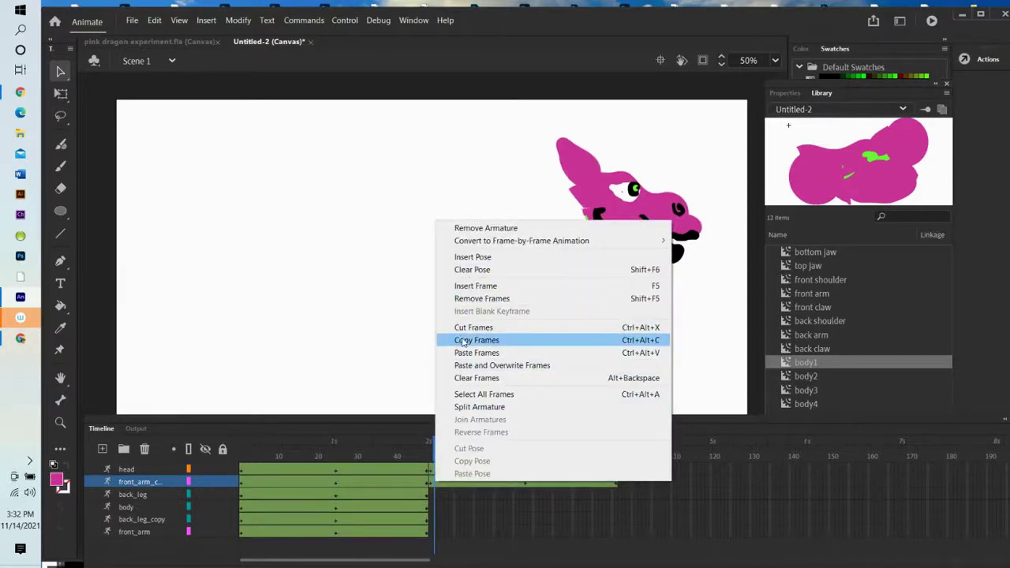
{"action": "left_click", "coordinate": [461, 523]}
{"action": "left_click", "coordinate": [451, 506]}
{"action": "left_click", "coordinate": [446, 490]}
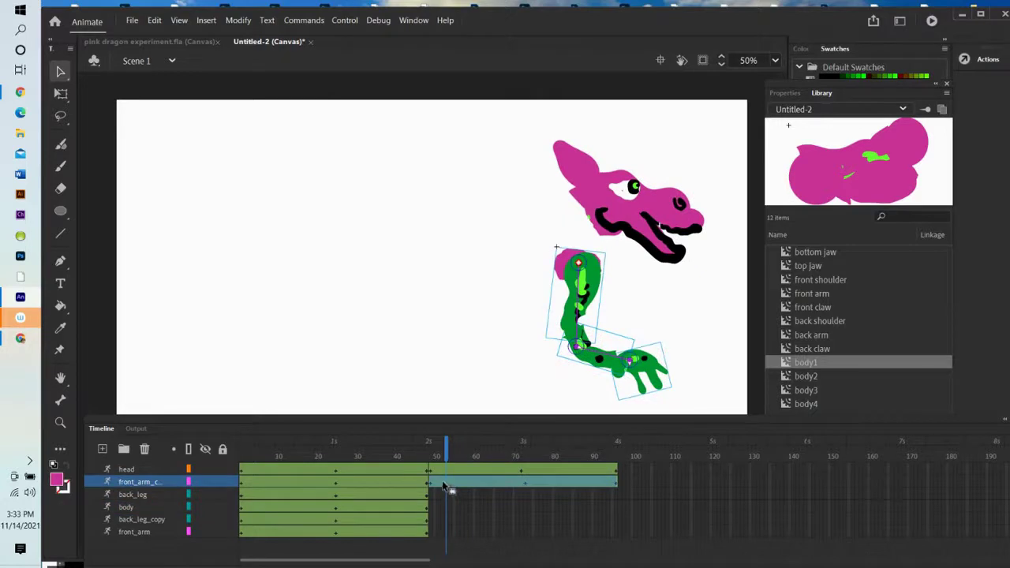
{"action": "right_click", "coordinate": [446, 490]}
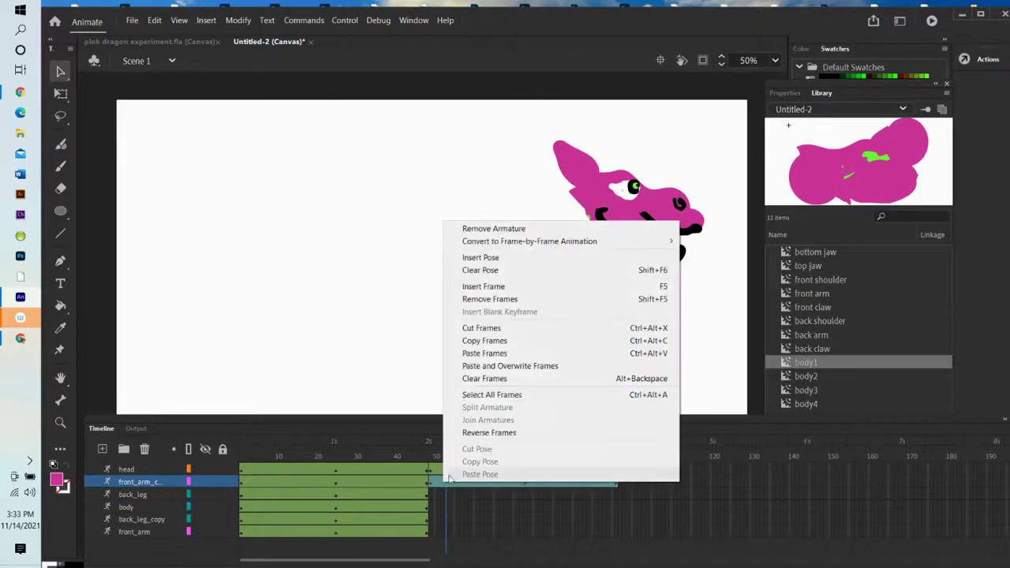
{"action": "left_click", "coordinate": [475, 433]}
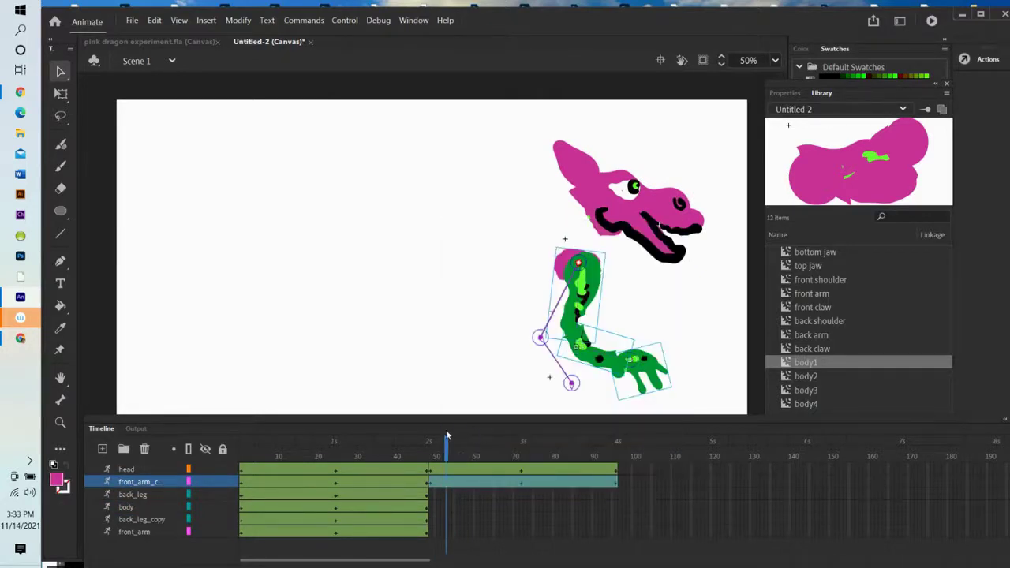
{"action": "left_click_drag", "start_coordinate": [446, 450], "coordinate": [623, 481]}
Copy the back_leg layer's frames and paste them at frame 49 on the same layer.
{"action": "left_click", "coordinate": [410, 495]}
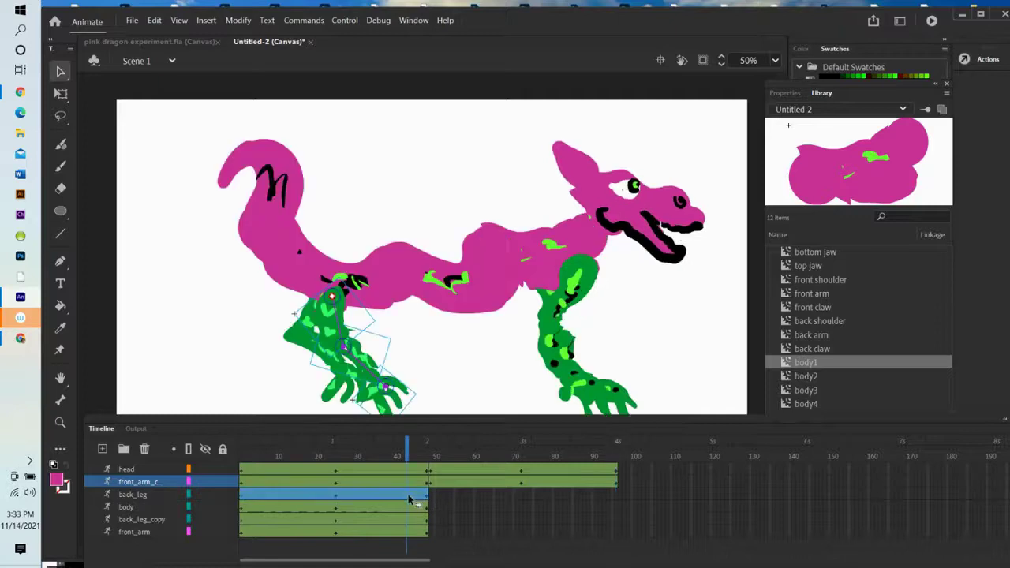
{"action": "right_click", "coordinate": [410, 495]}
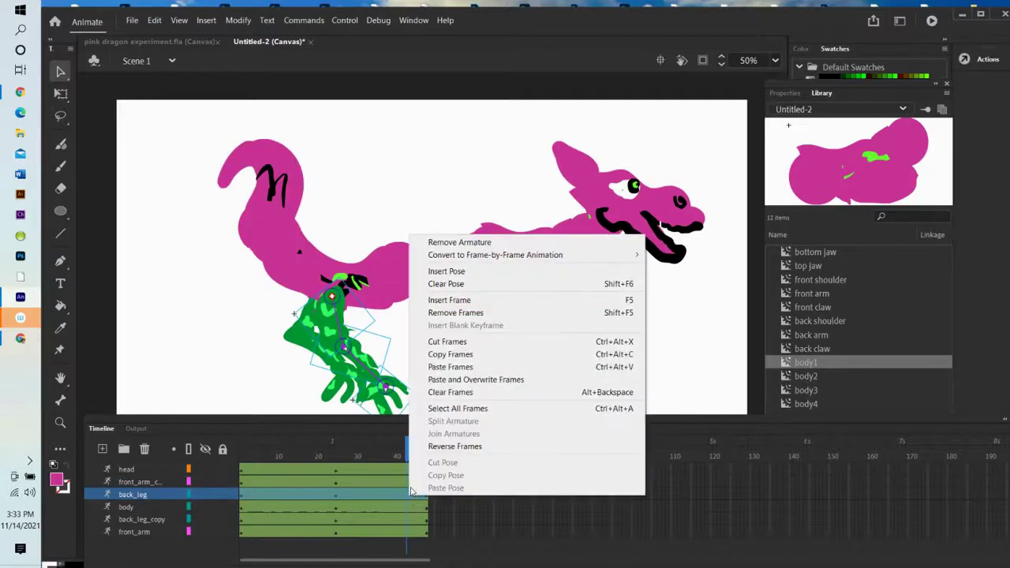
{"action": "left_click", "coordinate": [450, 354]}
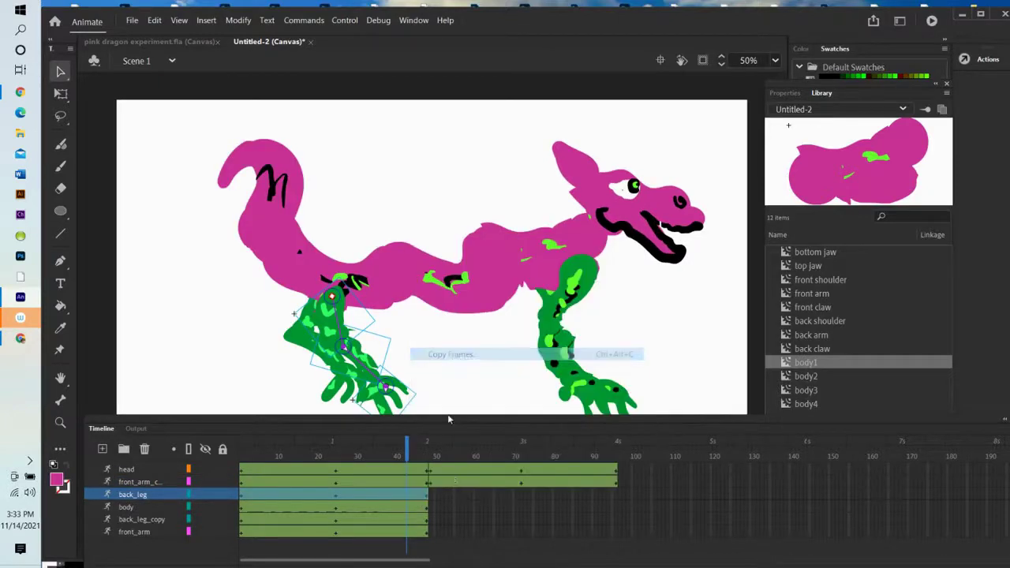
{"action": "left_click", "coordinate": [431, 500]}
{"action": "right_click", "coordinate": [431, 501]}
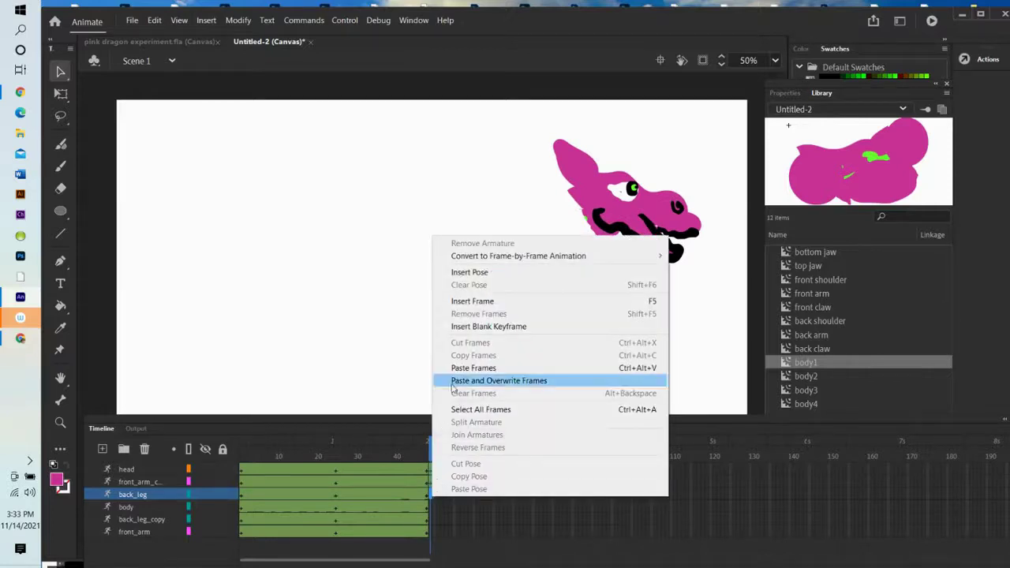
{"action": "left_click", "coordinate": [469, 368]}
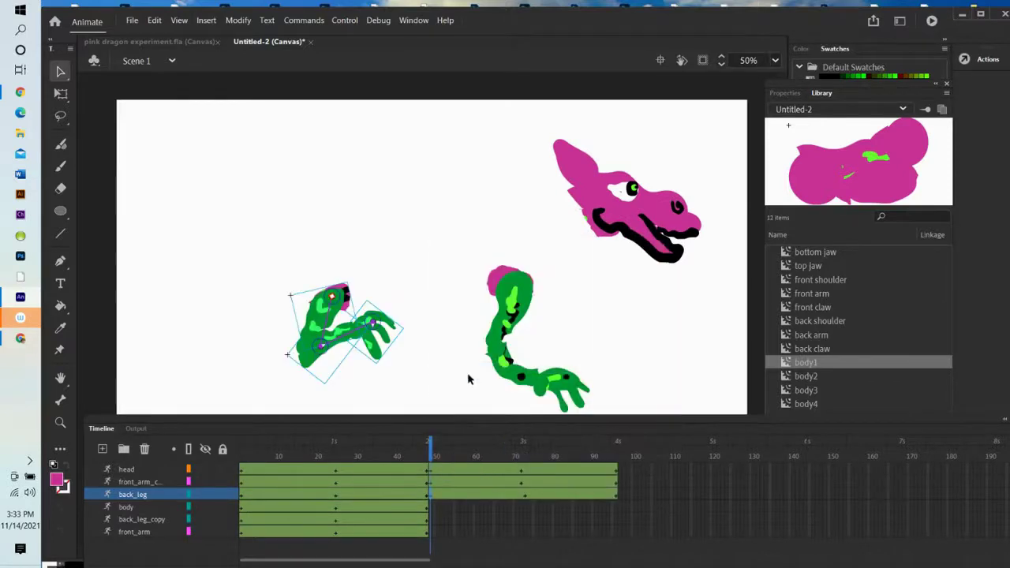
Reverse the pasted back_leg frames and scrub around frame 49 to check the leg's motion.
{"action": "left_click", "coordinate": [434, 497]}
{"action": "right_click", "coordinate": [433, 497]}
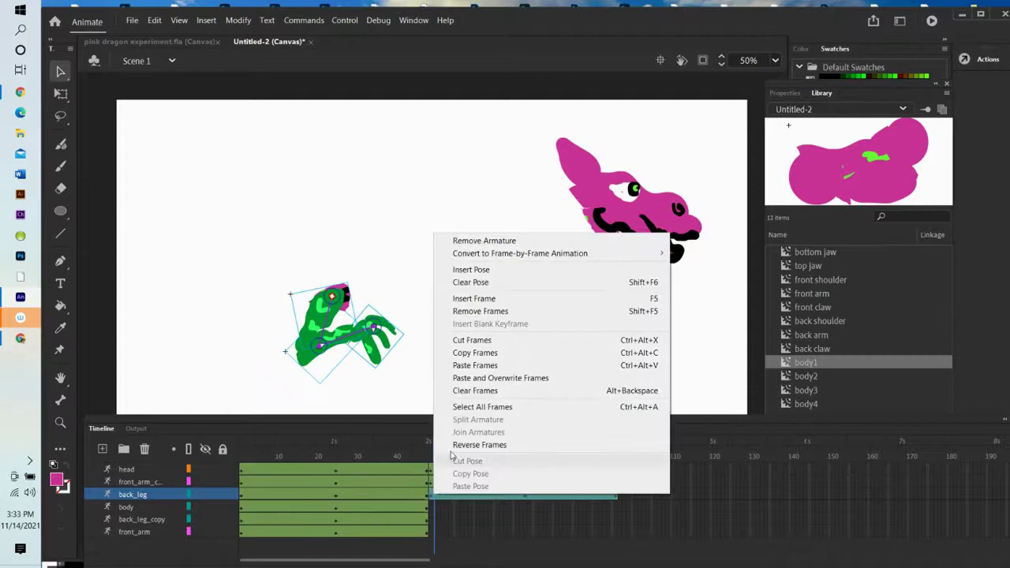
{"action": "left_click", "coordinate": [463, 448]}
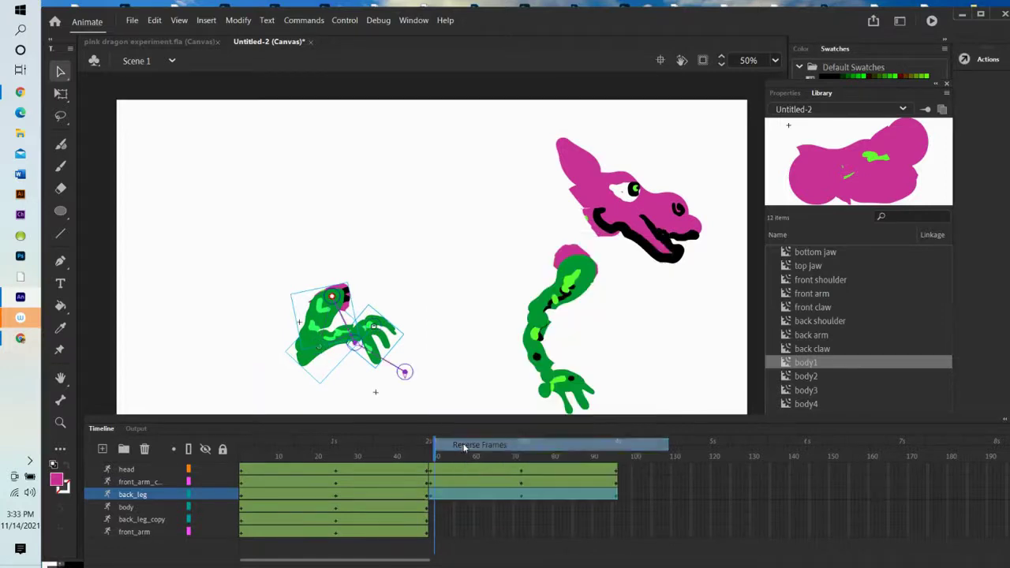
{"action": "key", "text": "Return"}
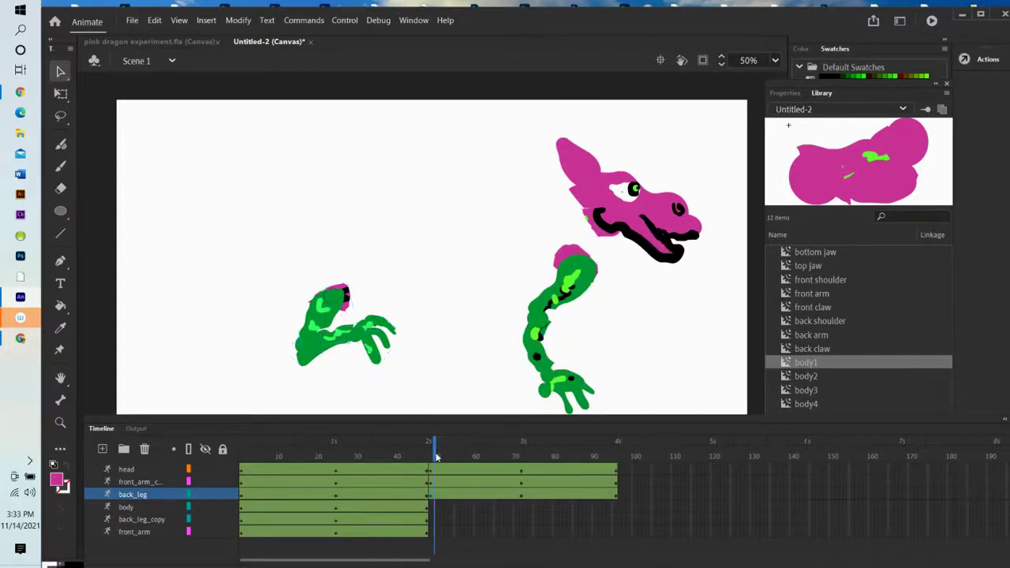
{"action": "left_click_drag", "start_coordinate": [418, 457], "coordinate": [433, 462]}
Copy the body layer's frames and paste them at frame 49 on the same layer.
{"action": "left_click", "coordinate": [393, 506]}
{"action": "right_click", "coordinate": [393, 505]}
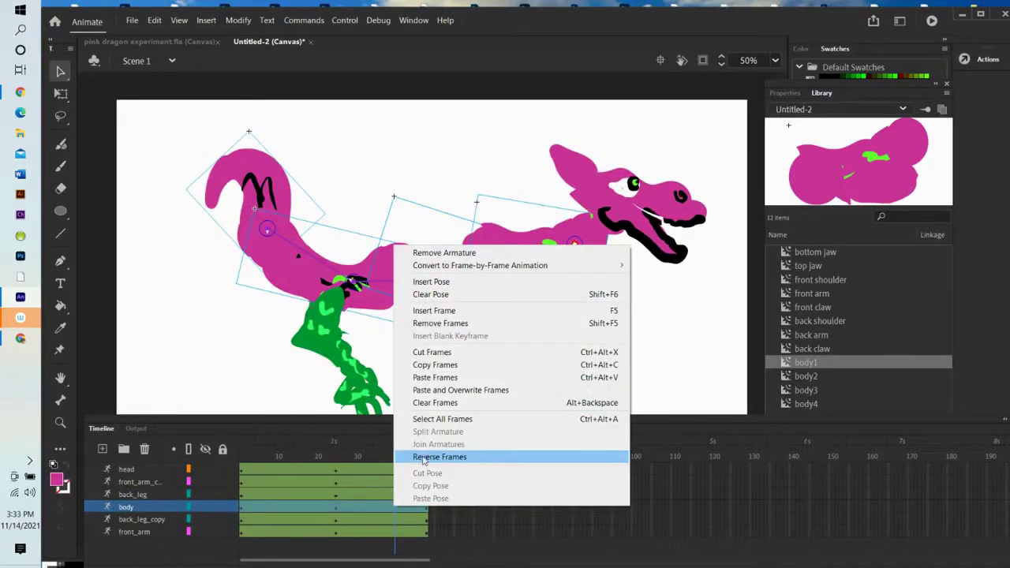
{"action": "left_click", "coordinate": [437, 365]}
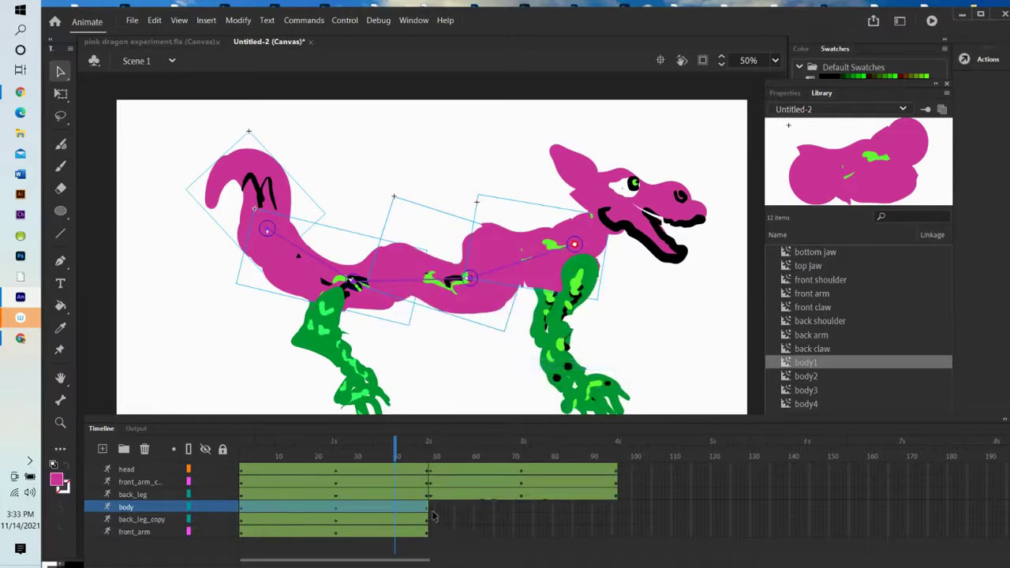
{"action": "left_click", "coordinate": [430, 514]}
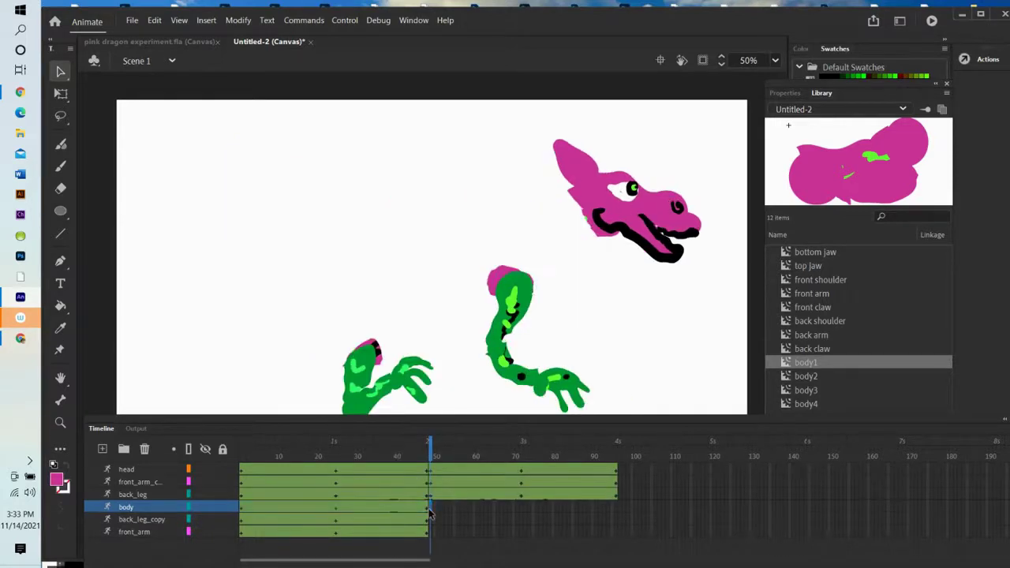
{"action": "right_click", "coordinate": [431, 514]}
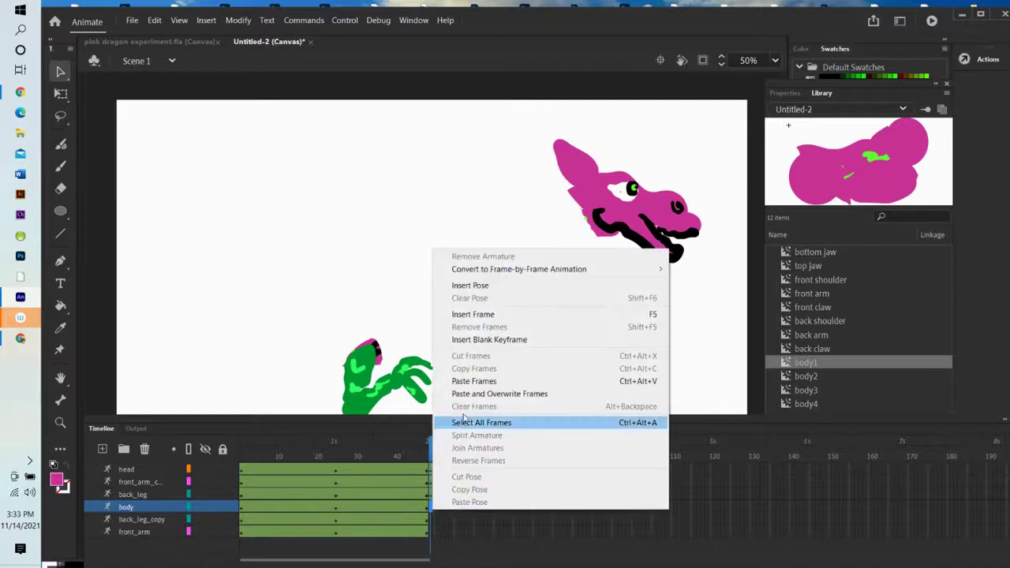
{"action": "left_click", "coordinate": [481, 381]}
Try reversing the pasted body frames and scrub through the join at frame 49 to check the body's motion.
{"action": "left_click", "coordinate": [440, 509]}
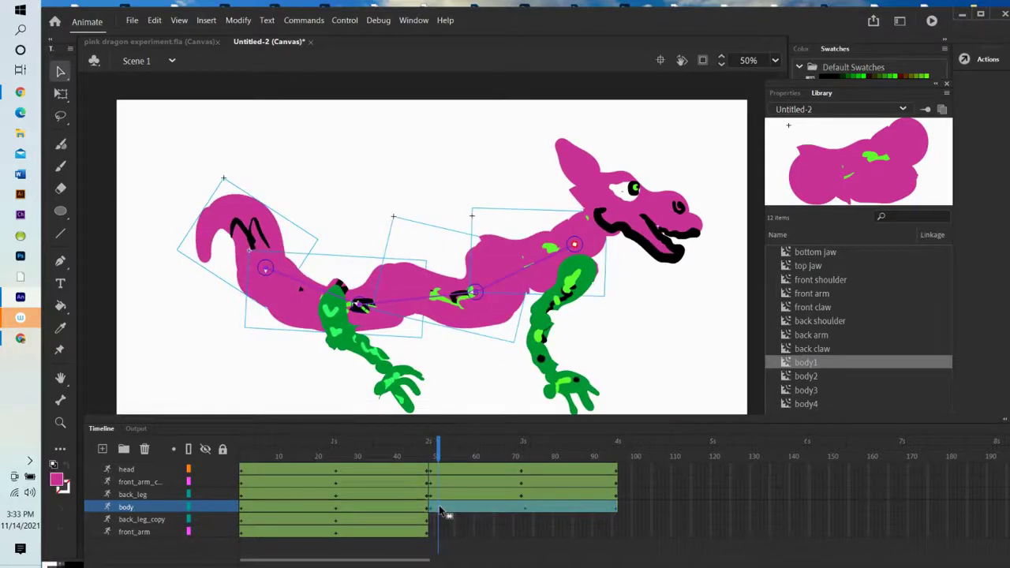
{"action": "right_click", "coordinate": [440, 509]}
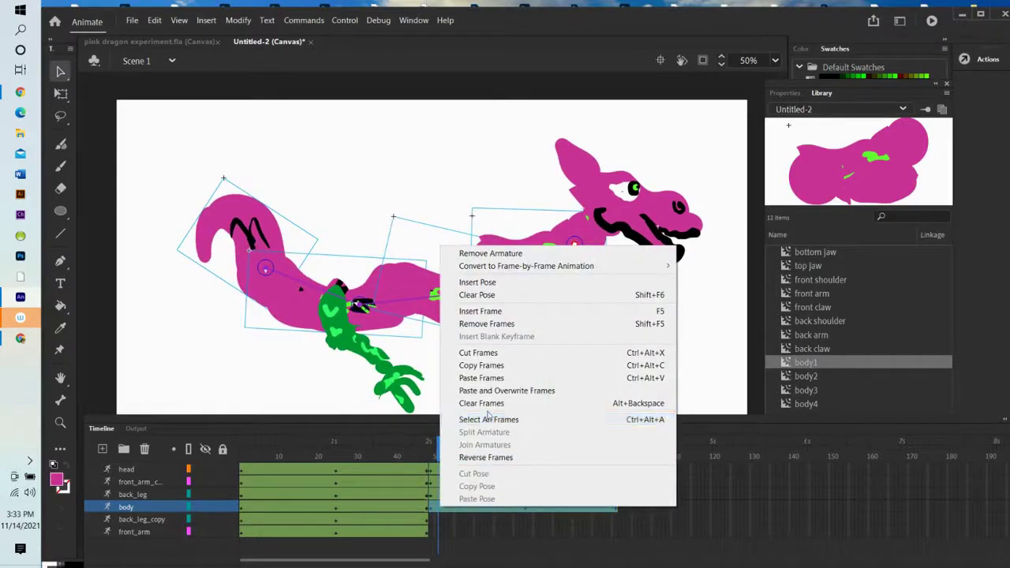
{"action": "left_click", "coordinate": [486, 458]}
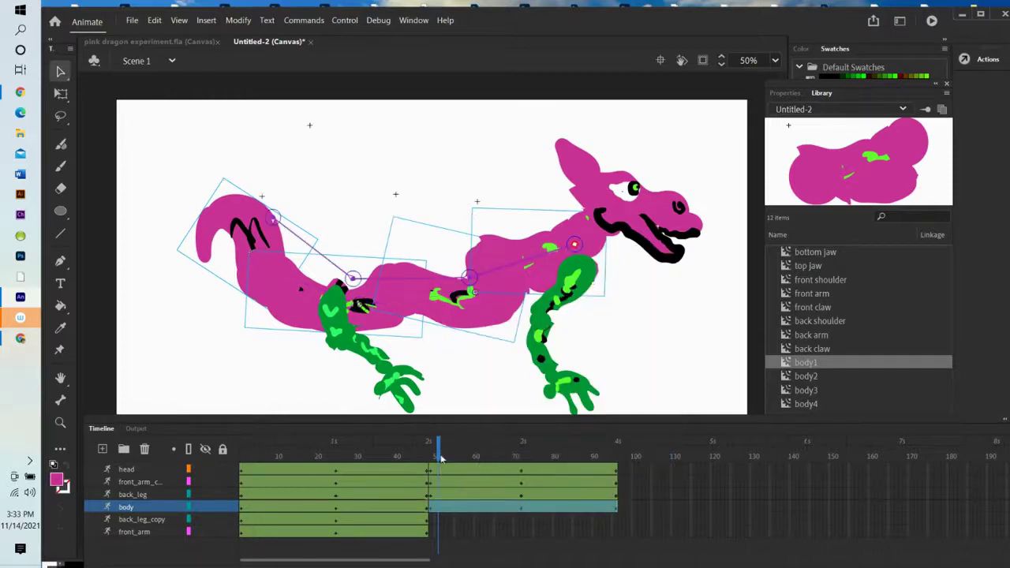
{"action": "left_click_drag", "start_coordinate": [438, 456], "coordinate": [431, 512]}
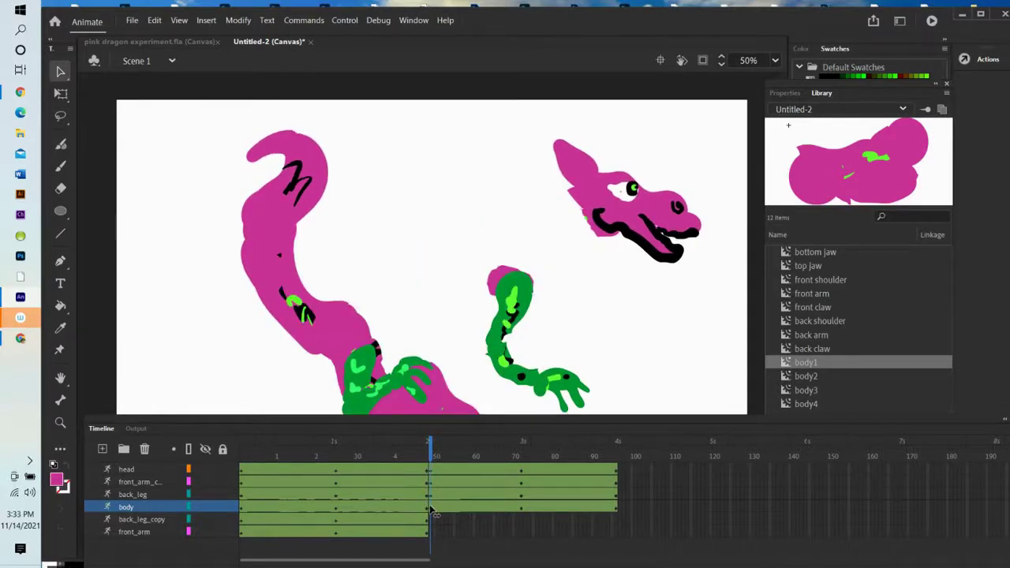
Remove the reversed body frames from frame 49 onward and scrub back to the first half.
{"action": "left_click", "coordinate": [438, 511]}
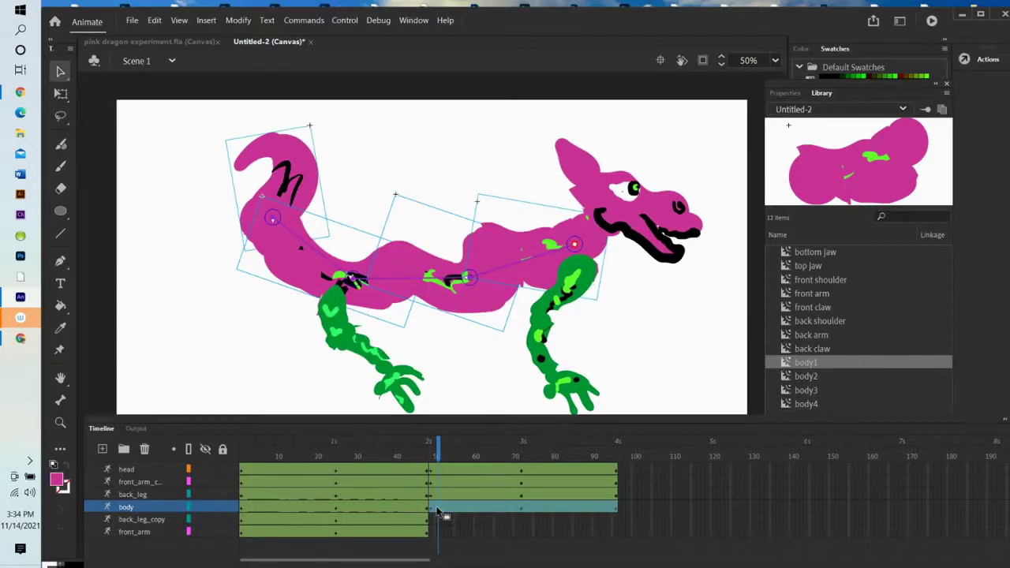
{"action": "right_click", "coordinate": [438, 512]}
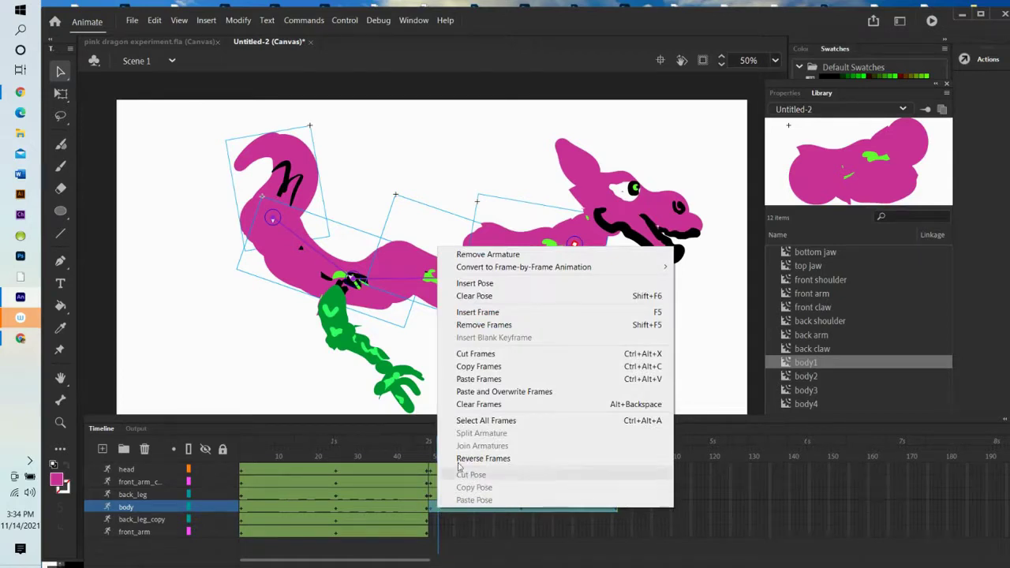
{"action": "left_click", "coordinate": [512, 326]}
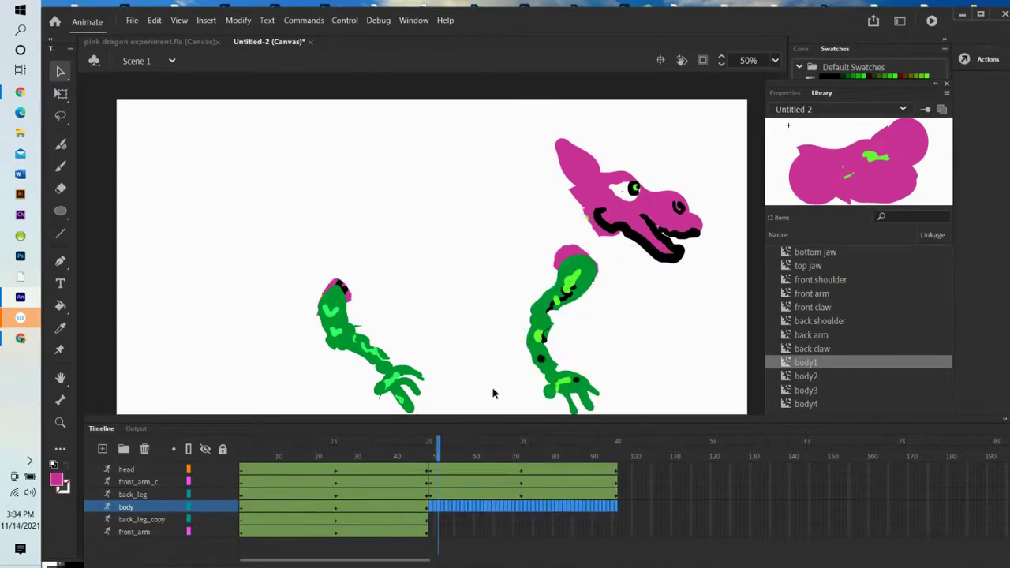
{"action": "left_click", "coordinate": [454, 532]}
{"action": "left_click_drag", "start_coordinate": [456, 458], "coordinate": [426, 462]}
Copy the body layer's first-half frames again and paste them at frame 49, keeping their original order.
{"action": "left_click", "coordinate": [385, 506]}
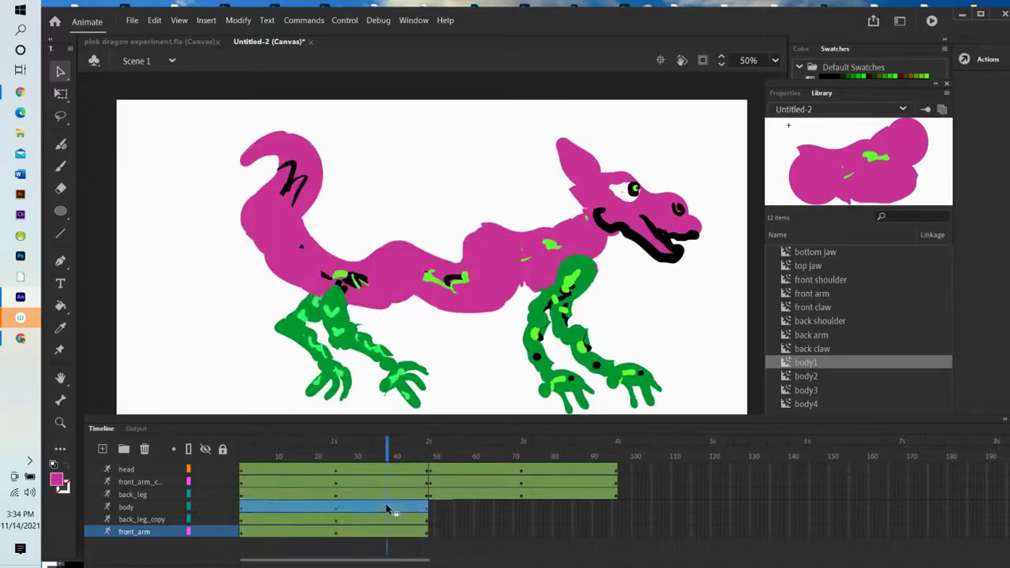
{"action": "right_click", "coordinate": [388, 505]}
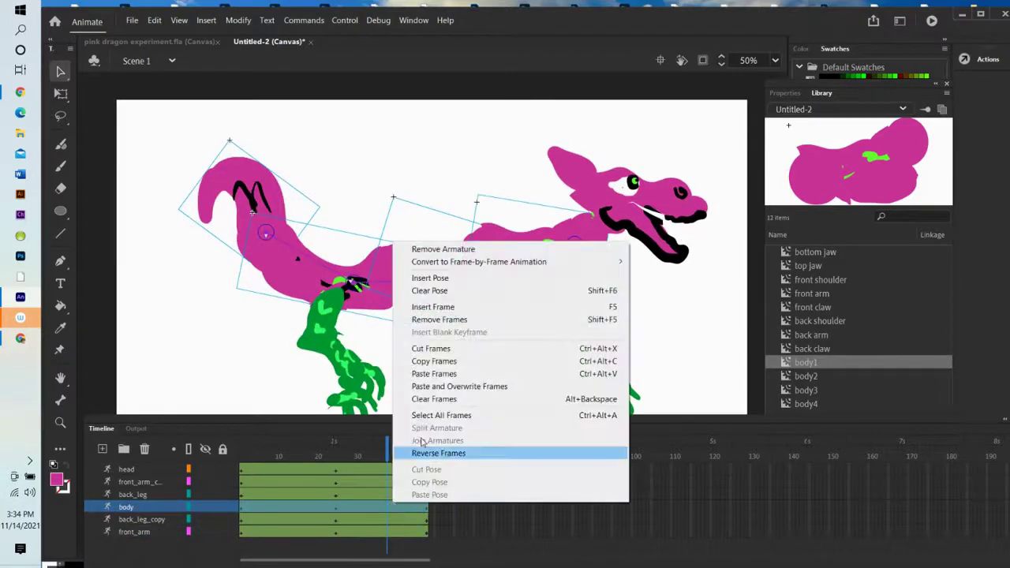
{"action": "left_click", "coordinate": [434, 360]}
{"action": "left_click", "coordinate": [433, 514]}
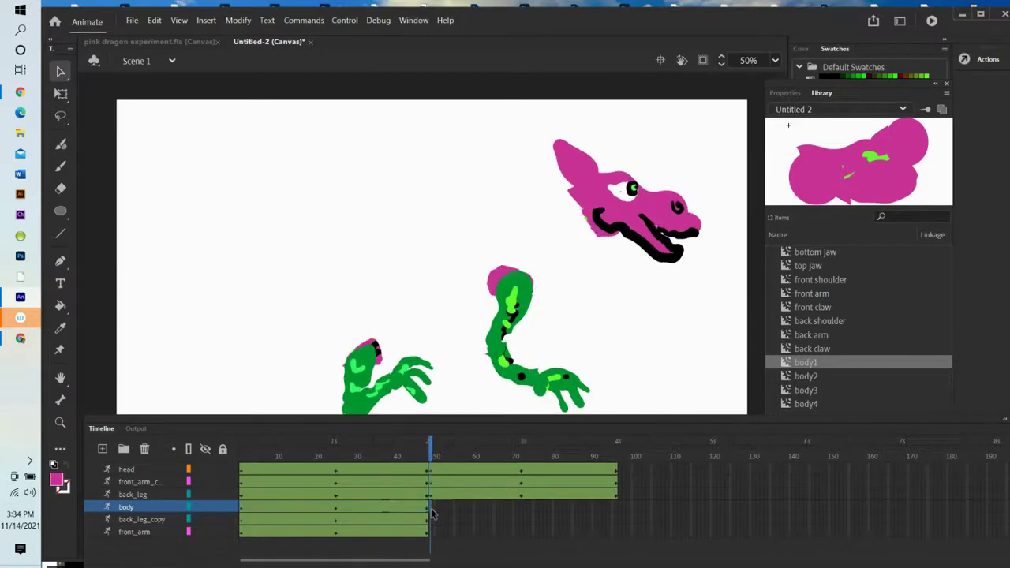
{"action": "right_click", "coordinate": [432, 514]}
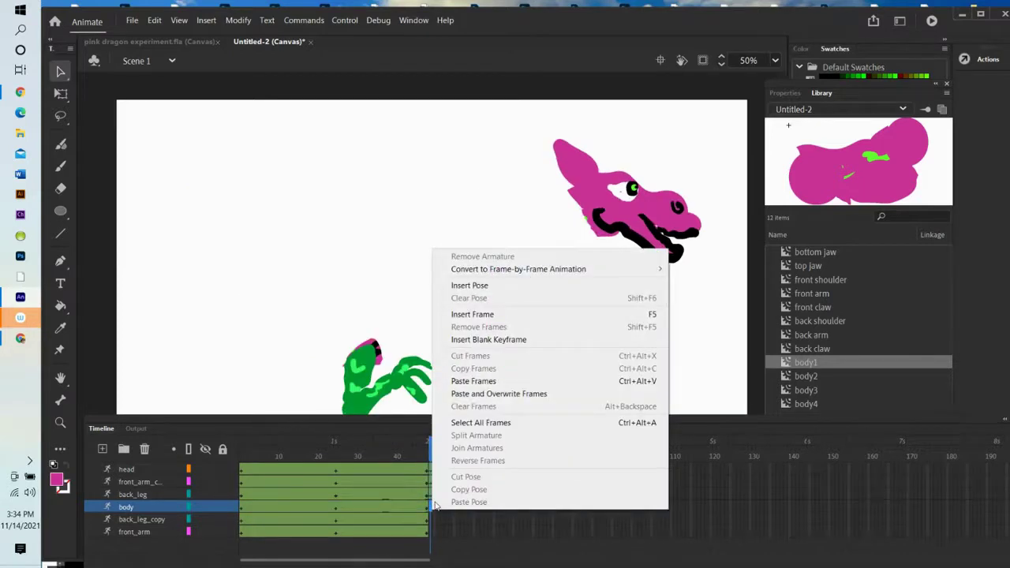
{"action": "left_click", "coordinate": [471, 384]}
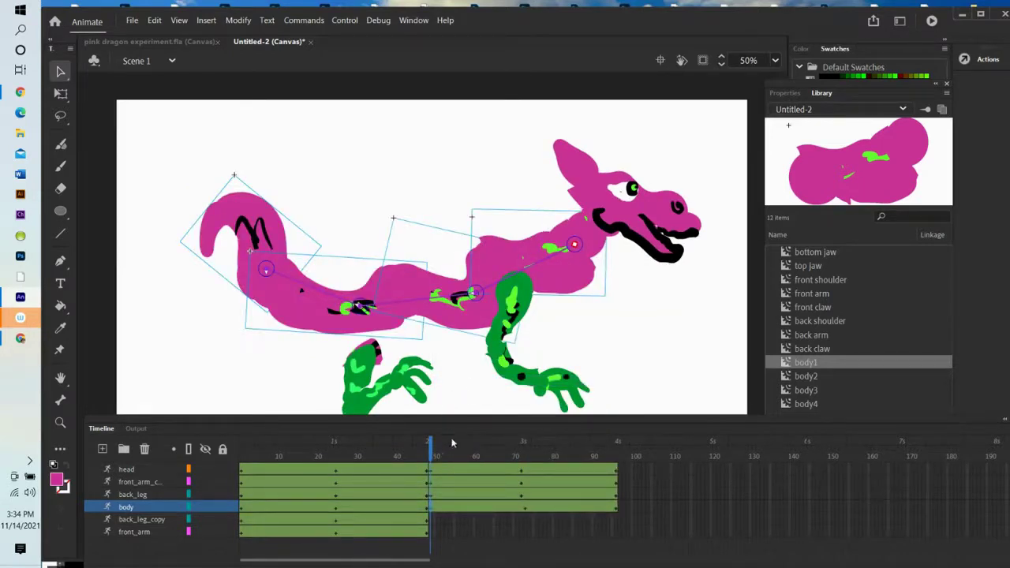
Compare the poses around frame 49 and repose the back_leg armature there, with the thigh at the hip and the foot reaching forward.
{"action": "mouse_move", "coordinate": [428, 452]}
{"action": "left_mouse_down"}
{"action": "mouse_move", "coordinate": [419, 453]}
{"action": "mouse_move", "coordinate": [432, 455]}
{"action": "left_mouse_up"}
{"action": "left_click_drag", "start_coordinate": [426, 494], "coordinate": [434, 515]}
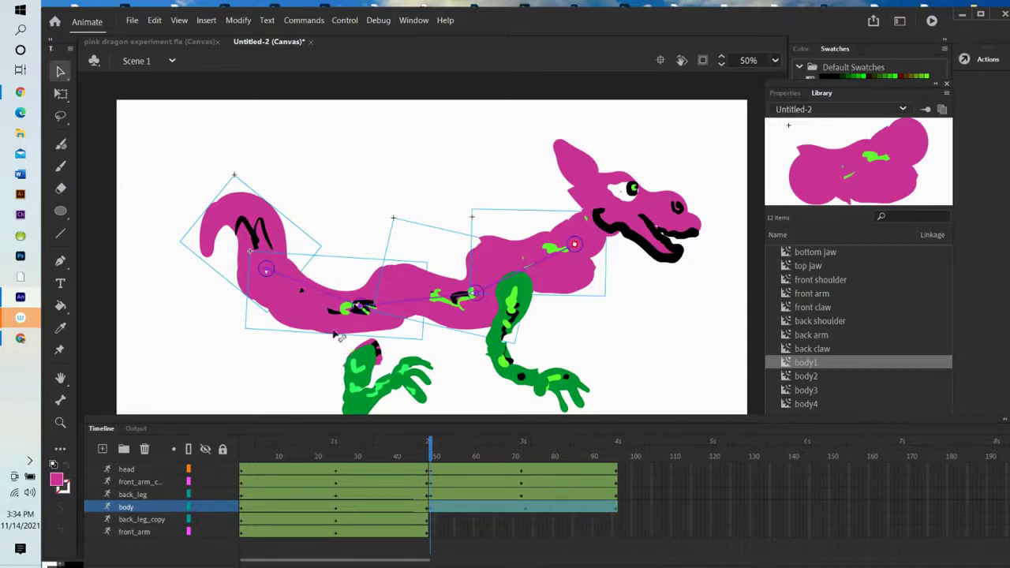
{"action": "left_click_drag", "start_coordinate": [367, 355], "coordinate": [331, 326]}
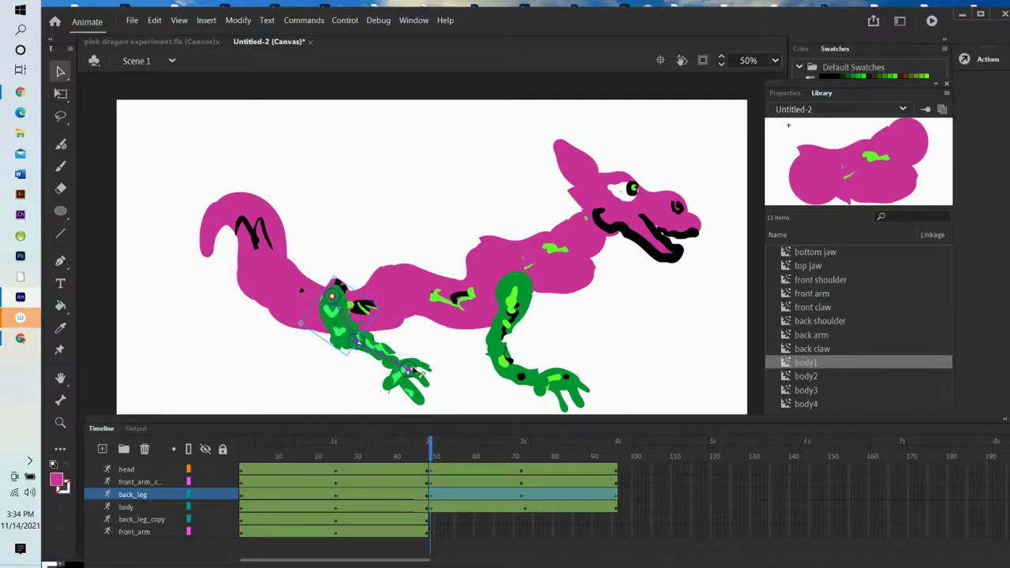
Lower the body armature's rear section and tail at frame 48 to approximate the frame 49 pose, and check the transition.
{"action": "mouse_move", "coordinate": [433, 463]}
{"action": "left_mouse_down"}
{"action": "mouse_move", "coordinate": [442, 464]}
{"action": "mouse_move", "coordinate": [426, 468]}
{"action": "left_mouse_up"}
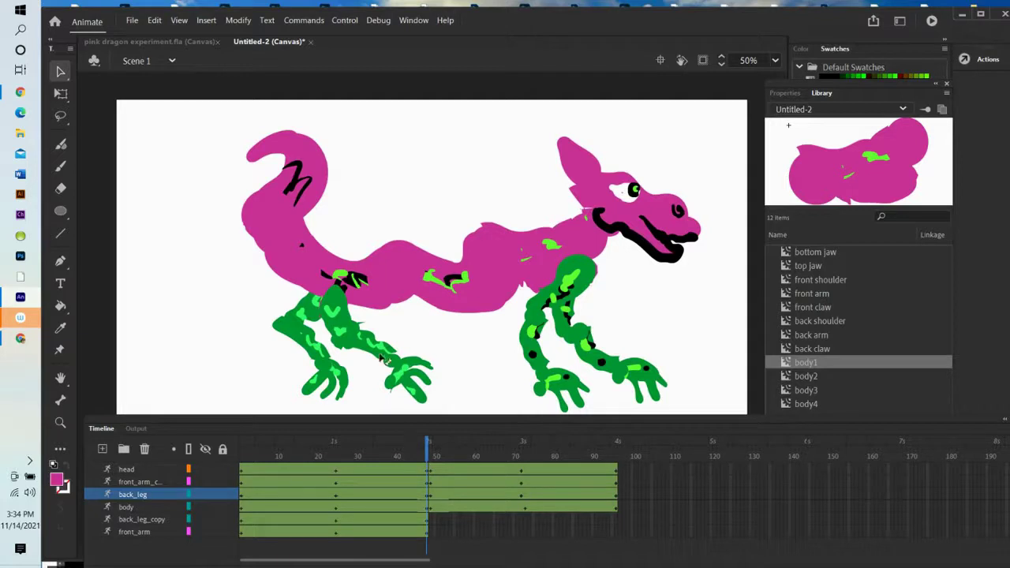
{"action": "left_click", "coordinate": [371, 300]}
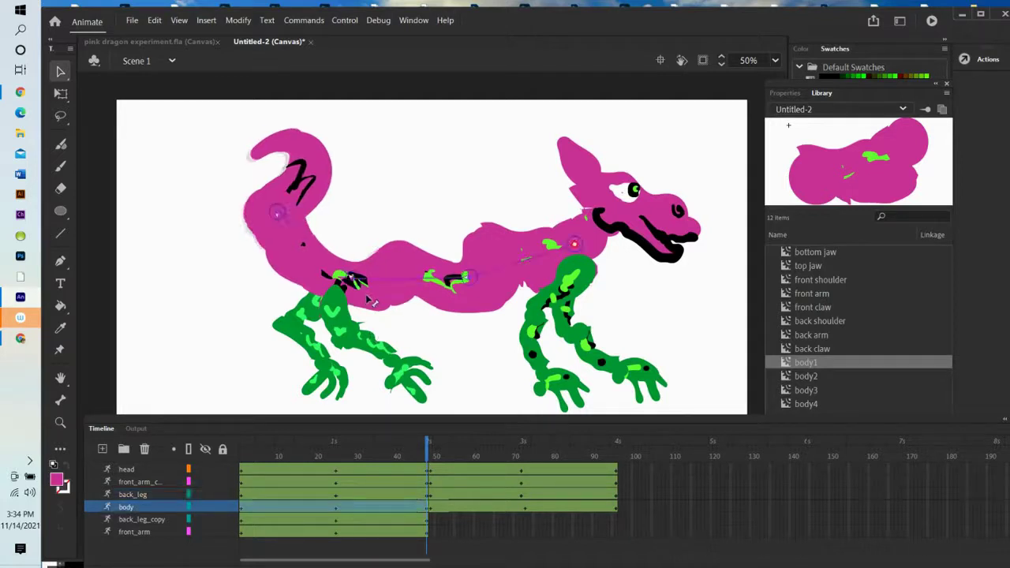
{"action": "left_click_drag", "start_coordinate": [320, 273], "coordinate": [335, 291]}
{"action": "left_click", "coordinate": [352, 300]}
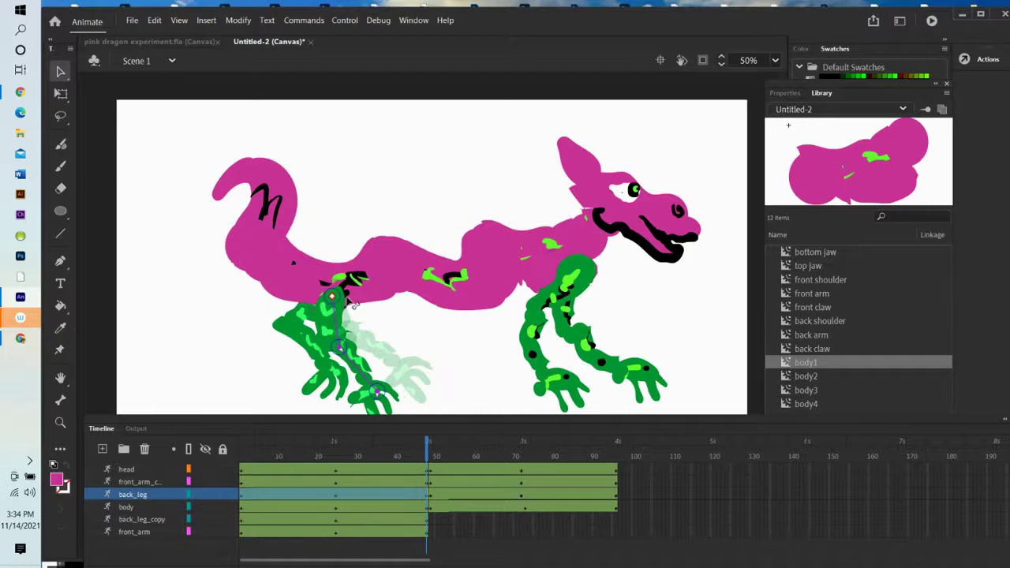
{"action": "left_click_drag", "start_coordinate": [310, 288], "coordinate": [368, 299]}
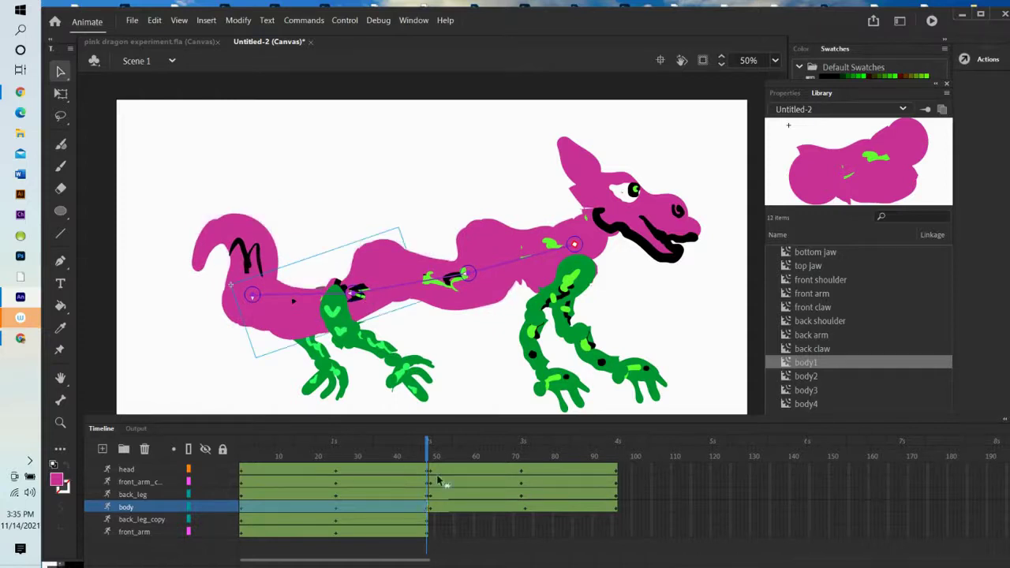
{"action": "left_click_drag", "start_coordinate": [426, 460], "coordinate": [429, 467]}
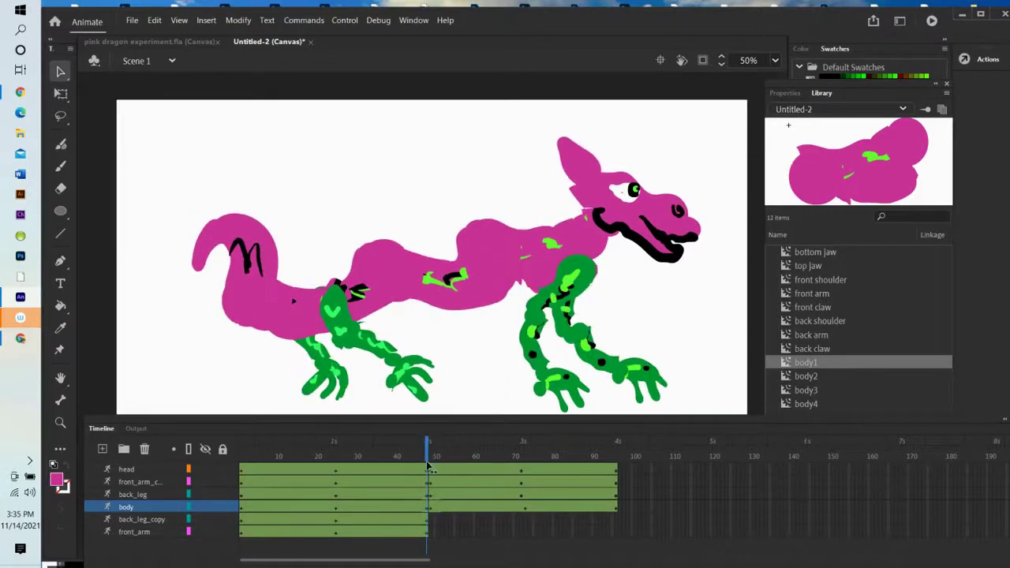
Copy the back_leg_copy layer's frames and paste them at frame 49 on the same layer.
{"action": "left_click", "coordinate": [363, 523]}
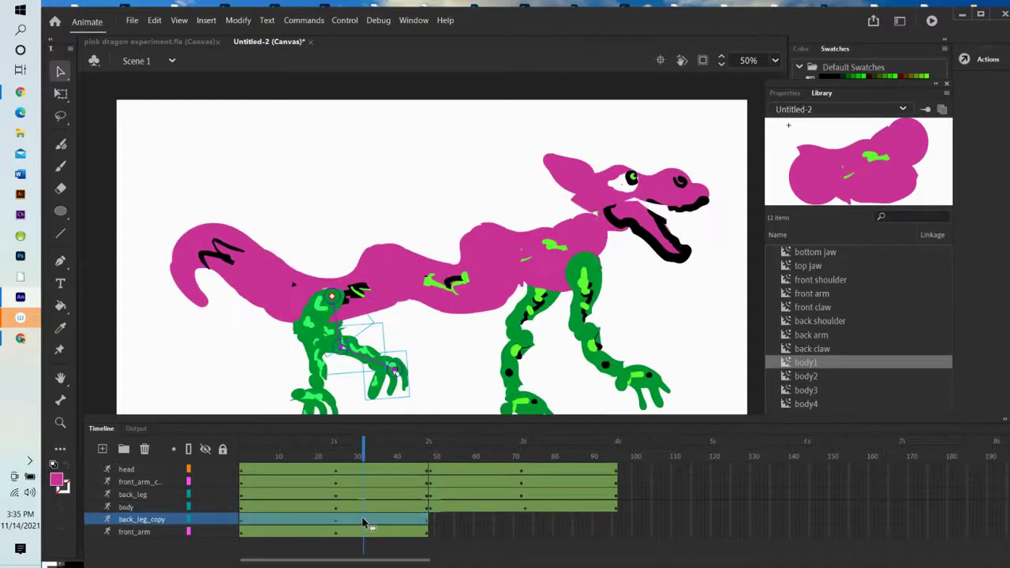
{"action": "right_click", "coordinate": [363, 523]}
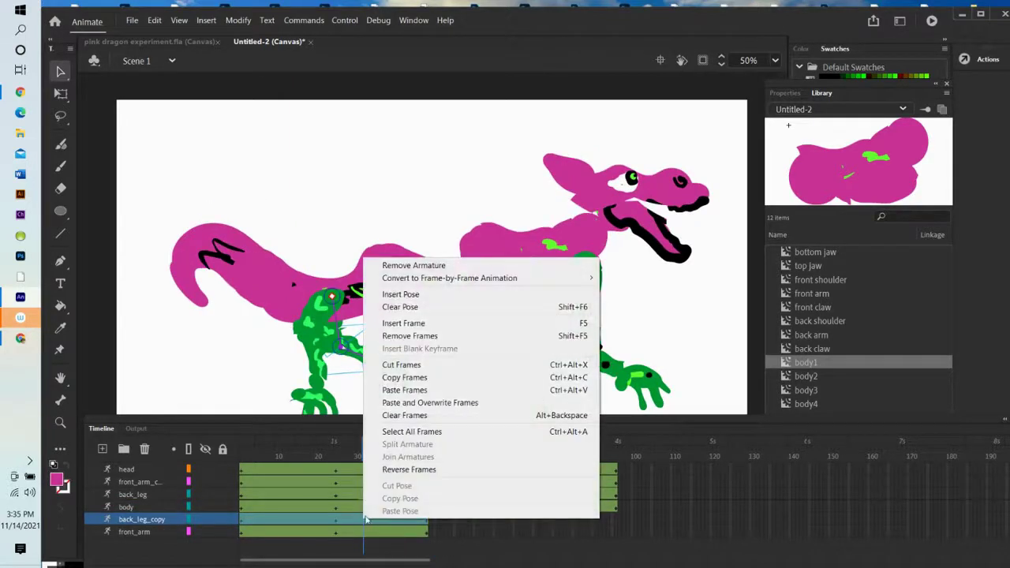
{"action": "left_click", "coordinate": [416, 385]}
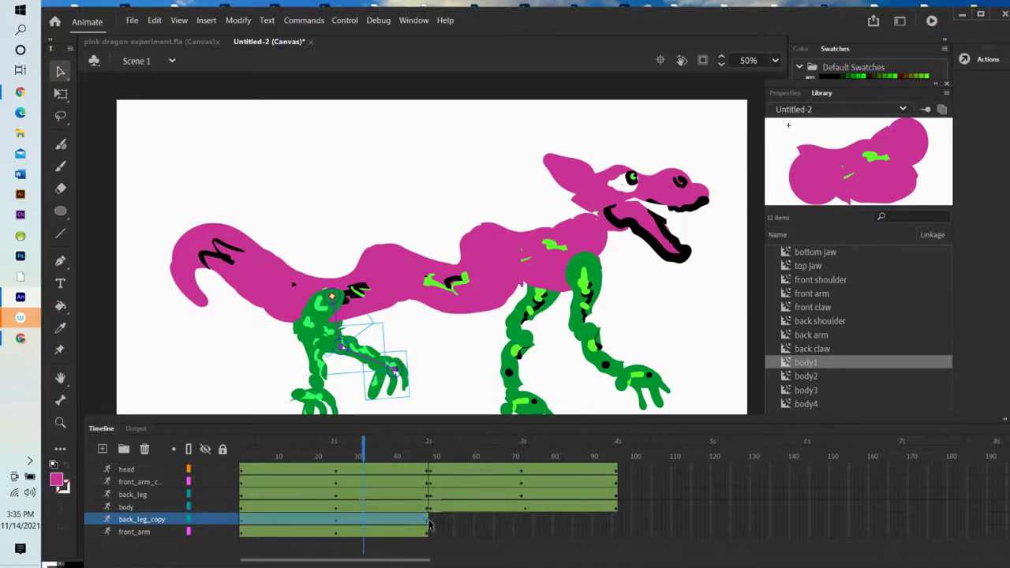
{"action": "left_click", "coordinate": [430, 523]}
{"action": "right_click", "coordinate": [431, 523]}
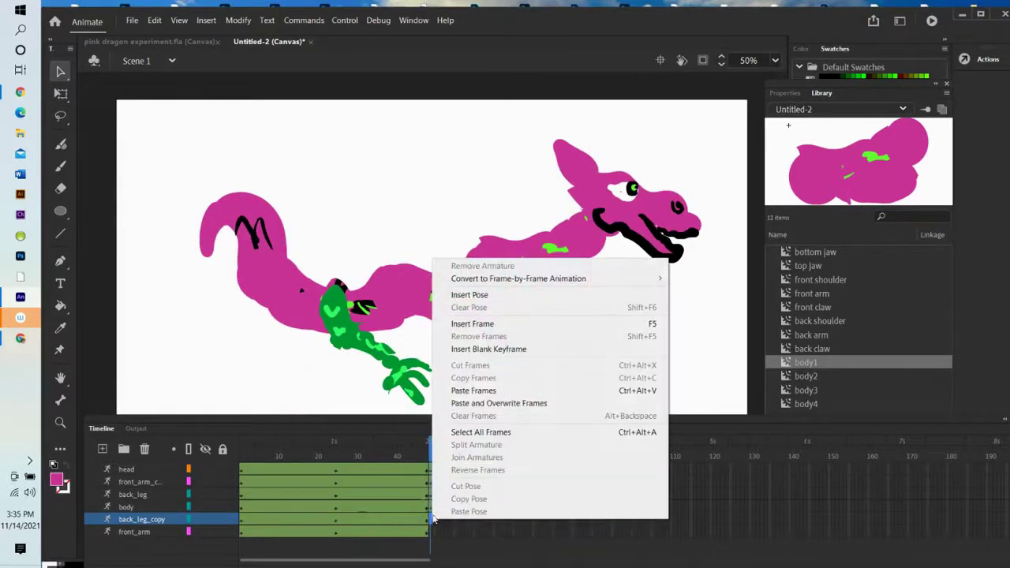
{"action": "left_click", "coordinate": [467, 390]}
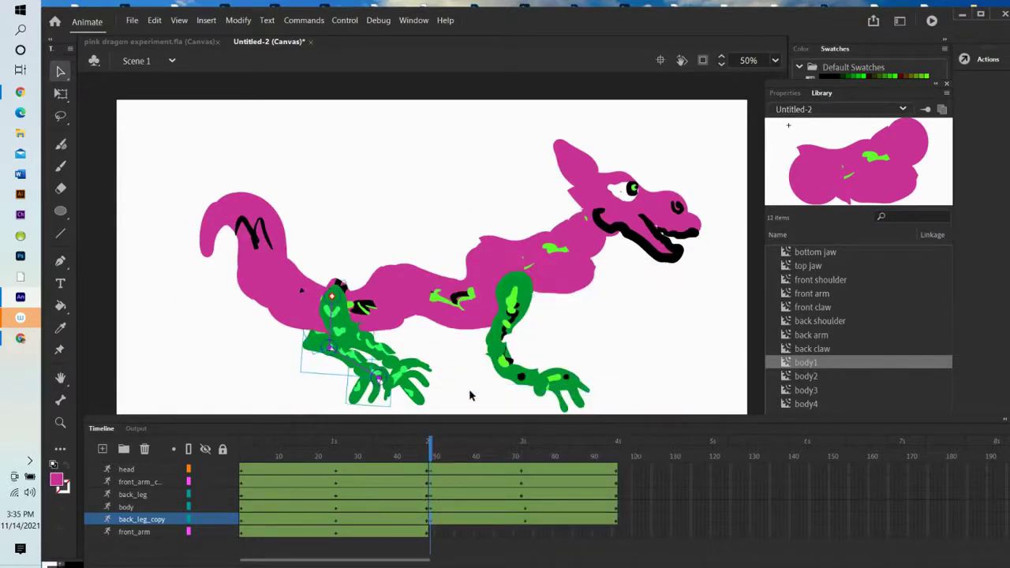
Reverse the pasted back_leg_copy frames and scrub around frame 49 to check the leg's motion.
{"action": "right_click", "coordinate": [445, 525]}
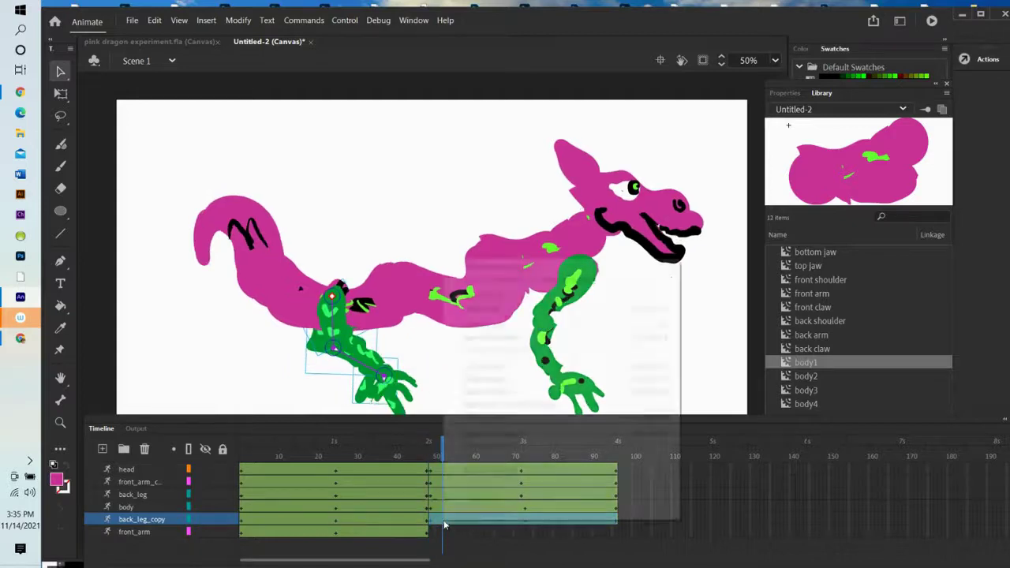
{"action": "left_click", "coordinate": [476, 471]}
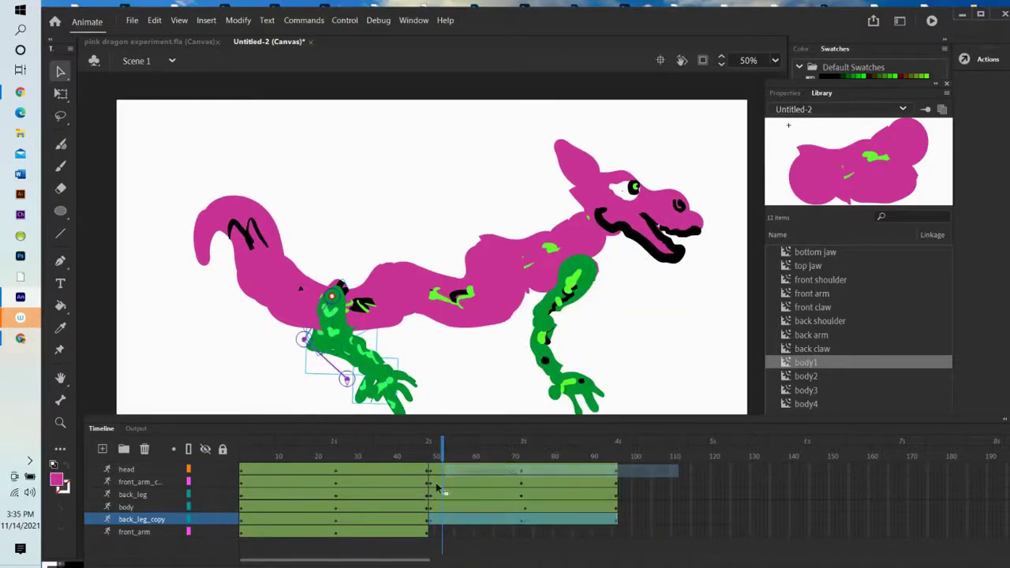
{"action": "left_click_drag", "start_coordinate": [444, 459], "coordinate": [436, 479]}
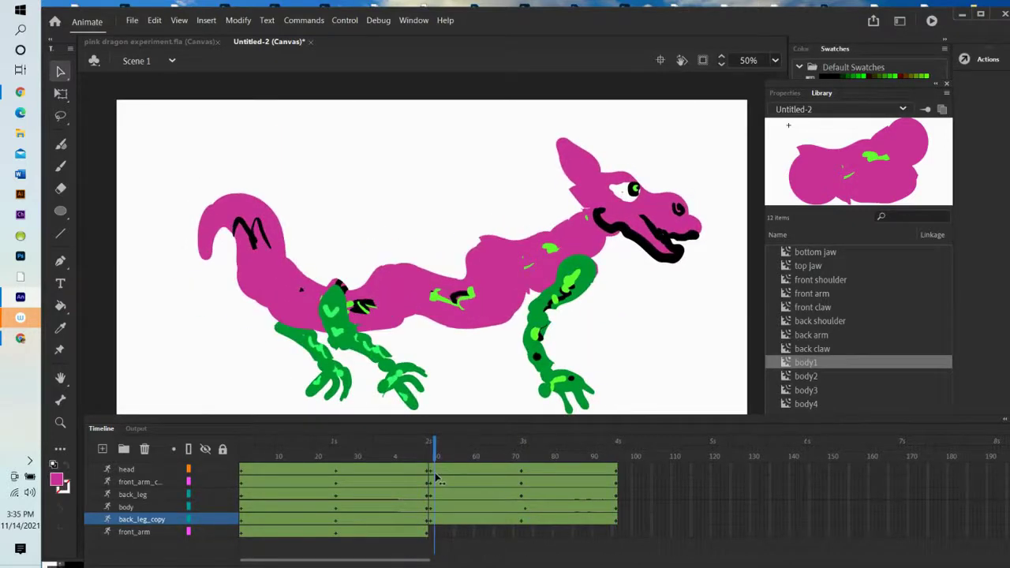
Copy the front_arm layer's frames and paste them at frame 49 on the same layer.
{"action": "left_click", "coordinate": [393, 531]}
{"action": "right_click", "coordinate": [393, 532]}
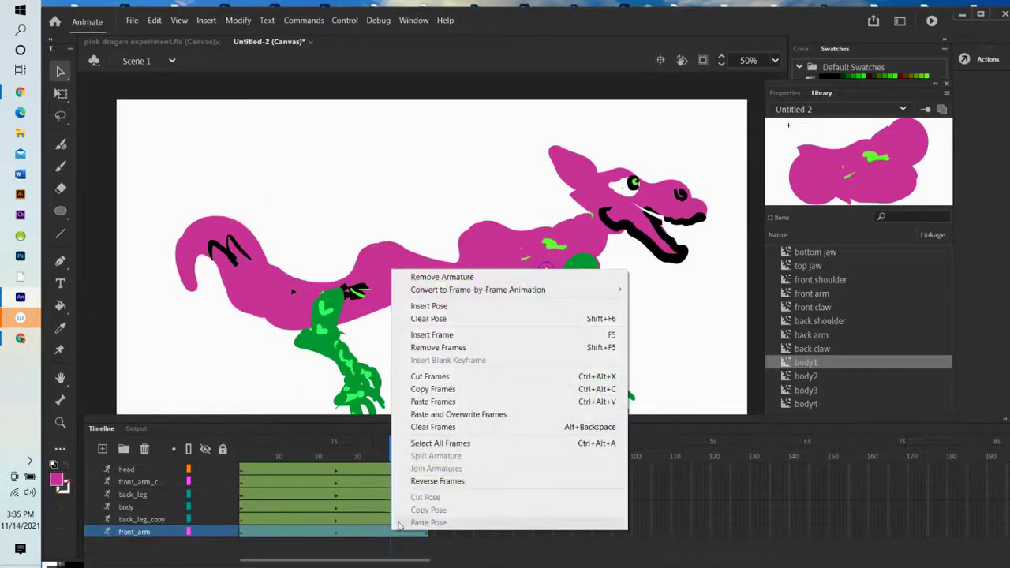
{"action": "left_click", "coordinate": [434, 389]}
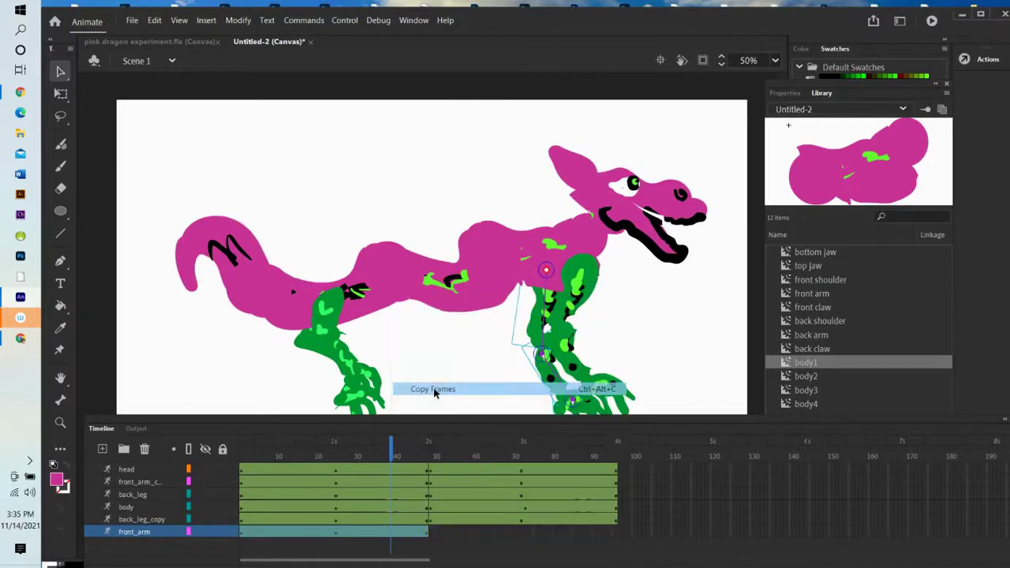
{"action": "left_click", "coordinate": [431, 535]}
{"action": "right_click", "coordinate": [431, 535]}
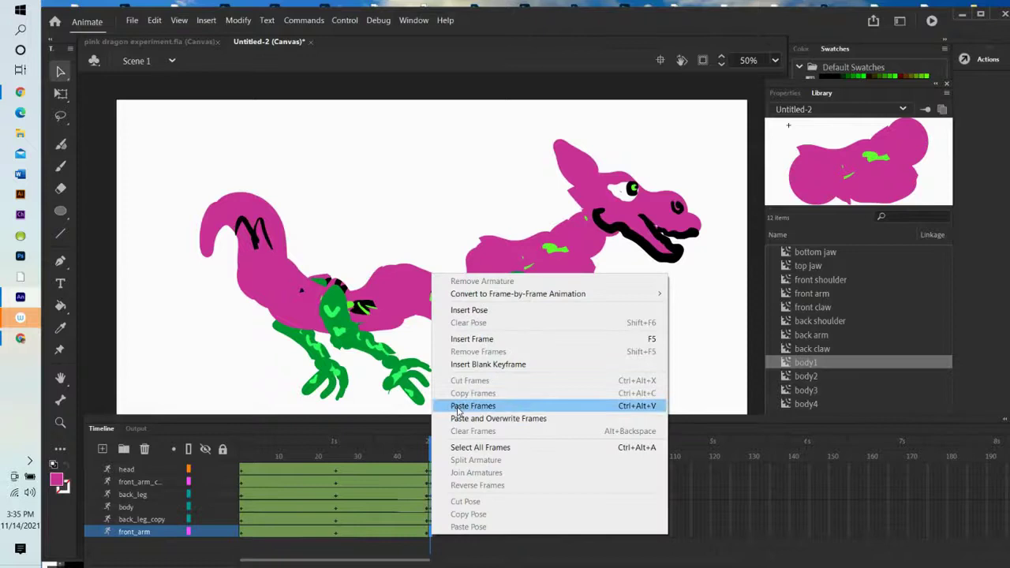
{"action": "left_click", "coordinate": [459, 407]}
Reverse the pasted front_arm frames and check the pose at the end of the animation.
{"action": "right_click", "coordinate": [439, 535]}
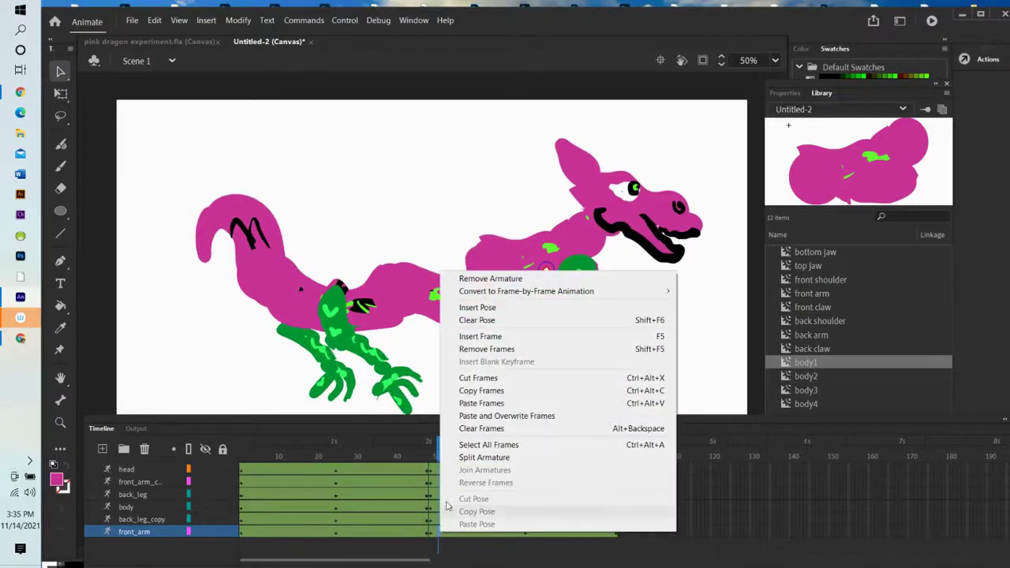
{"action": "left_click", "coordinate": [458, 557]}
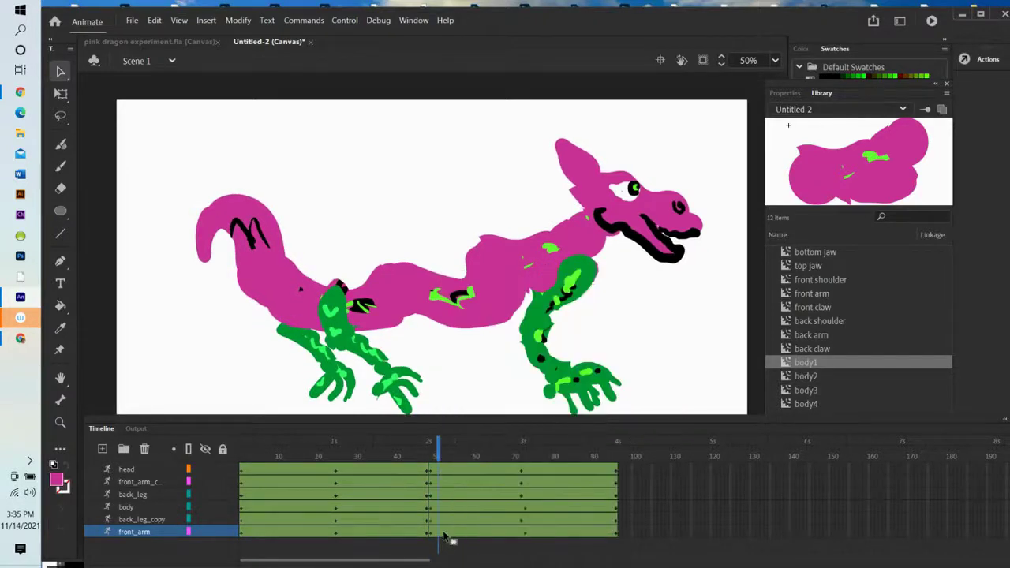
{"action": "left_click", "coordinate": [444, 536]}
{"action": "right_click", "coordinate": [444, 537]}
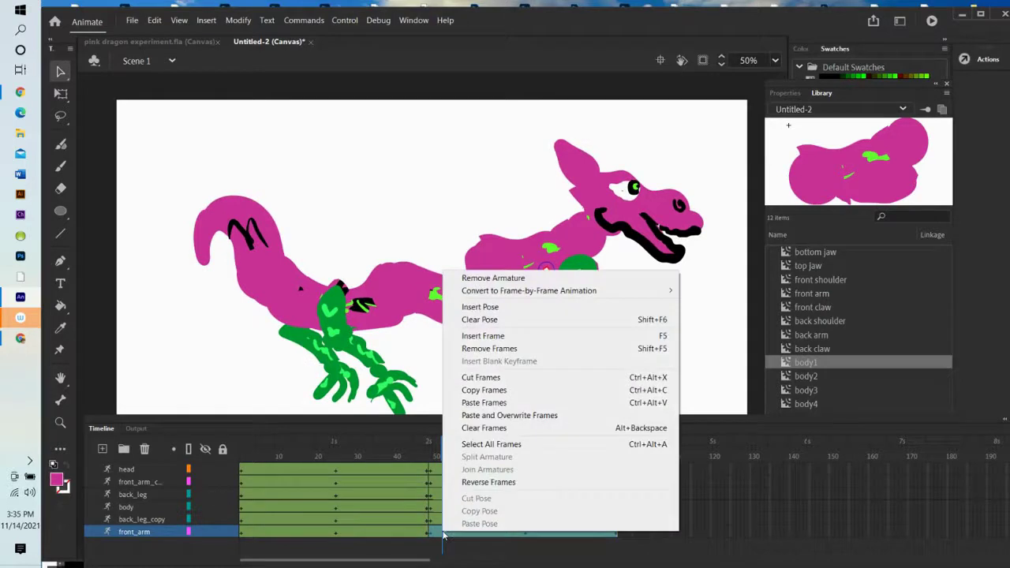
{"action": "left_click", "coordinate": [472, 483]}
{"action": "left_click", "coordinate": [622, 485]}
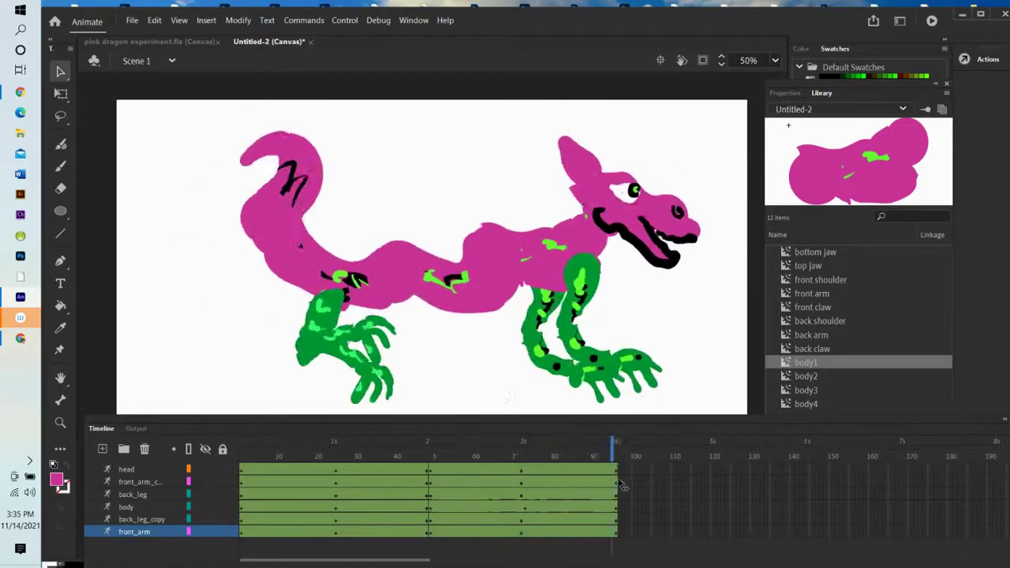
Enable looping over the animation's full frame range and play the walk cycle to review it.
{"action": "key", "text": "Return"}
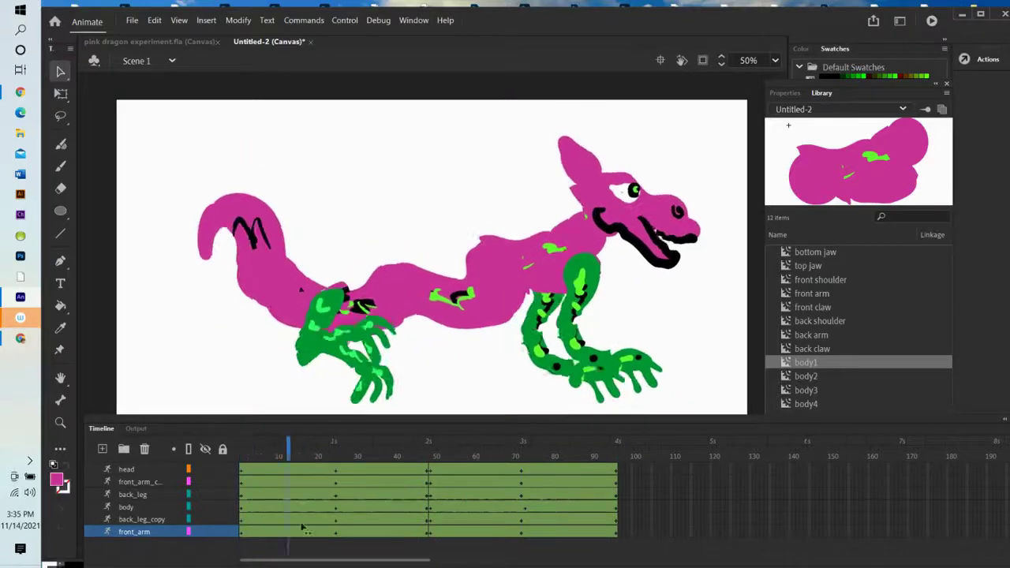
{"action": "left_click", "coordinate": [242, 527]}
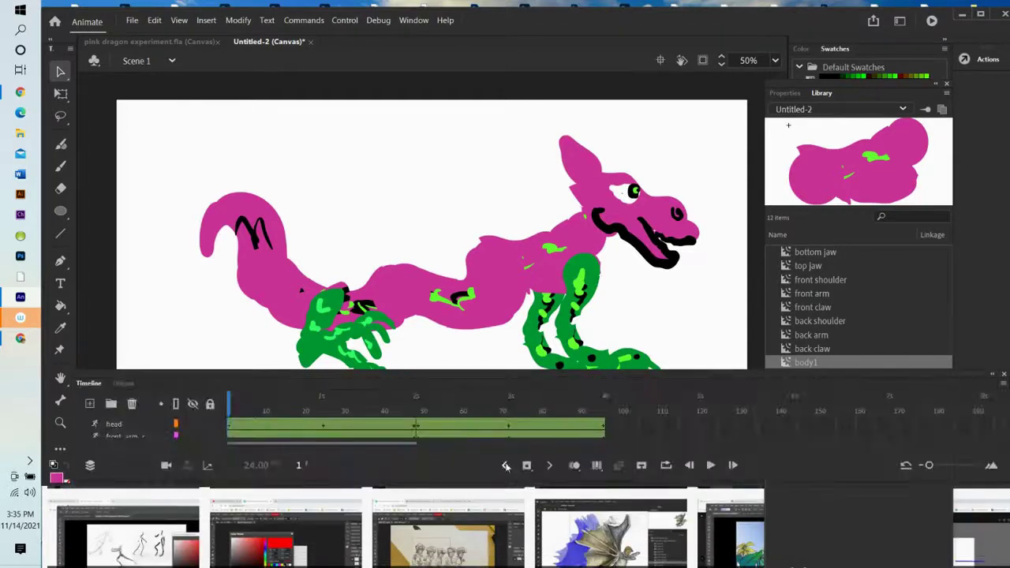
{"action": "left_click_drag", "start_coordinate": [531, 382], "coordinate": [521, 434]}
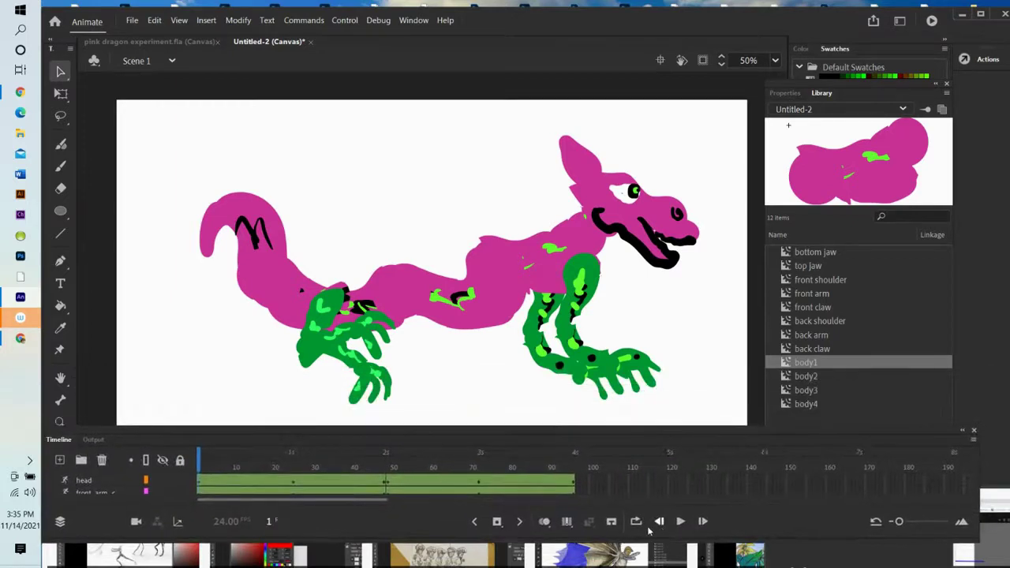
{"action": "left_click", "coordinate": [637, 521]}
{"action": "left_click_drag", "start_coordinate": [205, 452], "coordinate": [580, 451]}
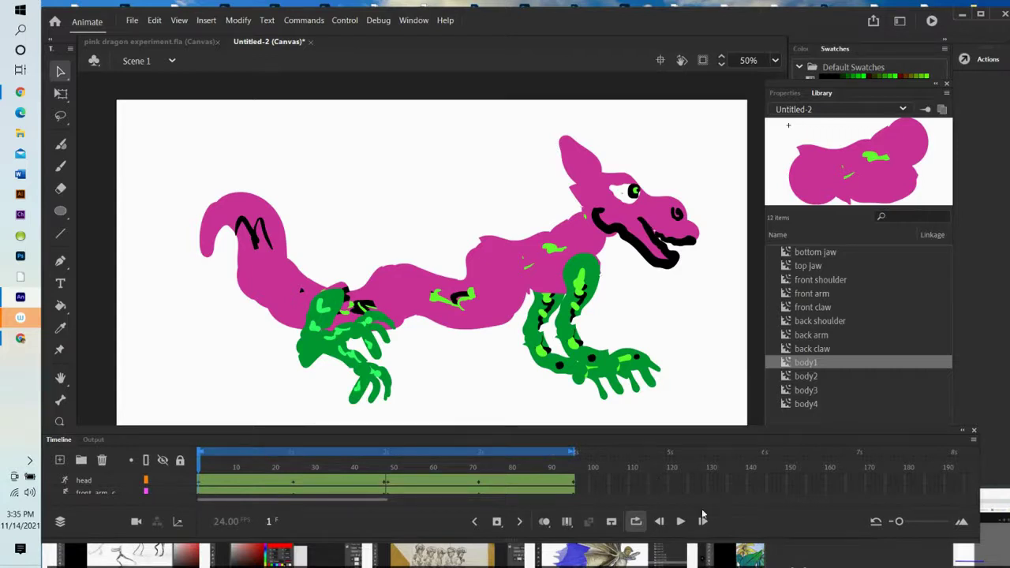
{"action": "left_click", "coordinate": [680, 521]}
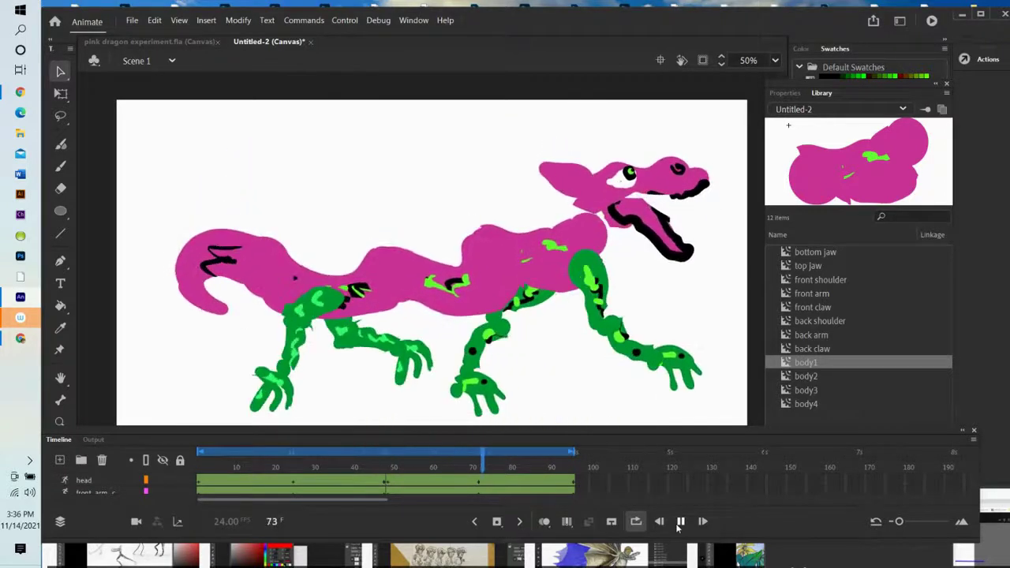
{"action": "left_click", "coordinate": [680, 522]}
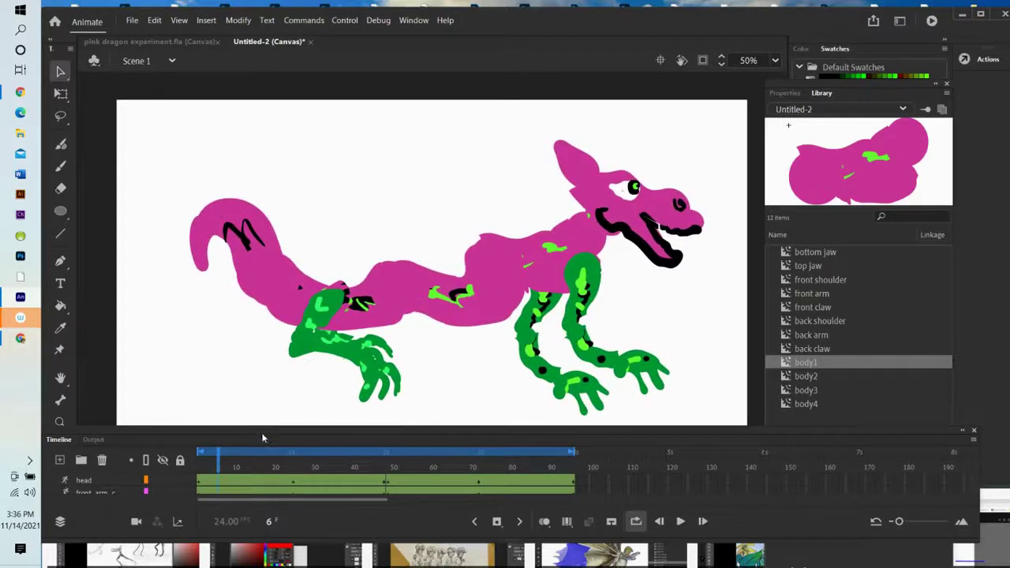
At frame 25, shift the head's top and bottom jaw pieces back toward the neck with Free Transform.
{"action": "left_click_drag", "start_coordinate": [219, 448], "coordinate": [198, 449]}
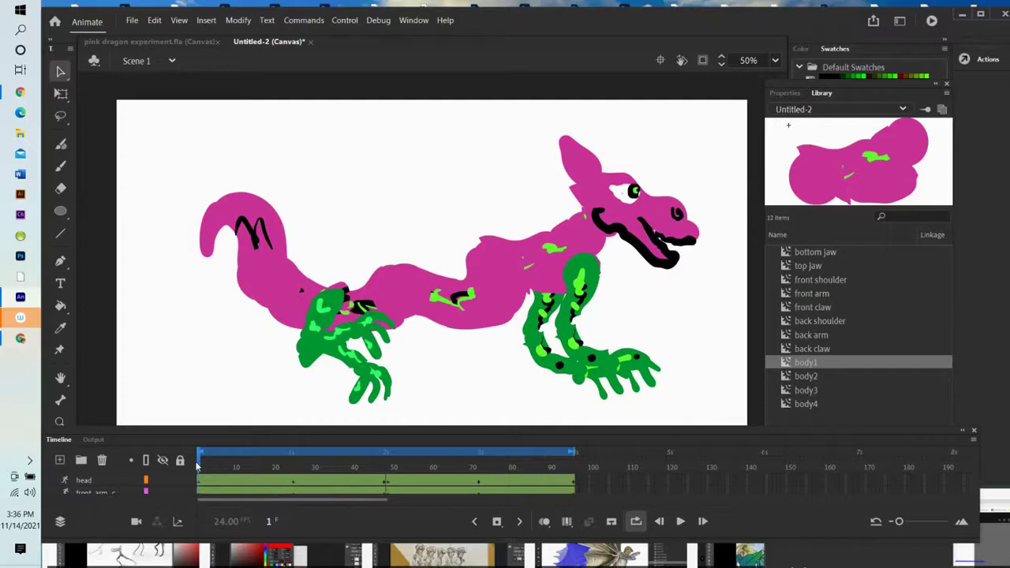
{"action": "left_click_drag", "start_coordinate": [200, 467], "coordinate": [297, 483]}
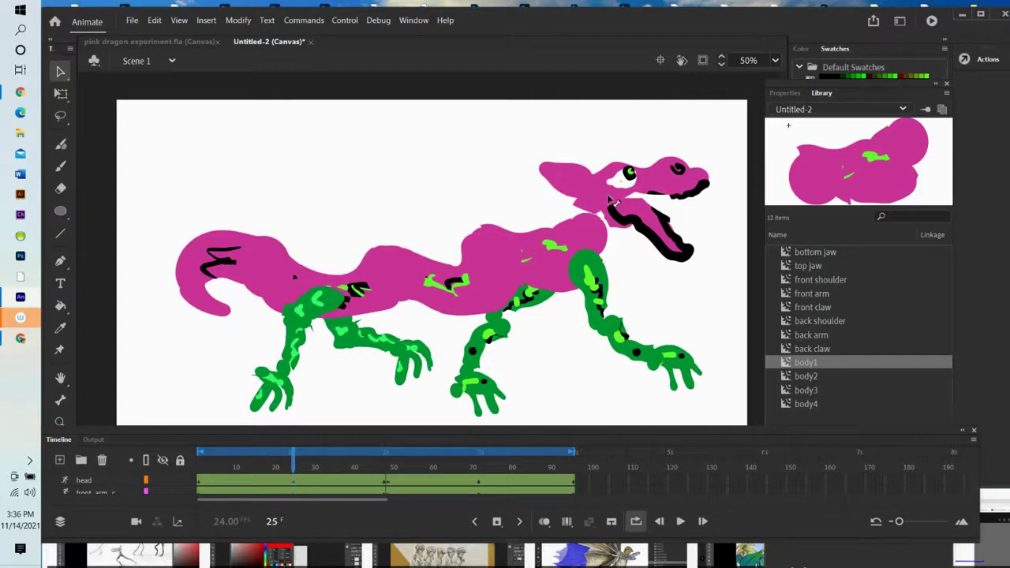
{"action": "left_click", "coordinate": [611, 200]}
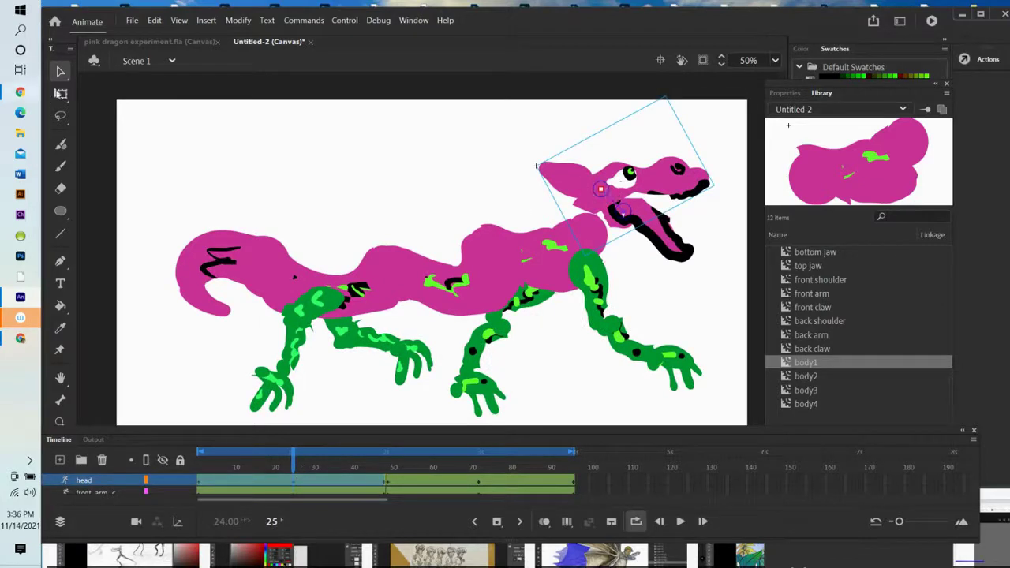
{"action": "left_click", "coordinate": [60, 94]}
{"action": "left_click_drag", "start_coordinate": [604, 201], "coordinate": [619, 238]}
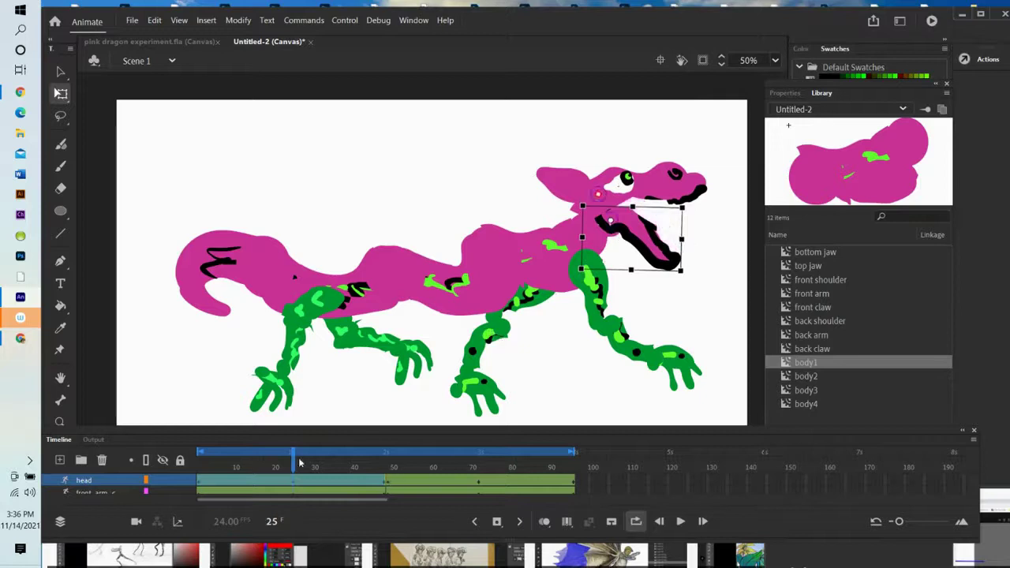
From the open-mouth pose around frame 73, edit the top jaw symbol and shift its artwork slightly down and back toward the neck.
{"action": "left_click_drag", "start_coordinate": [293, 461], "coordinate": [481, 454]}
{"action": "double_click", "coordinate": [609, 203]}
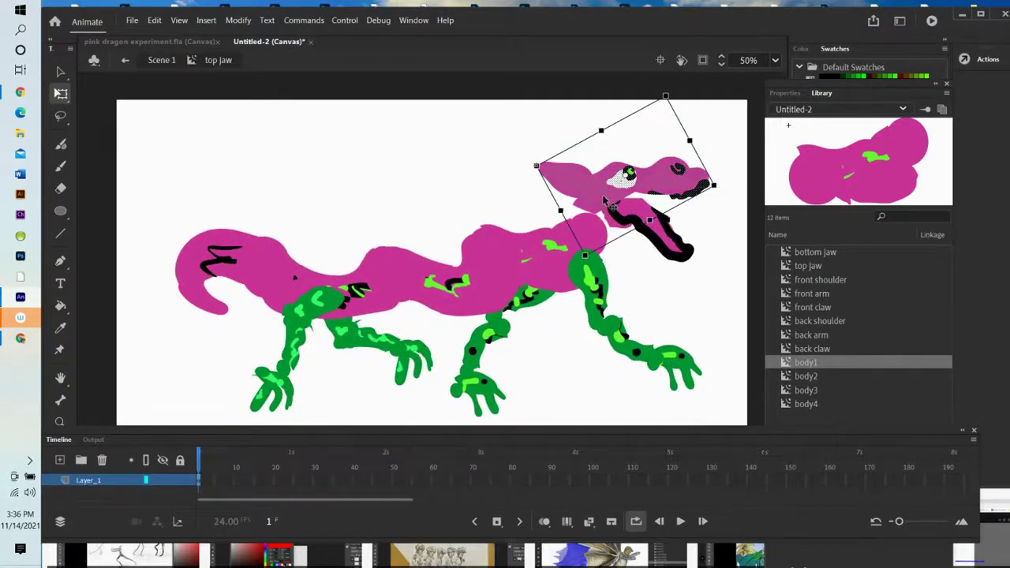
{"action": "left_click_drag", "start_coordinate": [599, 204], "coordinate": [593, 209]}
{"action": "left_click", "coordinate": [623, 228]}
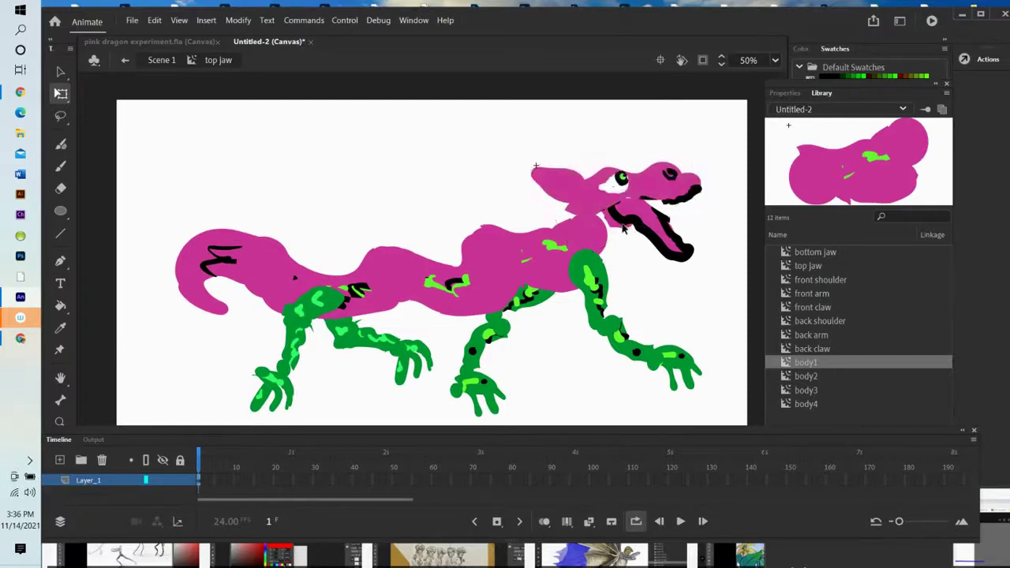
{"action": "double_click", "coordinate": [536, 167]}
Edit the bottom jaw symbol and shift its artwork slightly down and back toward the neck.
{"action": "double_click", "coordinate": [656, 240]}
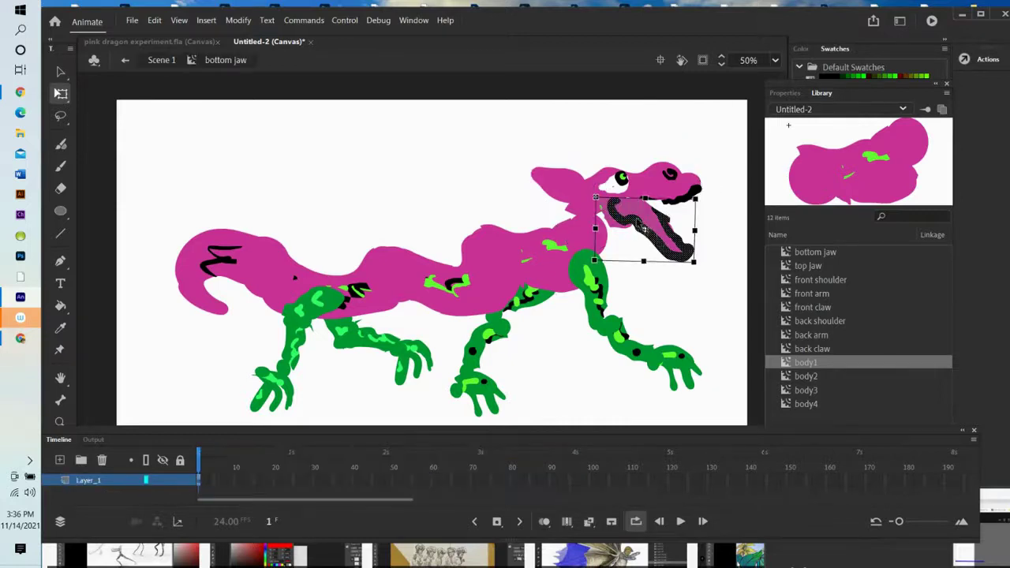
{"action": "left_click_drag", "start_coordinate": [644, 230], "coordinate": [633, 237]}
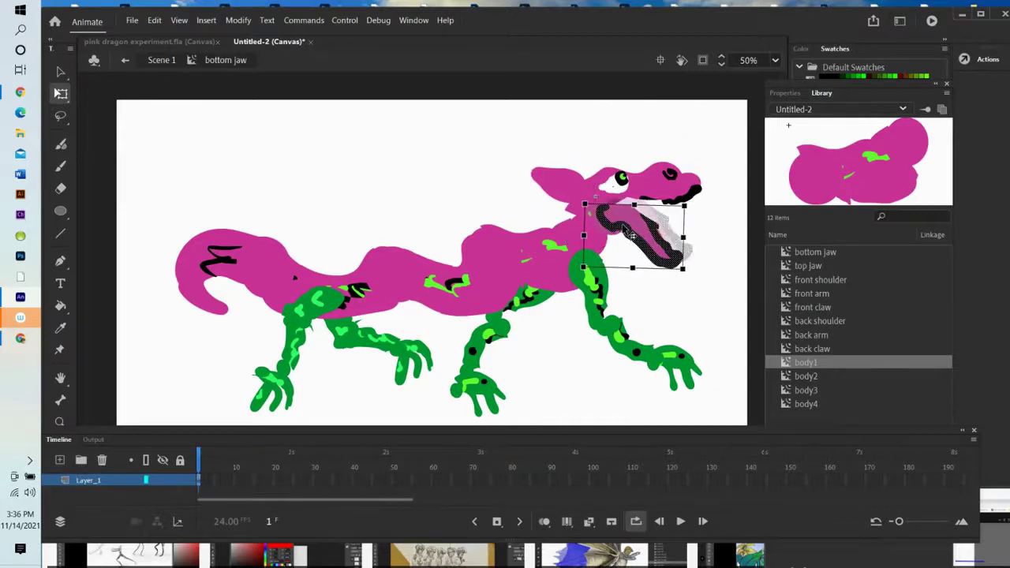
{"action": "left_click", "coordinate": [619, 322]}
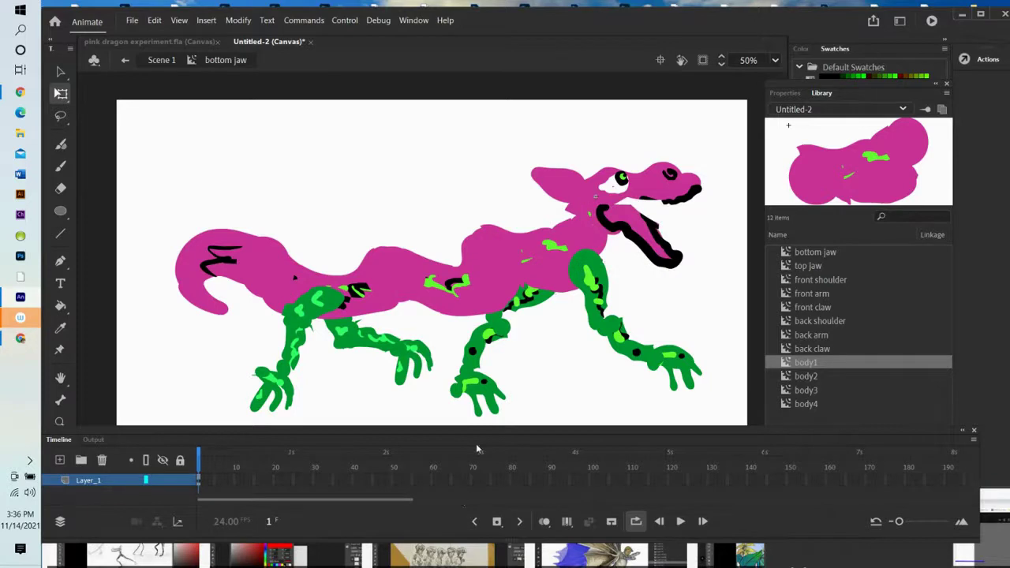
At frame 49, reposition the top jaw to close the gap between the head and the neck.
{"action": "left_click_drag", "start_coordinate": [478, 432], "coordinate": [482, 412]}
{"action": "left_click", "coordinate": [388, 461]}
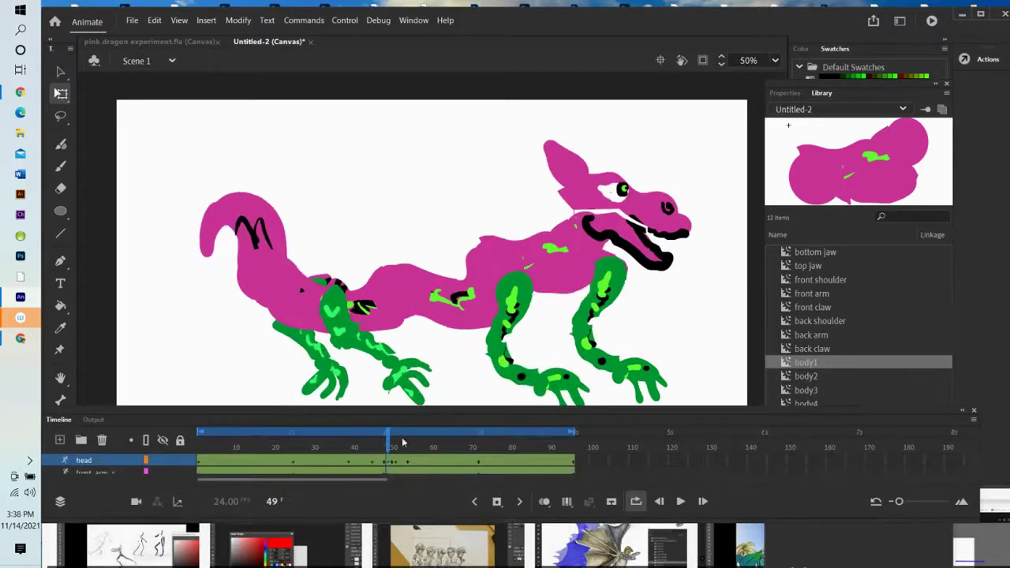
{"action": "left_click", "coordinate": [586, 204]}
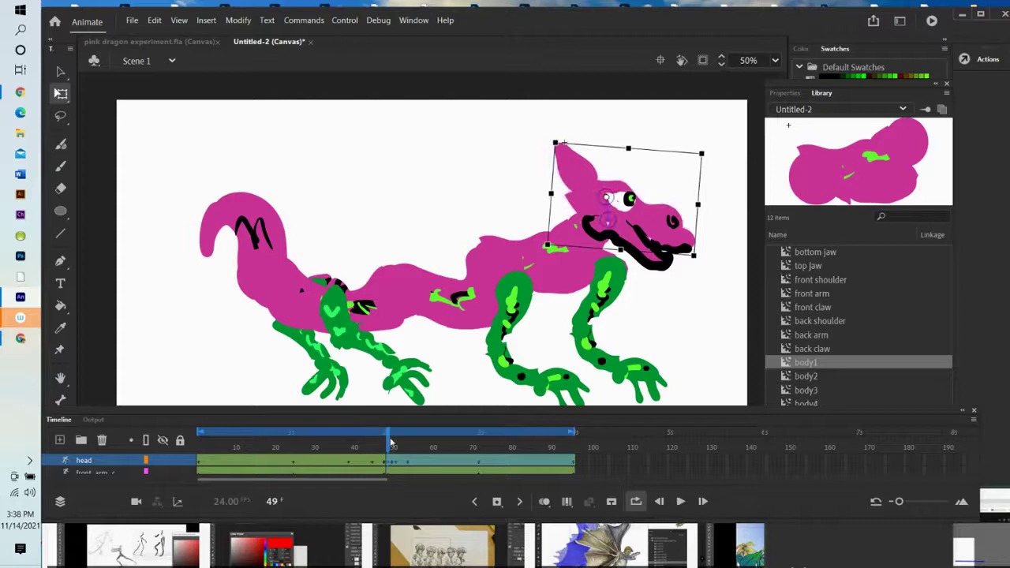
Scrub past frame 49 and play the looped animation to check the head's motion.
{"action": "left_click_drag", "start_coordinate": [388, 441], "coordinate": [511, 432]}
{"action": "key", "text": "Return"}
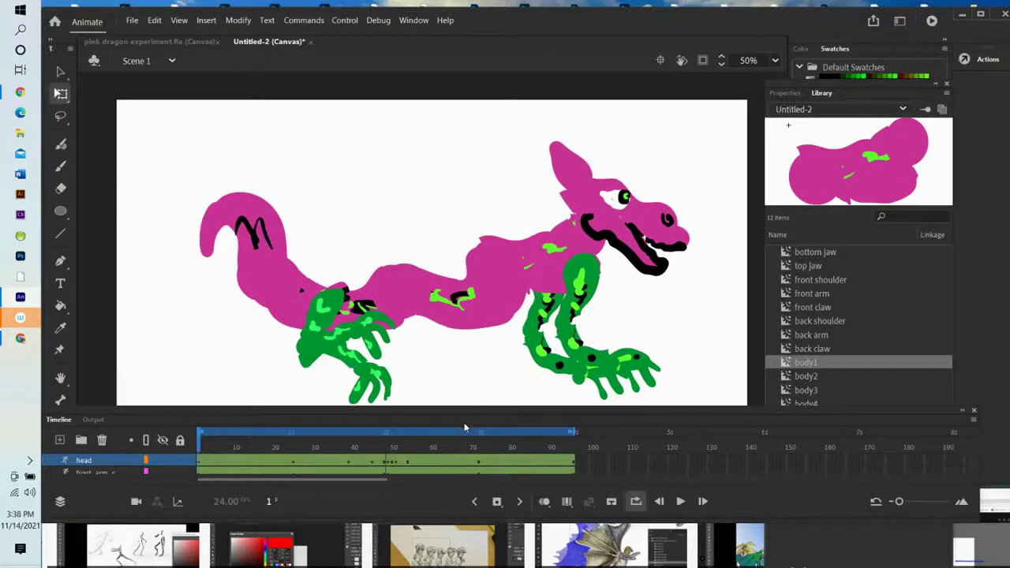
{"action": "left_click", "coordinate": [679, 503]}
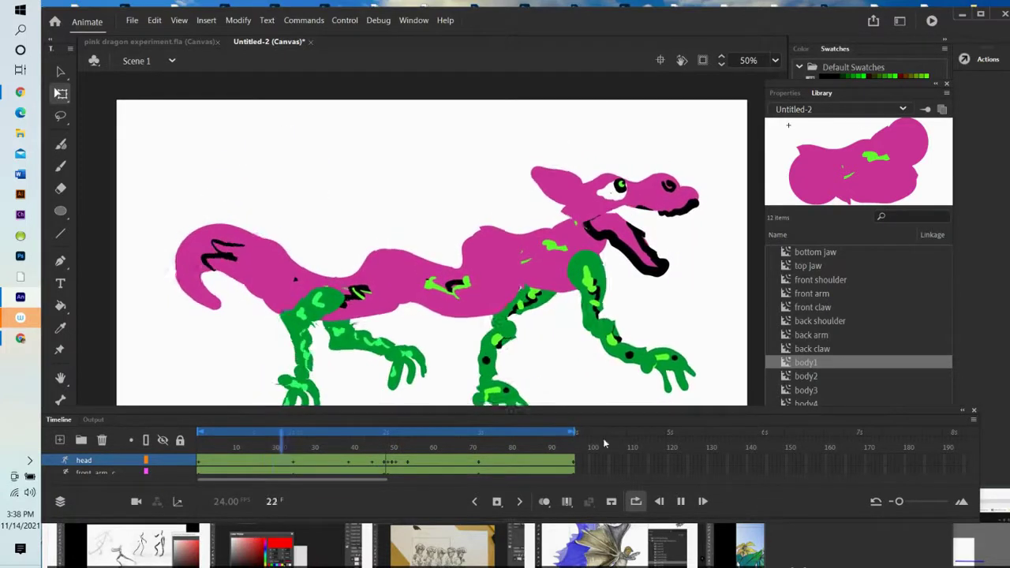
{"action": "left_click", "coordinate": [679, 502]}
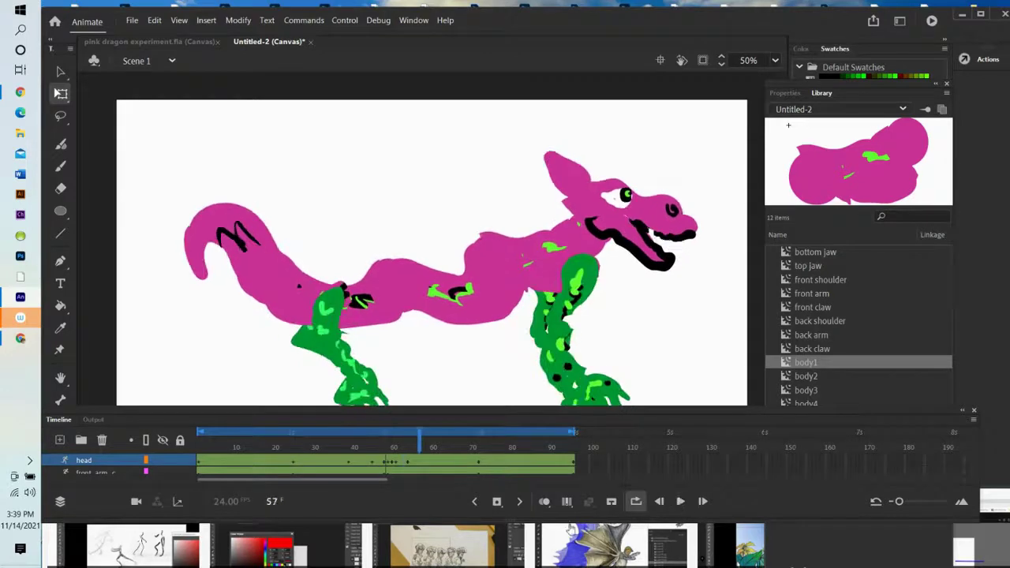
Select all six armature layers from head to front_arm, keeping them all visible, and copy their frames.
{"action": "left_click_drag", "start_coordinate": [479, 411], "coordinate": [488, 309]}
{"action": "left_click_drag", "start_coordinate": [537, 422], "coordinate": [507, 517]}
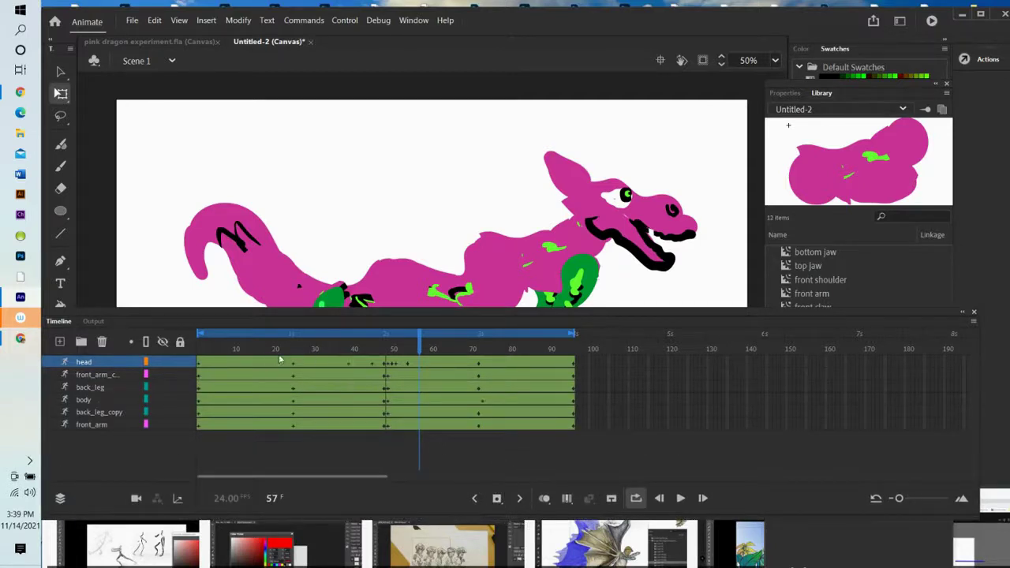
{"action": "left_click", "coordinate": [155, 378], "text": "shift"}
{"action": "left_click", "coordinate": [156, 387], "text": "shift"}
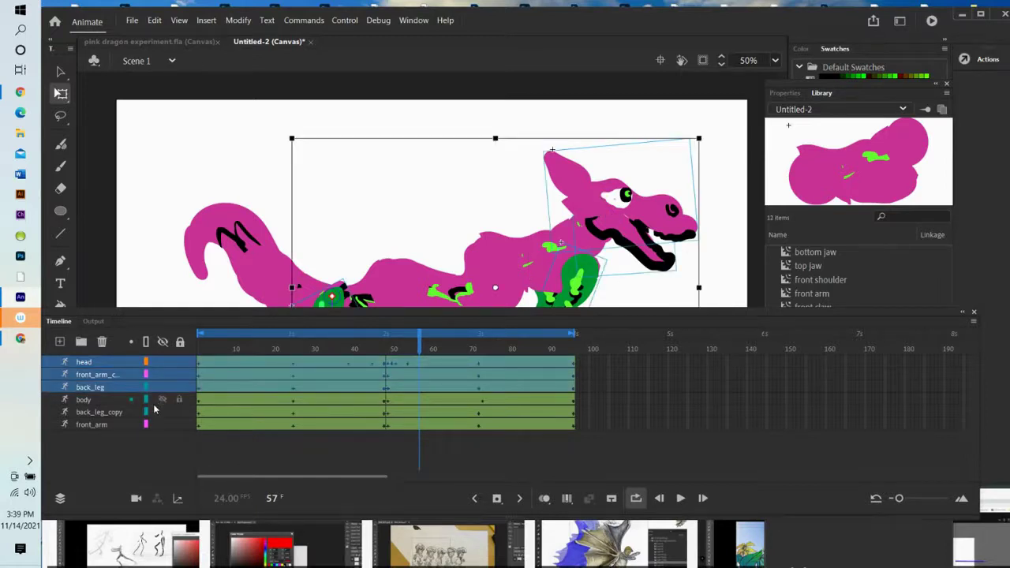
{"action": "left_click", "coordinate": [157, 402], "text": "shift"}
{"action": "left_click", "coordinate": [157, 412], "text": "shift"}
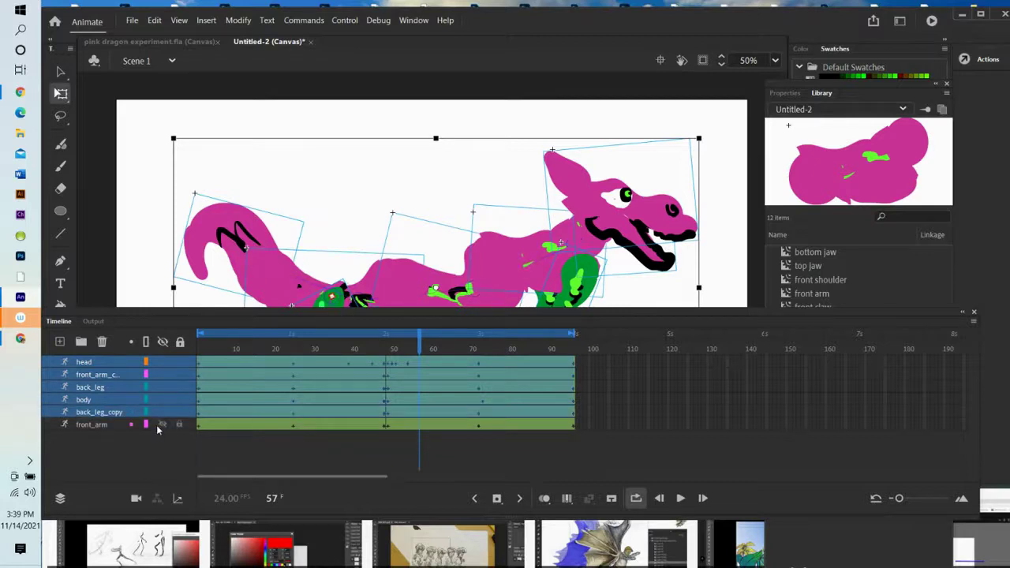
{"action": "left_click", "coordinate": [161, 425], "text": "alt"}
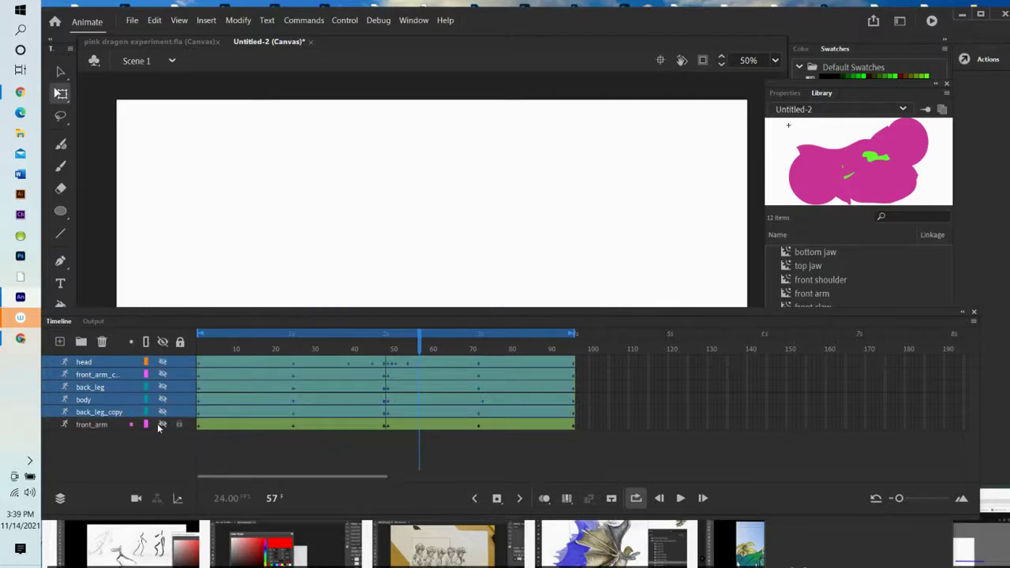
{"action": "left_click", "coordinate": [163, 341]}
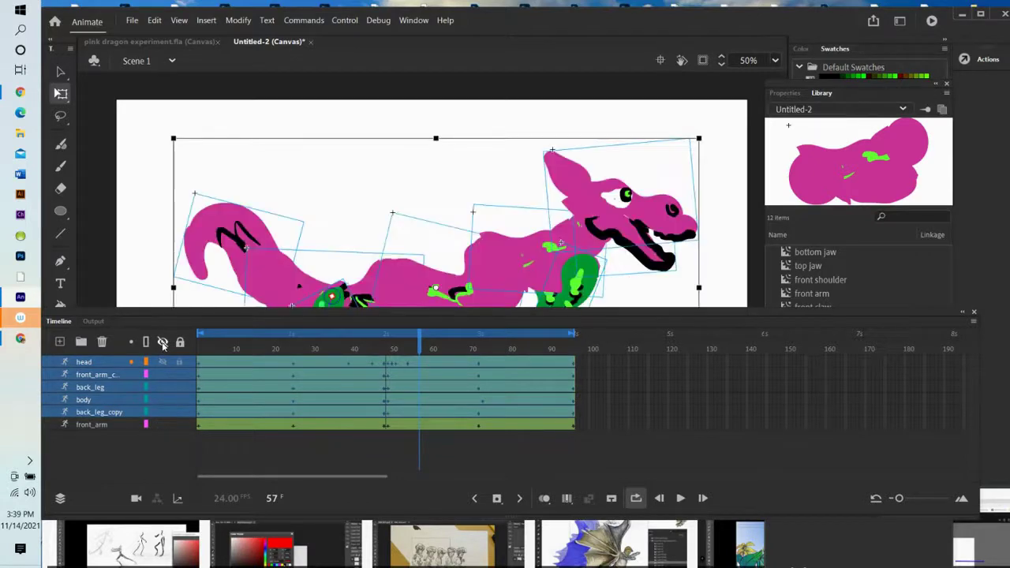
{"action": "left_click", "coordinate": [116, 426], "text": "shift"}
{"action": "right_click", "coordinate": [241, 379]}
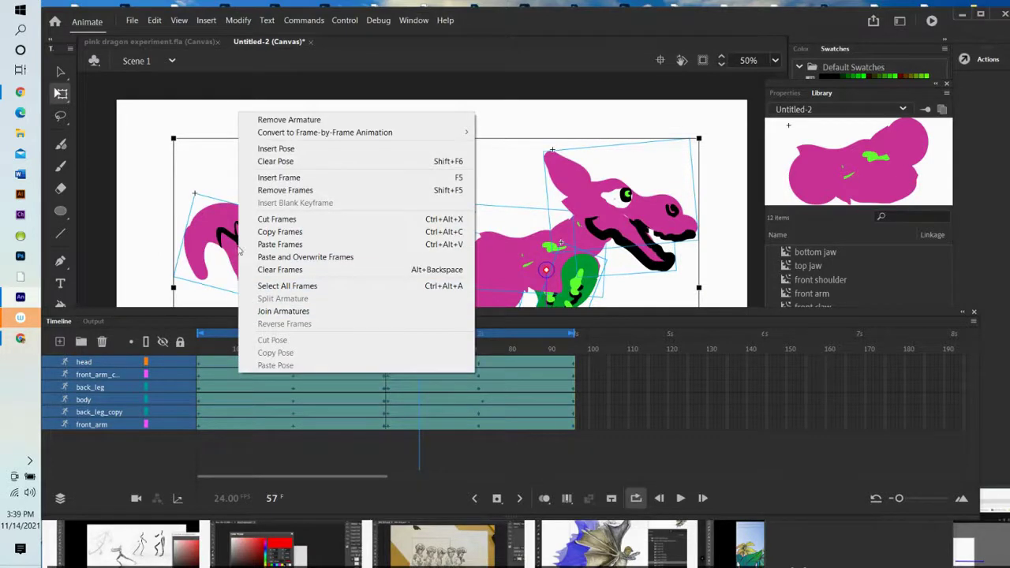
{"action": "left_click", "coordinate": [261, 235]}
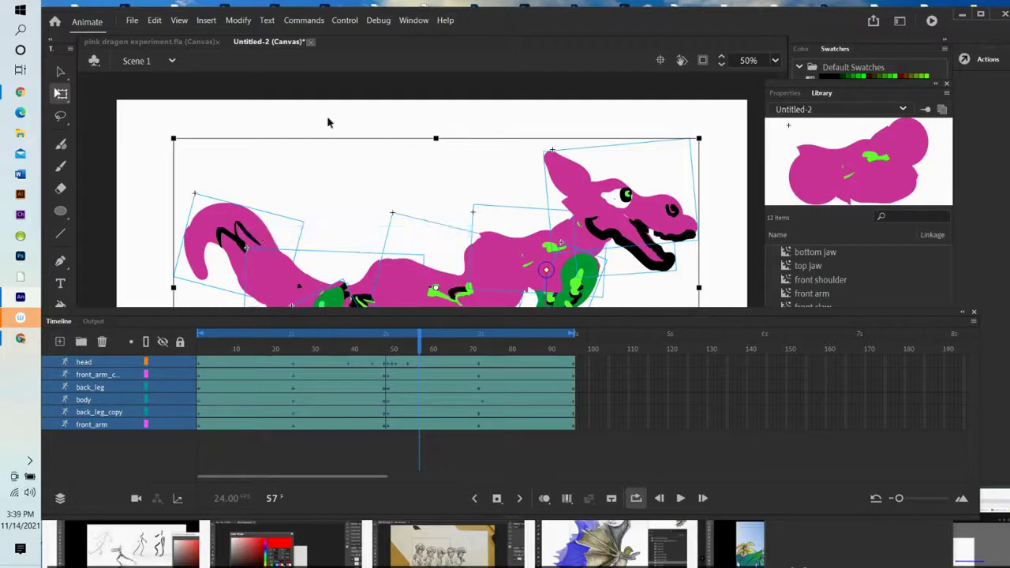
Create a new graphic symbol named "walking pink monster".
{"action": "left_click", "coordinate": [213, 22]}
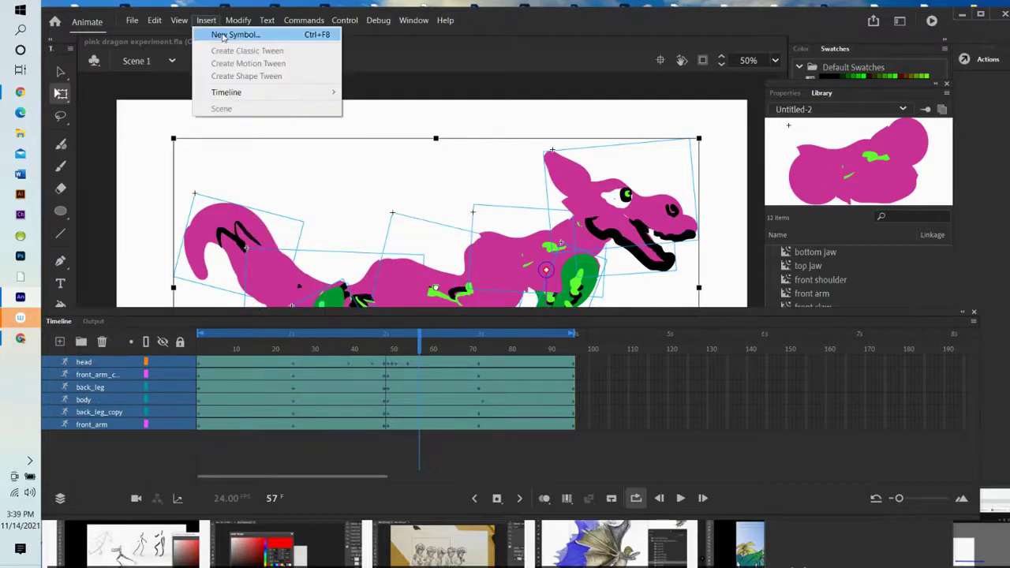
{"action": "left_click", "coordinate": [224, 35]}
{"action": "left_click", "coordinate": [495, 123]}
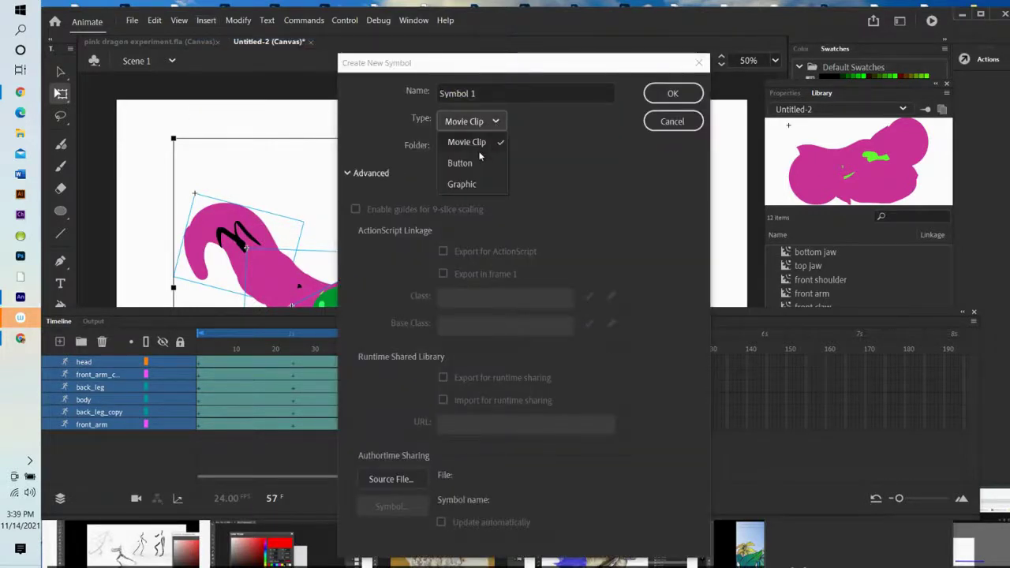
{"action": "left_click", "coordinate": [468, 186]}
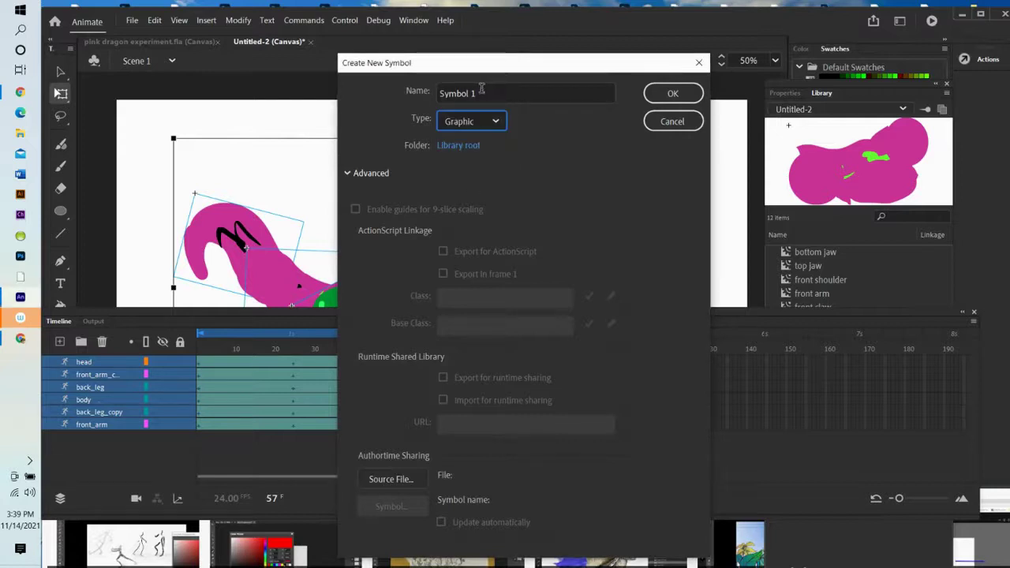
{"action": "type", "text": "walking pink monster"}
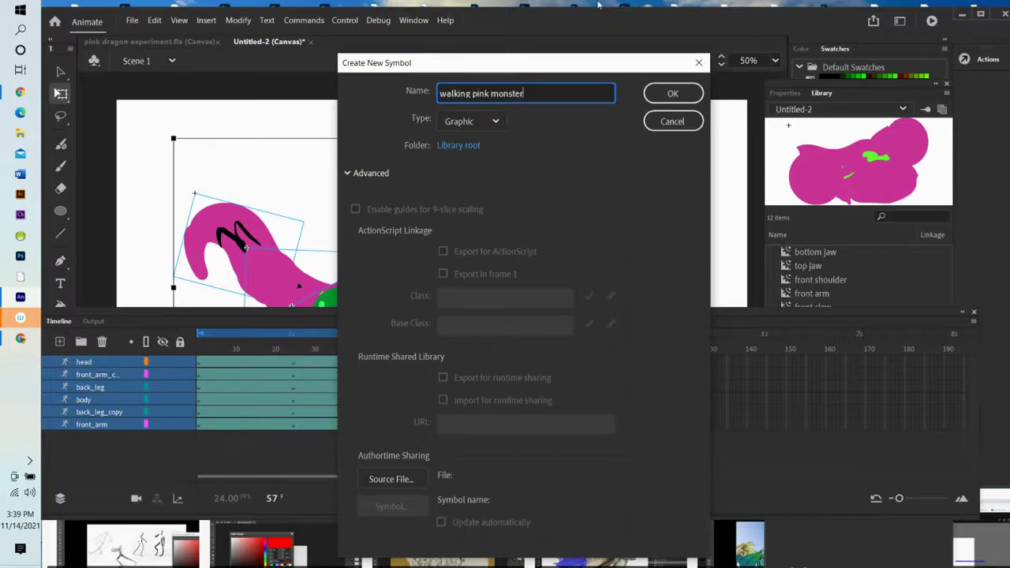
{"action": "left_click", "coordinate": [682, 100]}
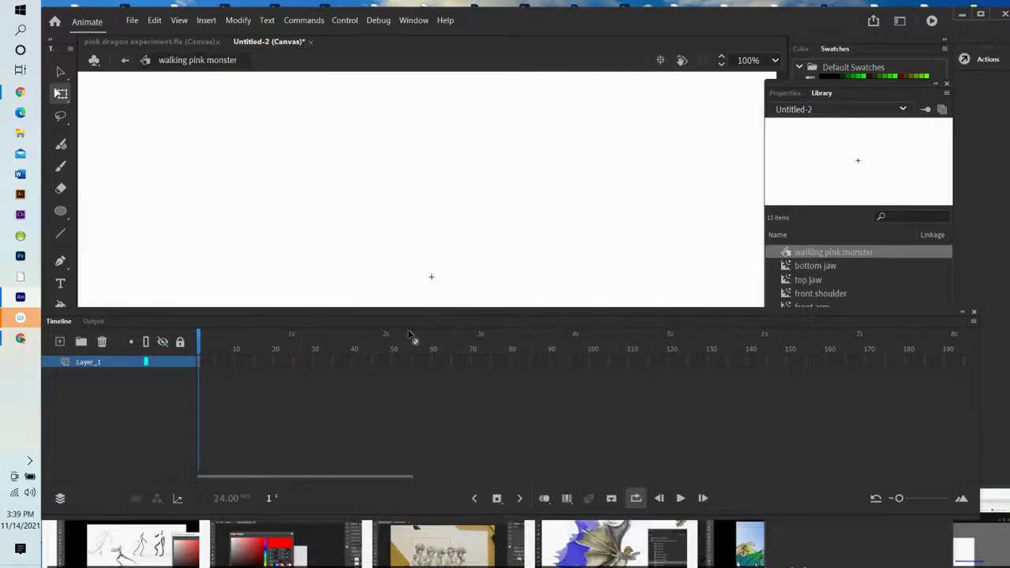
Paste the copied frames into the symbol's first frame and lower the Timeline panel to uncover the artwork.
{"action": "right_click", "coordinate": [199, 361]}
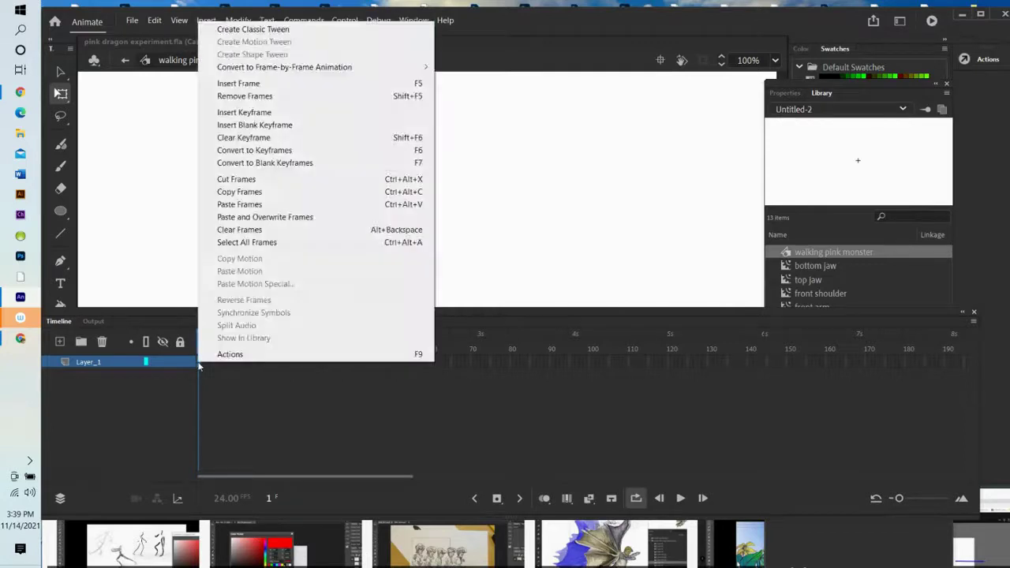
{"action": "left_click", "coordinate": [240, 204]}
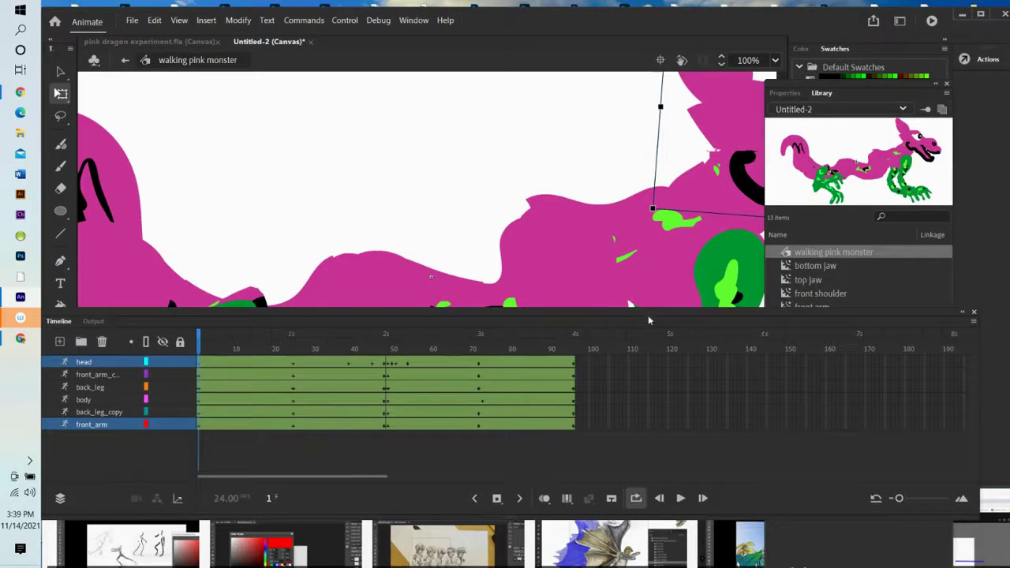
{"action": "left_click_drag", "start_coordinate": [676, 313], "coordinate": [615, 432]}
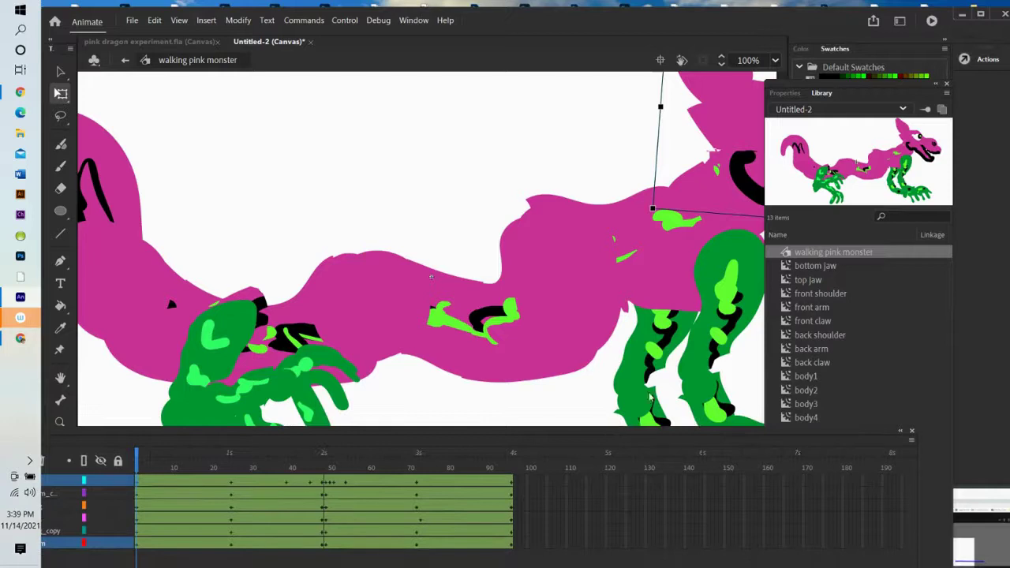
Copy the walking pink monster symbol from the library and create a new 1920 x 1080 HTML5 Canvas document at 24 fps.
{"action": "right_click", "coordinate": [803, 254]}
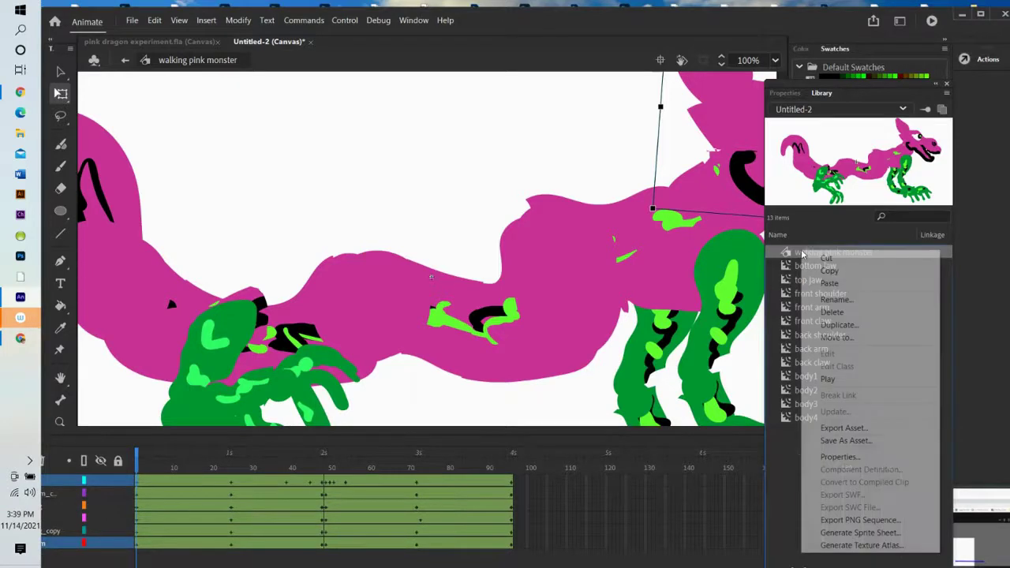
{"action": "left_click", "coordinate": [829, 268]}
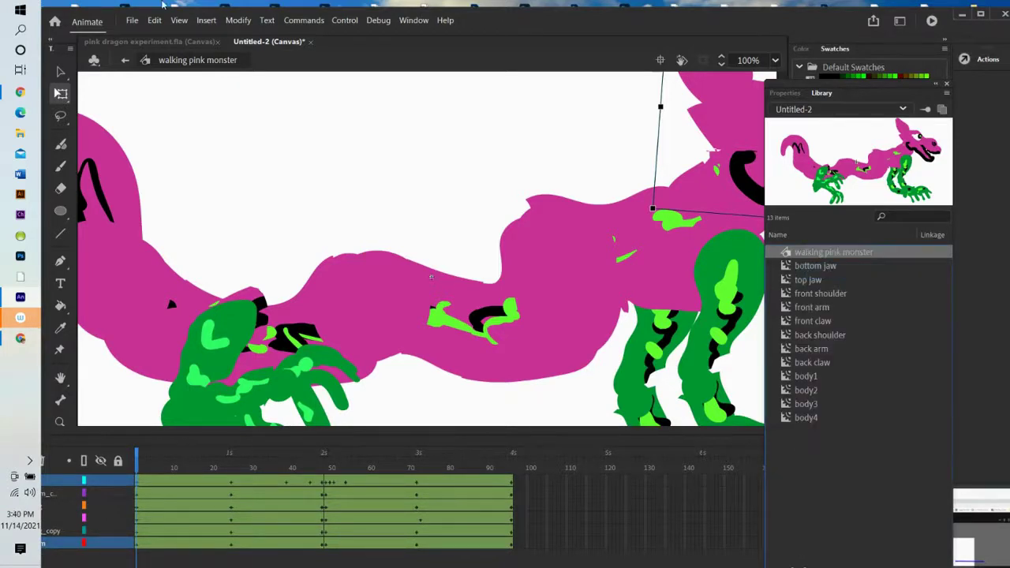
{"action": "left_click", "coordinate": [135, 21]}
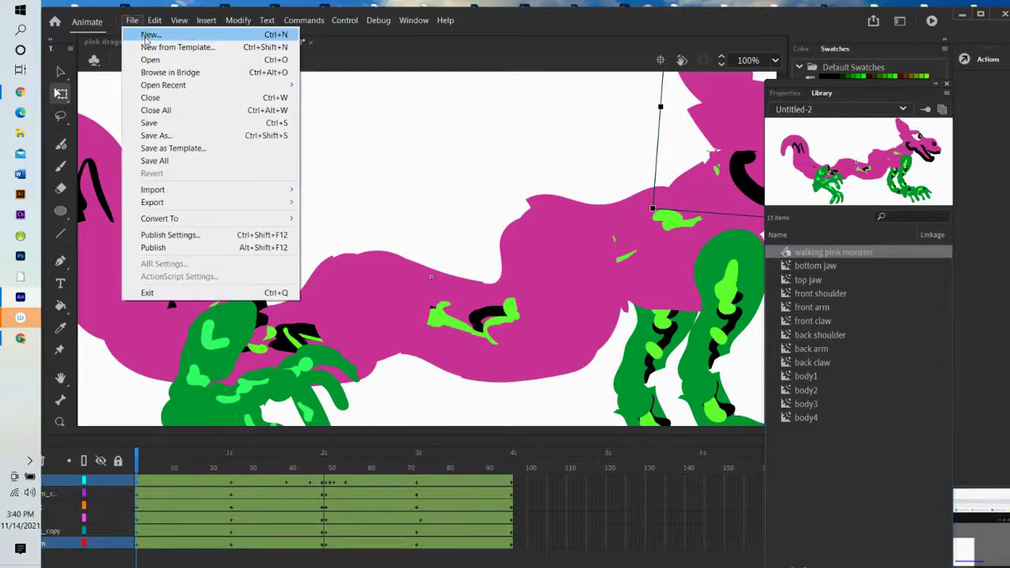
{"action": "left_click", "coordinate": [147, 37]}
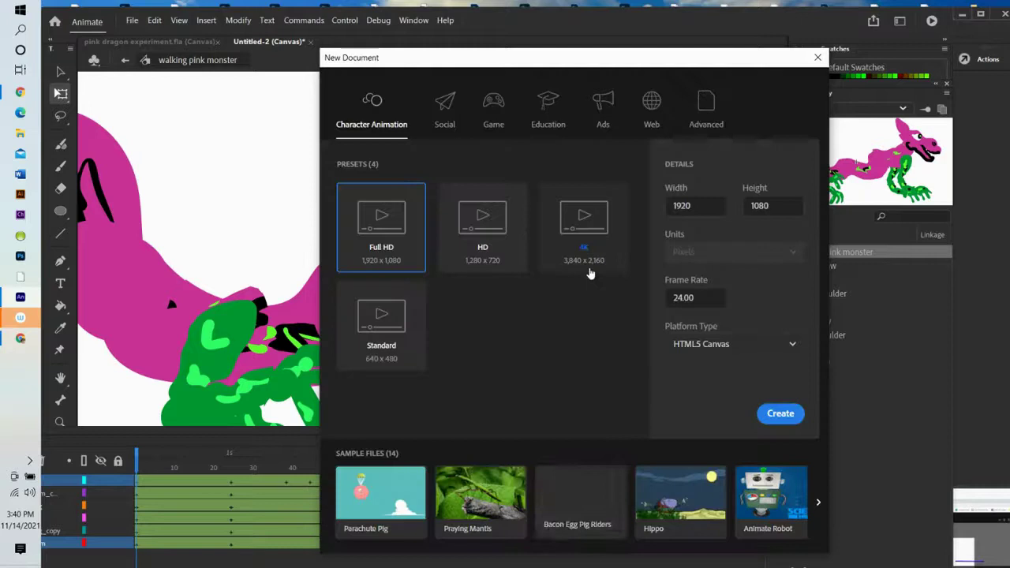
{"action": "left_click", "coordinate": [781, 416]}
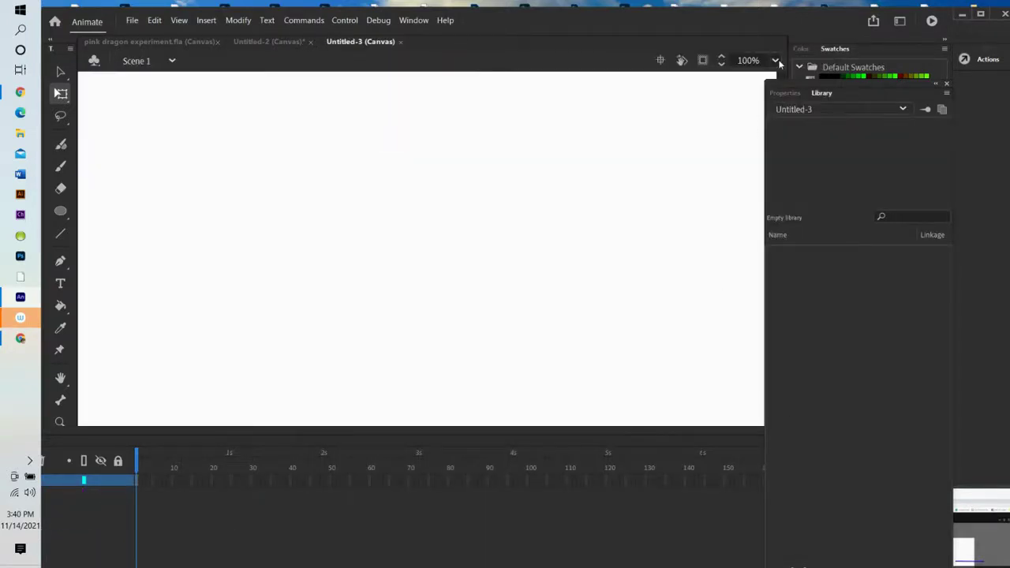
Reposition the Timeline panel below the canvas and set the stage zoom to 25%.
{"action": "left_click", "coordinate": [778, 63]}
{"action": "left_click", "coordinate": [787, 164]}
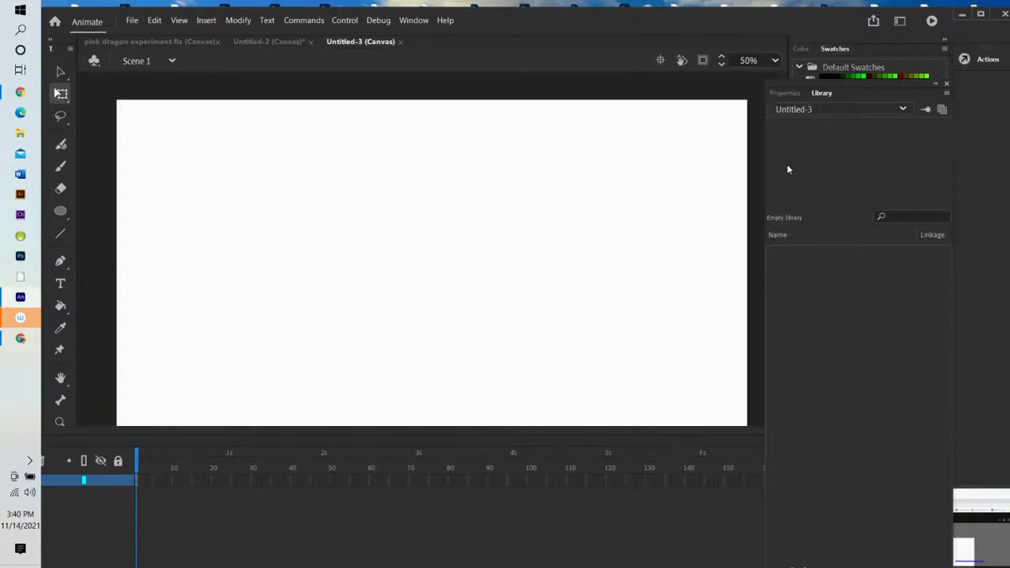
{"action": "left_click_drag", "start_coordinate": [644, 433], "coordinate": [629, 474]}
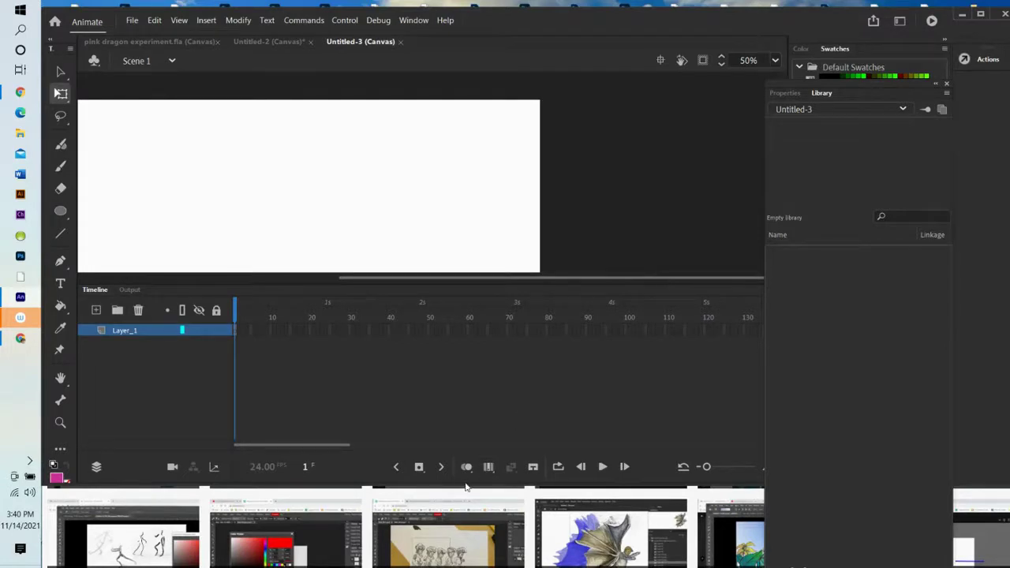
{"action": "left_click_drag", "start_coordinate": [466, 483], "coordinate": [484, 326]}
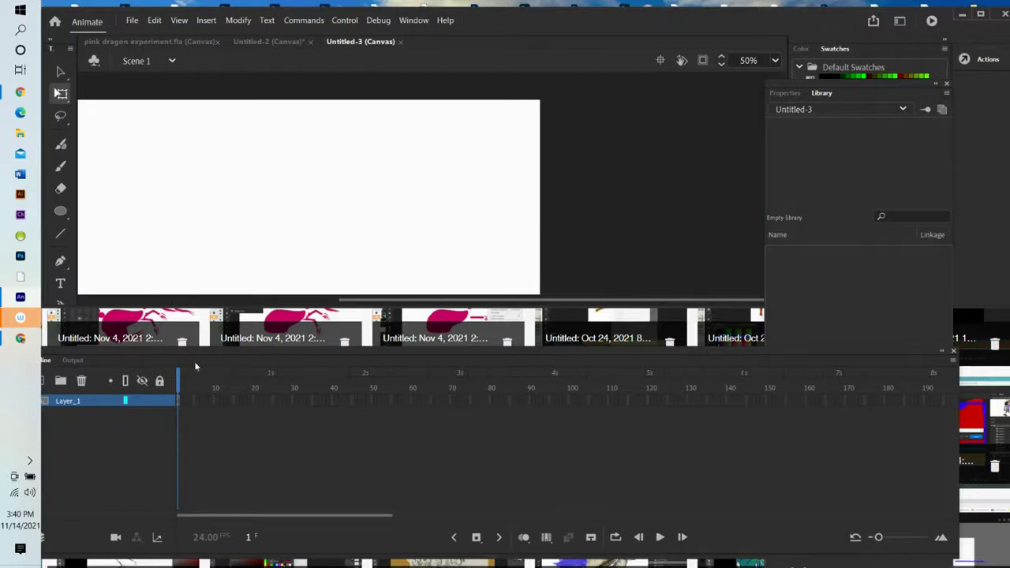
{"action": "left_click_drag", "start_coordinate": [200, 356], "coordinate": [213, 315]}
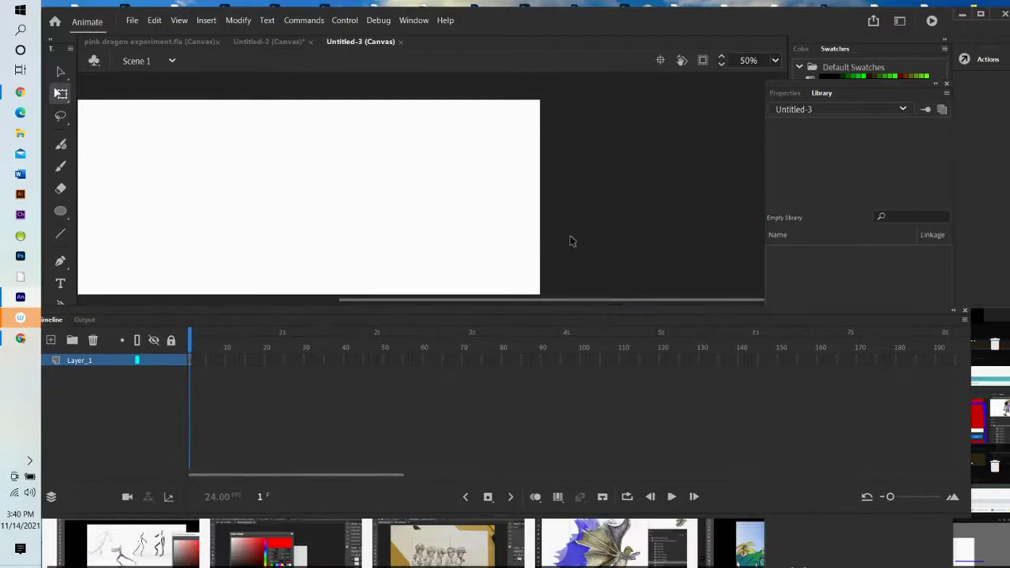
{"action": "left_click", "coordinate": [776, 64]}
{"action": "left_click", "coordinate": [794, 139]}
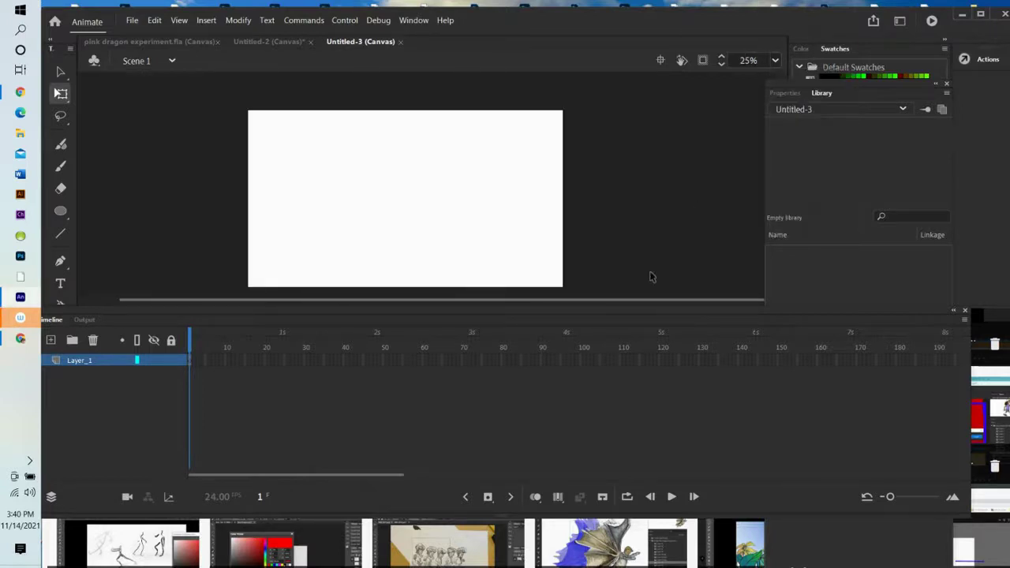
Paste the copied walking pink monster symbol into the new document's empty library.
{"action": "left_click", "coordinate": [784, 256]}
{"action": "right_click", "coordinate": [782, 255]}
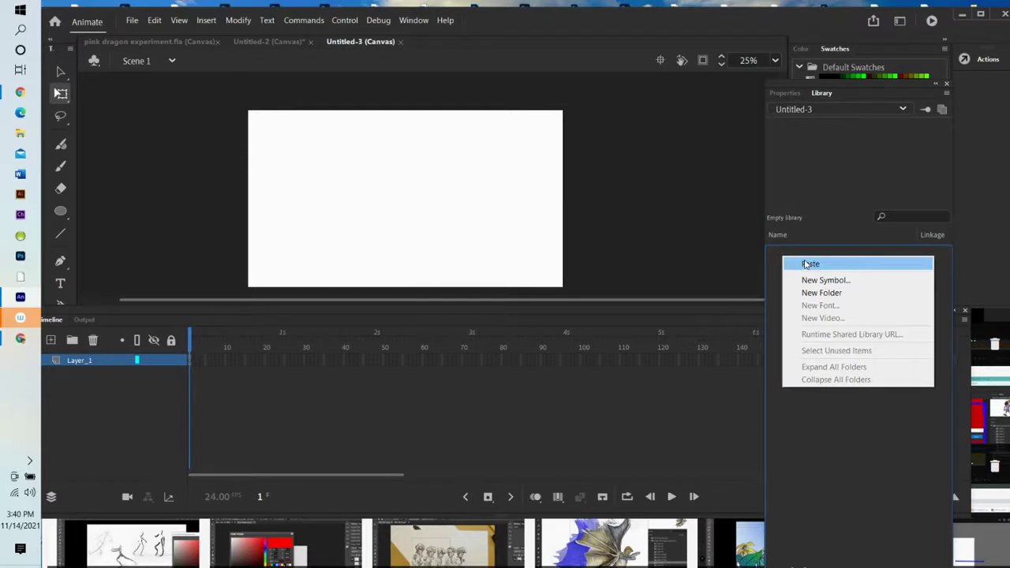
{"action": "left_click", "coordinate": [805, 263]}
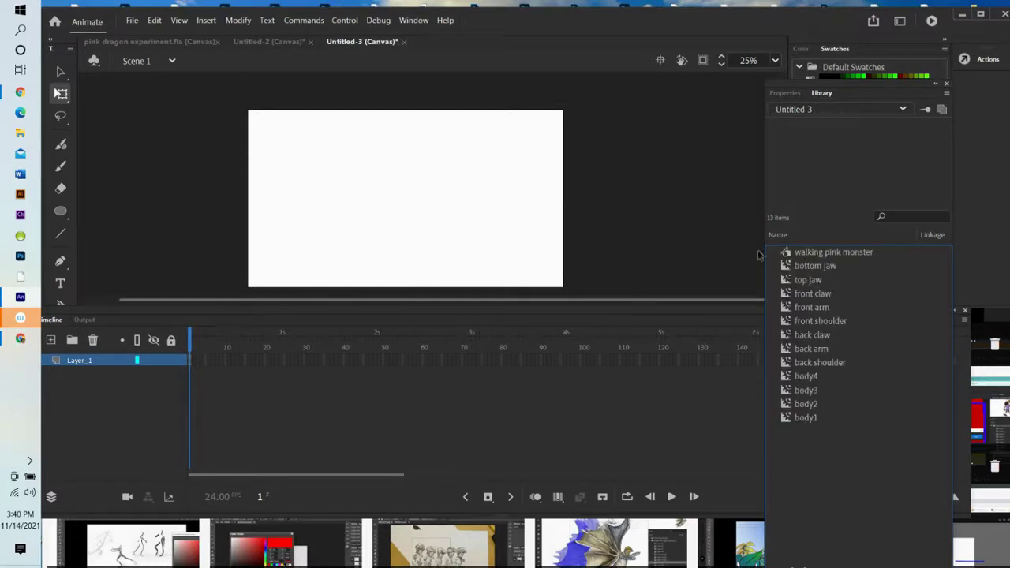
Place the walking pink monster symbol at the canvas's left edge and scale it down to a small figure just off the canvas.
{"action": "left_click", "coordinate": [785, 254]}
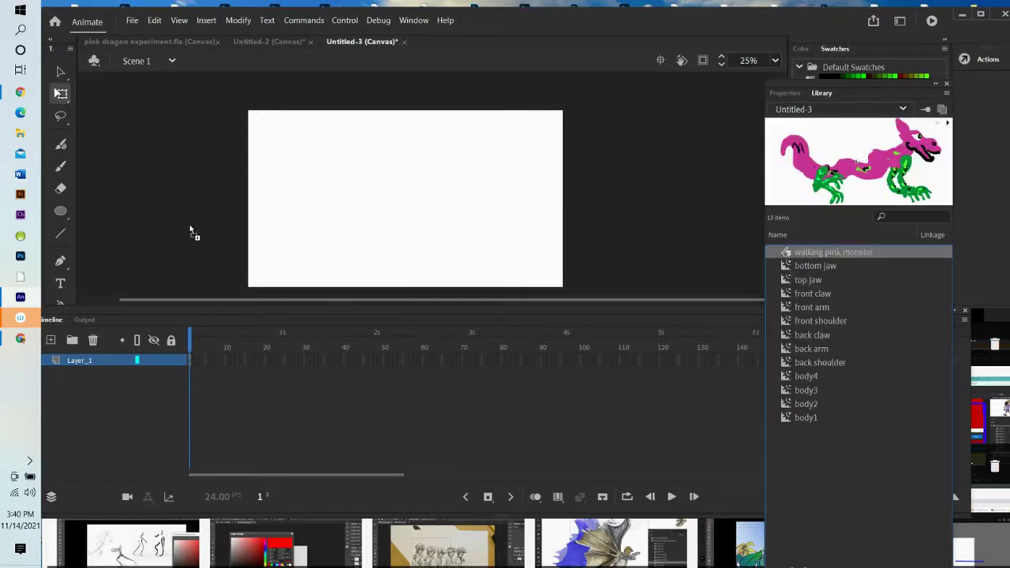
{"action": "left_click_drag", "start_coordinate": [219, 210], "coordinate": [219, 210]}
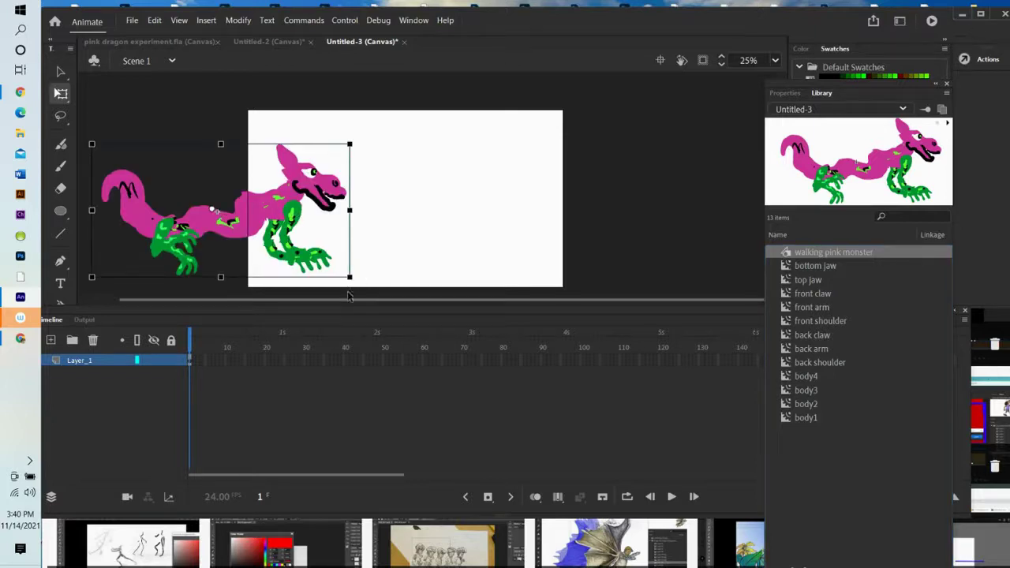
{"action": "left_click_drag", "start_coordinate": [345, 274], "coordinate": [299, 228]}
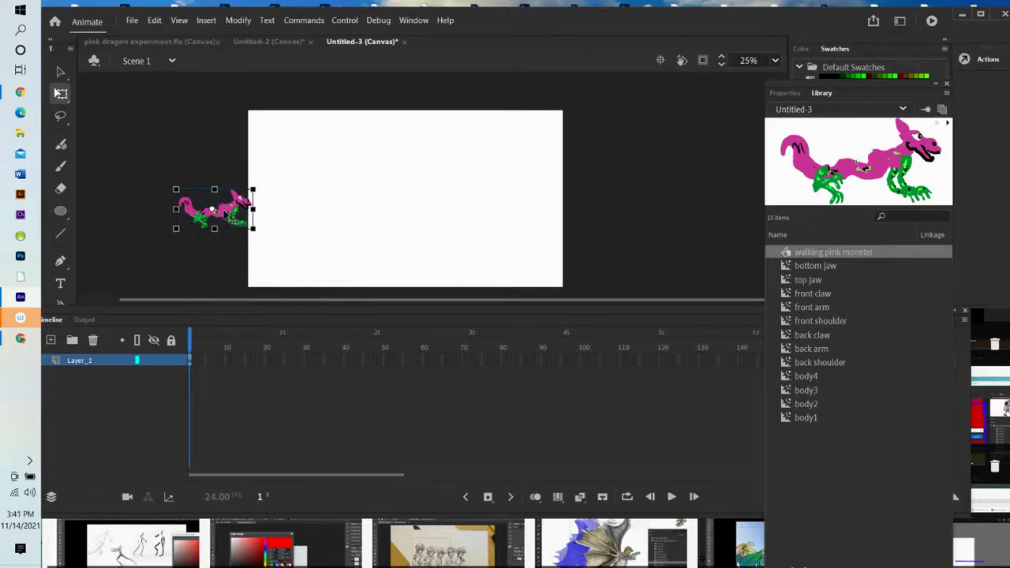
Create a motion tween on the dragon and extend its span to frame 144.
{"action": "right_click", "coordinate": [225, 211]}
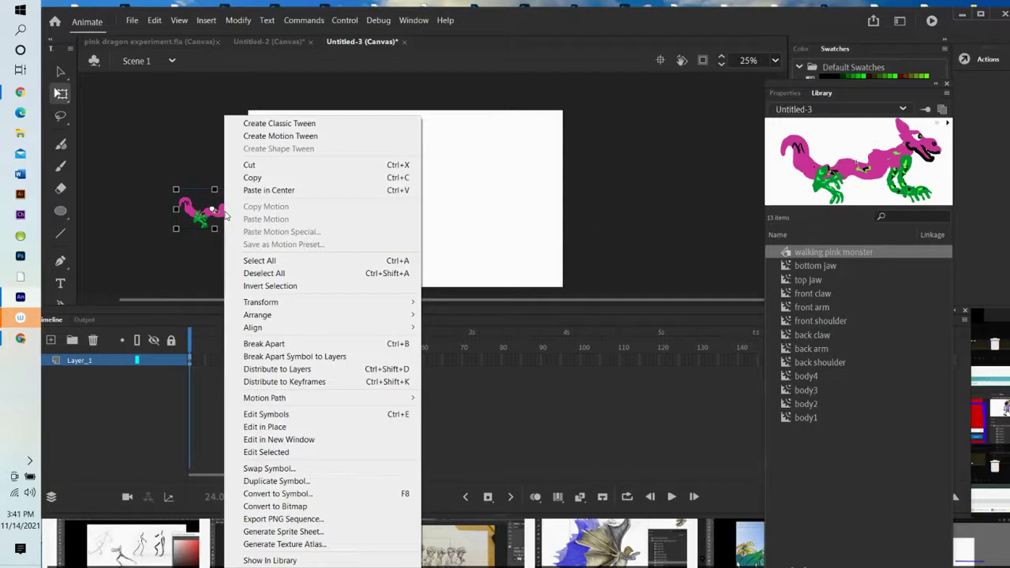
{"action": "left_click", "coordinate": [306, 136]}
{"action": "left_click_drag", "start_coordinate": [280, 359], "coordinate": [756, 349]}
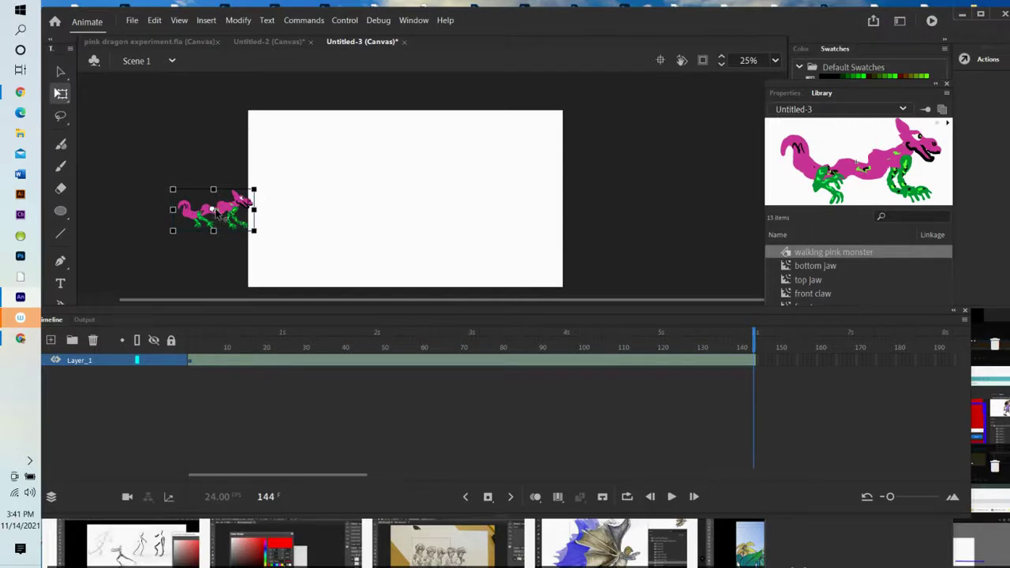
At frame 33, move the dragon right and slightly up so that it stands just inside the canvas.
{"action": "left_click", "coordinate": [62, 72]}
{"action": "left_click_drag", "start_coordinate": [755, 339], "coordinate": [316, 331]}
{"action": "left_click", "coordinate": [242, 197]}
{"action": "left_click_drag", "start_coordinate": [214, 211], "coordinate": [317, 186]}
At frame 25, rotate the motion path clockwise into a steep downward slope and tilt the dragon nose-down.
{"action": "left_click_drag", "start_coordinate": [316, 339], "coordinate": [284, 339]}
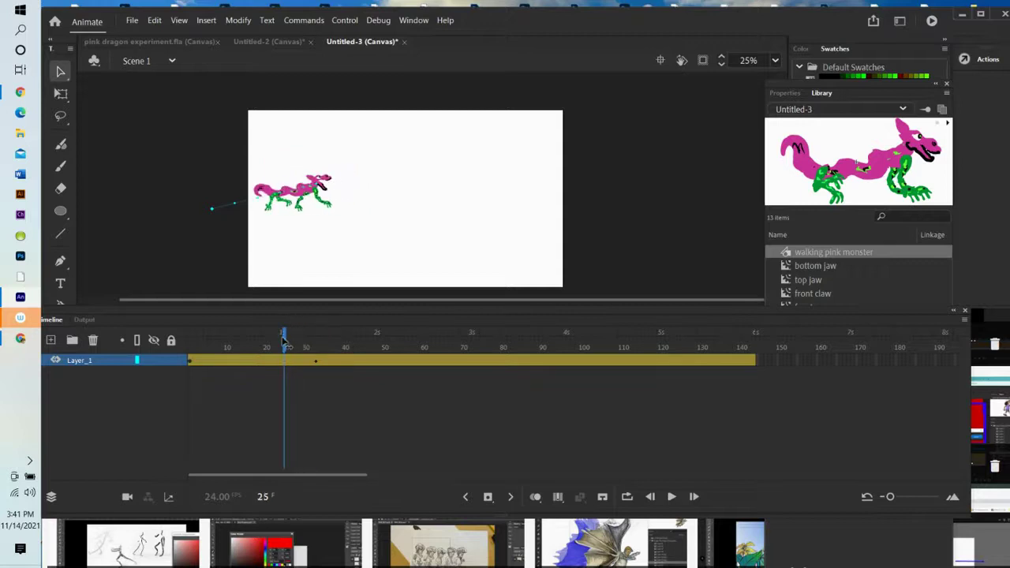
{"action": "left_click", "coordinate": [314, 199]}
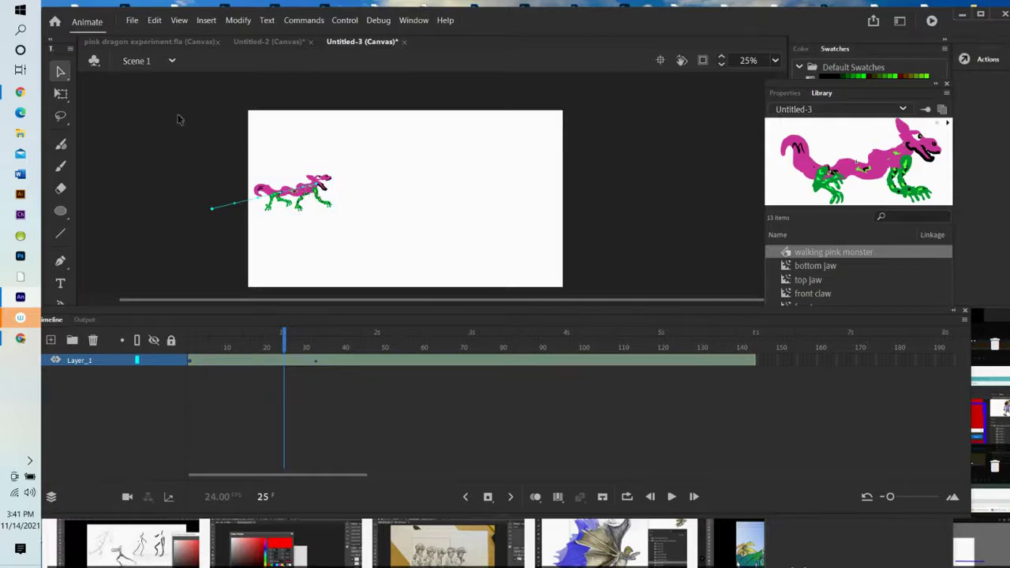
{"action": "left_click", "coordinate": [61, 94]}
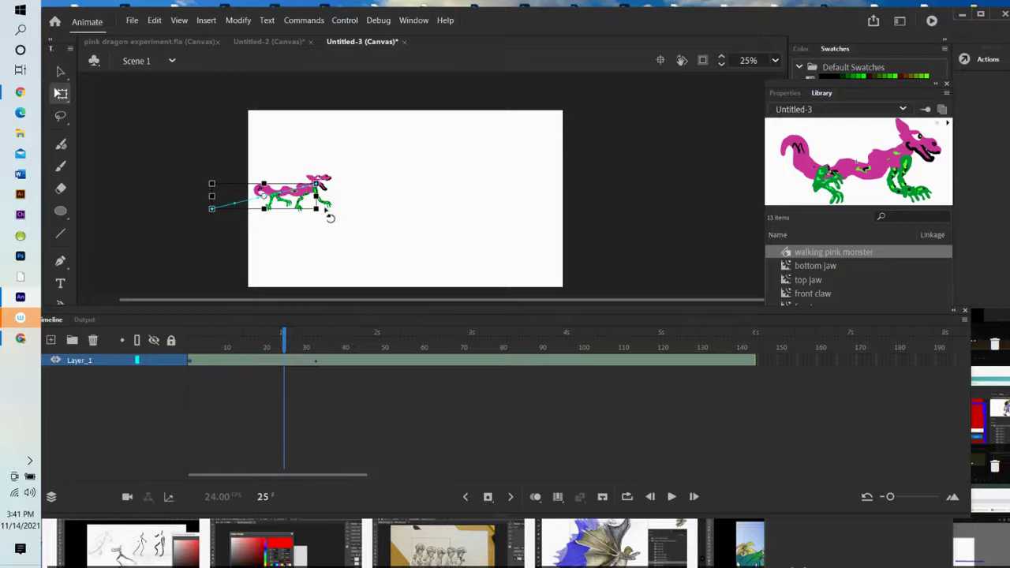
{"action": "left_click_drag", "start_coordinate": [328, 217], "coordinate": [314, 241]}
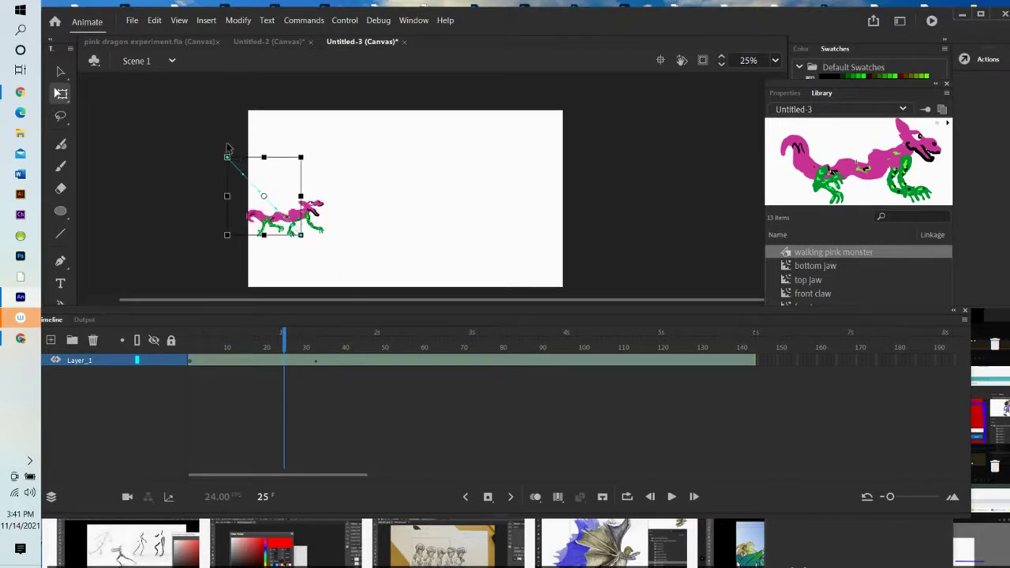
{"action": "left_click_drag", "start_coordinate": [229, 180], "coordinate": [329, 255]}
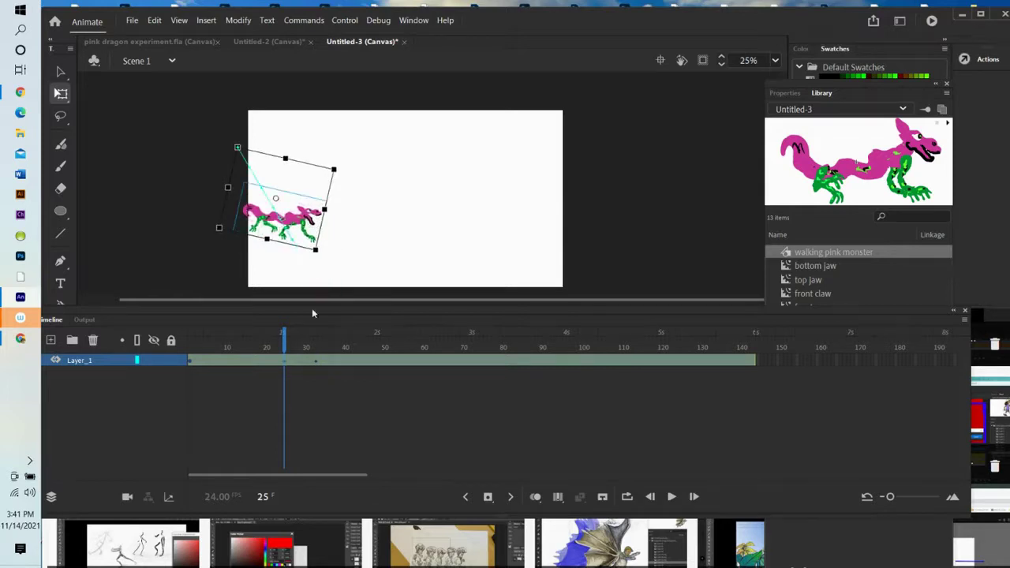
At frame 33, shift the dragon and its motion path right and slightly down, and rotate them a little further clockwise.
{"action": "left_click_drag", "start_coordinate": [286, 347], "coordinate": [316, 349]}
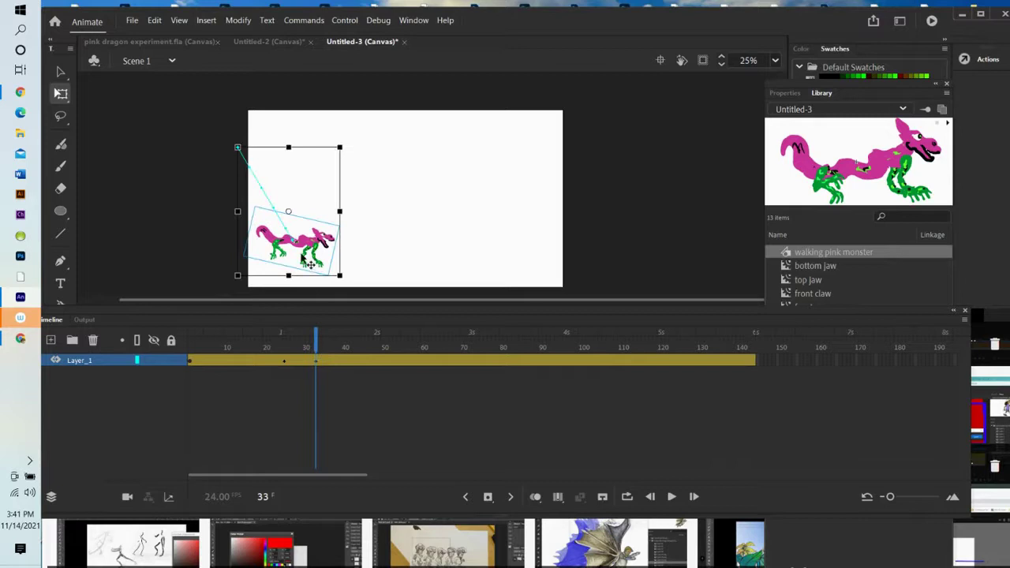
{"action": "left_click", "coordinate": [62, 73]}
{"action": "left_click_drag", "start_coordinate": [307, 254], "coordinate": [335, 262]}
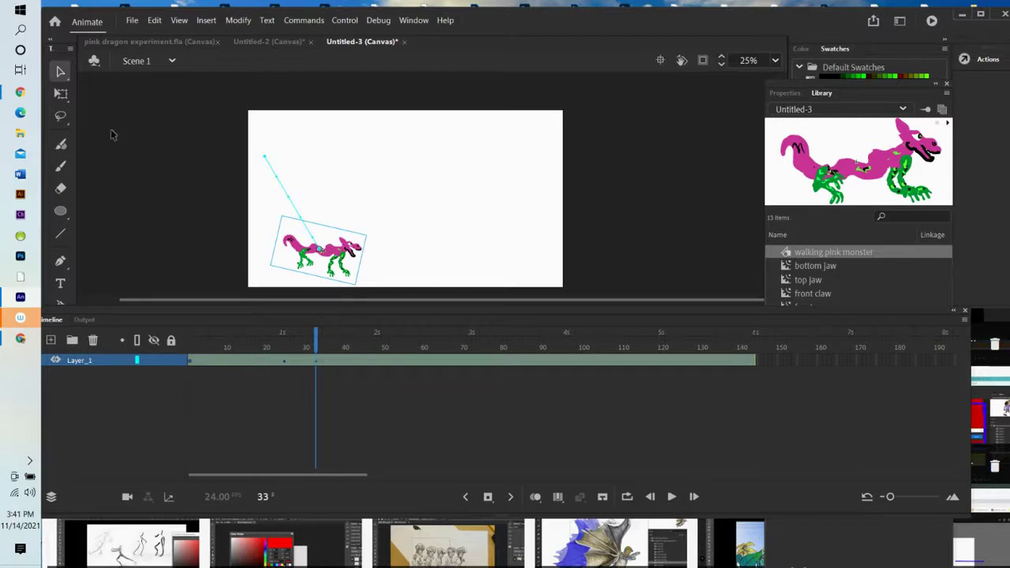
{"action": "left_click", "coordinate": [61, 93]}
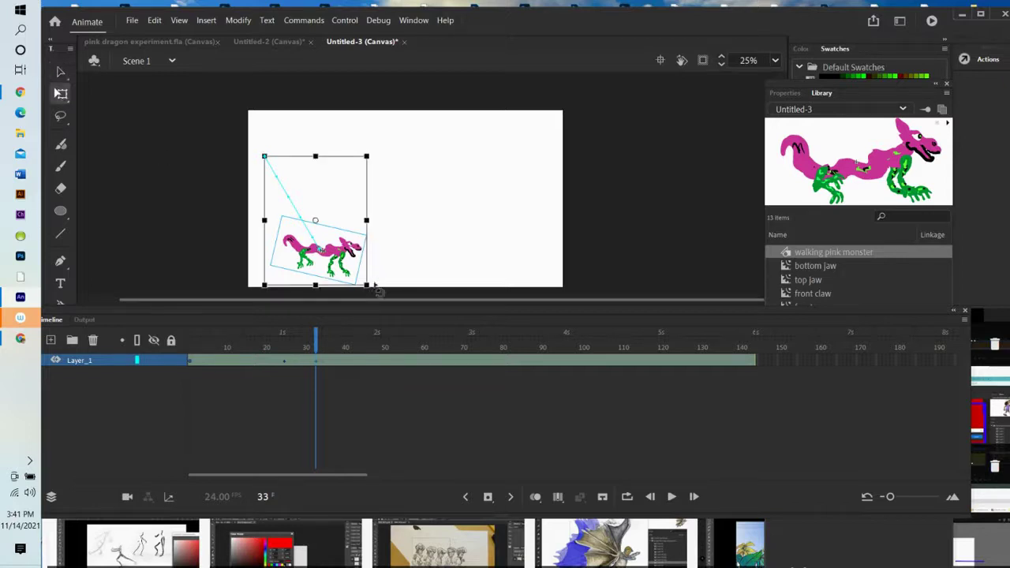
{"action": "mouse_move", "coordinate": [377, 292]}
{"action": "left_mouse_down"}
{"action": "mouse_move", "coordinate": [380, 302]}
{"action": "mouse_move", "coordinate": [367, 307]}
{"action": "left_mouse_up"}
At frame 57, move the dragon and its motion path further right along the canvas's lower edge.
{"action": "left_click_drag", "start_coordinate": [318, 347], "coordinate": [411, 347]}
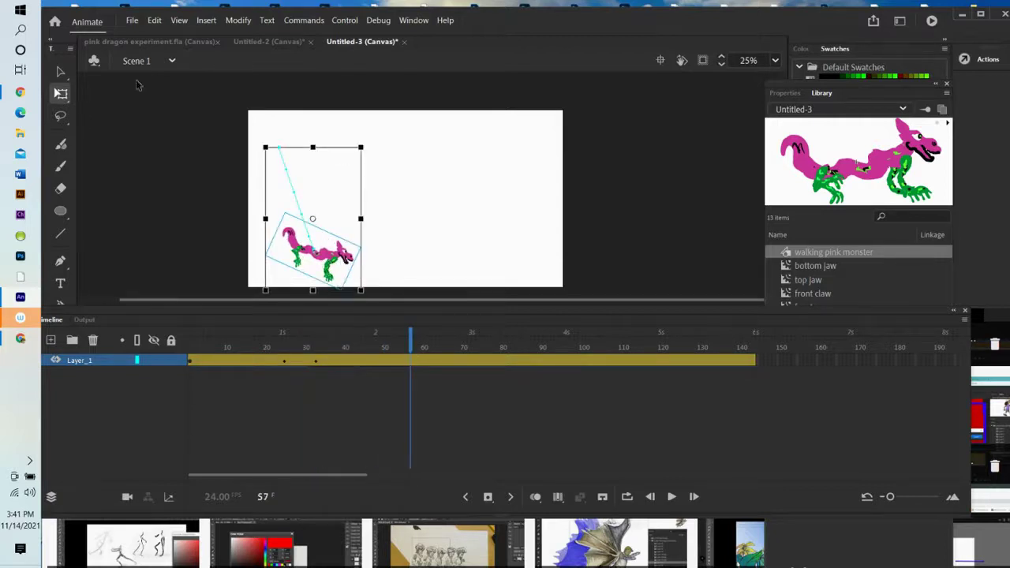
{"action": "key", "text": "v"}
{"action": "left_click_drag", "start_coordinate": [332, 272], "coordinate": [416, 274]}
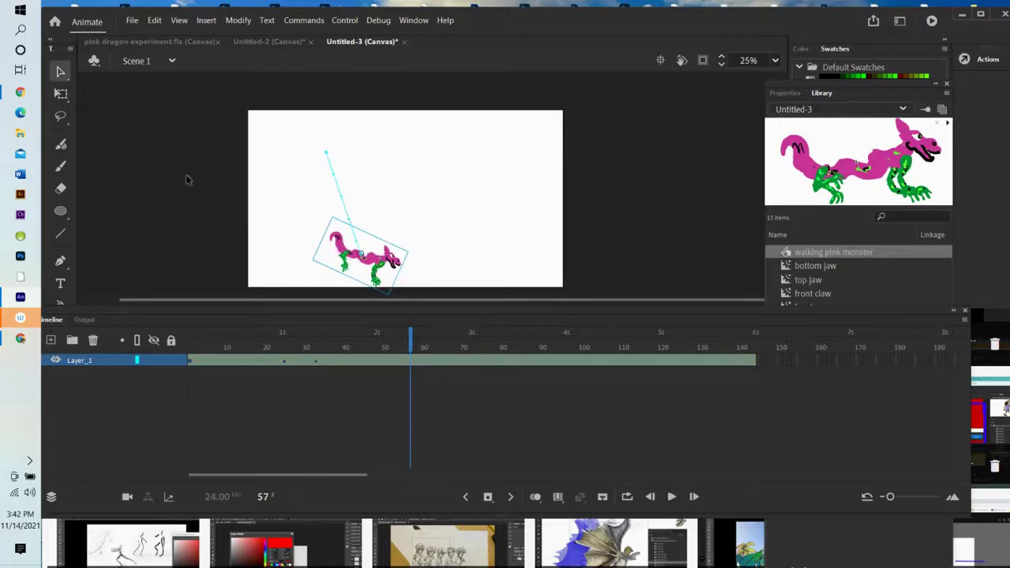
At frame 57, rotate the dragon and its motion path counterclockwise so that the dragon stands nearly level.
{"action": "left_click", "coordinate": [61, 93]}
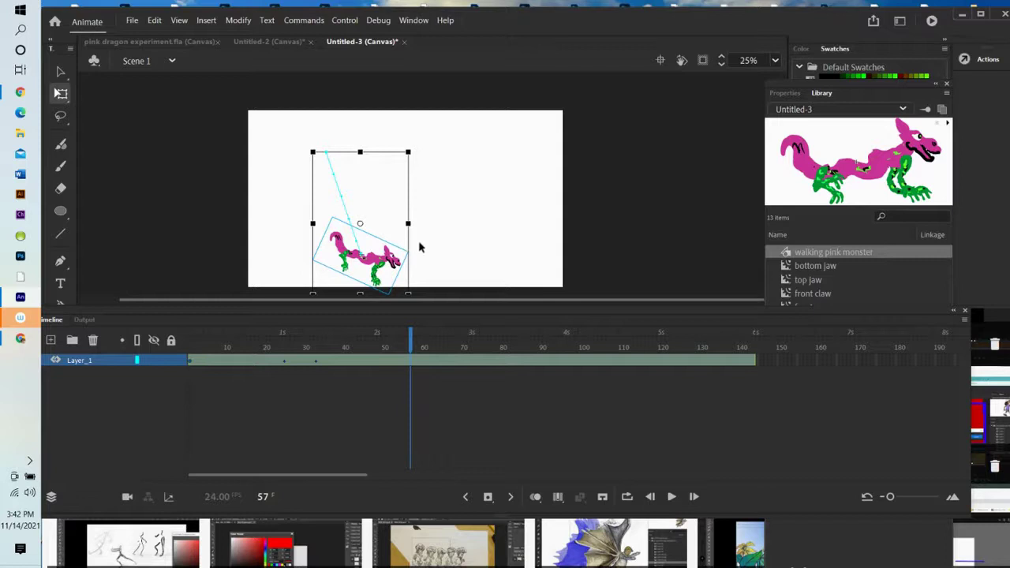
{"action": "left_click_drag", "start_coordinate": [415, 147], "coordinate": [394, 158]}
At frame 95, move only the dragon right along the canvas's lower edge, extending its motion path horizontally.
{"action": "left_click_drag", "start_coordinate": [412, 351], "coordinate": [560, 348]}
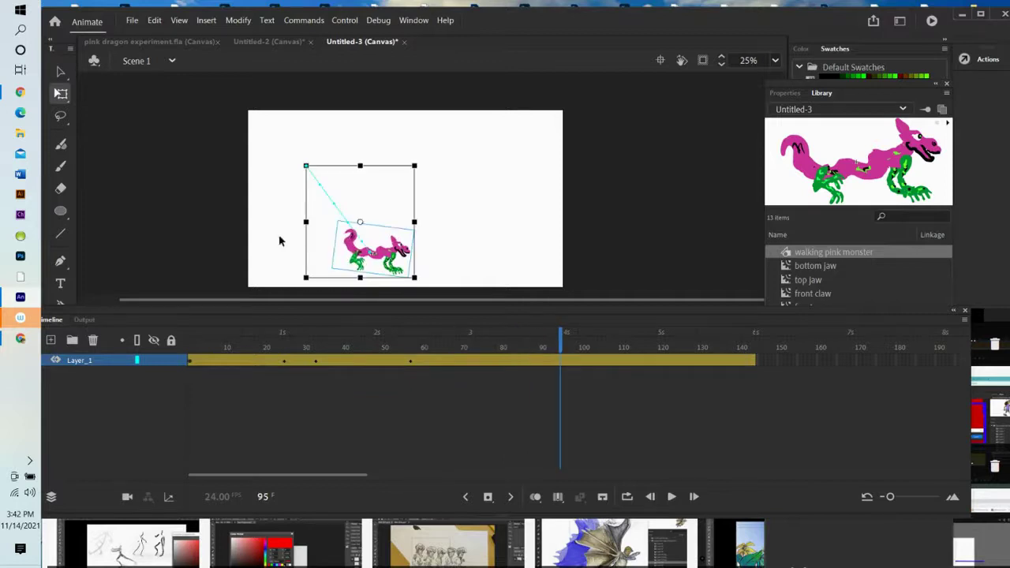
{"action": "left_click", "coordinate": [62, 72]}
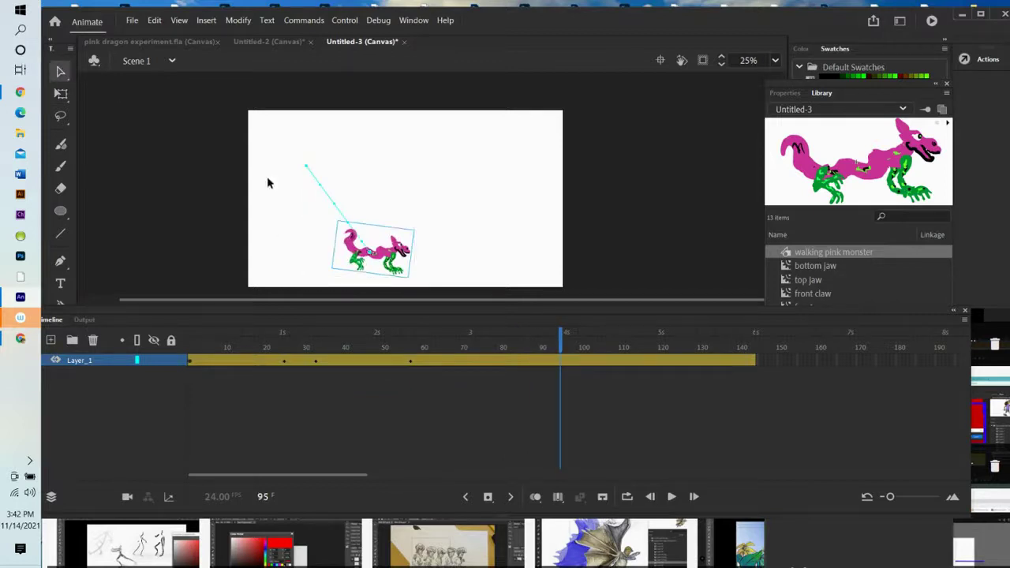
{"action": "left_click", "coordinate": [368, 246]}
{"action": "left_click_drag", "start_coordinate": [400, 269], "coordinate": [469, 266]}
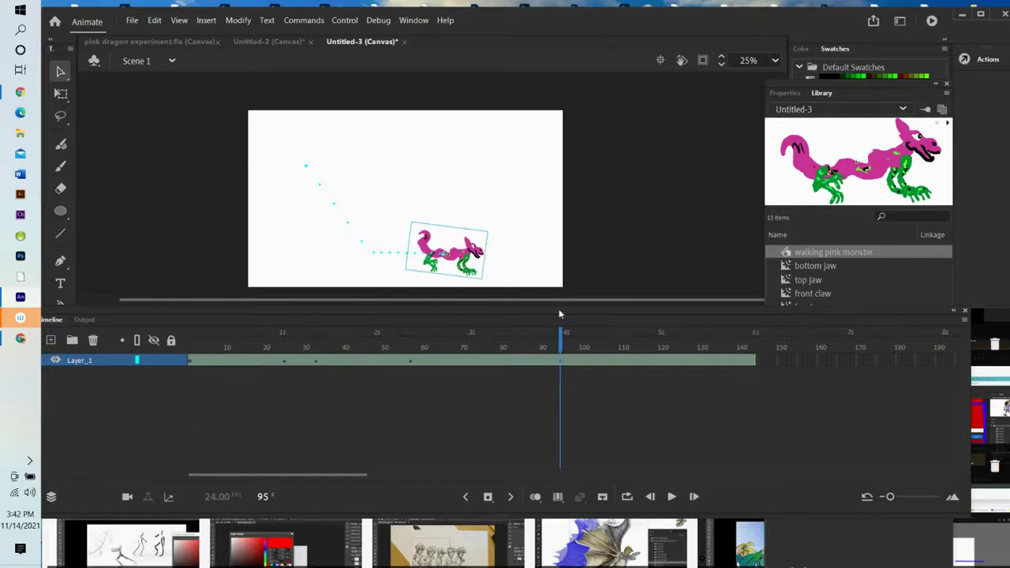
At frame 120, rotate the dragon counterclockwise in place so that it tilts nose-up.
{"action": "left_click_drag", "start_coordinate": [562, 340], "coordinate": [661, 340]}
{"action": "left_click_drag", "start_coordinate": [490, 234], "coordinate": [519, 263]}
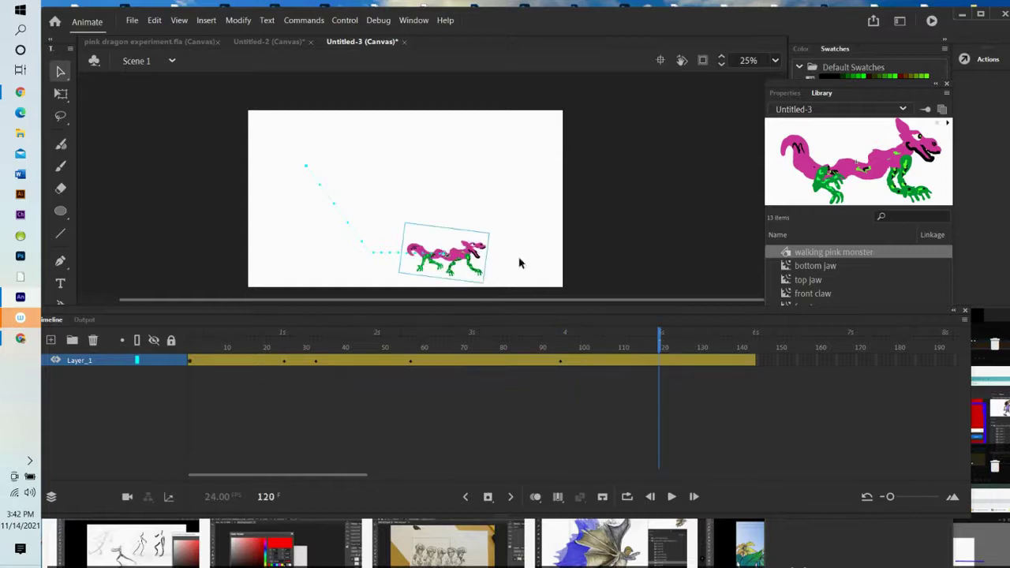
{"action": "left_click", "coordinate": [61, 94]}
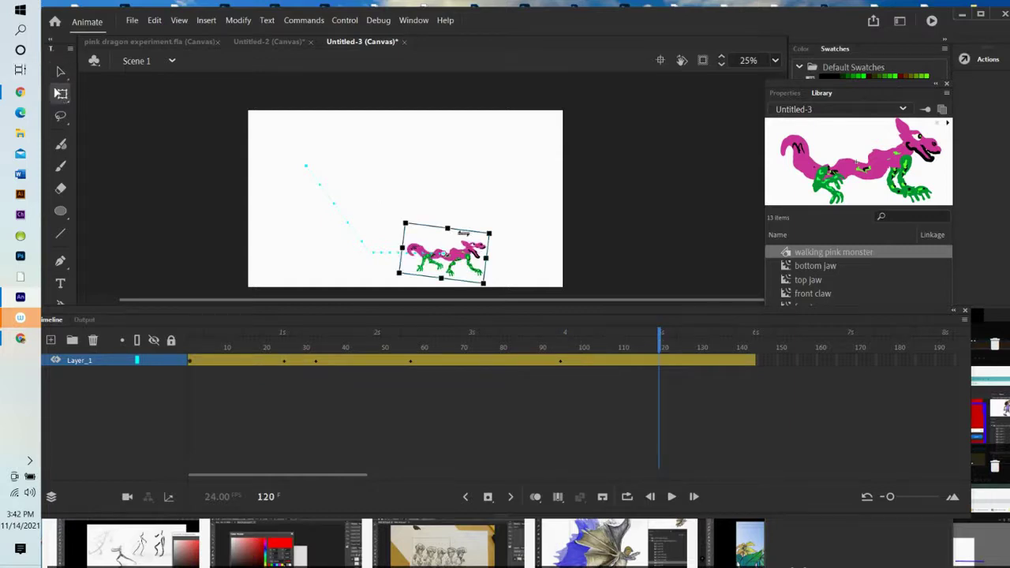
{"action": "left_click_drag", "start_coordinate": [498, 231], "coordinate": [483, 191]}
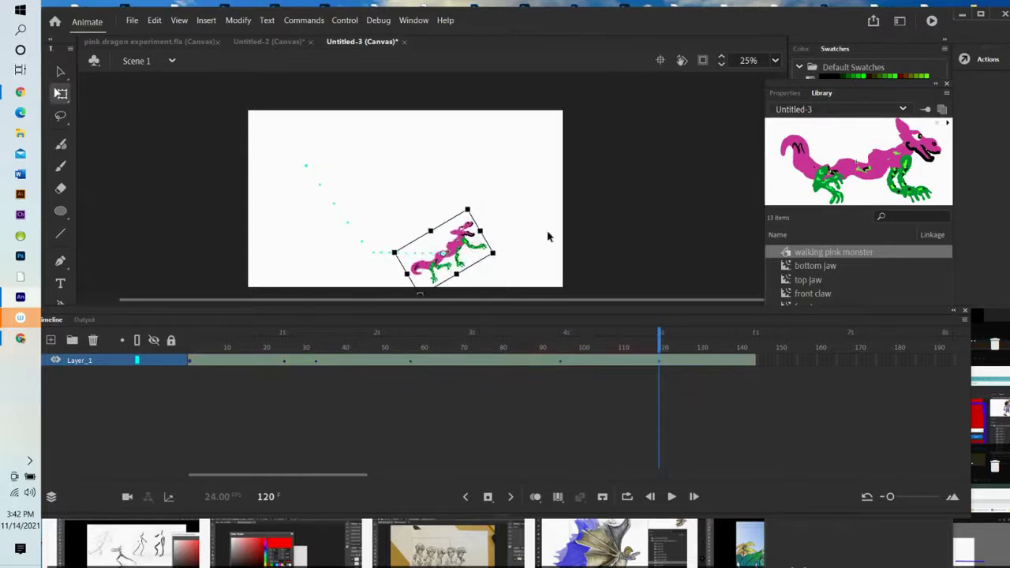
At frame 144, move the dragon right and slightly up until it is off the canvas's right edge.
{"action": "left_click_drag", "start_coordinate": [660, 343], "coordinate": [754, 347]}
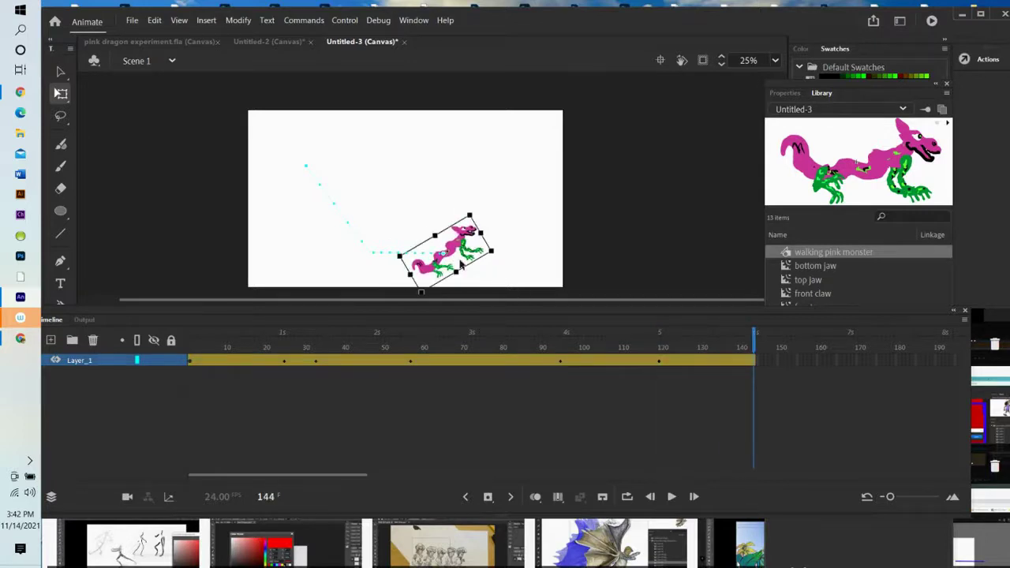
{"action": "left_click", "coordinate": [61, 72]}
{"action": "left_click_drag", "start_coordinate": [454, 246], "coordinate": [612, 202]}
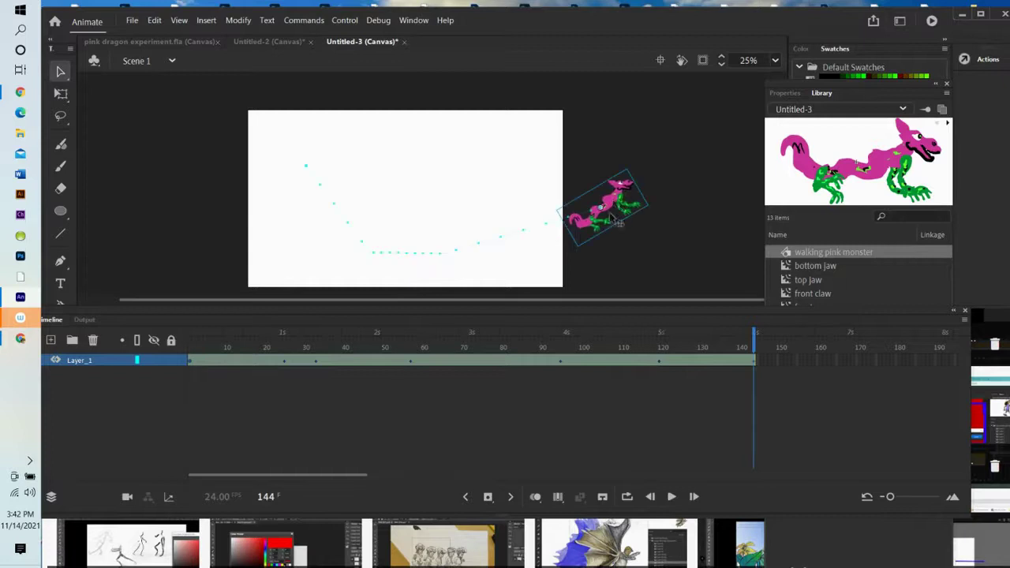
Play the dragon's motion tween from frame 1 to its end.
{"action": "left_click", "coordinate": [753, 351]}
{"action": "left_click", "coordinate": [190, 347]}
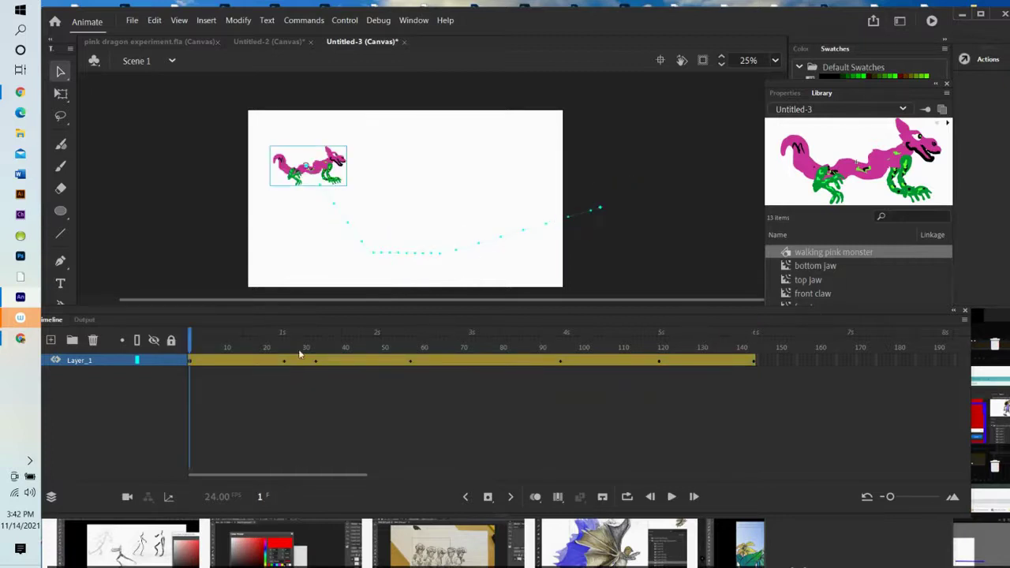
{"action": "left_click", "coordinate": [672, 497]}
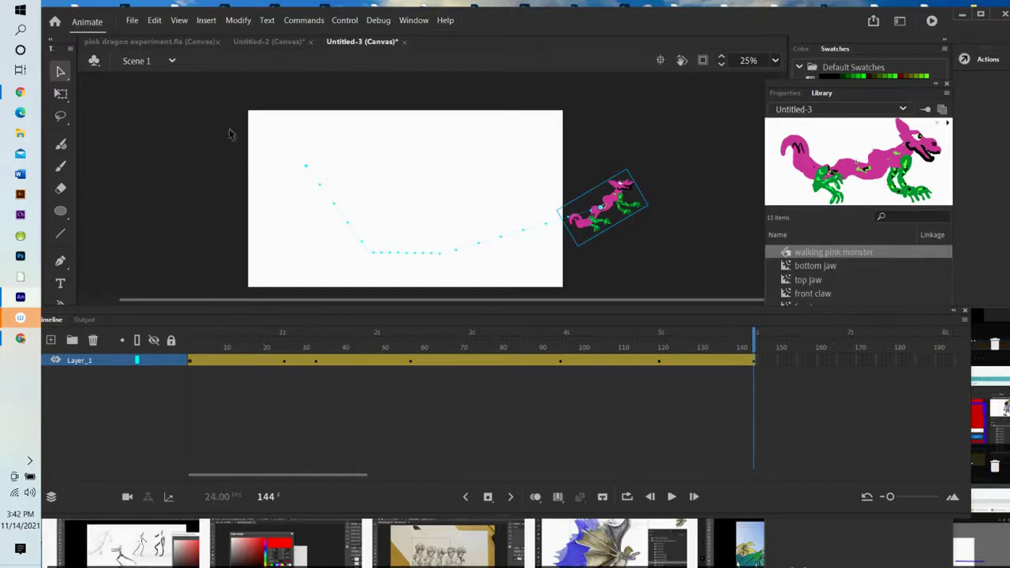
Open the file silhouette walking experiment part 2 from the Downloads folder.
{"action": "left_click", "coordinate": [132, 20]}
{"action": "left_click", "coordinate": [147, 60]}
{"action": "scroll", "coordinate": [293, 125], "scroll_direction": "down", "scroll_amount": 1}
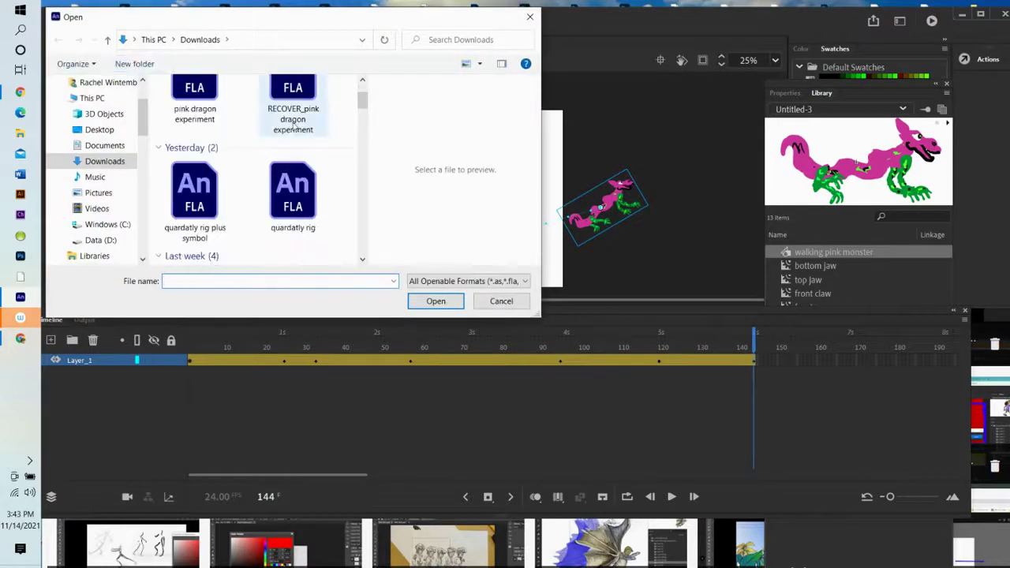
{"action": "scroll", "coordinate": [293, 125], "scroll_direction": "down", "scroll_amount": 2}
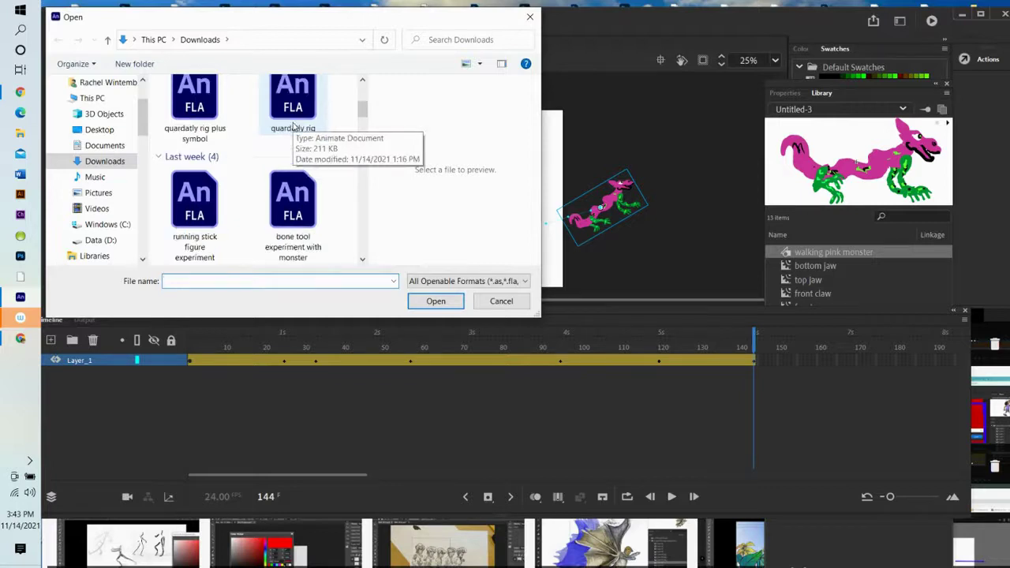
{"action": "scroll", "coordinate": [294, 126], "scroll_direction": "down", "scroll_amount": 2}
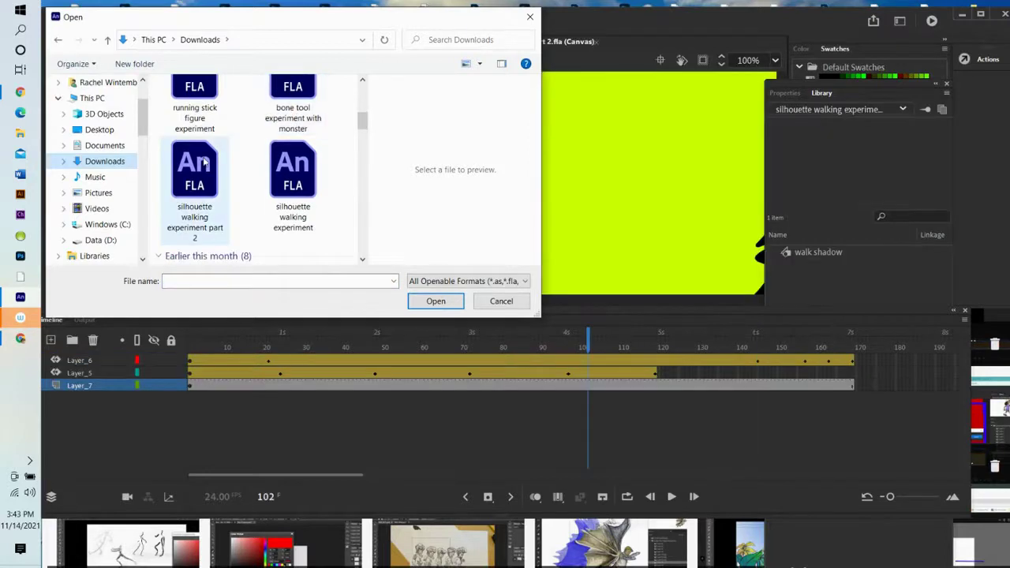
Open the file Moving Background from the Downloads folder.
{"action": "scroll", "coordinate": [204, 162], "scroll_direction": "down", "scroll_amount": 2}
{"action": "scroll", "coordinate": [203, 162], "scroll_direction": "down", "scroll_amount": 2}
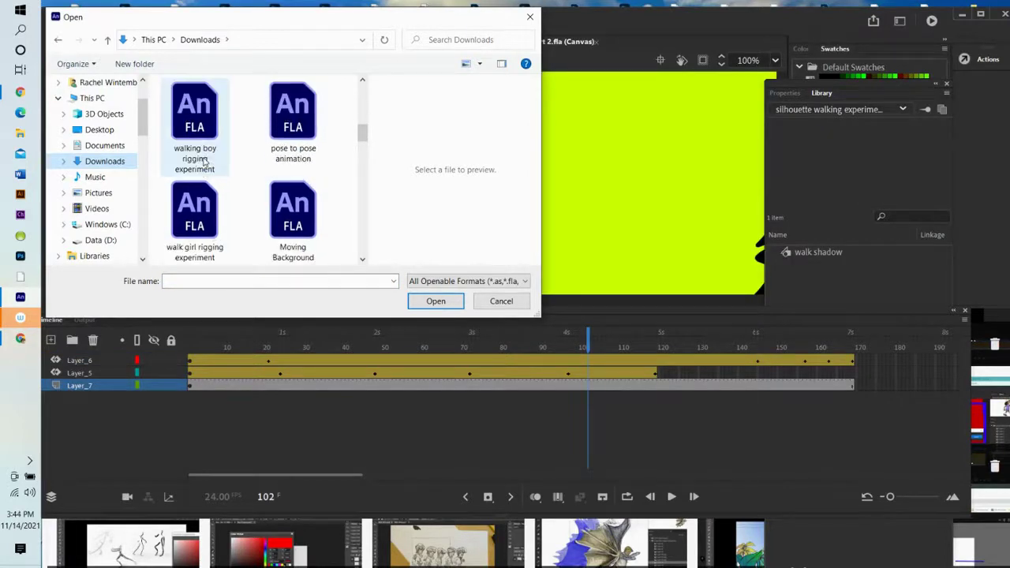
{"action": "scroll", "coordinate": [203, 161], "scroll_direction": "down", "scroll_amount": 2}
{"action": "double_click", "coordinate": [287, 126]}
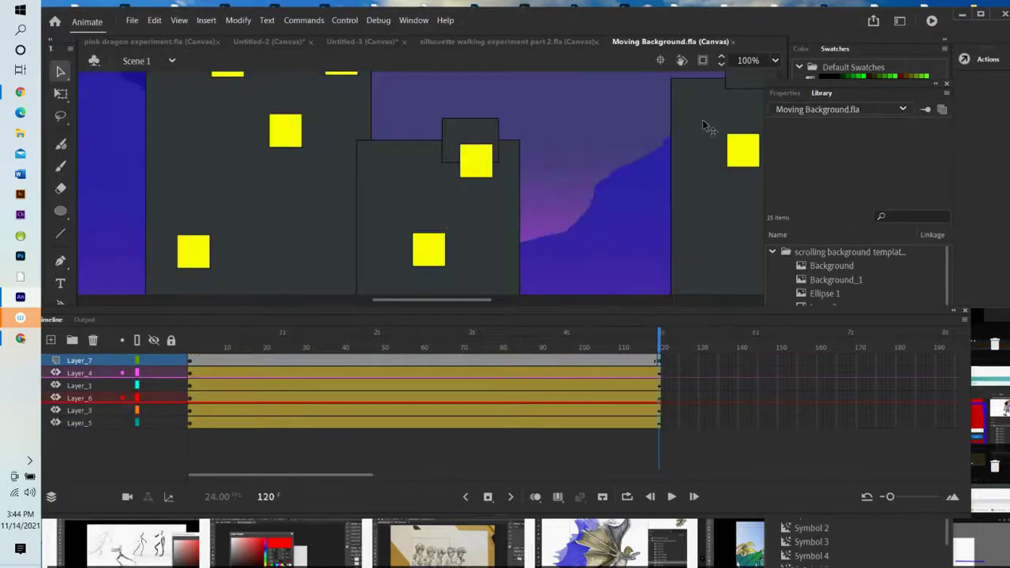
View the city scene at 25% zoom and scrub its animation back from frame 120 to frame 1.
{"action": "left_click", "coordinate": [776, 61]}
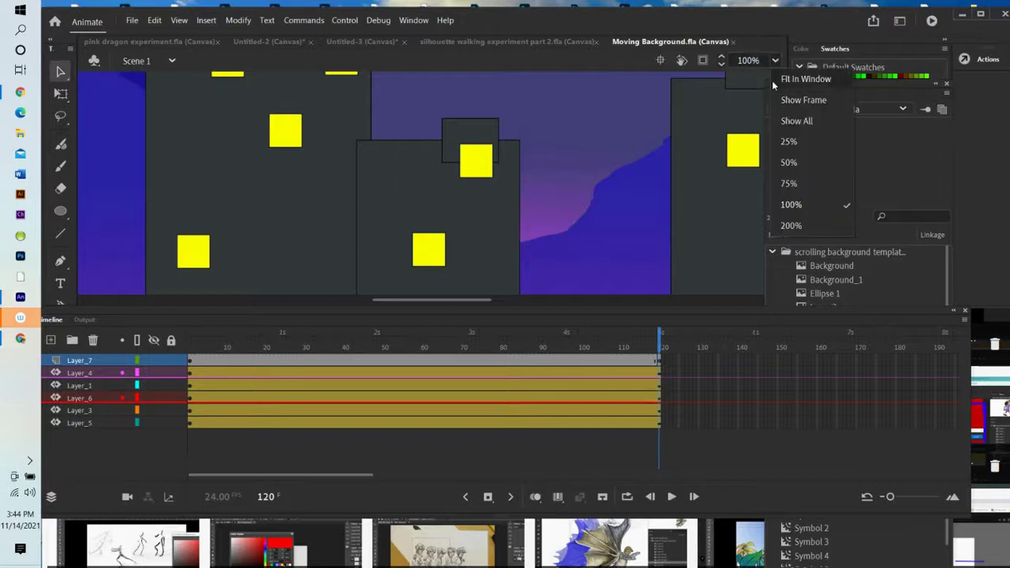
{"action": "left_click", "coordinate": [790, 162]}
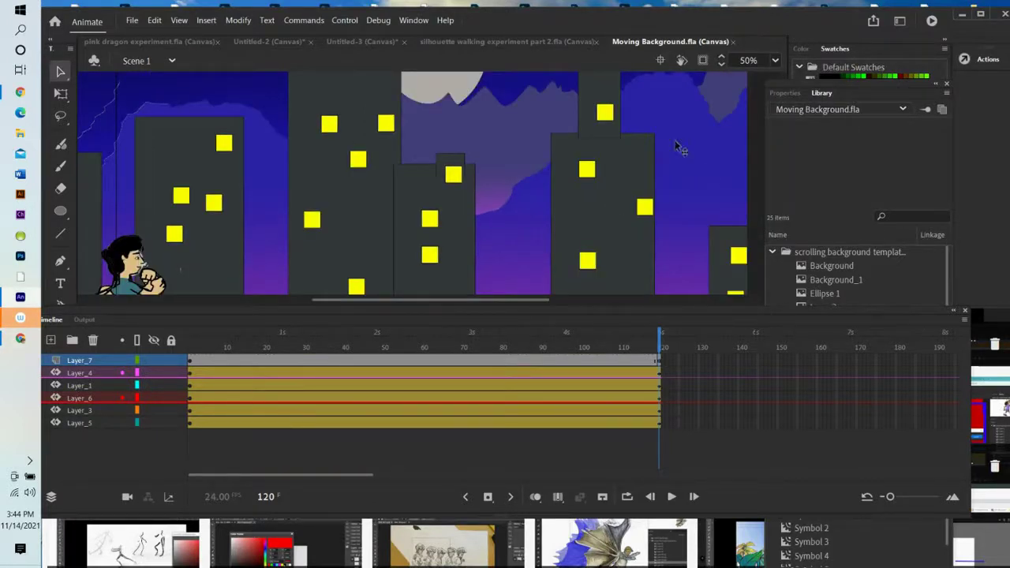
{"action": "left_click", "coordinate": [776, 63]}
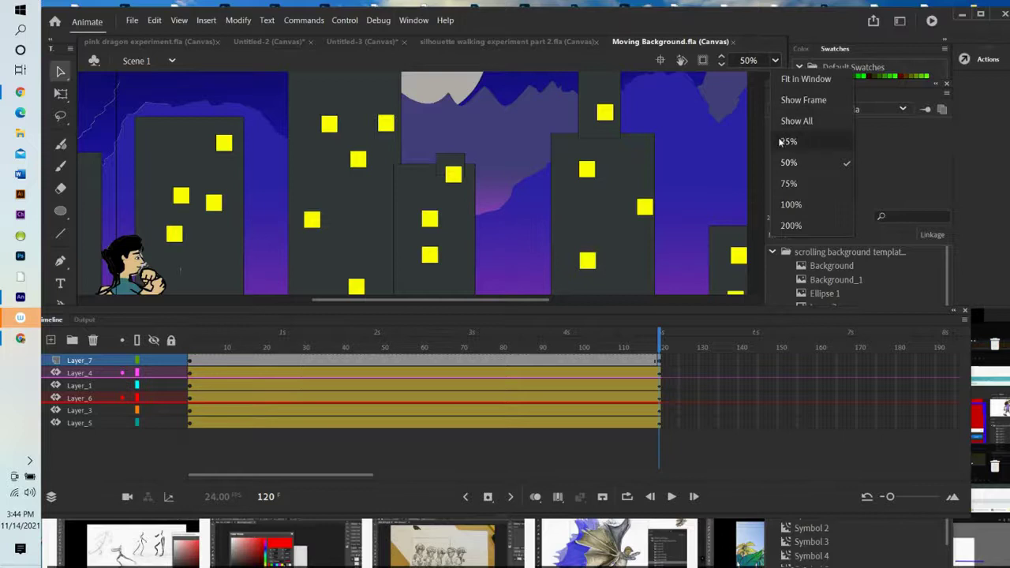
{"action": "left_click", "coordinate": [784, 142]}
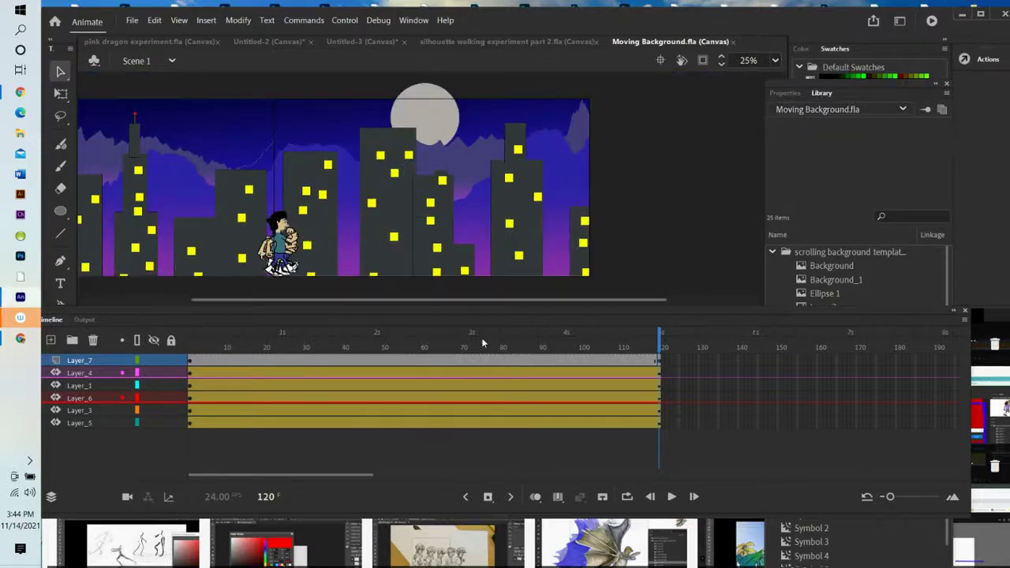
{"action": "left_click_drag", "start_coordinate": [661, 336], "coordinate": [167, 361]}
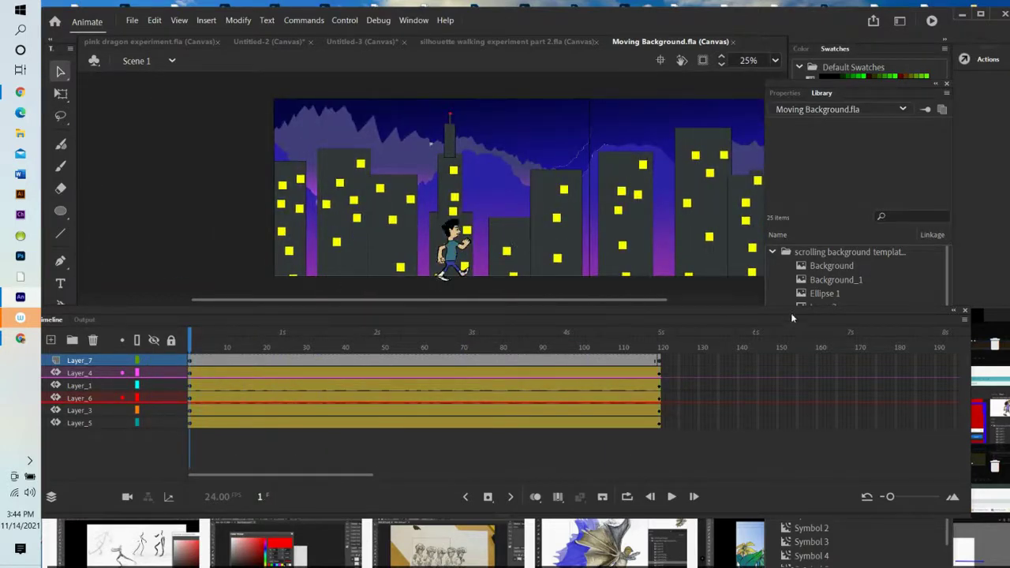
Collapse both asset folders in the Moving Background library and paste the copied walking pink monster symbol into it.
{"action": "left_click_drag", "start_coordinate": [791, 313], "coordinate": [759, 391]}
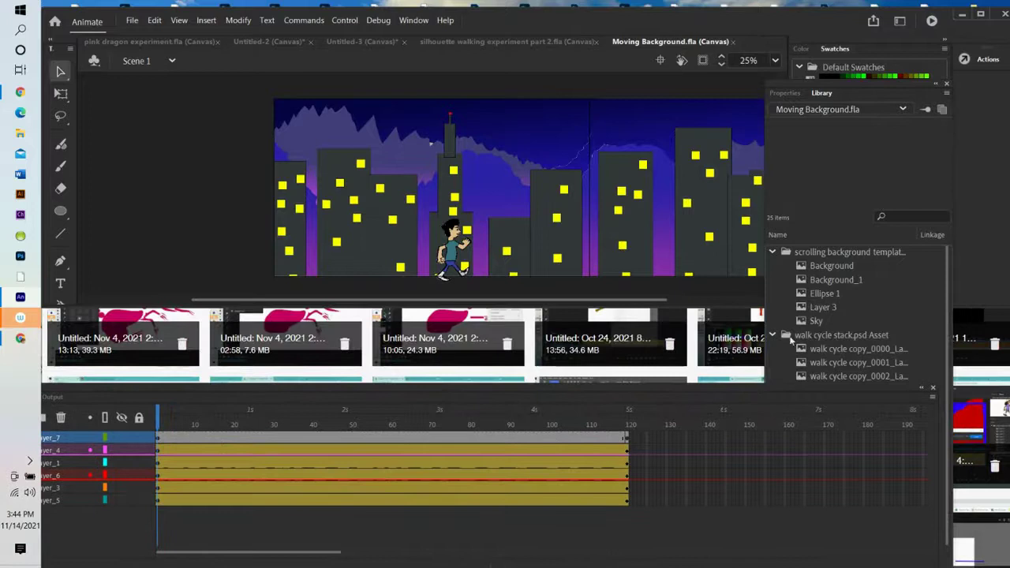
{"action": "left_click", "coordinate": [773, 252]}
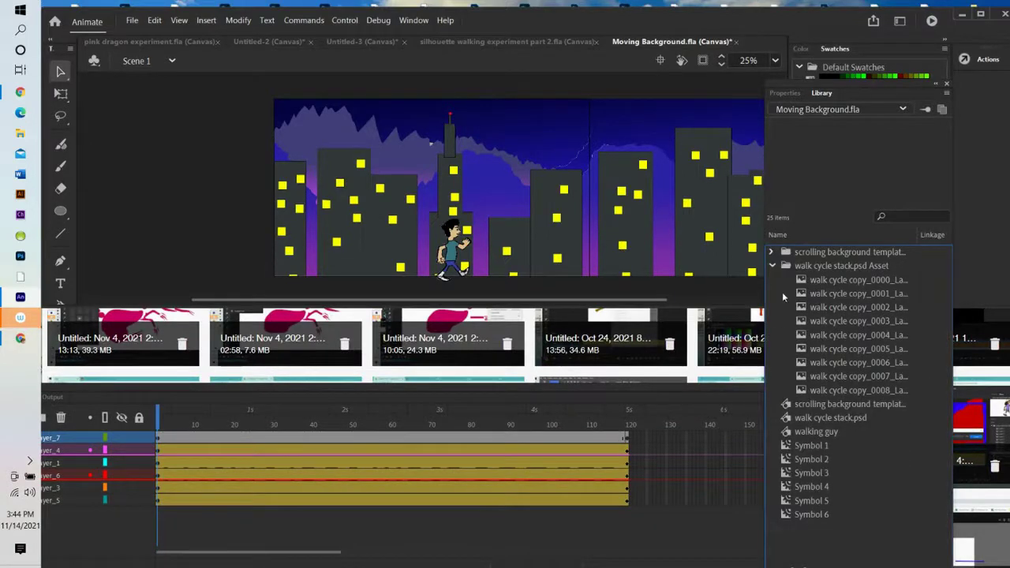
{"action": "left_click", "coordinate": [773, 266]}
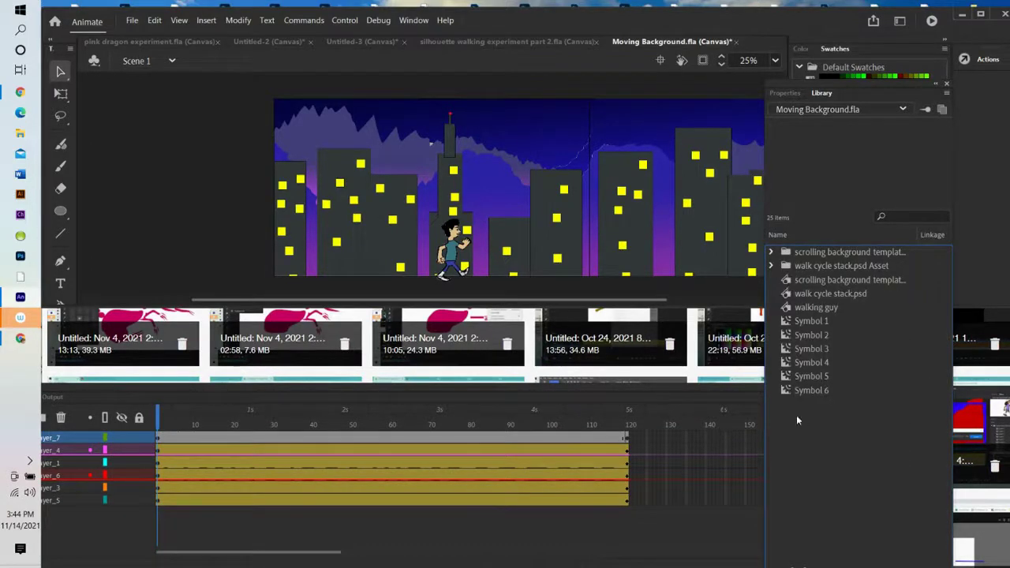
{"action": "right_click", "coordinate": [797, 420]}
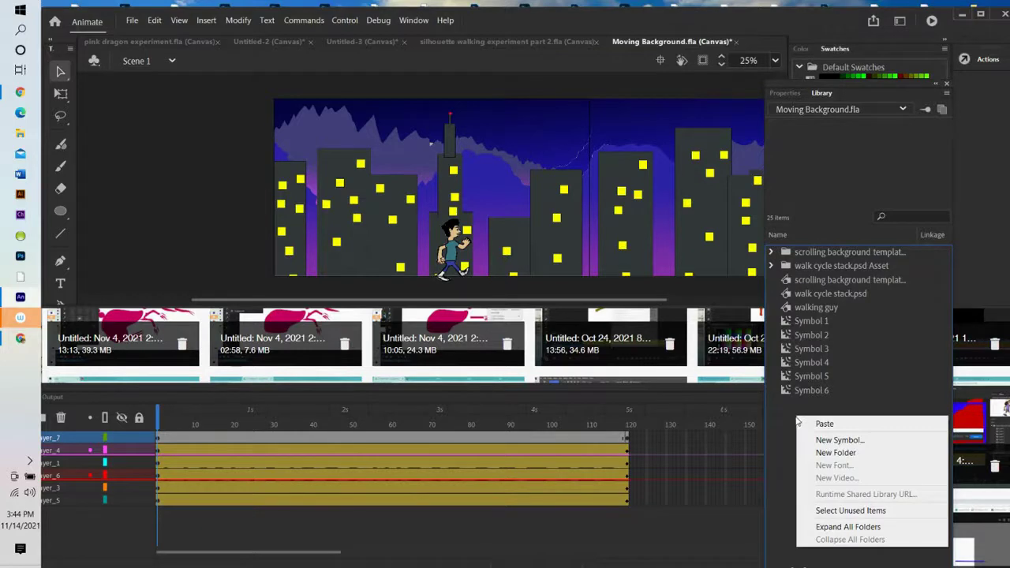
{"action": "left_click", "coordinate": [813, 423]}
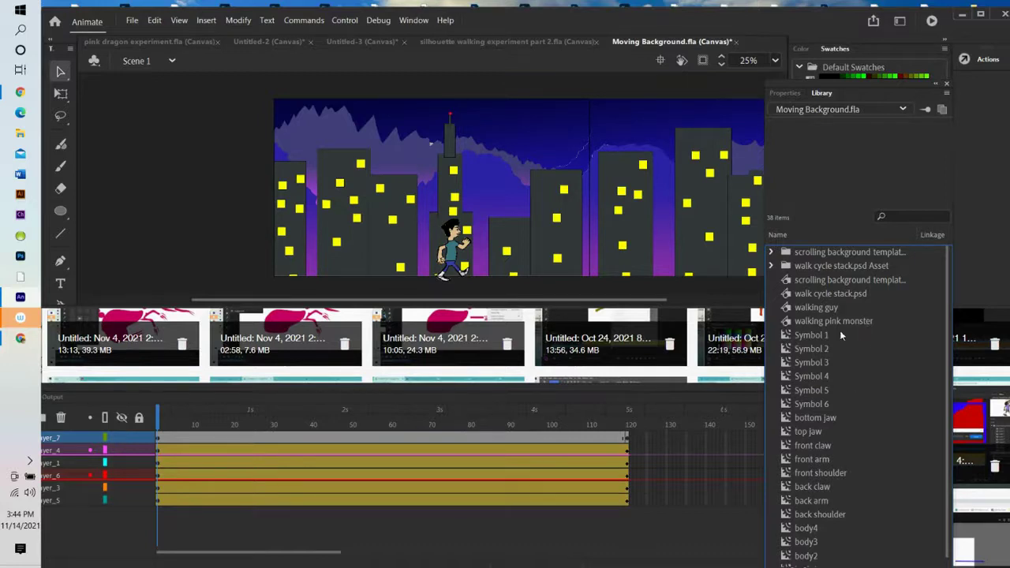
Place the walking pink monster symbol on Layer_7, scale it down to about half size, and stand it behind the walking boy.
{"action": "left_click", "coordinate": [788, 322]}
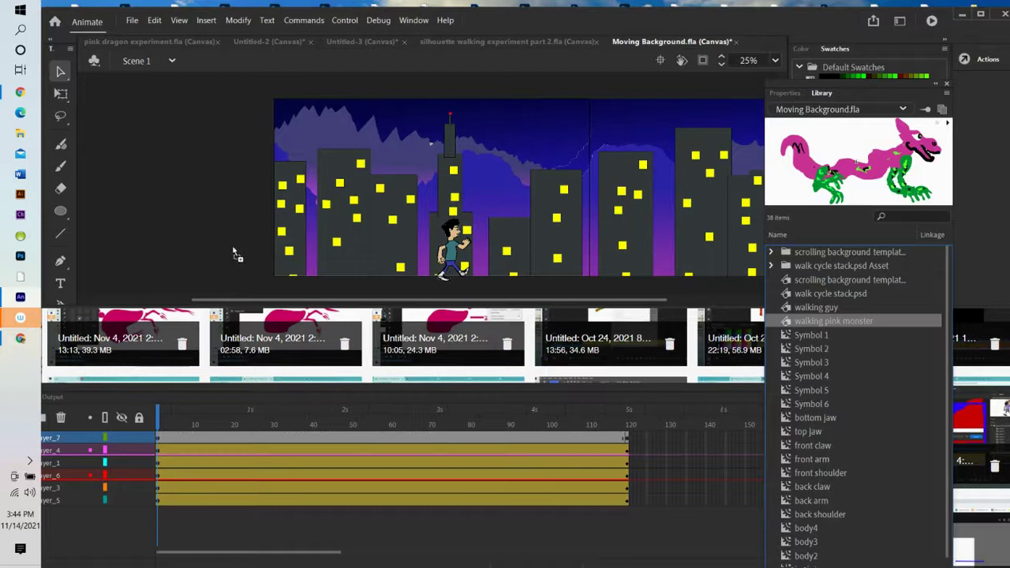
{"action": "left_click_drag", "start_coordinate": [233, 248], "coordinate": [232, 246]}
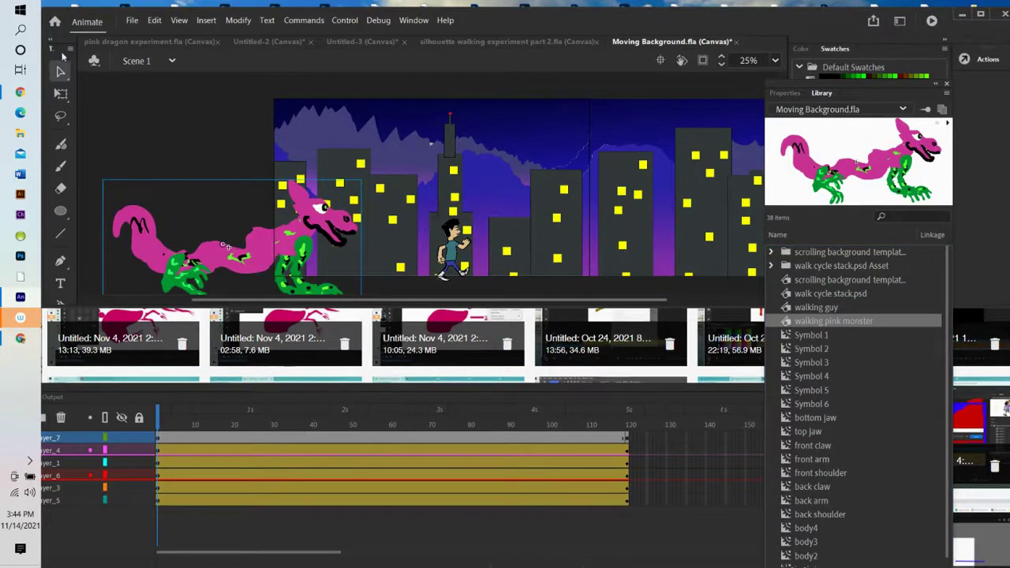
{"action": "left_click", "coordinate": [61, 93]}
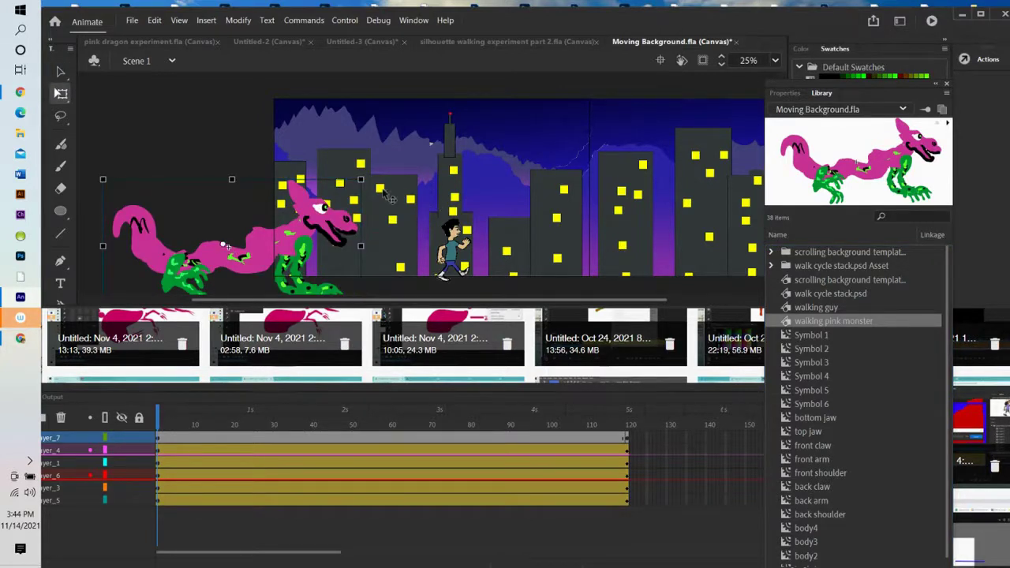
{"action": "left_click_drag", "start_coordinate": [360, 180], "coordinate": [296, 210]}
{"action": "left_click_drag", "start_coordinate": [256, 259], "coordinate": [358, 251]}
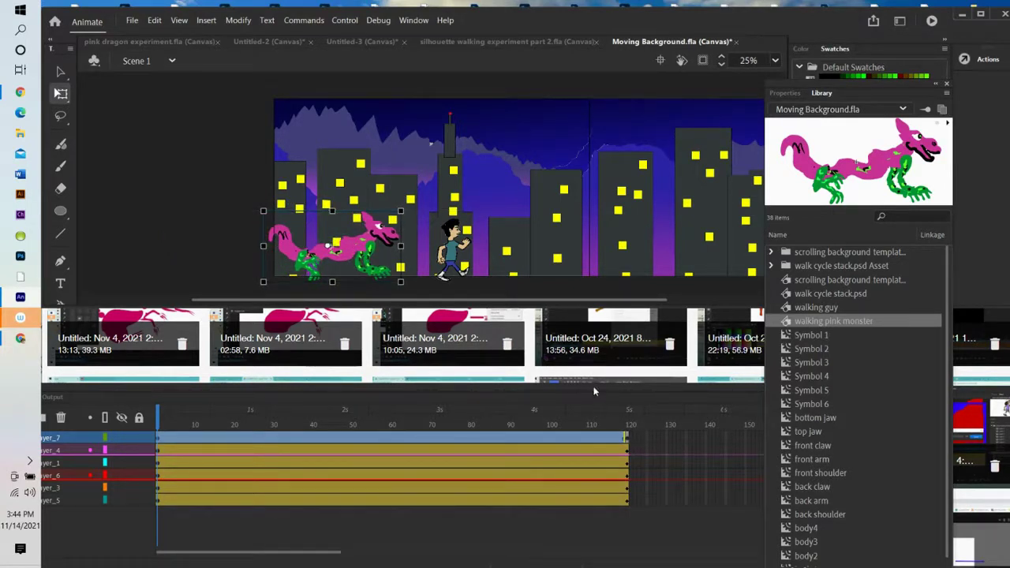
Shorten the timeline area until its playback controls are accessible and play the city scene with the dragon.
{"action": "left_click_drag", "start_coordinate": [595, 391], "coordinate": [603, 347]}
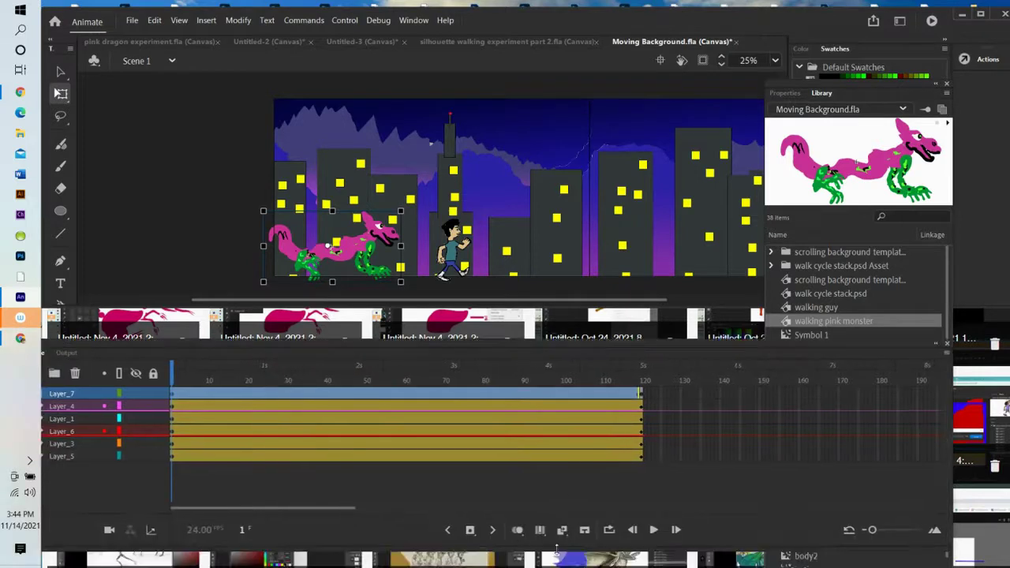
{"action": "left_click_drag", "start_coordinate": [557, 545], "coordinate": [576, 308]}
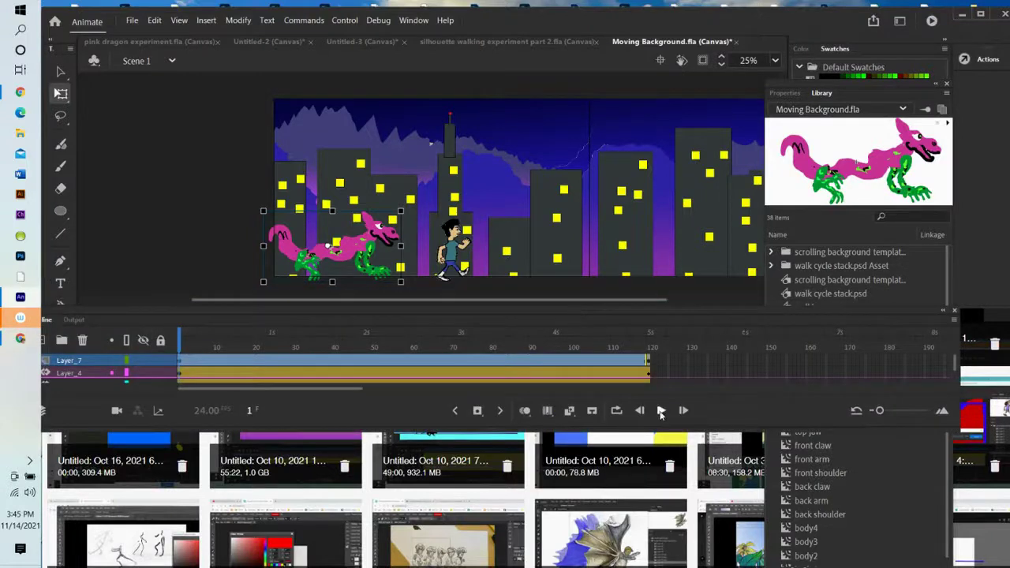
{"action": "left_click", "coordinate": [662, 411]}
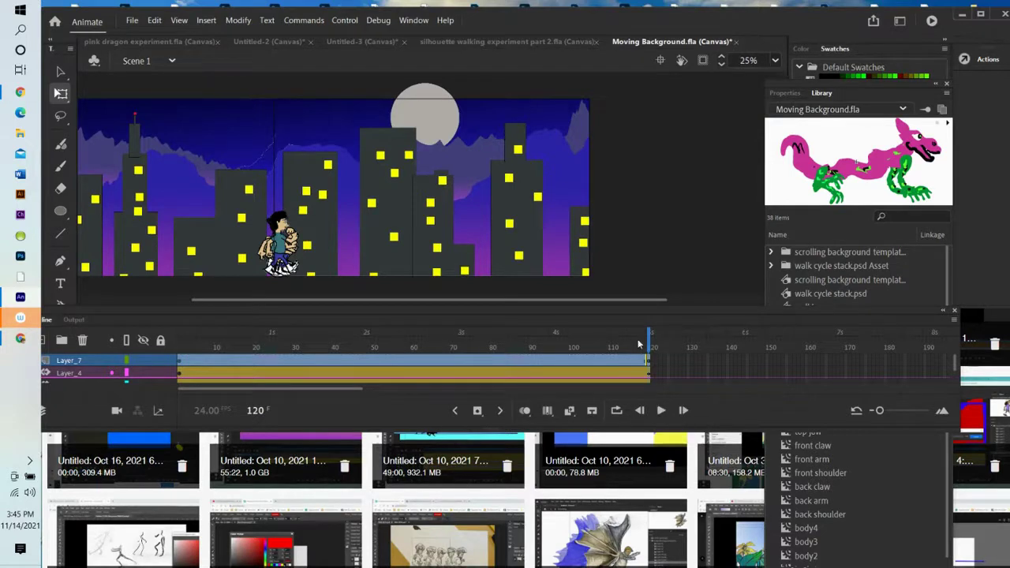
At frame 1, move the dragon well ahead of the walking boy and flip it horizontally to face him.
{"action": "left_click_drag", "start_coordinate": [651, 347], "coordinate": [180, 347]}
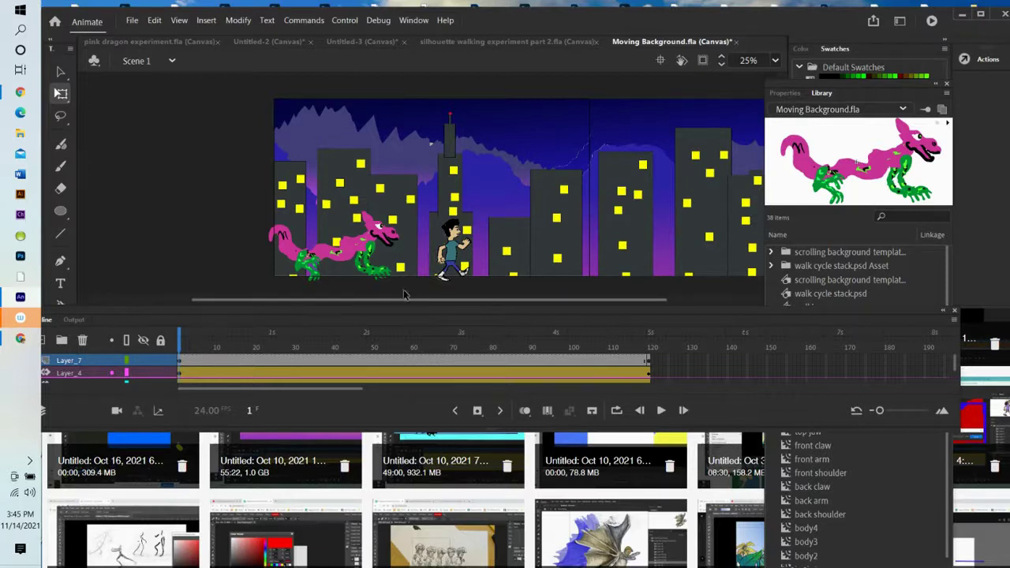
{"action": "right_click", "coordinate": [347, 251]}
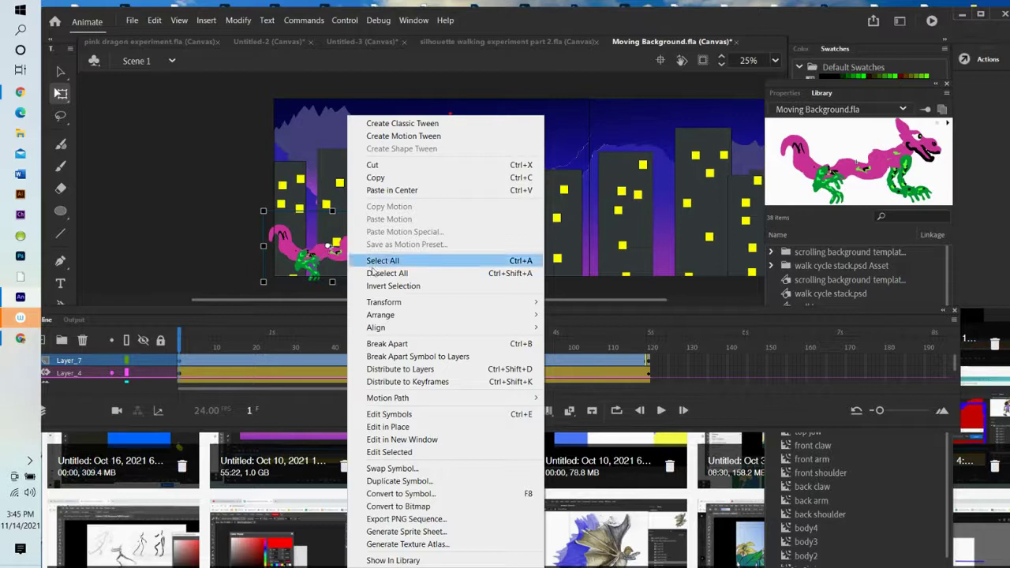
{"action": "left_click", "coordinate": [598, 304]}
{"action": "left_click_drag", "start_coordinate": [600, 300], "coordinate": [758, 302]}
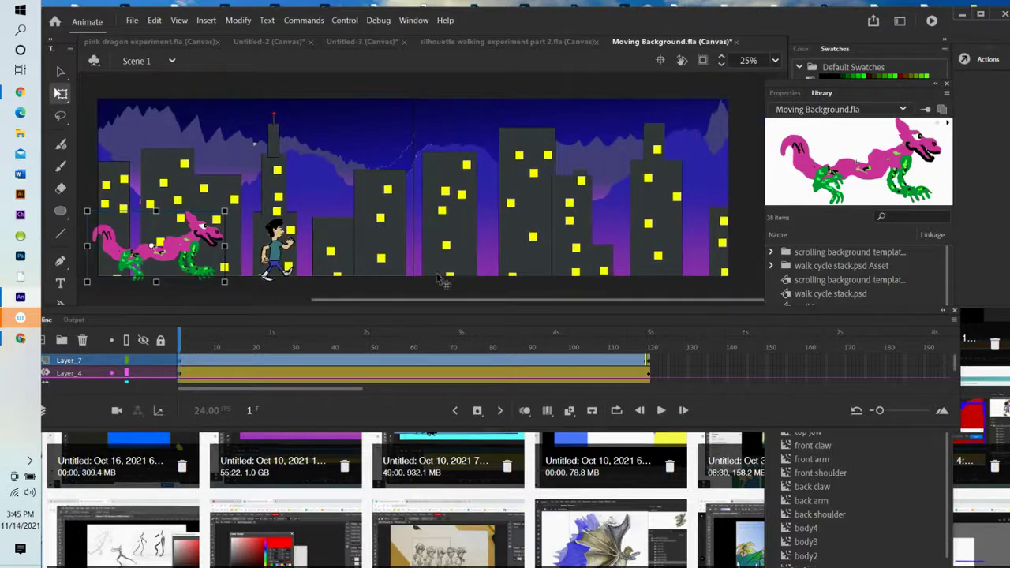
{"action": "left_click_drag", "start_coordinate": [164, 257], "coordinate": [363, 242]}
{"action": "right_click", "coordinate": [363, 242]}
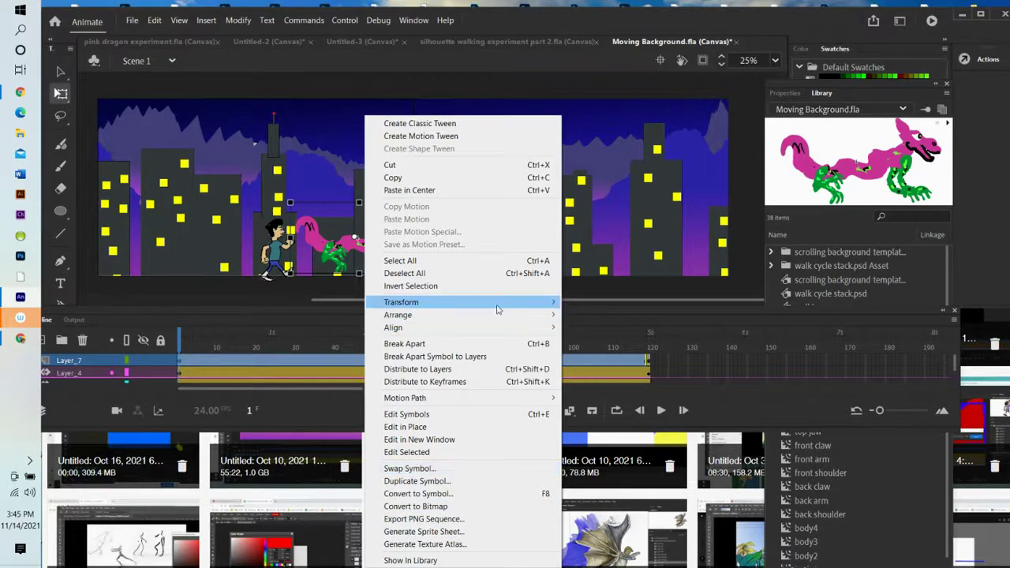
{"action": "mouse_move", "coordinate": [530, 308]}
{"action": "left_click", "coordinate": [604, 424]}
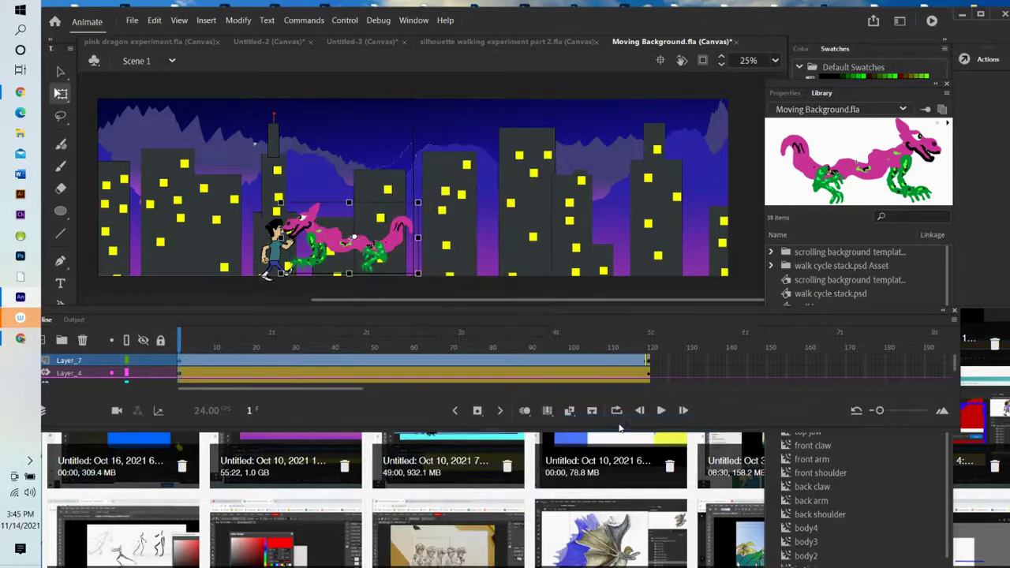
{"action": "left_click_drag", "start_coordinate": [364, 241], "coordinate": [484, 241]}
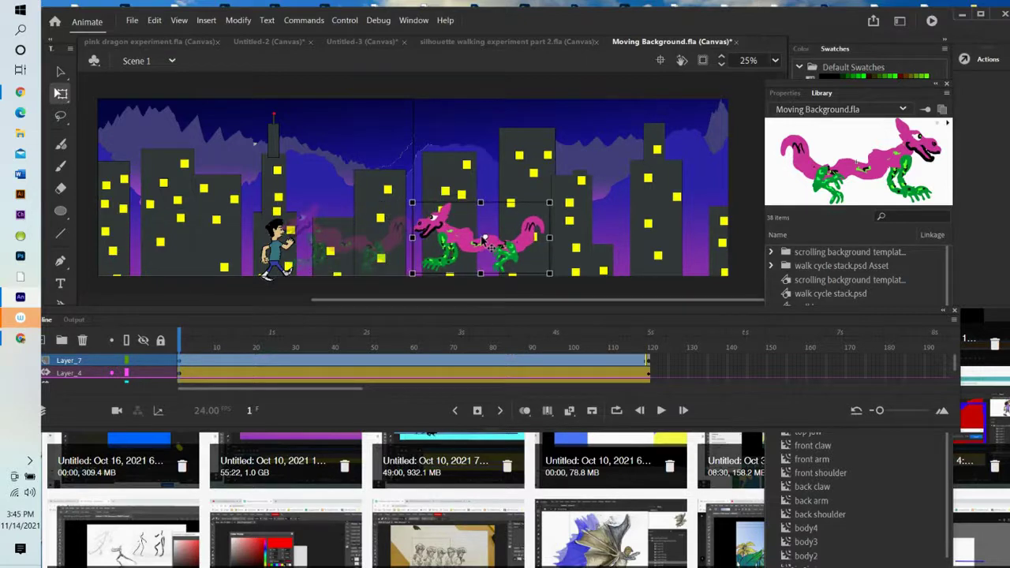
Motion-tween the dragon from the right part of the city scene at frame 1 to beyond its left edge at frame 83.
{"action": "right_click", "coordinate": [463, 241]}
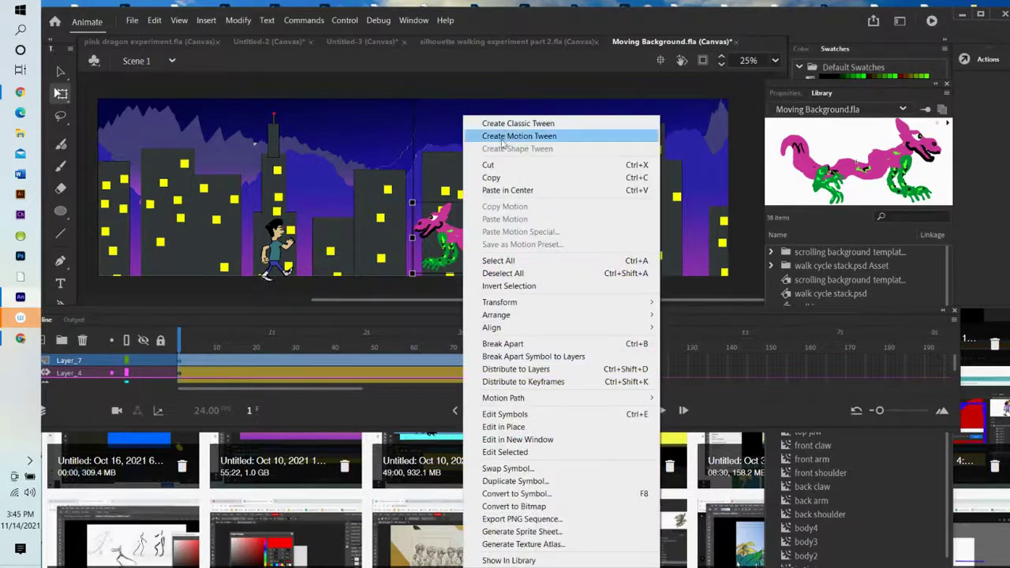
{"action": "left_click", "coordinate": [506, 136]}
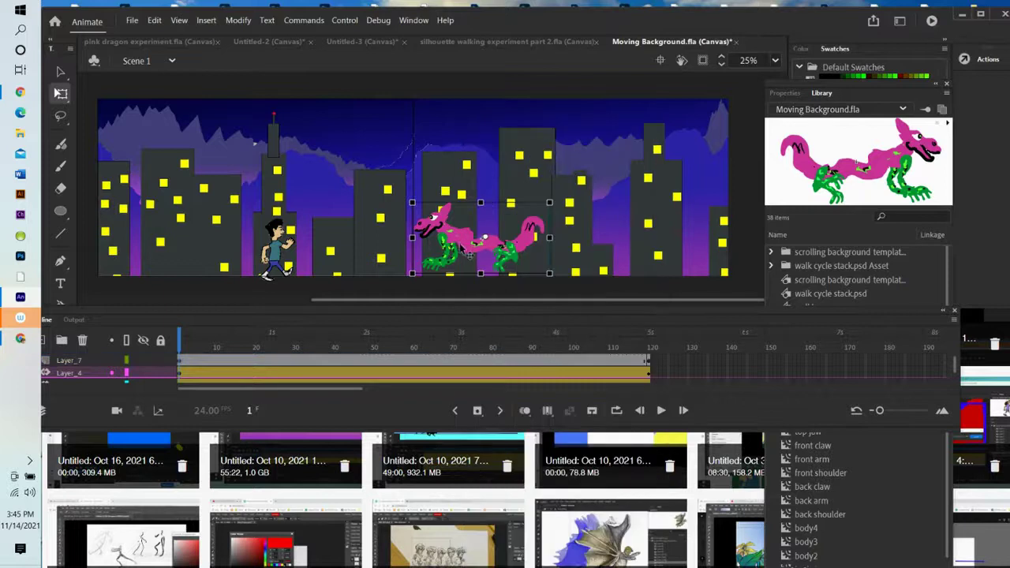
{"action": "left_click_drag", "start_coordinate": [180, 346], "coordinate": [650, 348]}
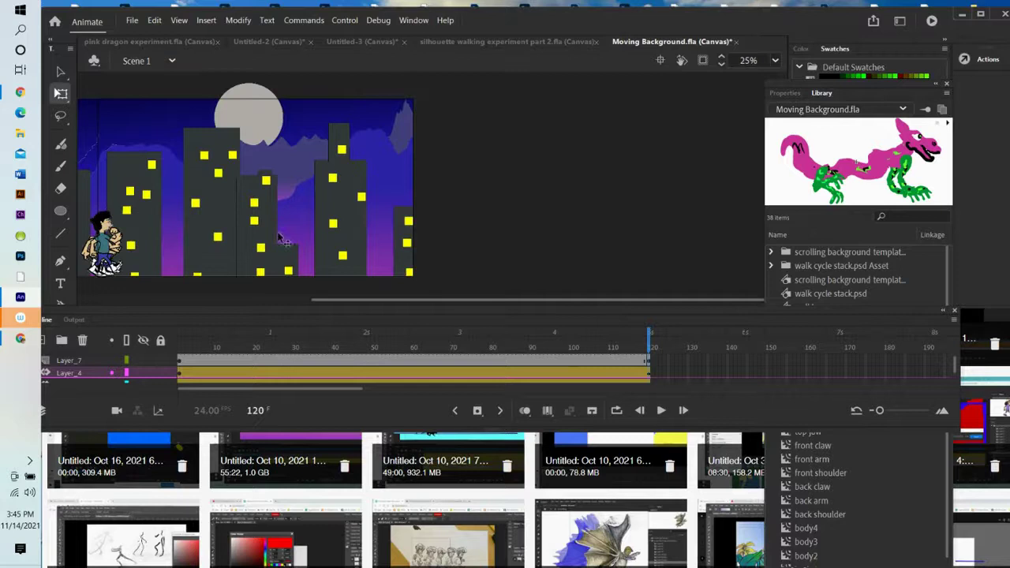
{"action": "left_click_drag", "start_coordinate": [650, 344], "coordinate": [505, 345]}
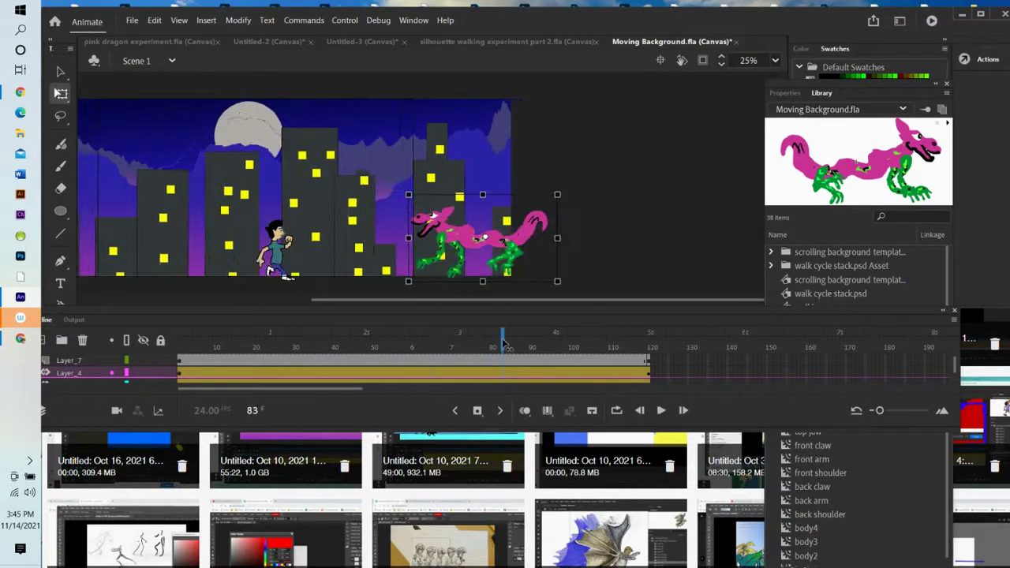
{"action": "left_click_drag", "start_coordinate": [469, 250], "coordinate": [15, 245]}
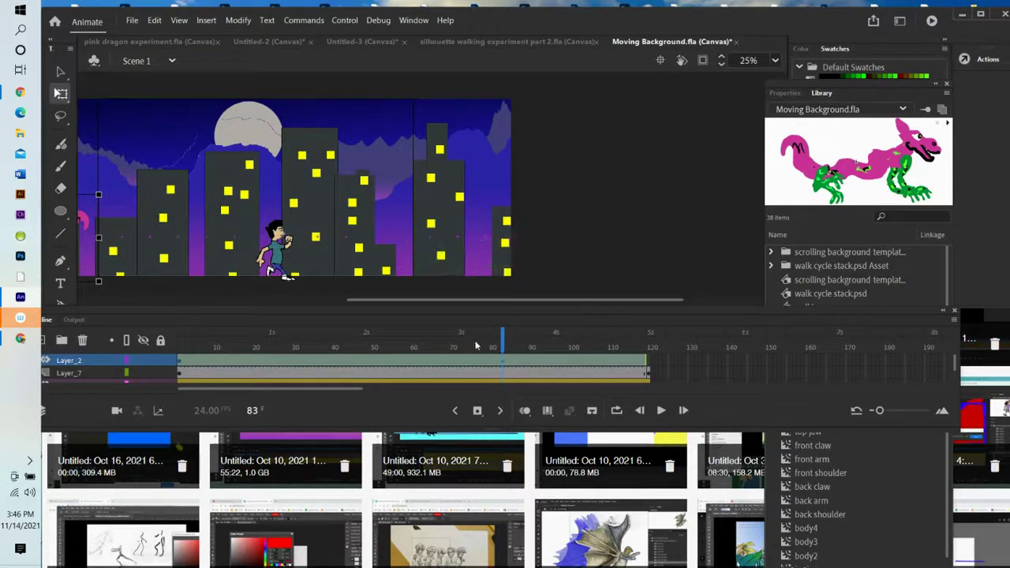
{"action": "key", "text": "shift+comma"}
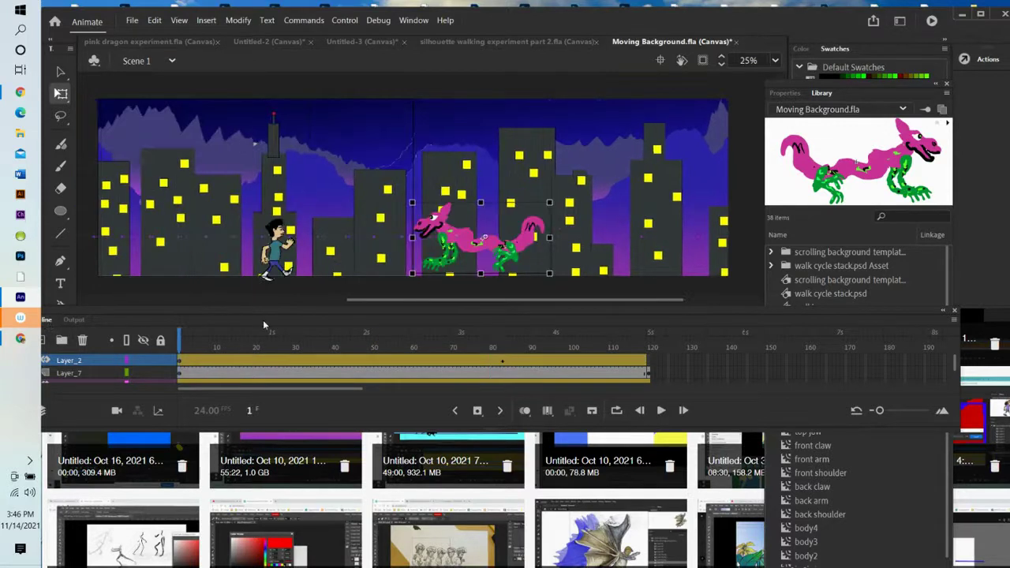
{"action": "left_click_drag", "start_coordinate": [466, 246], "coordinate": [614, 246]}
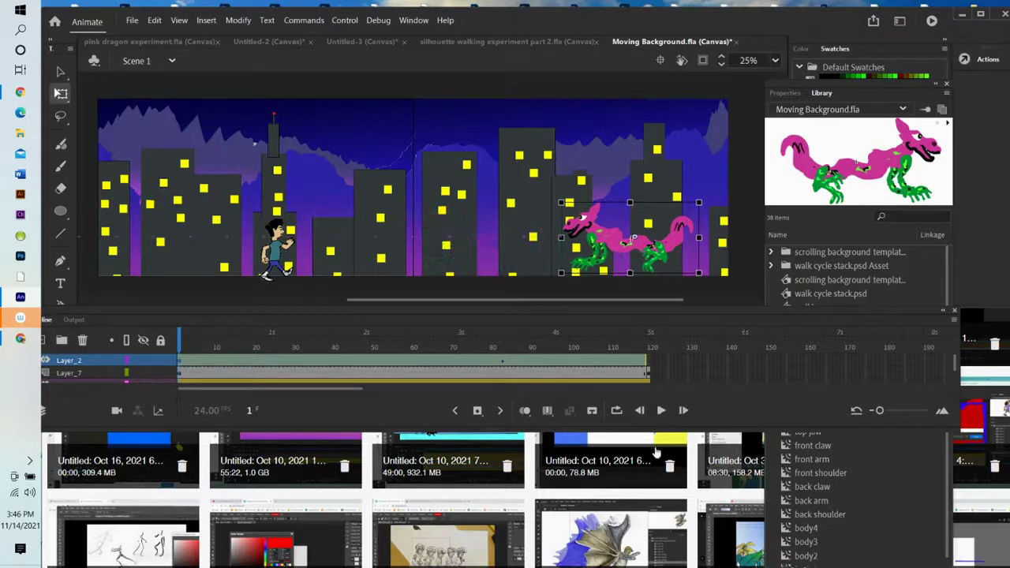
Play the scene twice from frame 1 and move the floating timeline lower, clear of the symbol library list.
{"action": "left_click", "coordinate": [662, 411]}
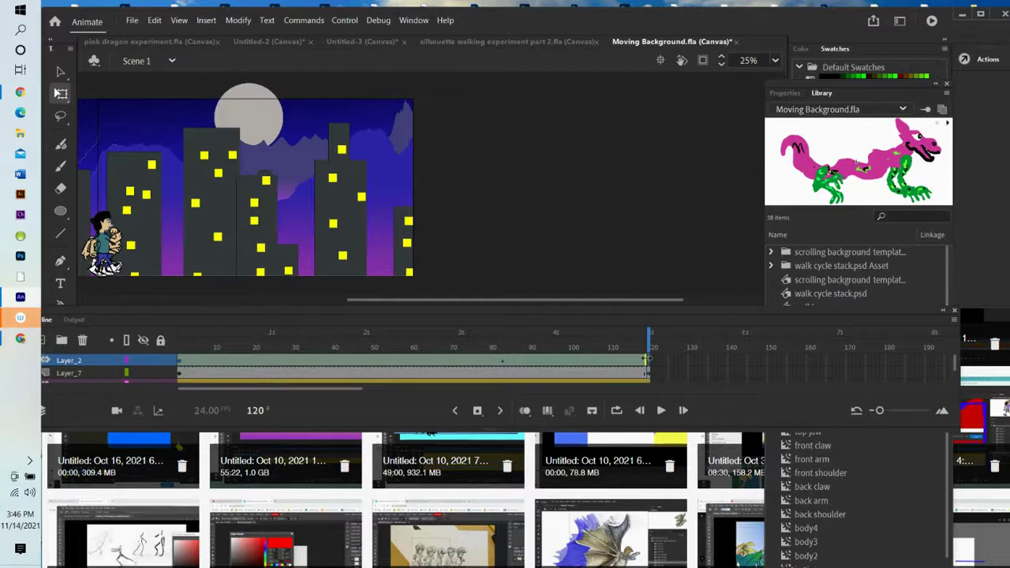
{"action": "left_click_drag", "start_coordinate": [647, 347], "coordinate": [85, 347]}
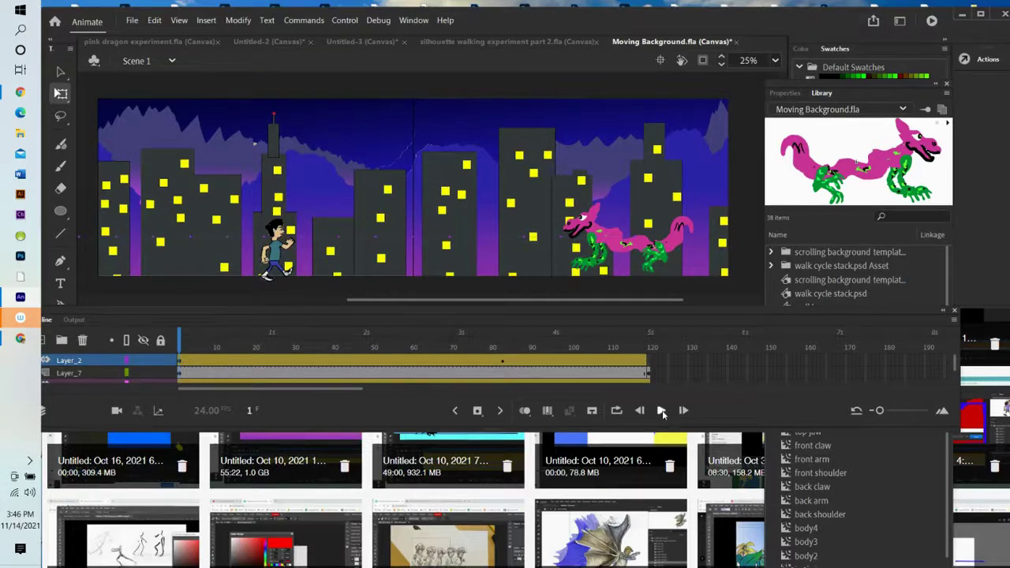
{"action": "left_click", "coordinate": [661, 410]}
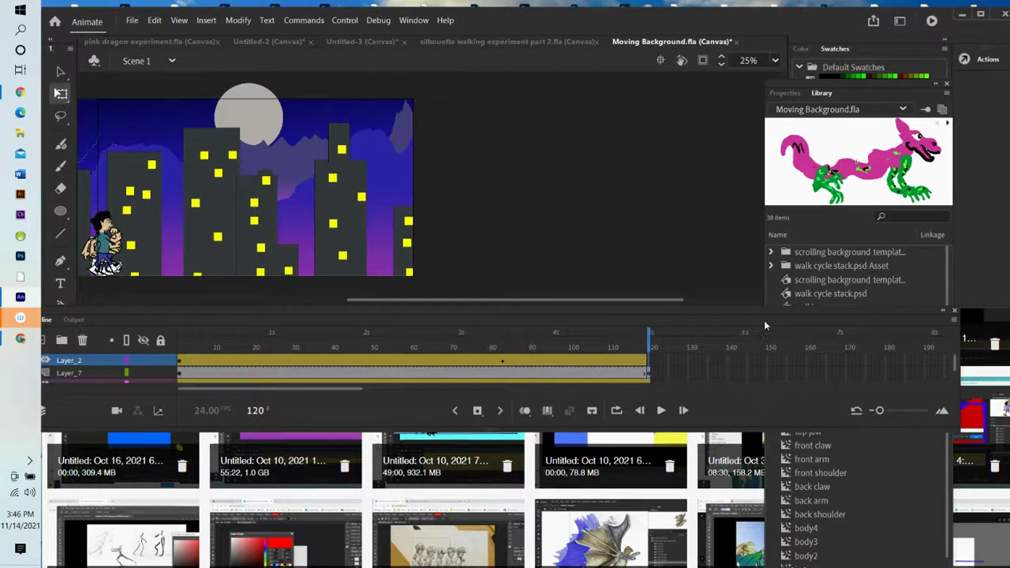
{"action": "left_click_drag", "start_coordinate": [766, 310], "coordinate": [802, 415]}
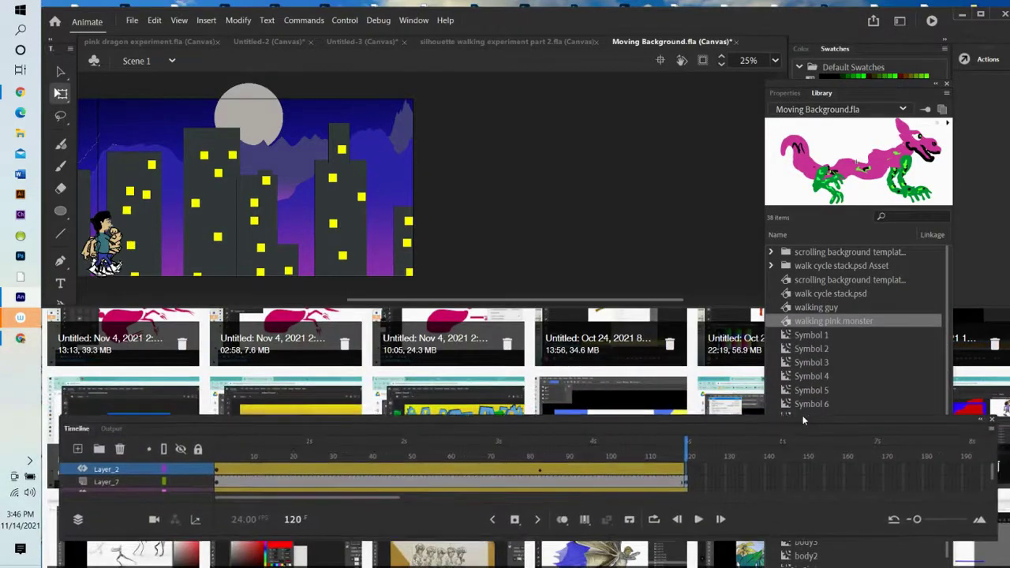
Enlarge the dragon at frame 1 to about one and a half times its size, nudge it up slightly, and play the scene.
{"action": "left_click", "coordinate": [685, 468]}
{"action": "left_click_drag", "start_coordinate": [685, 451], "coordinate": [213, 452]}
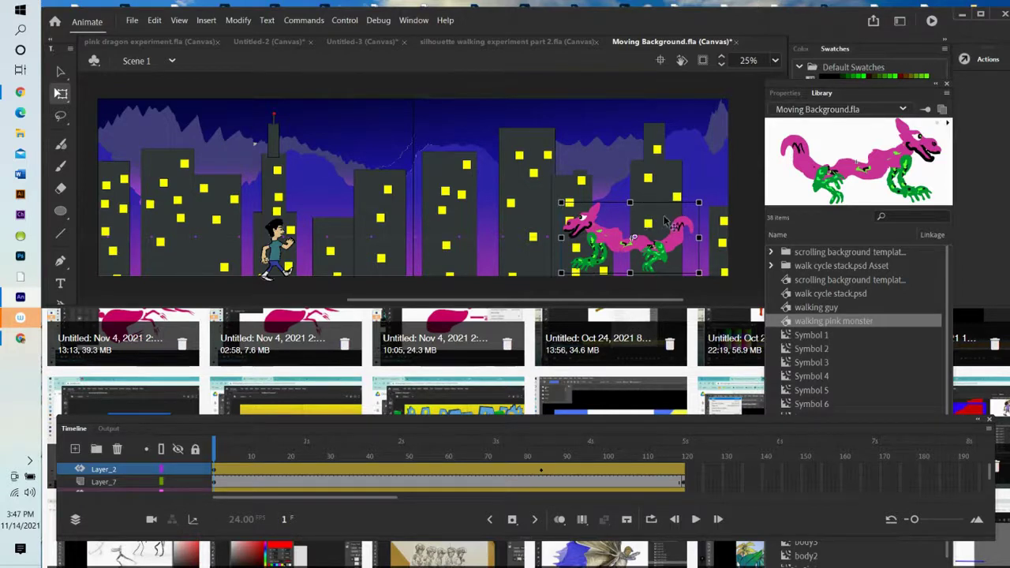
{"action": "left_click_drag", "start_coordinate": [702, 195], "coordinate": [728, 186]}
{"action": "left_click_drag", "start_coordinate": [605, 257], "coordinate": [605, 249]}
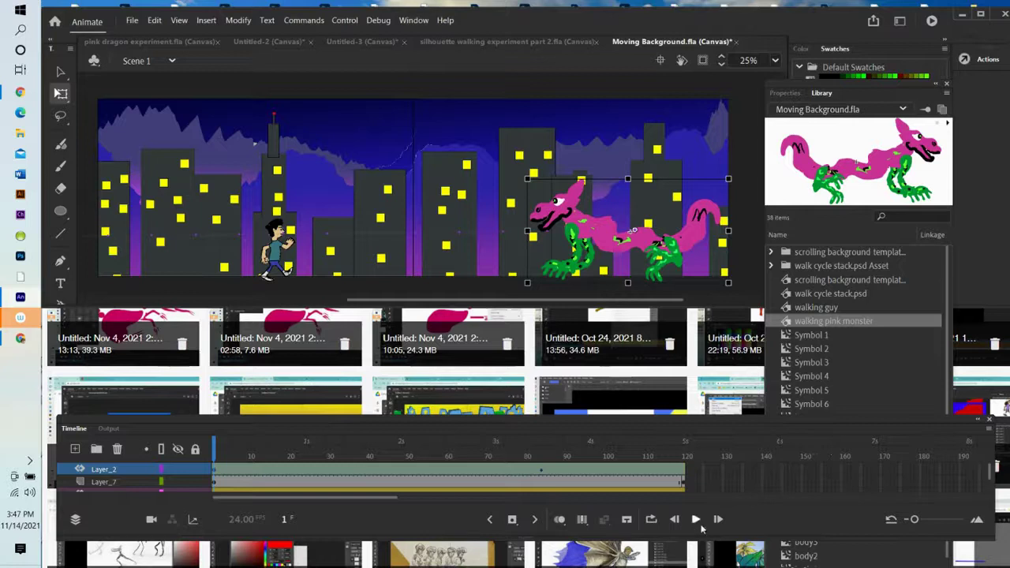
{"action": "left_click", "coordinate": [695, 520]}
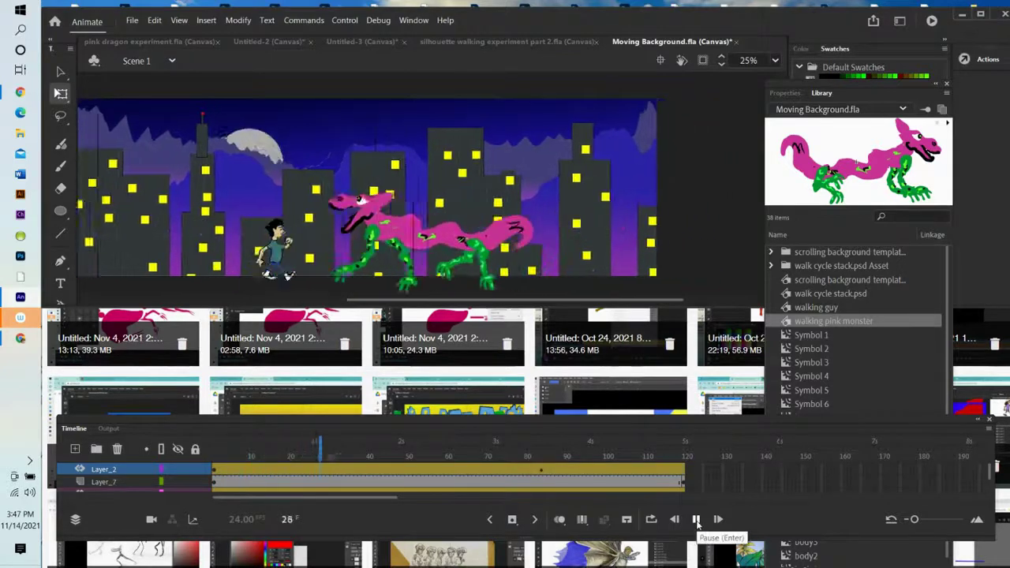